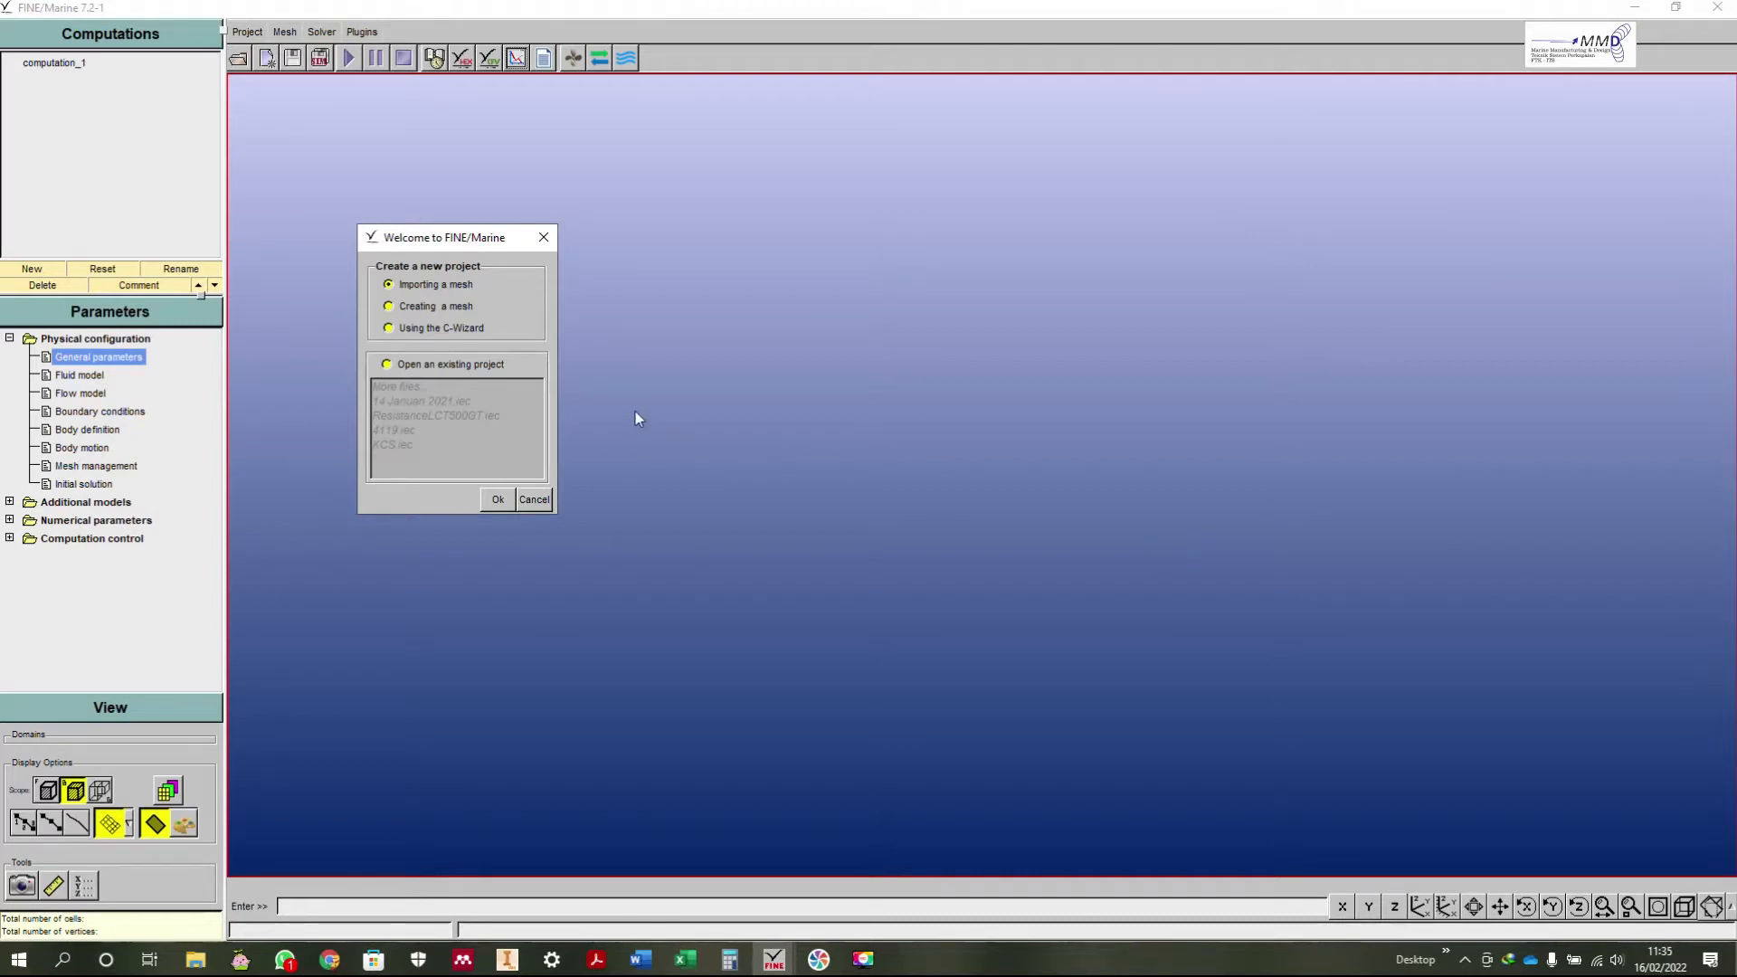
Step: Start a new project with the C-Wizard, choosing the Planing Regime application and m/s as the speed unit
left_click(458, 331)
left_click(503, 505)
left_click(991, 494)
left_click(858, 665)
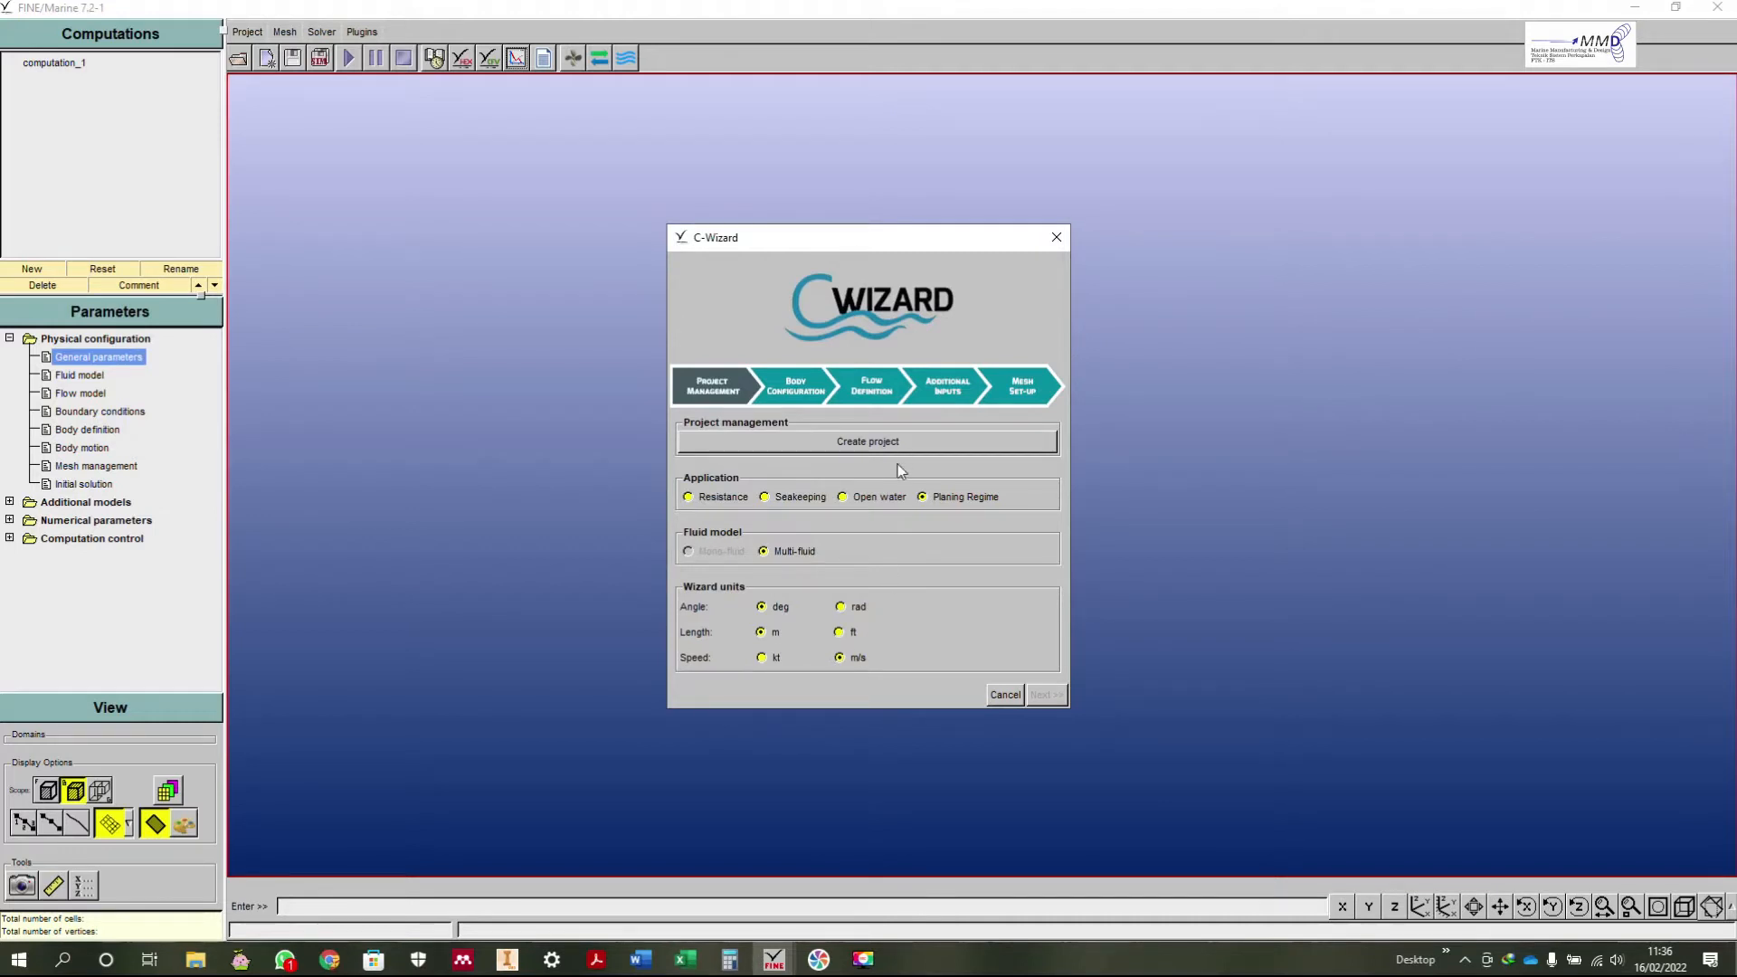
Step: Create the project as PlanningHull in the Tutorial folder on Local Disk (E:)
left_click(911, 443)
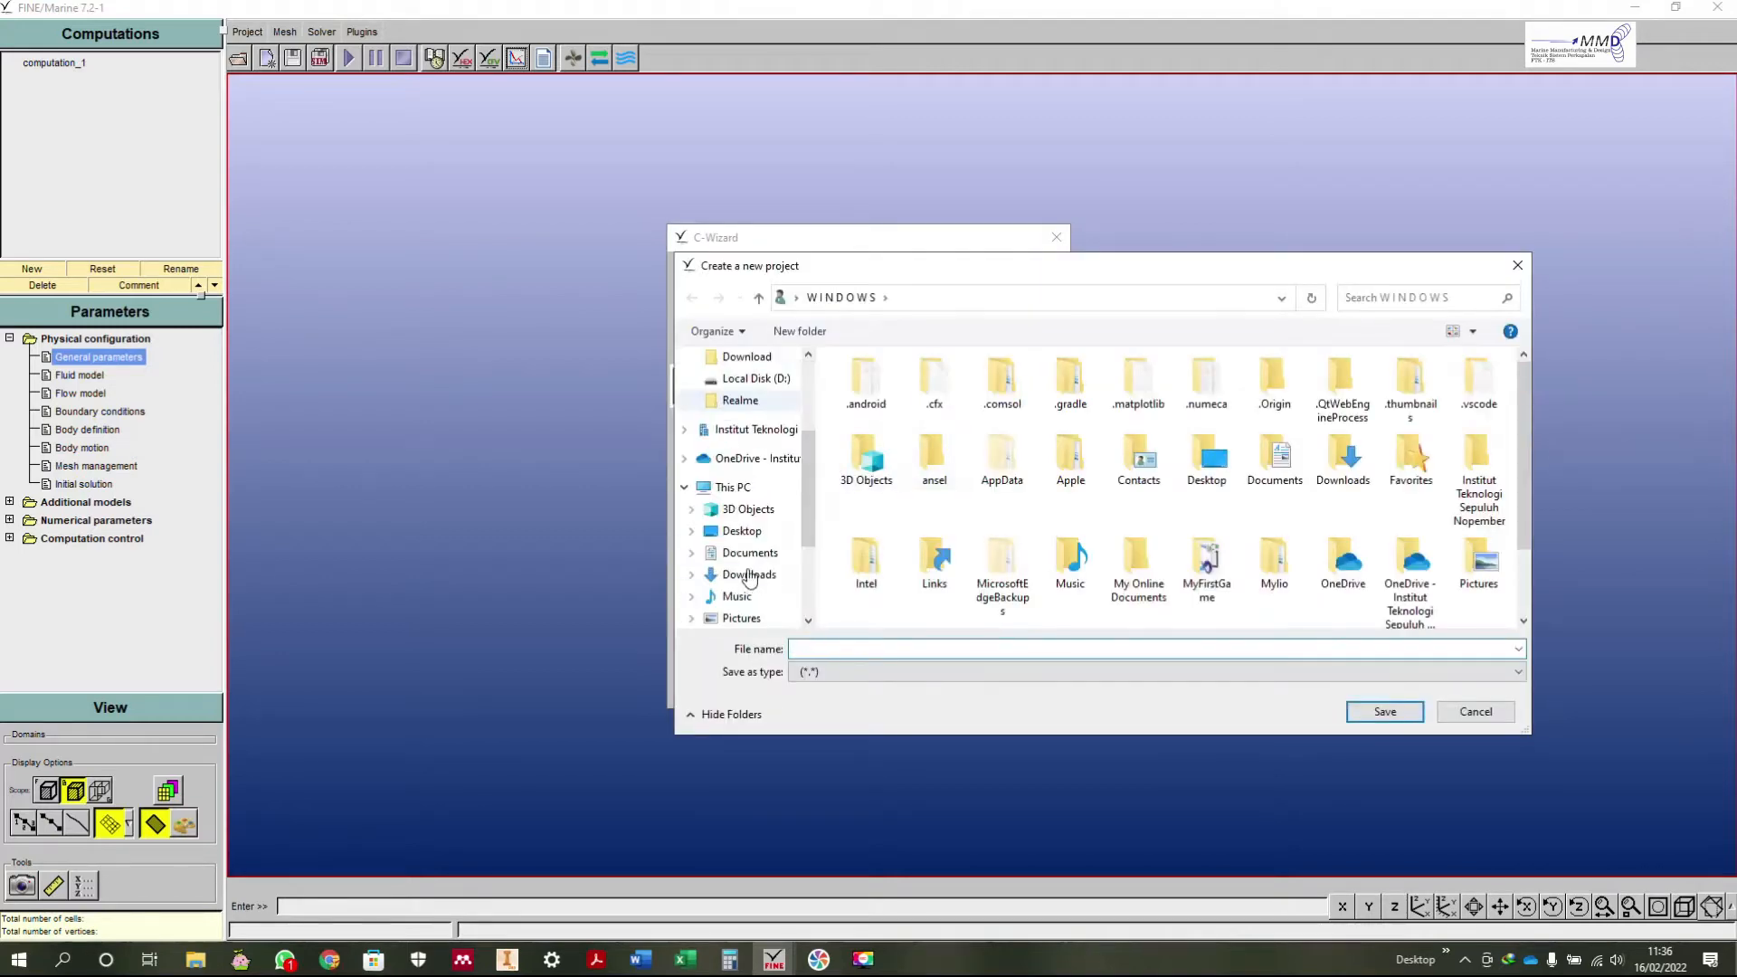
scroll(749, 579, "down", 3)
left_click(754, 553)
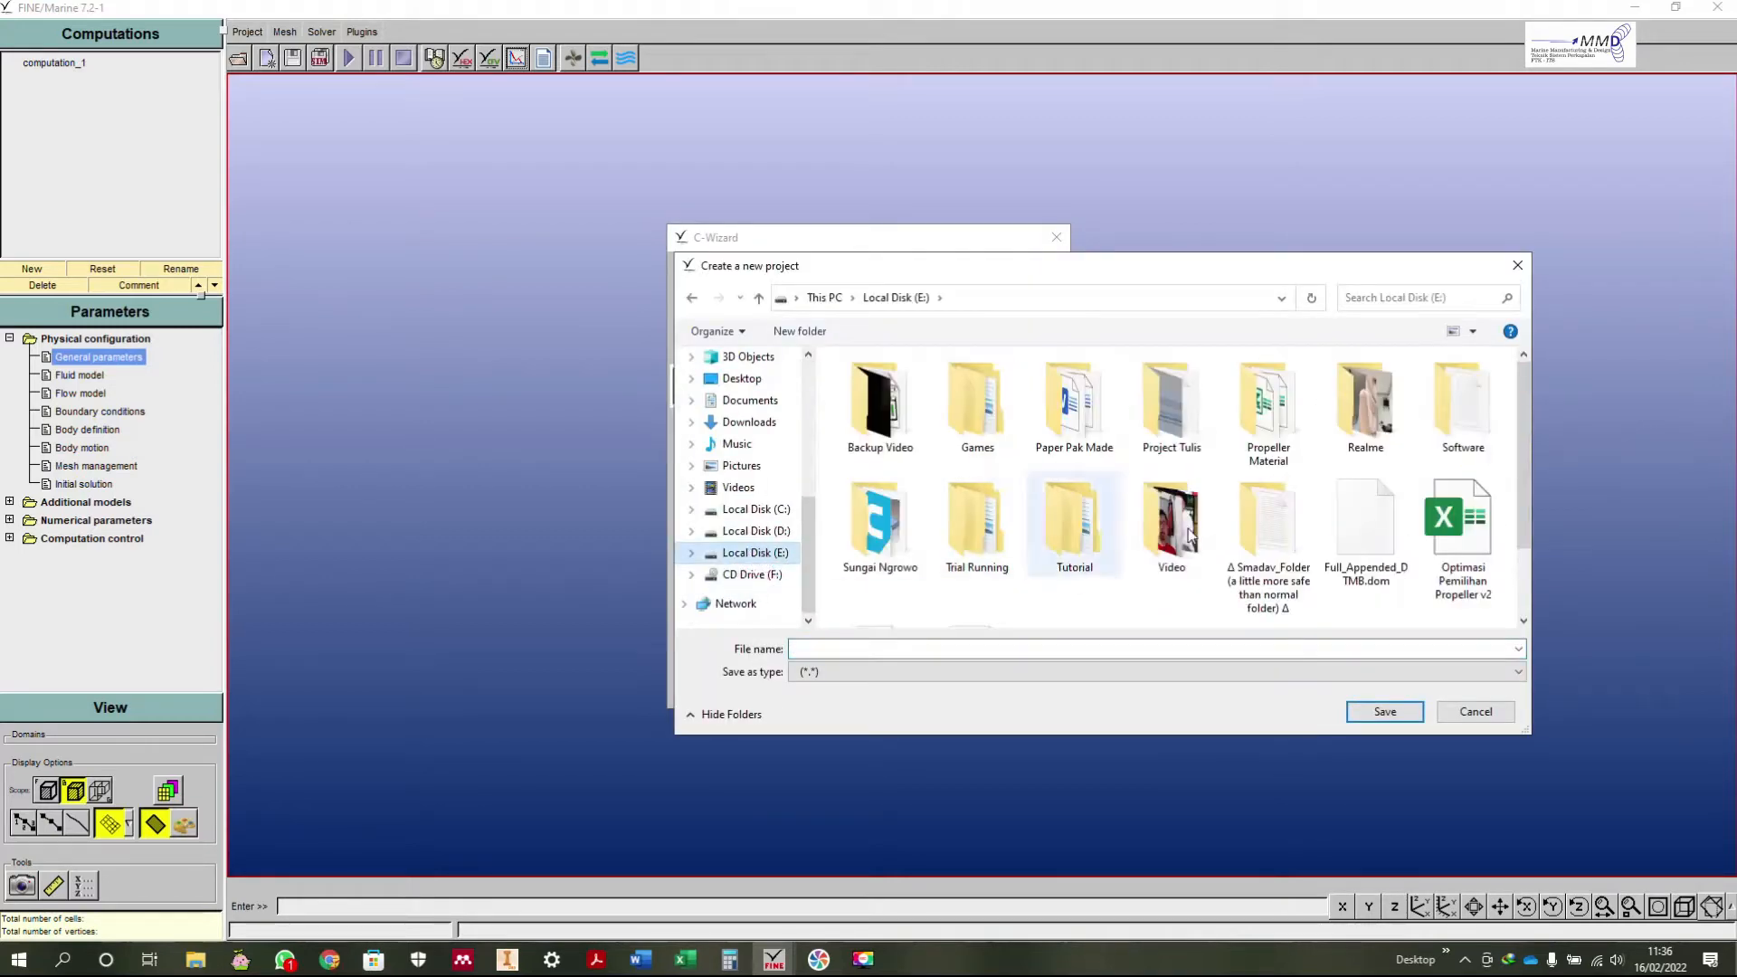
left_click(1171, 525)
left_click(1073, 547)
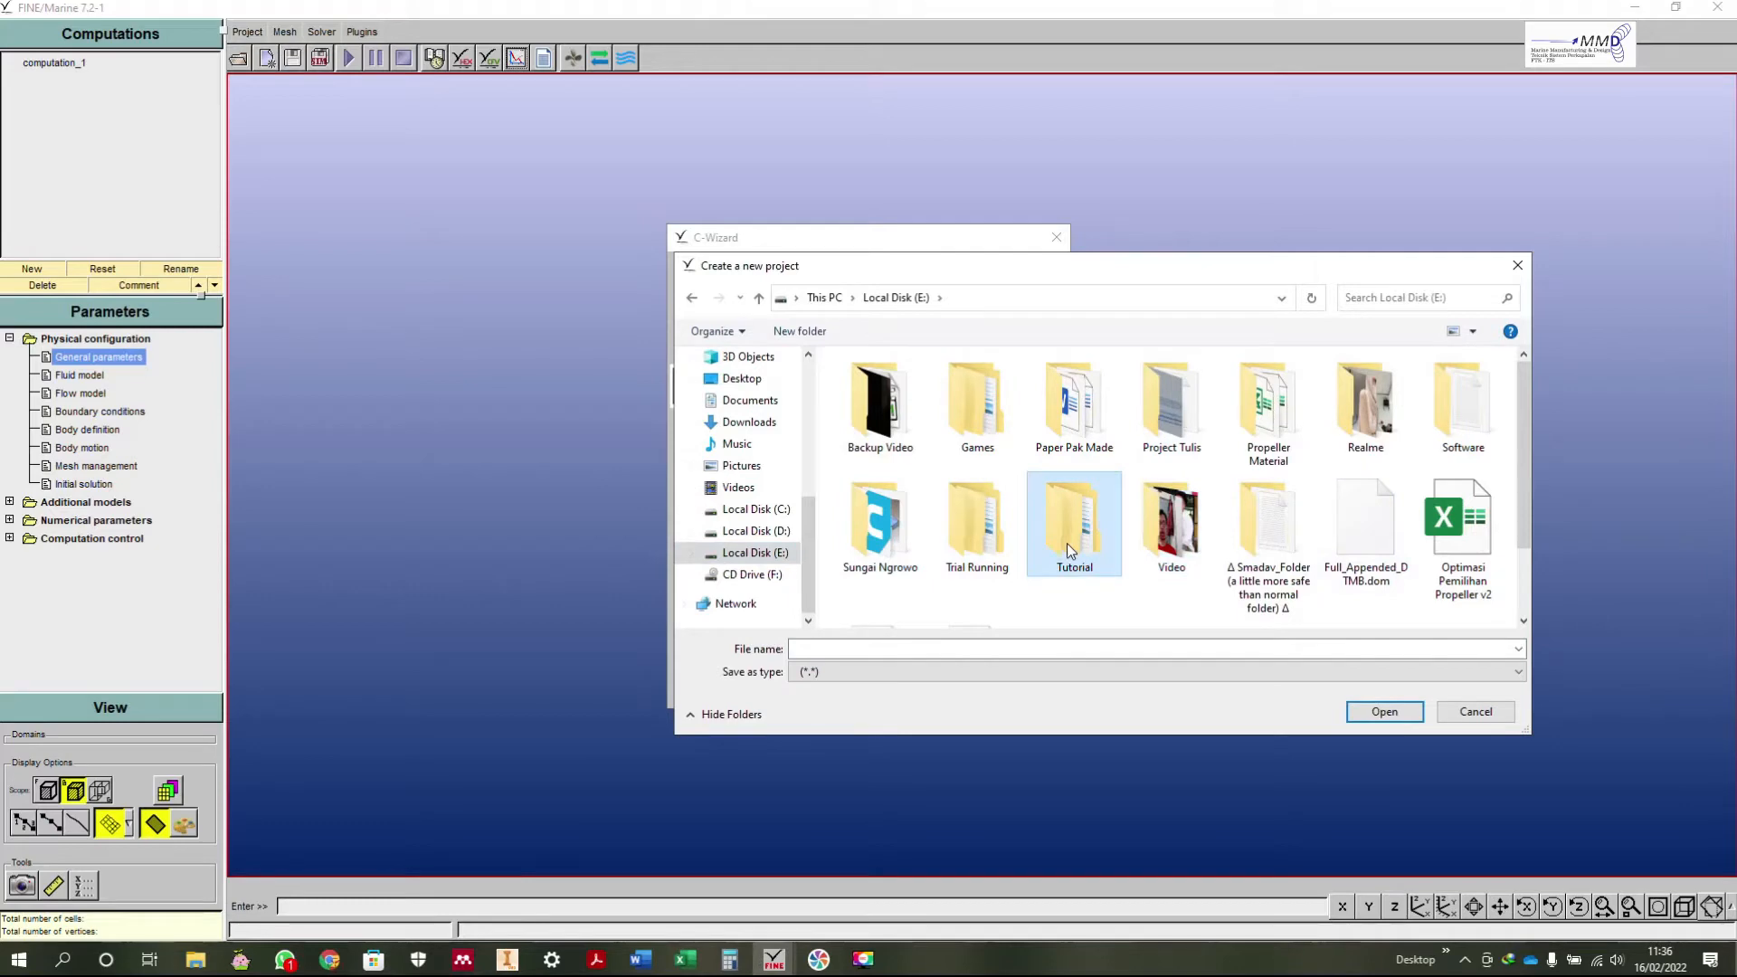
double_click(1062, 541)
left_click(989, 648)
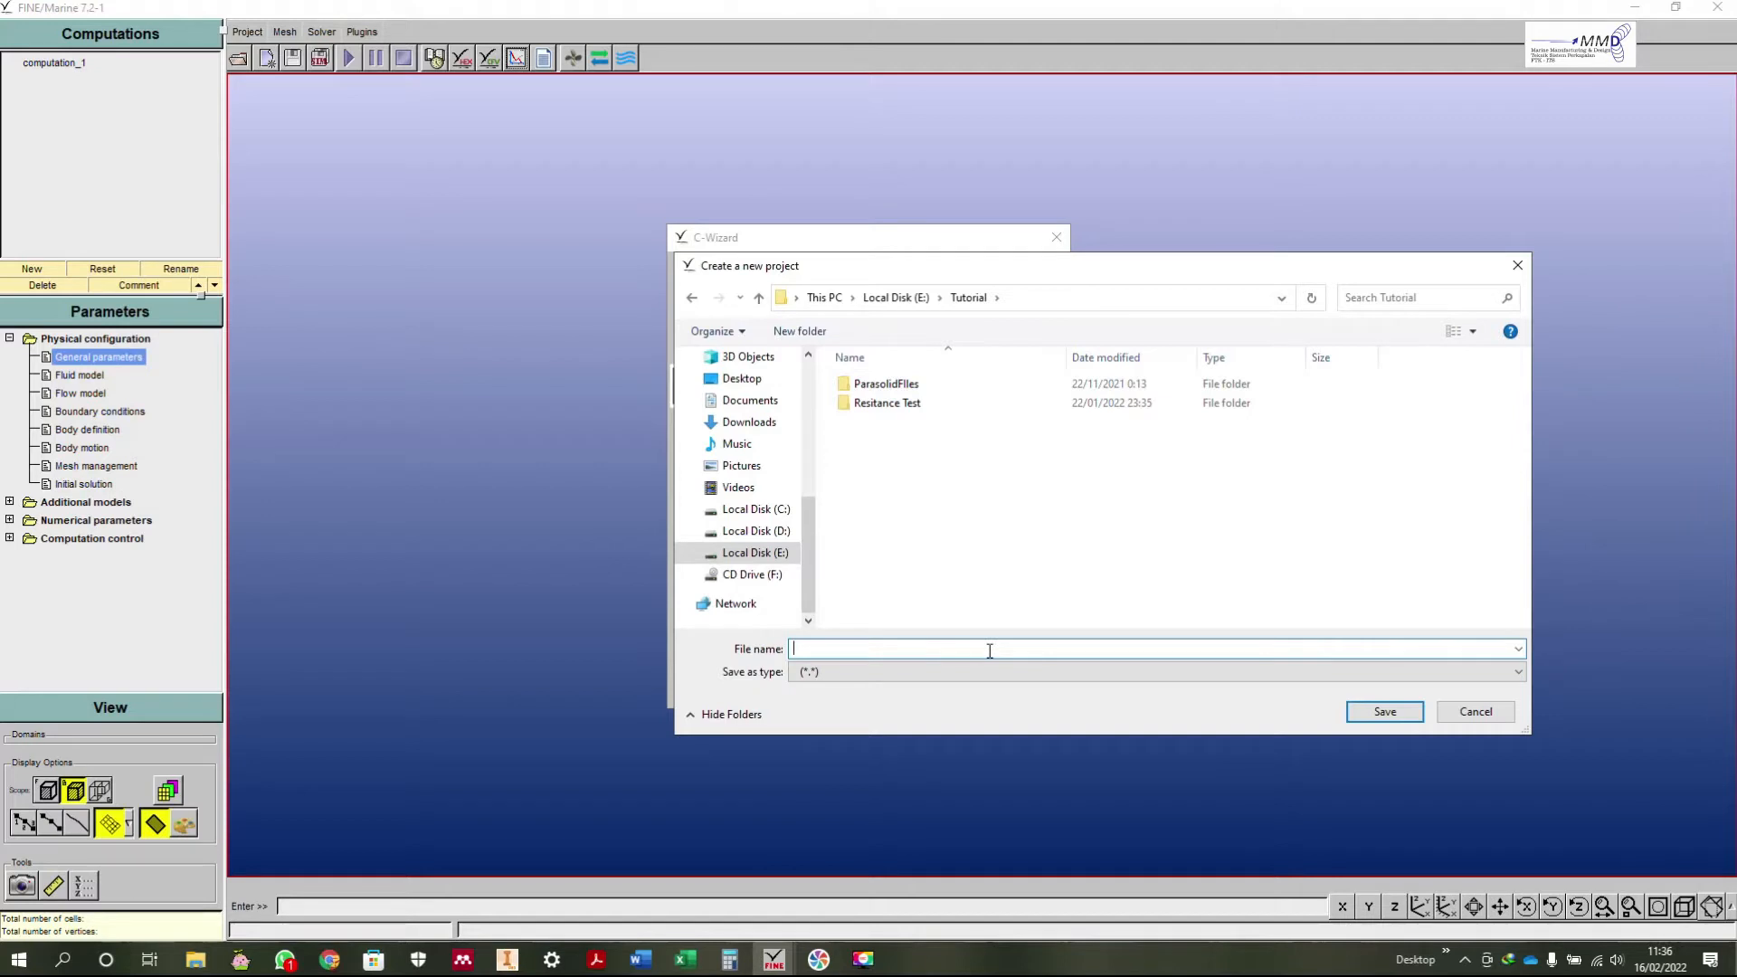
type("PlanningHull")
left_click(1398, 712)
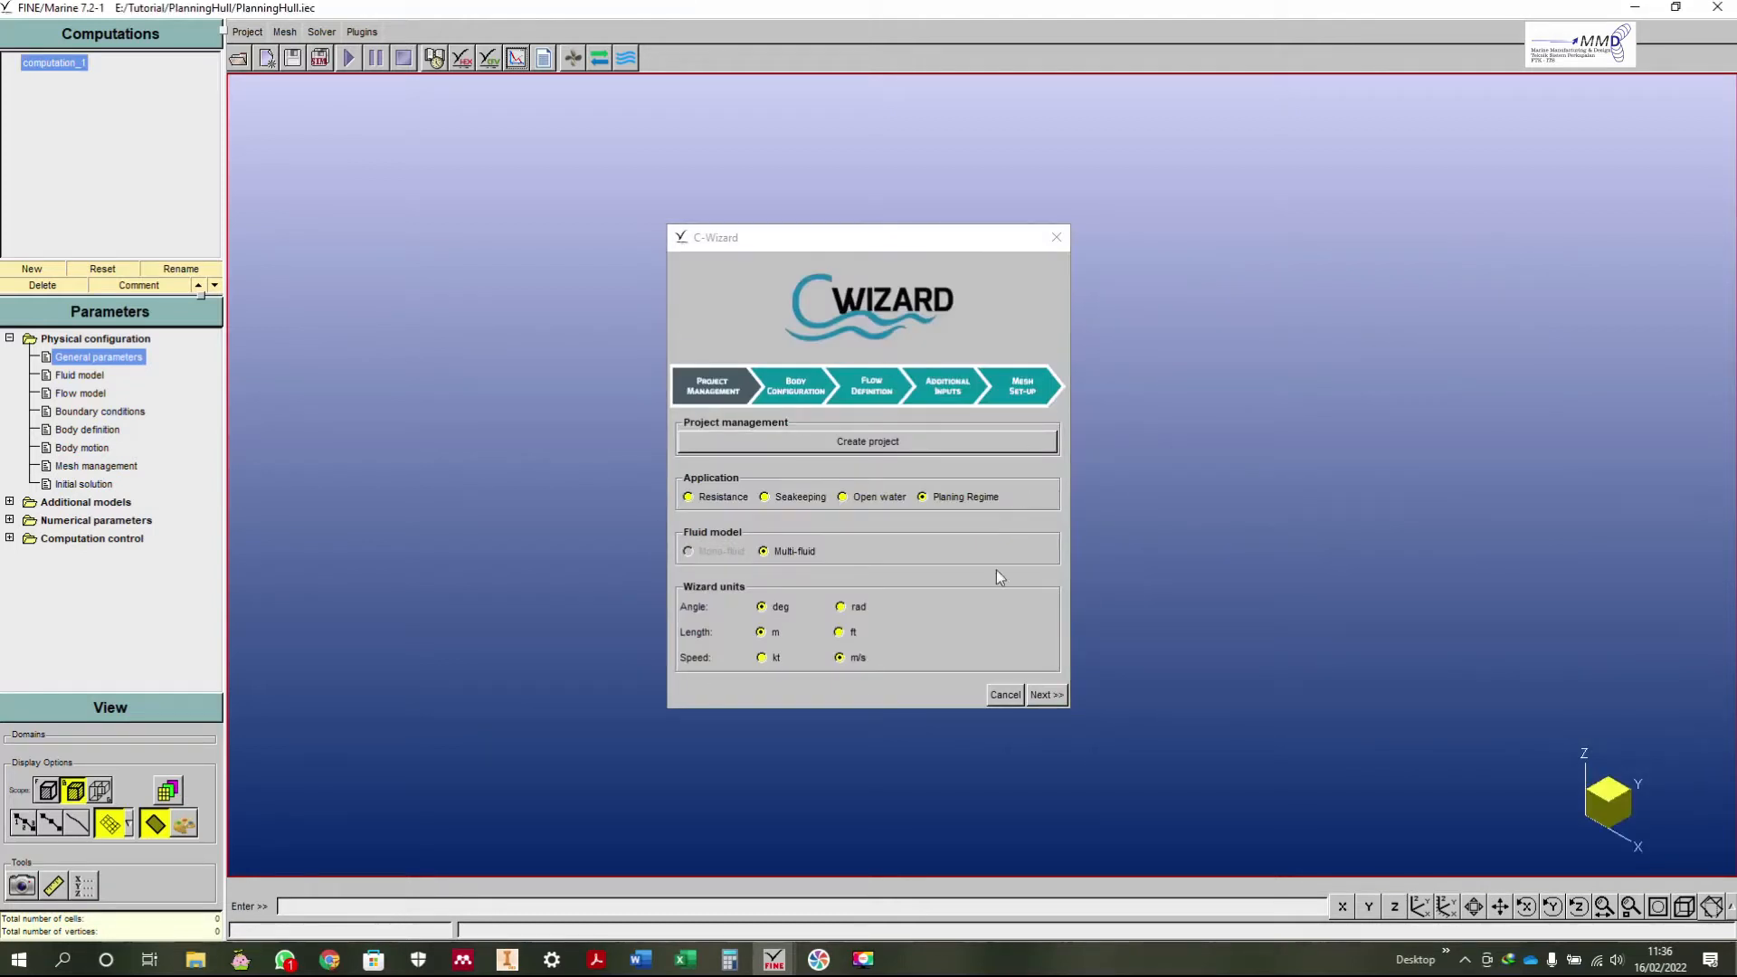
Step: Examine the project management and body configuration instructions of the C-Wizard Planing regime tutorial in the browser, and return to FINE/Marine
left_click(329, 958)
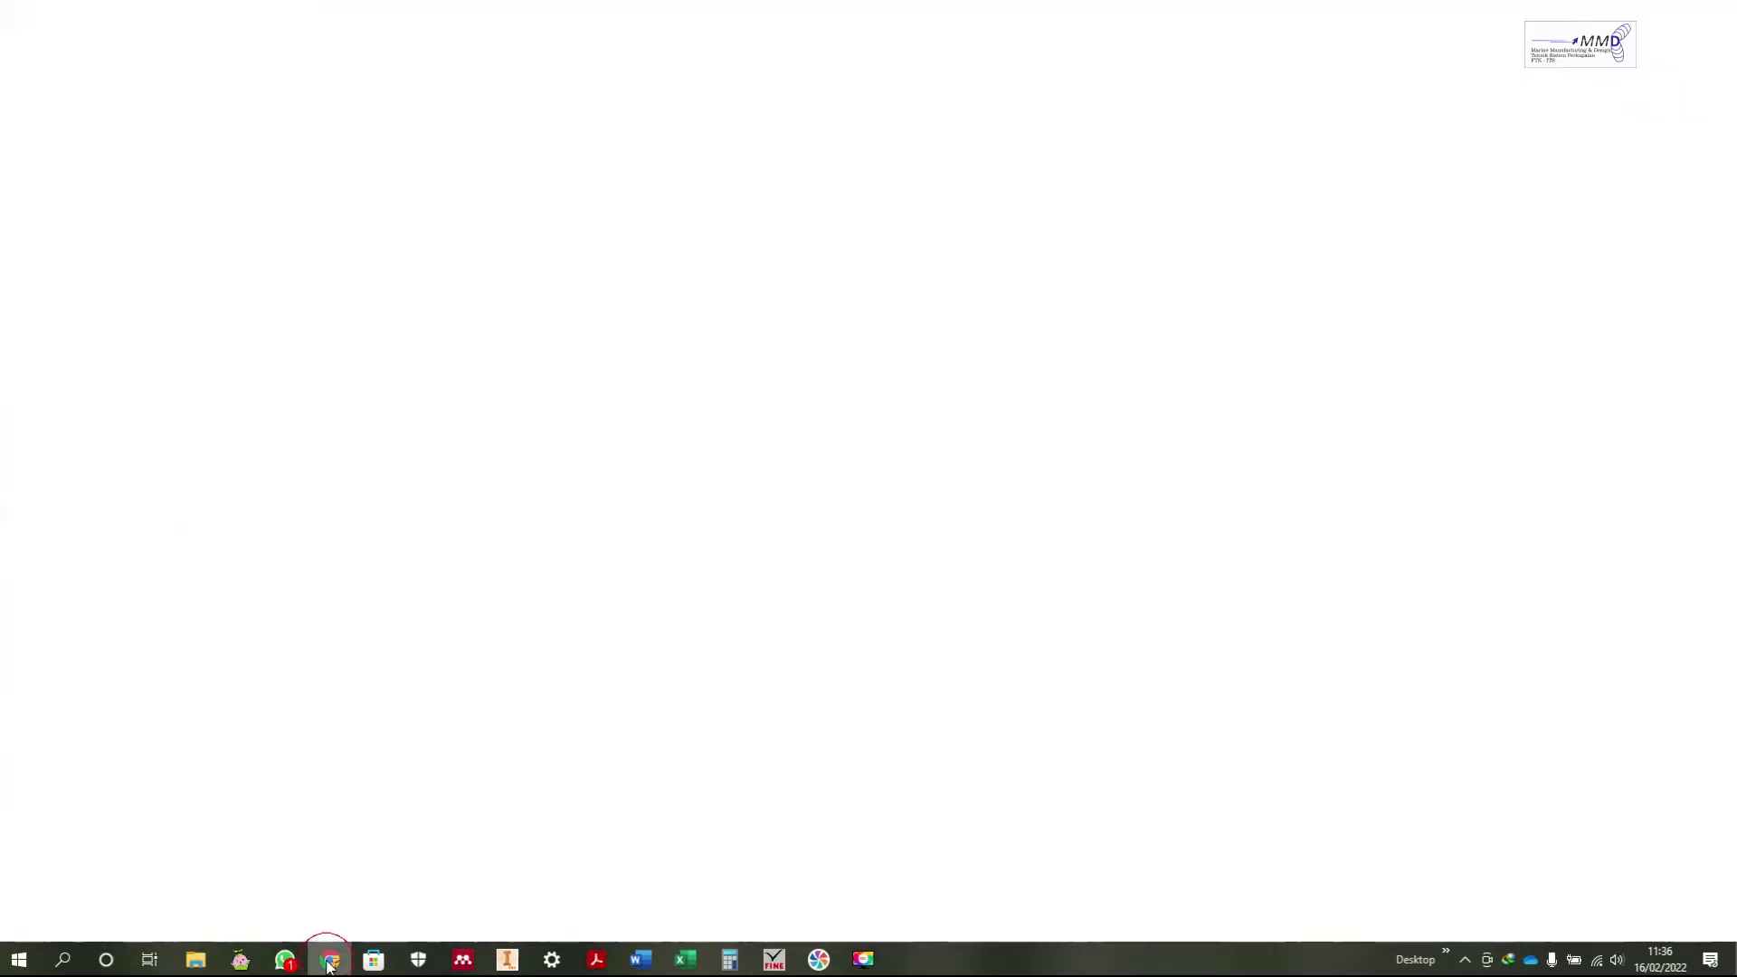
scroll(688, 543, "up", 15)
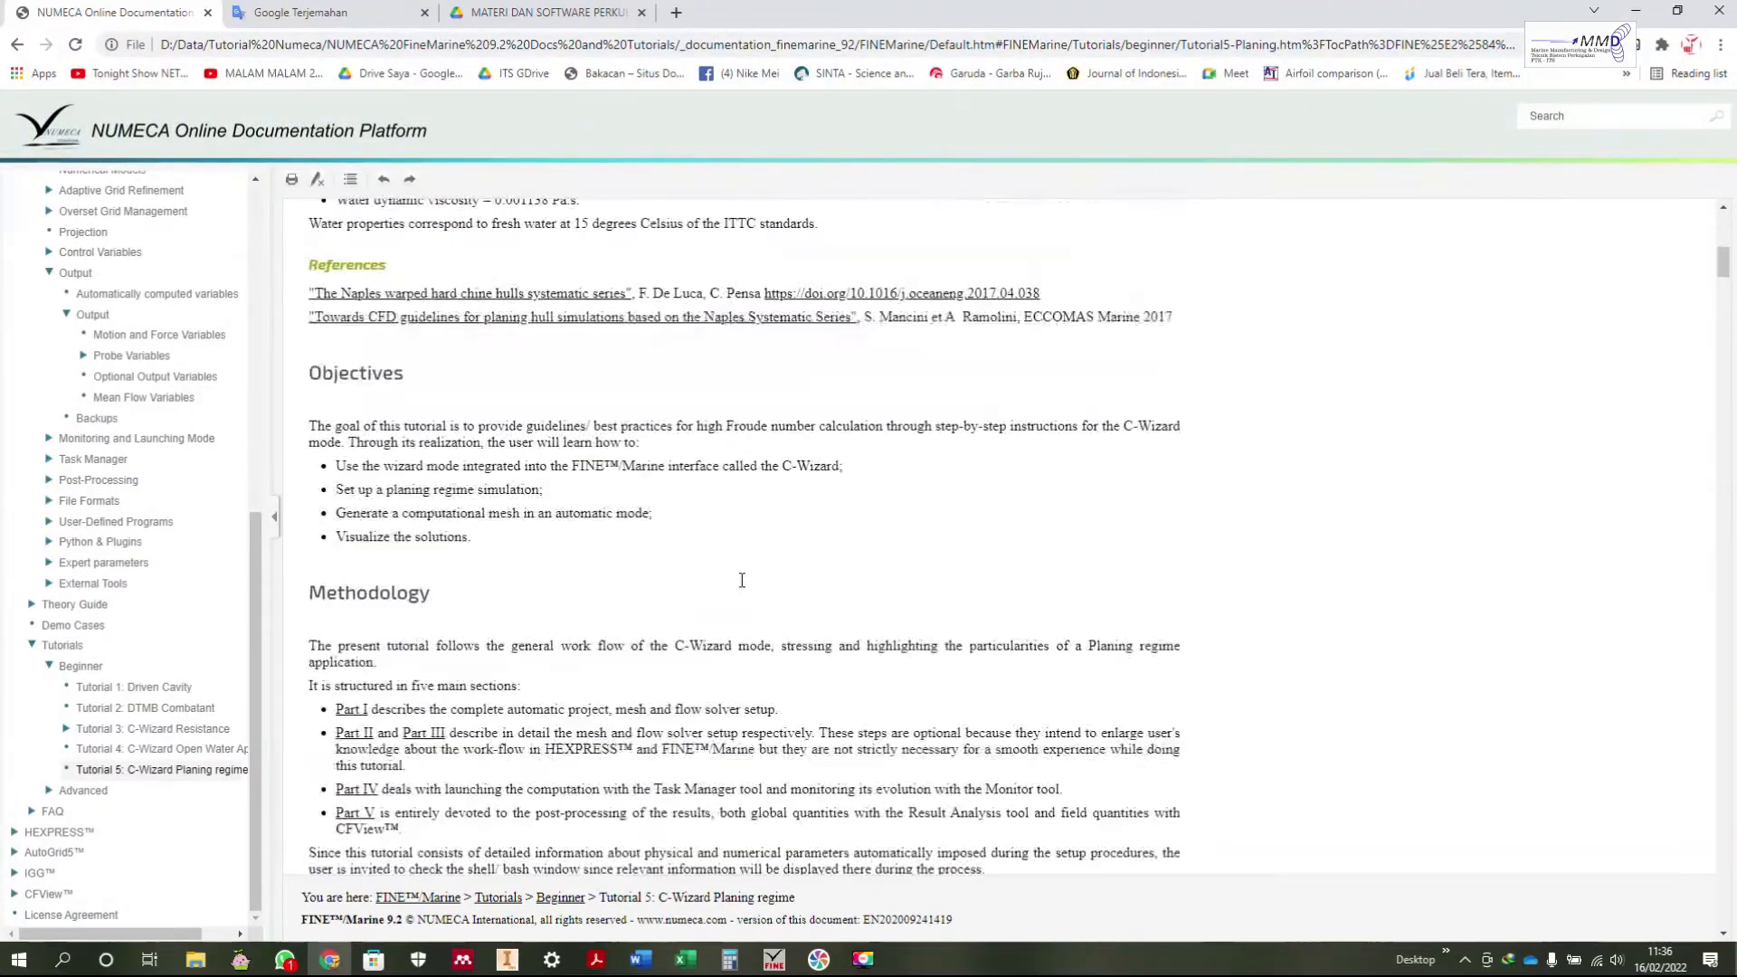
scroll(742, 579, "down", 20)
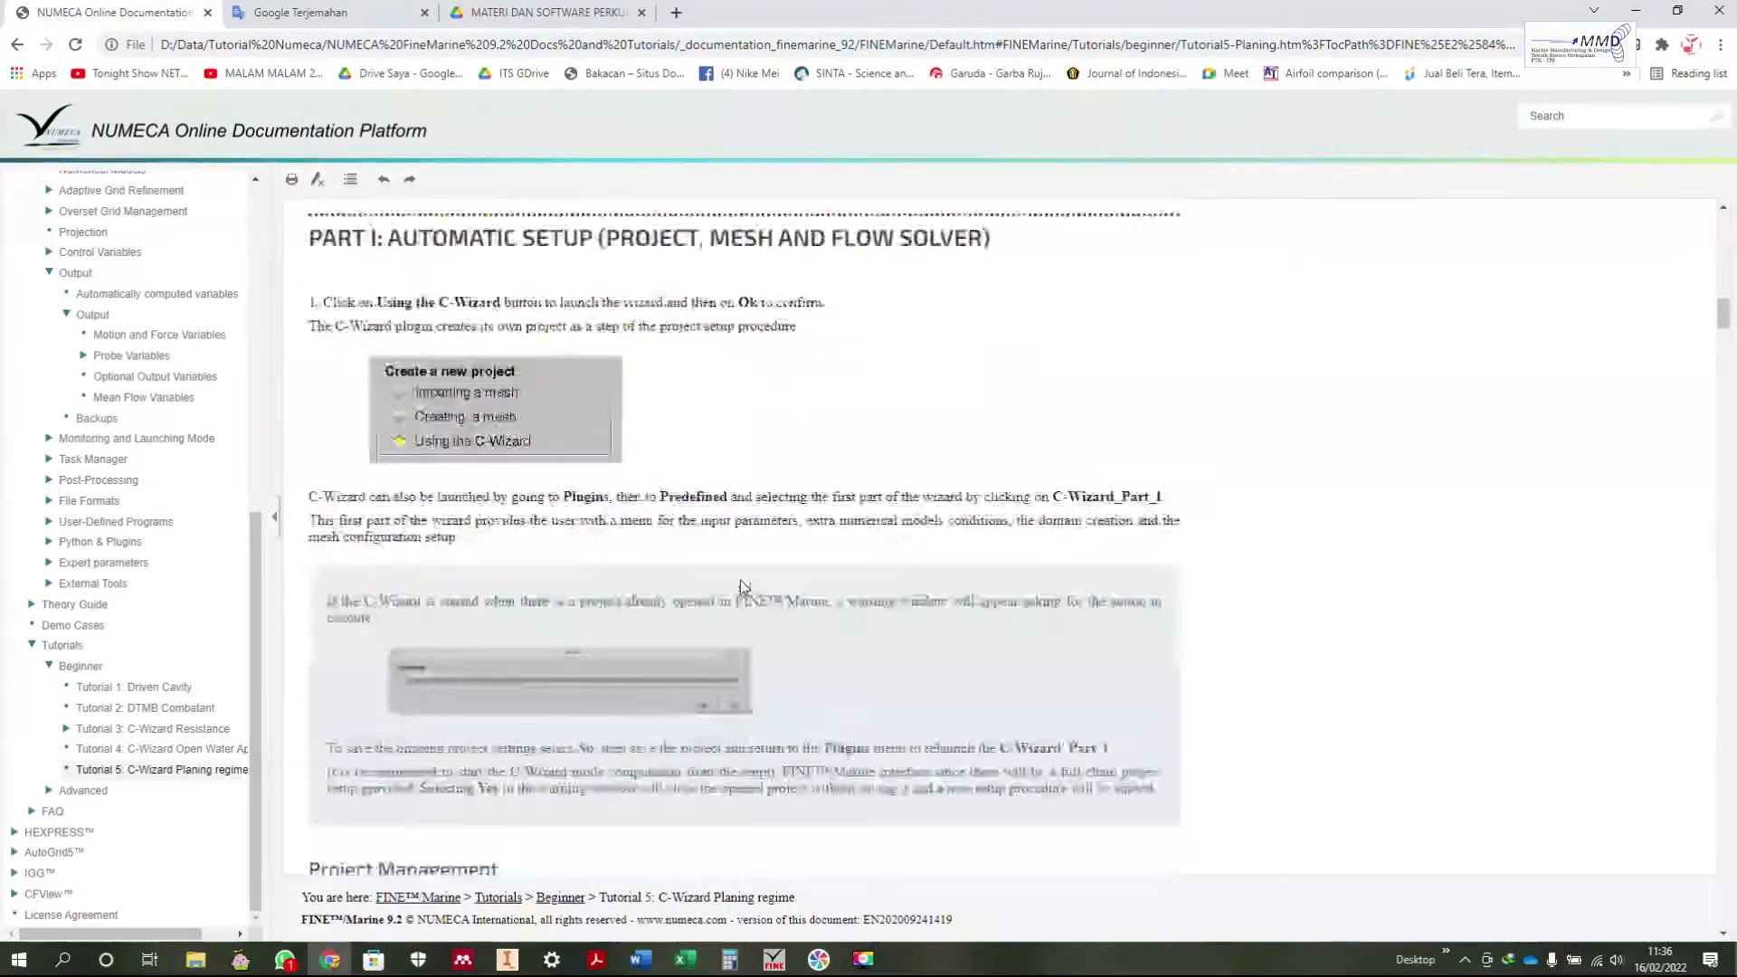
scroll(740, 580, "up", 2)
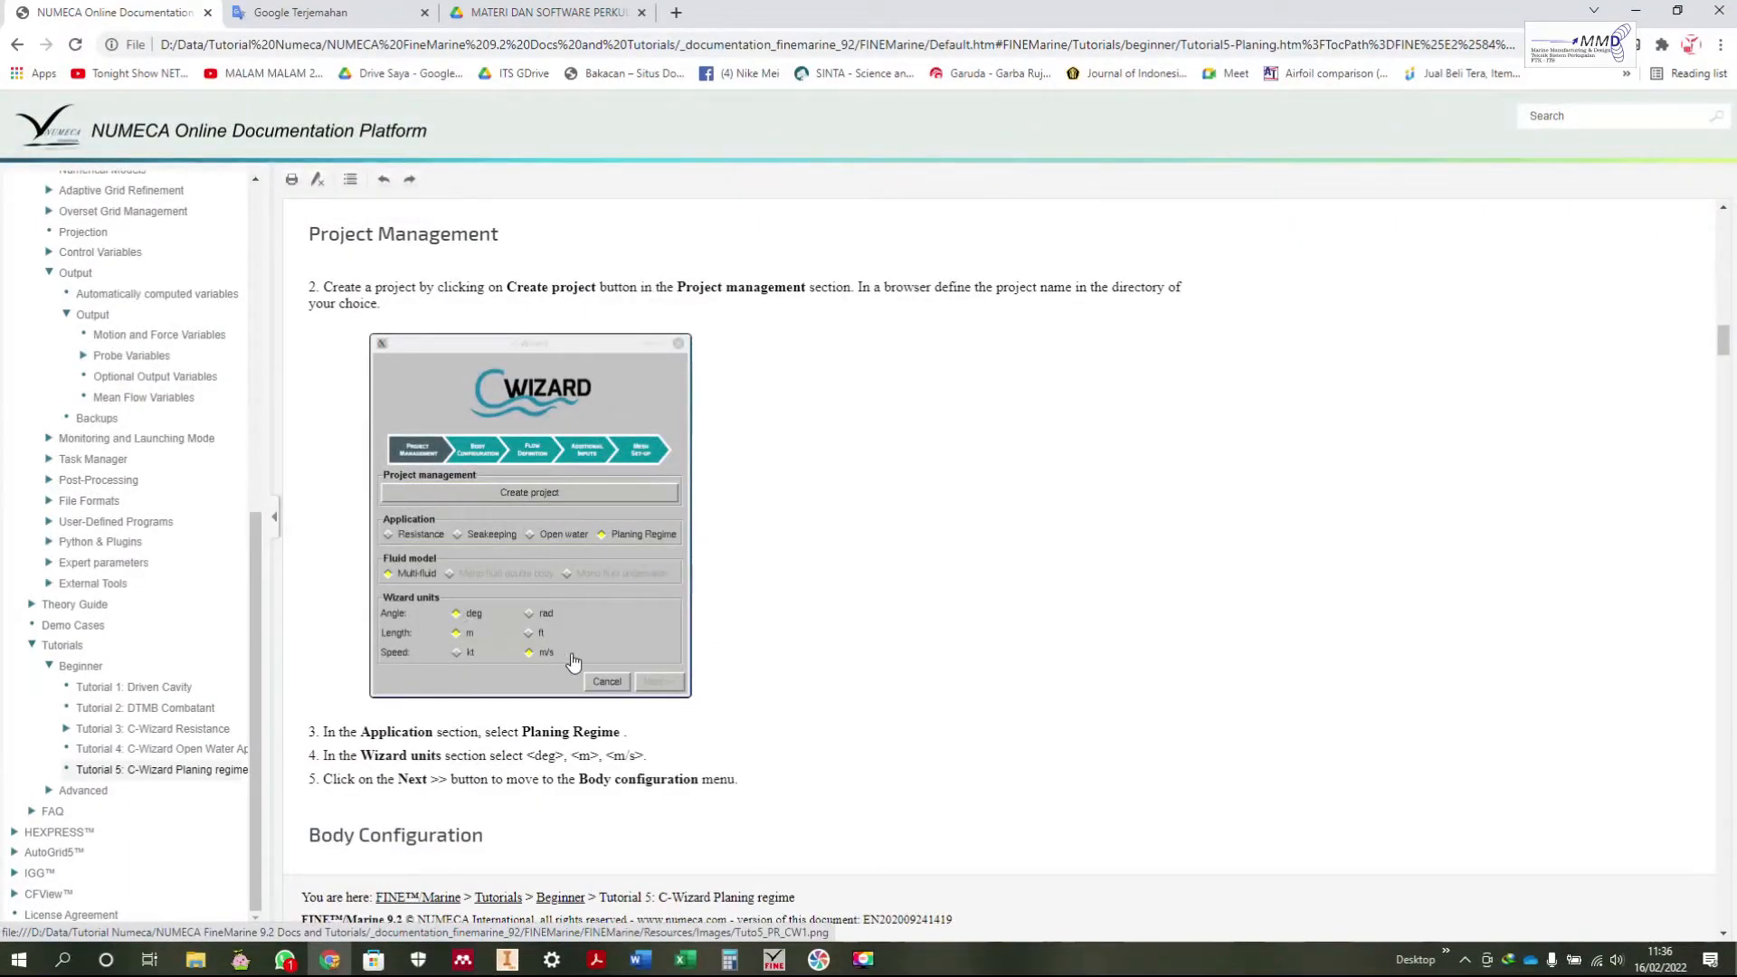
scroll(719, 642, "down", 2)
scroll(719, 642, "down", 5)
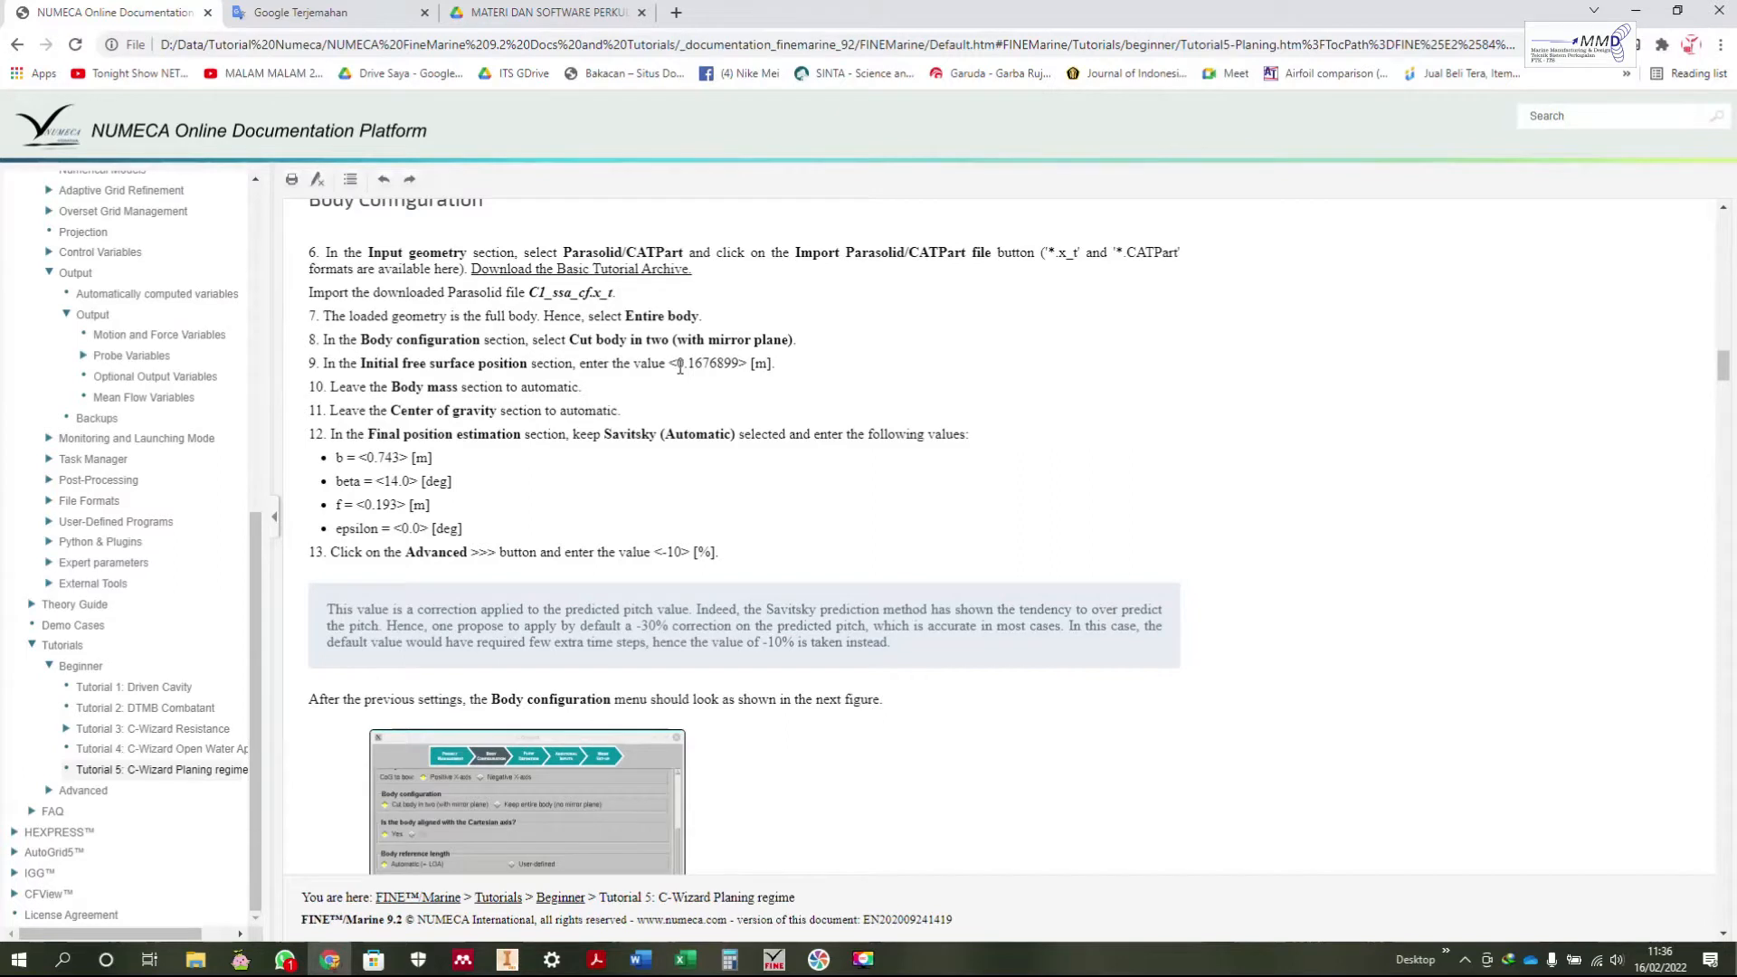
left_click_drag(679, 364, 735, 368)
left_click(389, 460)
scroll(707, 617, "down", 3)
scroll(701, 613, "up", 2)
scroll(695, 611, "down", 2)
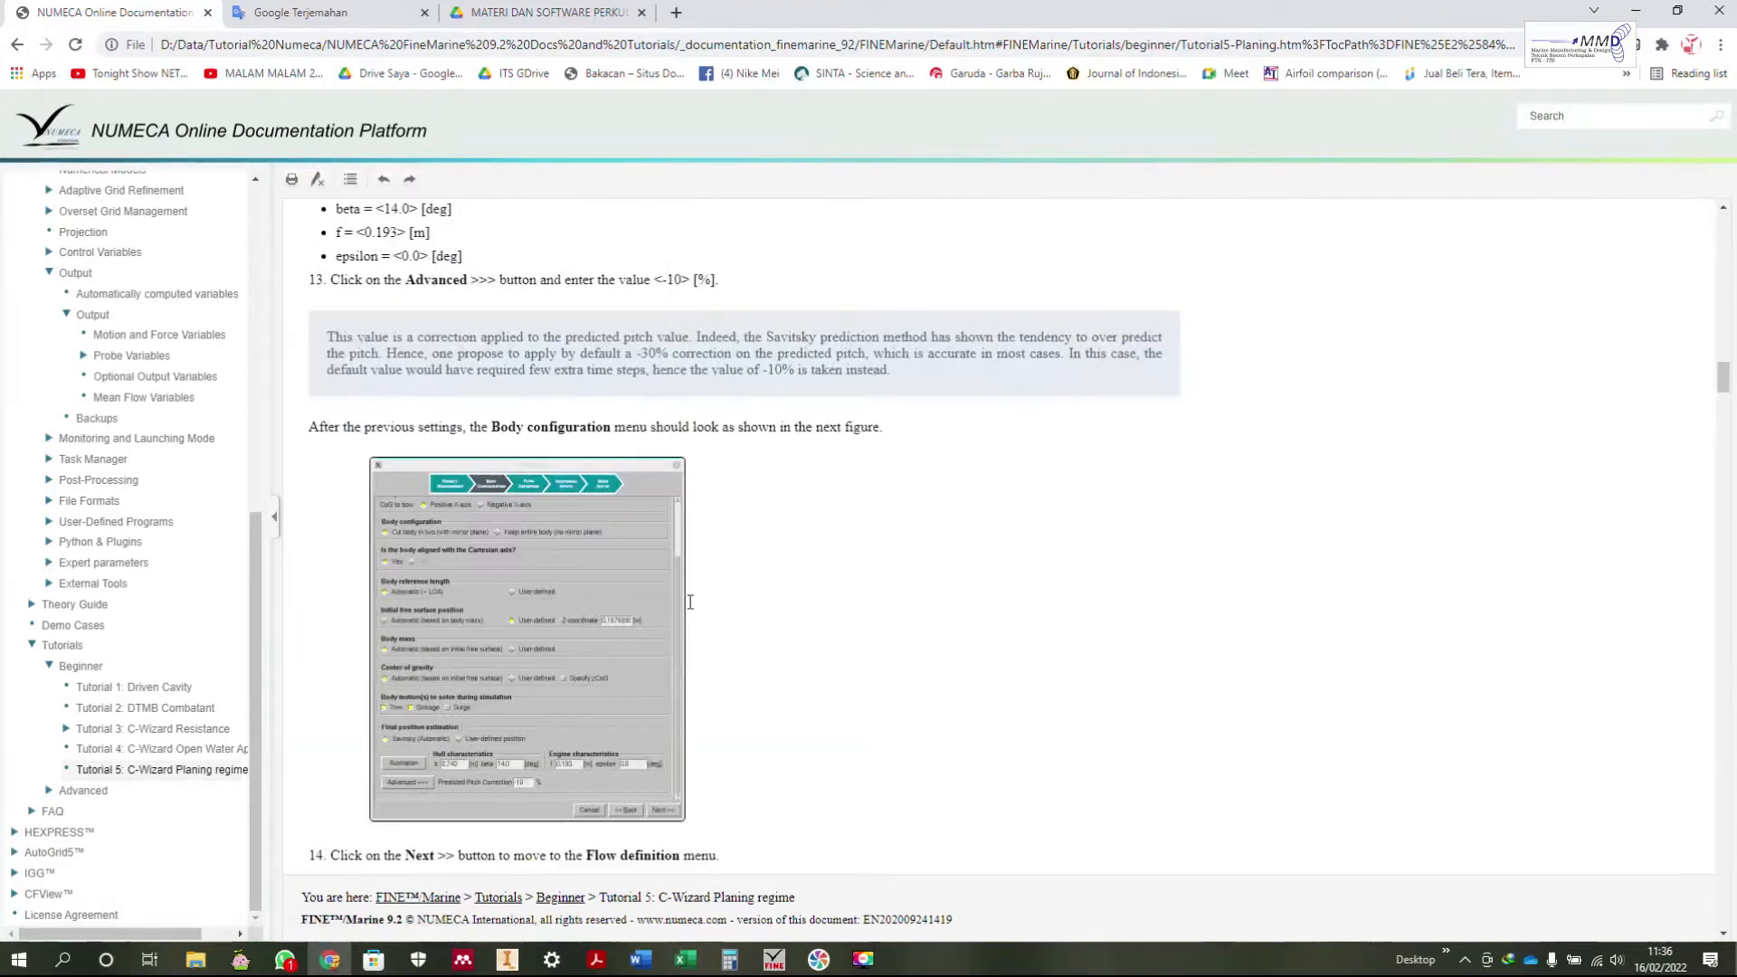
scroll(697, 606, "up", 4)
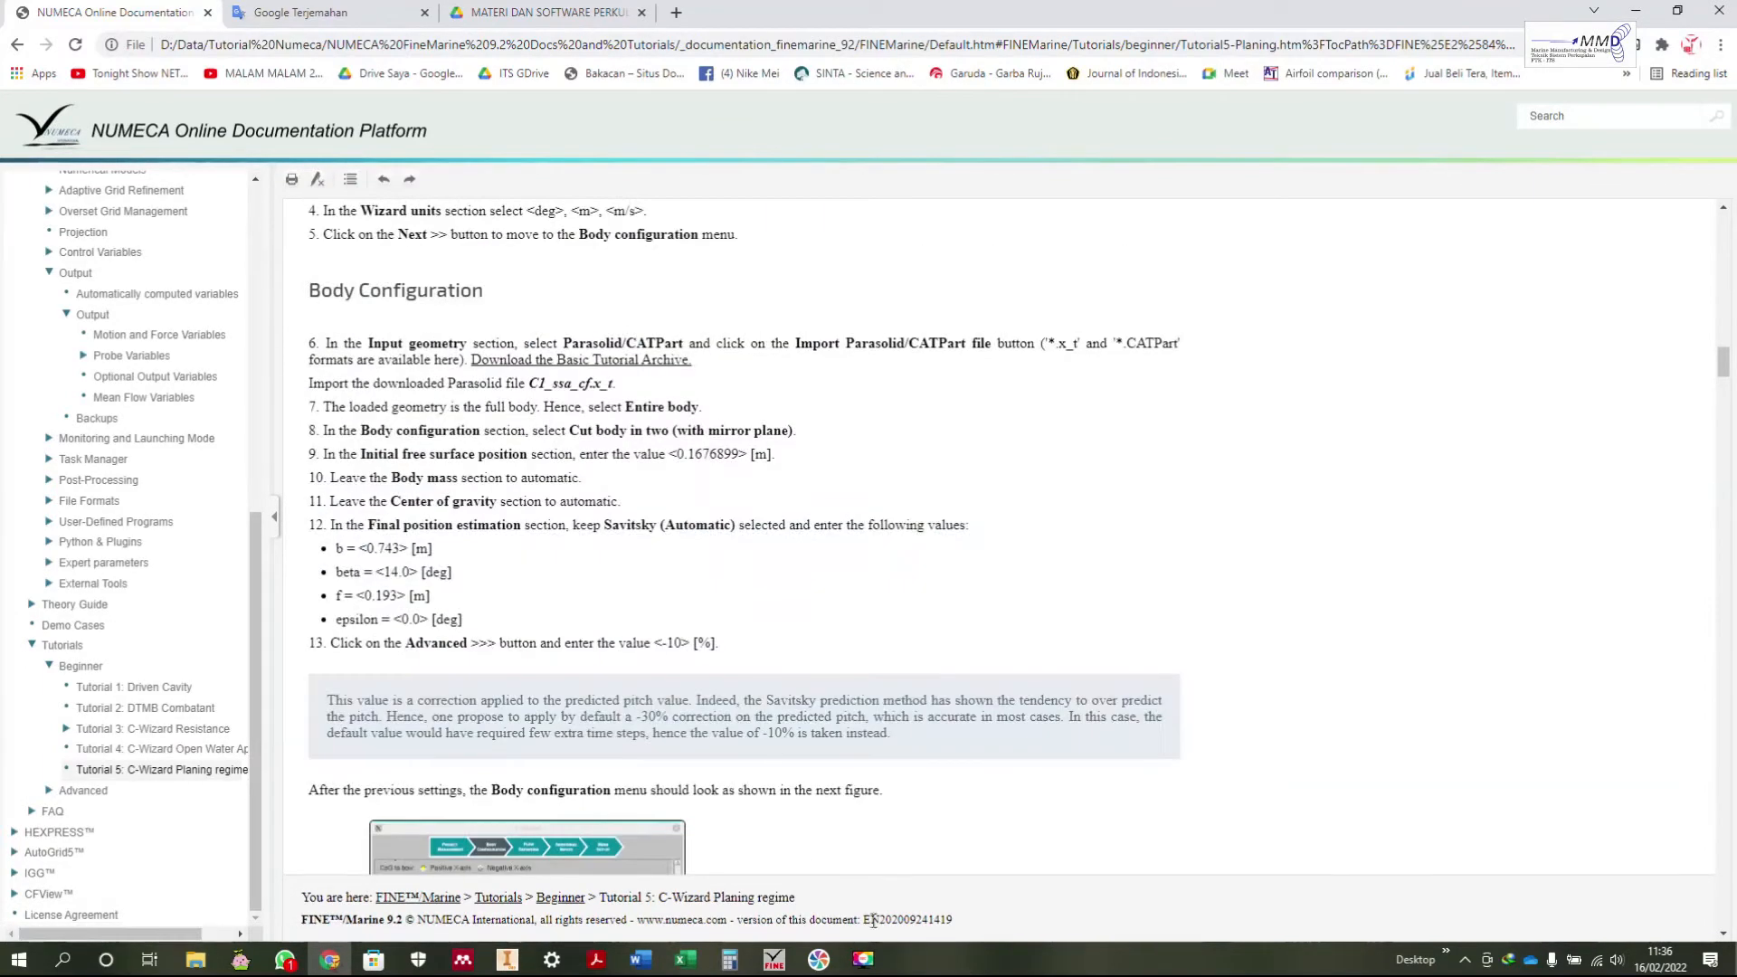
mouse_move(780, 966)
left_click(832, 932)
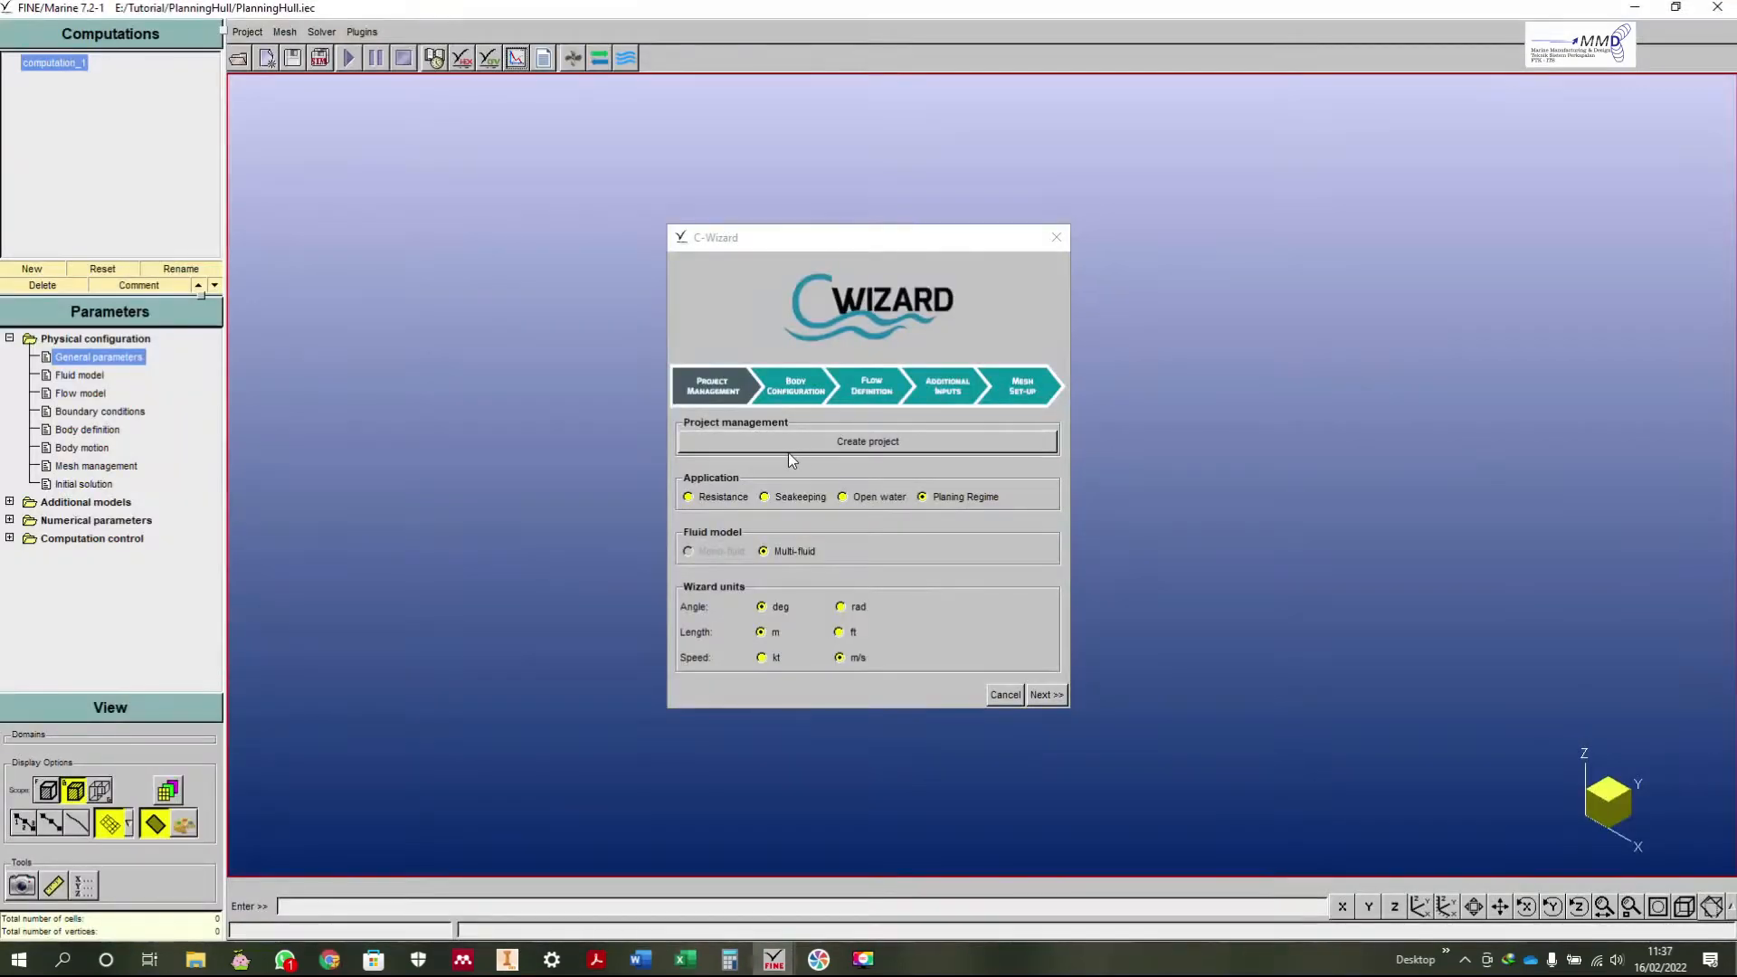
Step: Advance to the body configuration and import the Parasolid file C1_ssa_cf.x_t, moving the wizard clear of the hull
left_click(1046, 694)
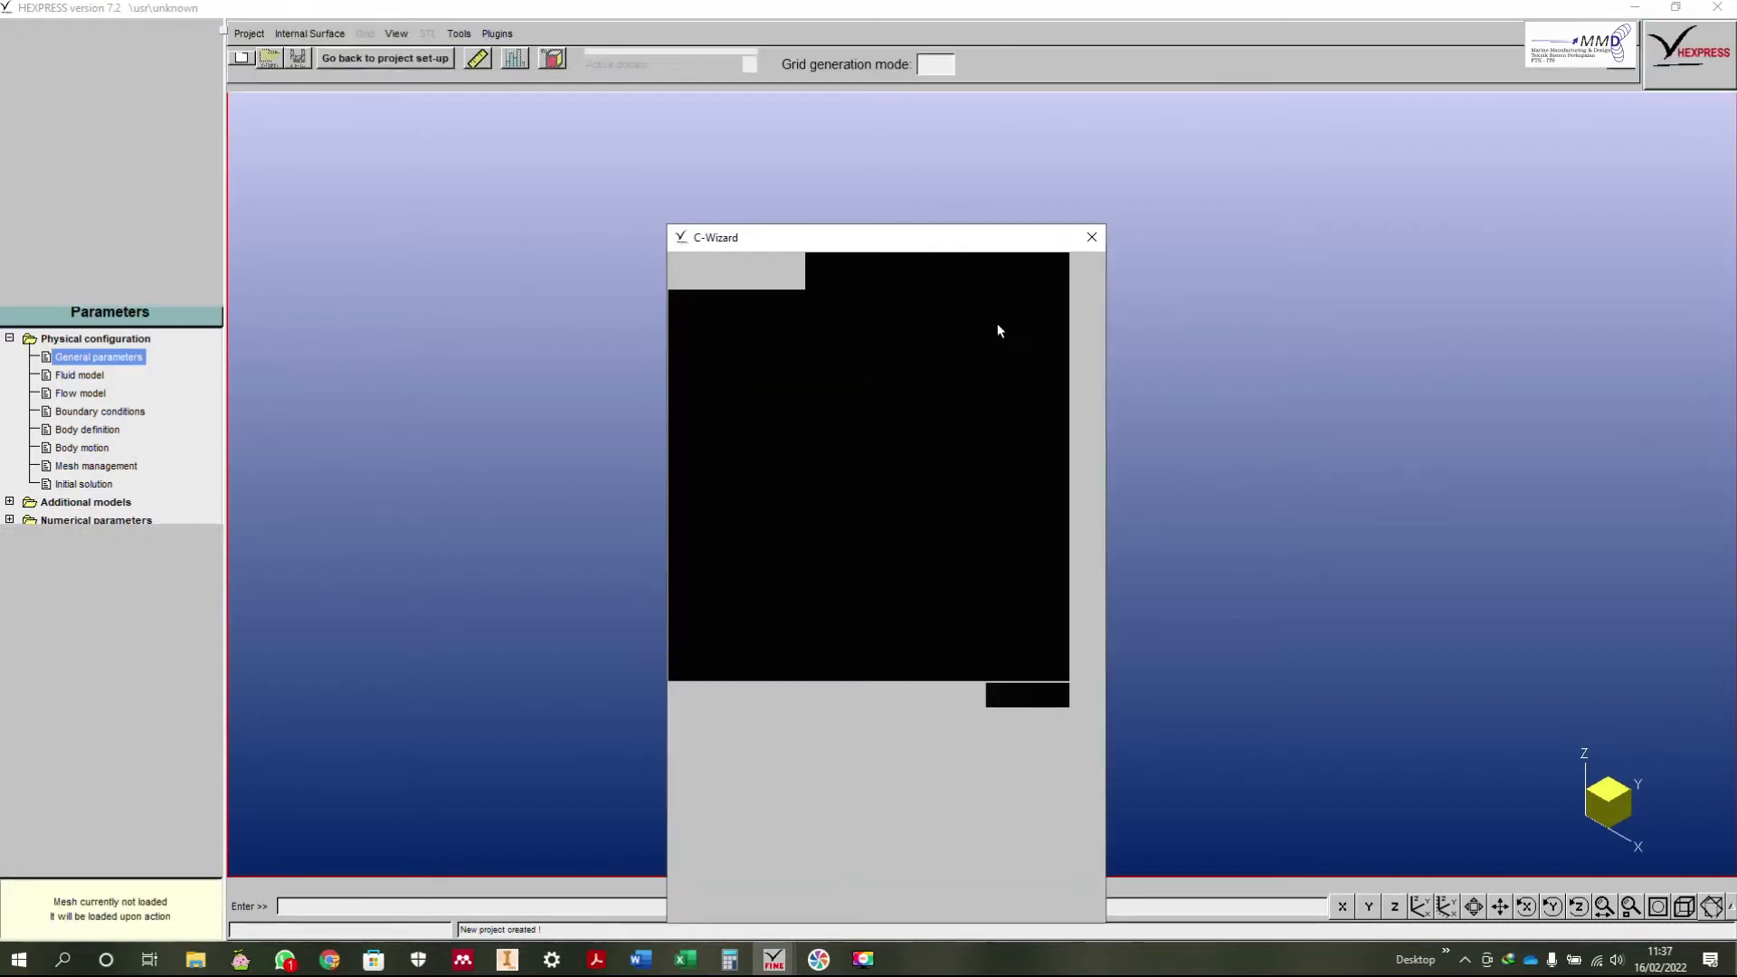
left_click(1056, 348)
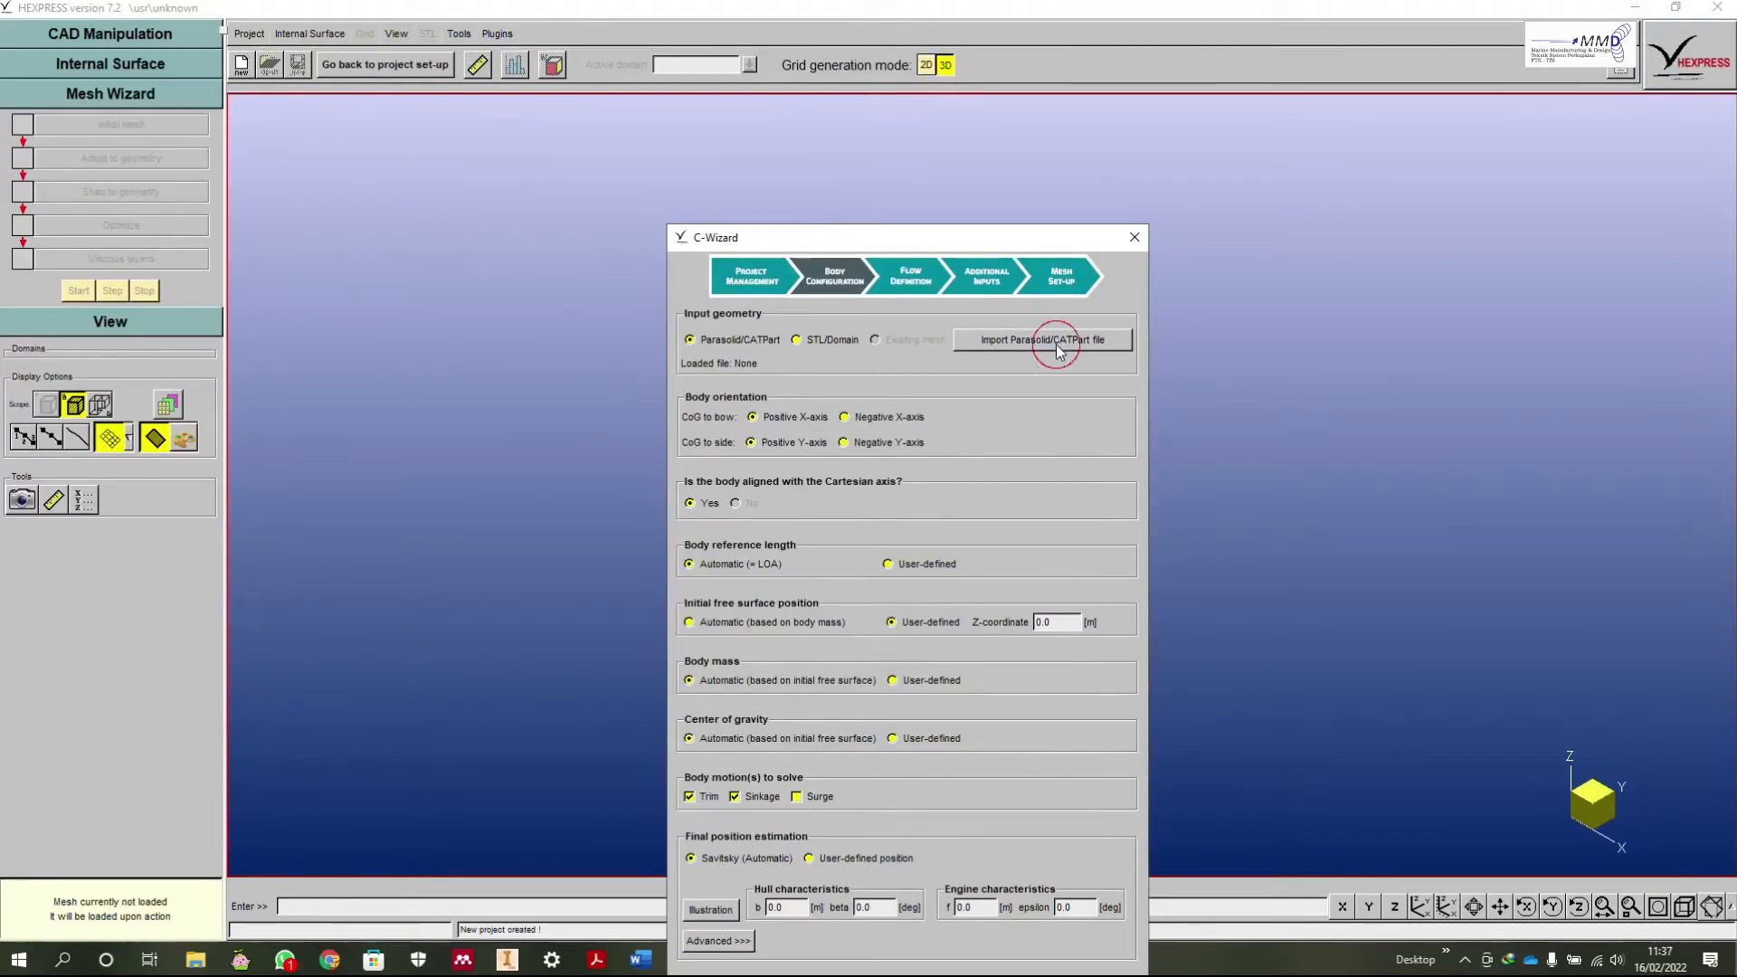
double_click(900, 388)
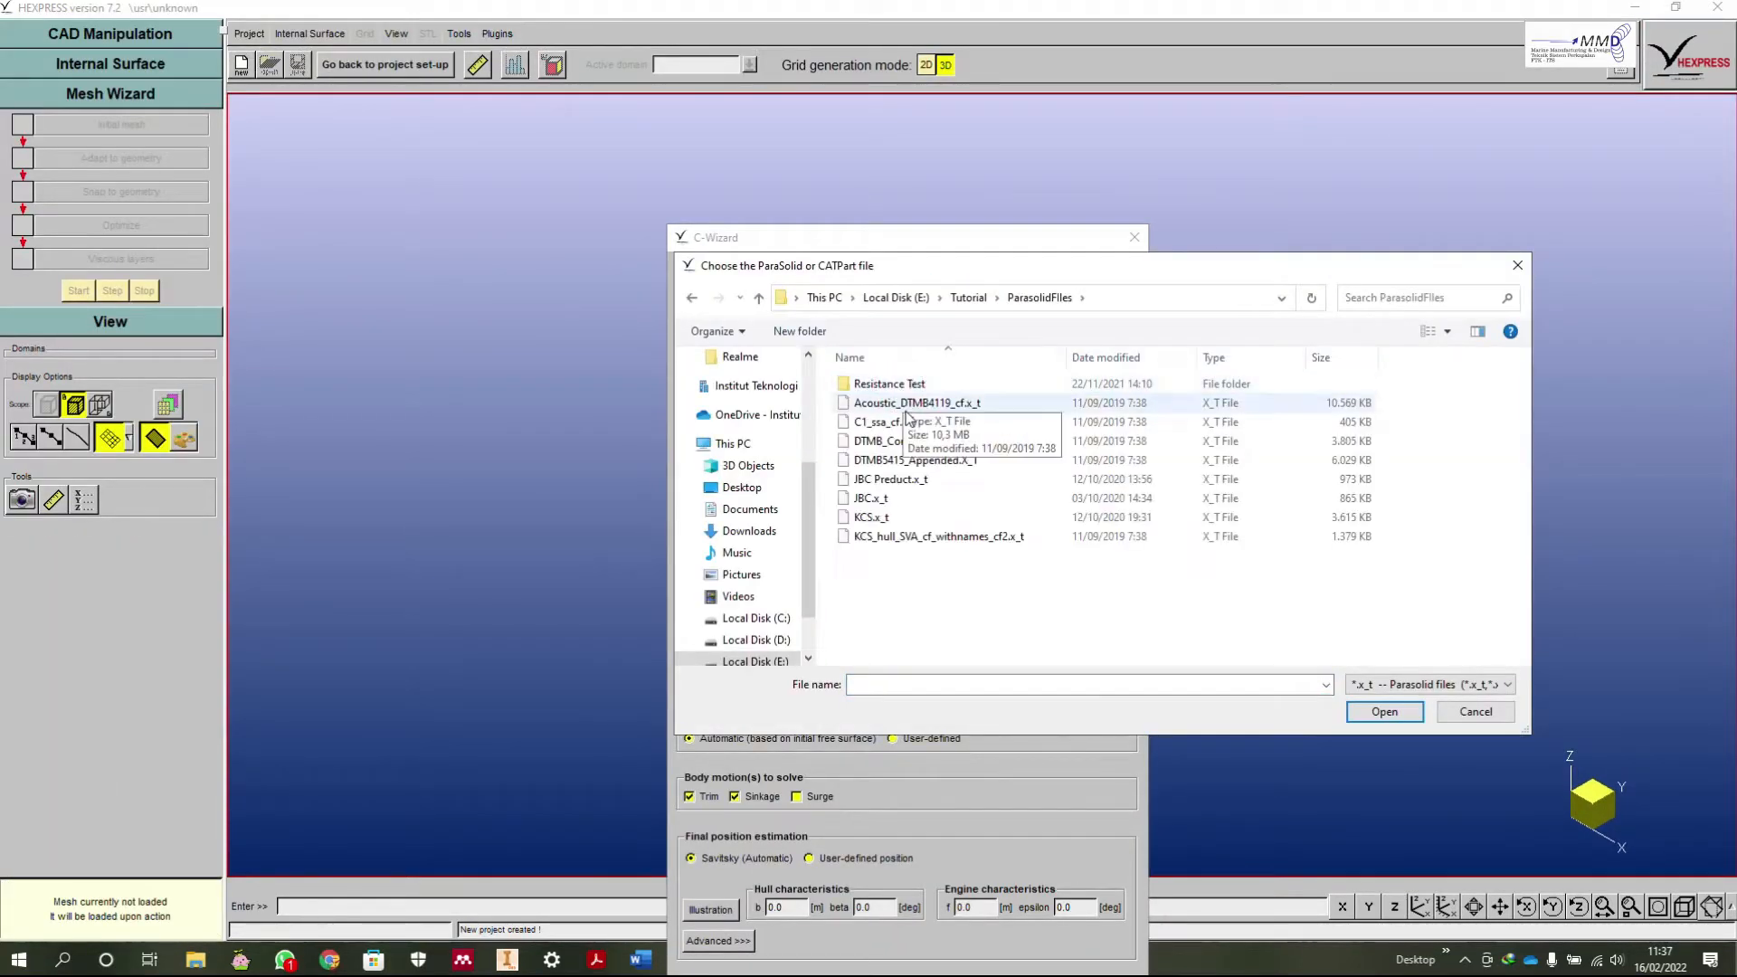
left_click(904, 412)
left_click(1384, 711)
left_click_drag(939, 242, 1469, 172)
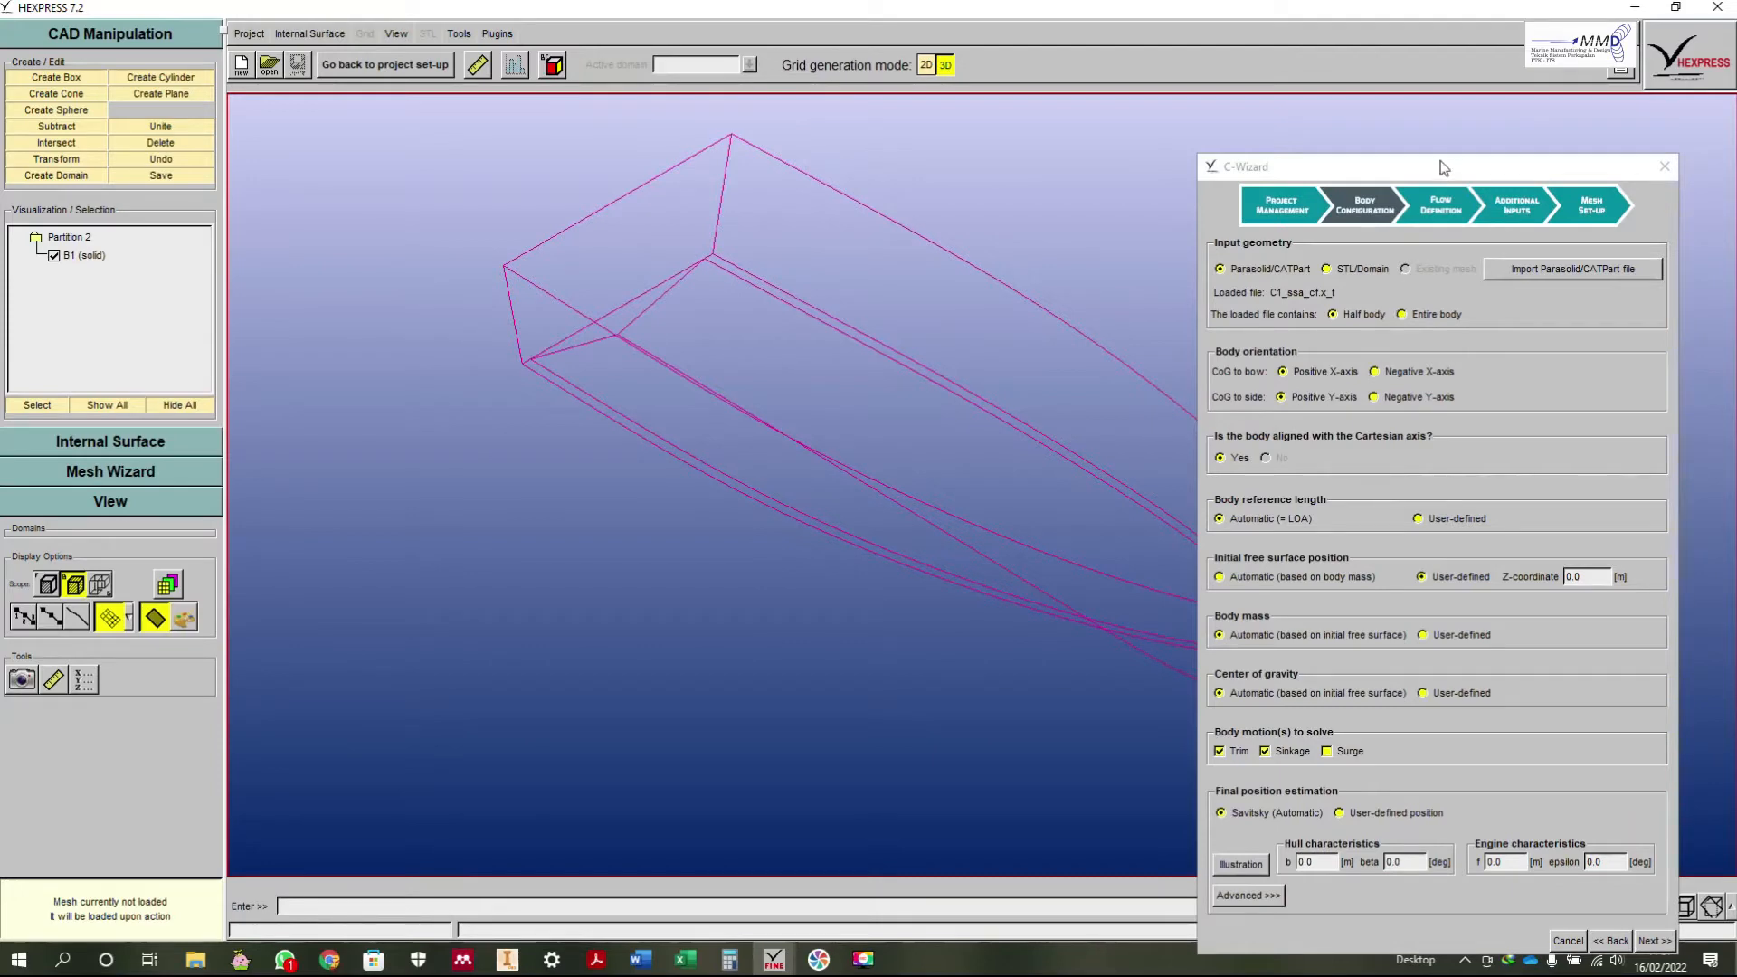
left_click_drag(1445, 172, 1408, 135)
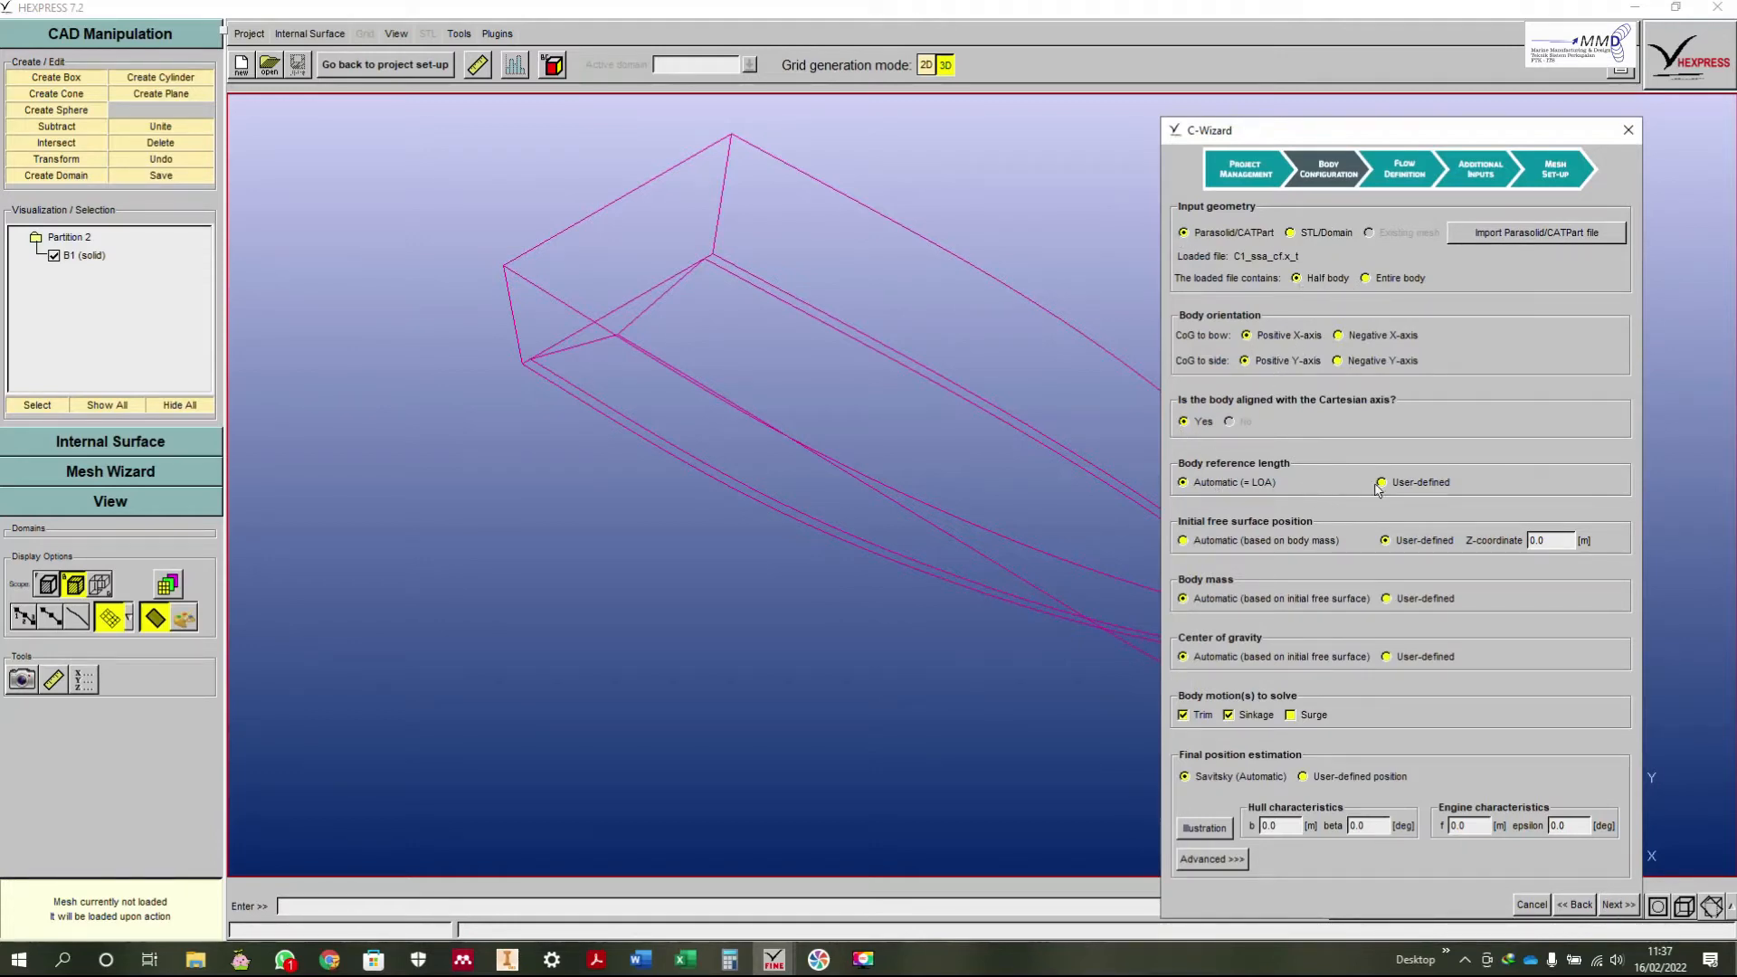
Step: Set the initial free surface Z-coordinate to 0.1676899 m, copying the value from the tutorial in the browser
left_click_drag(1555, 542, 1485, 541)
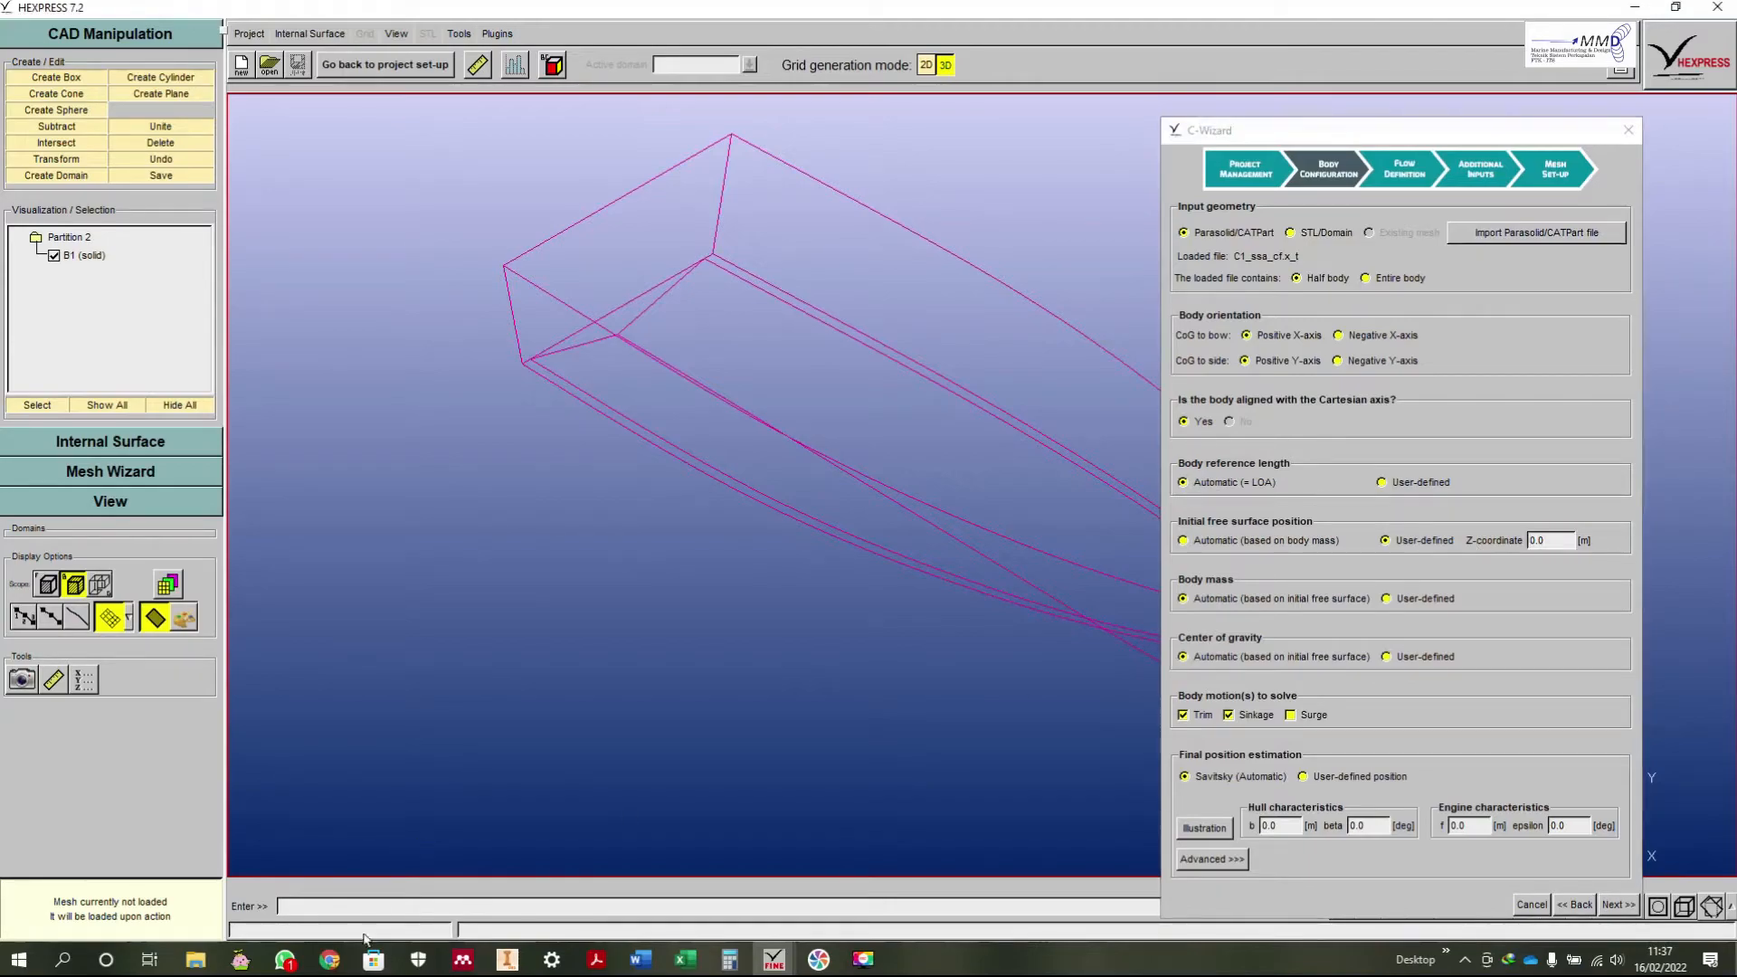
left_click(329, 959)
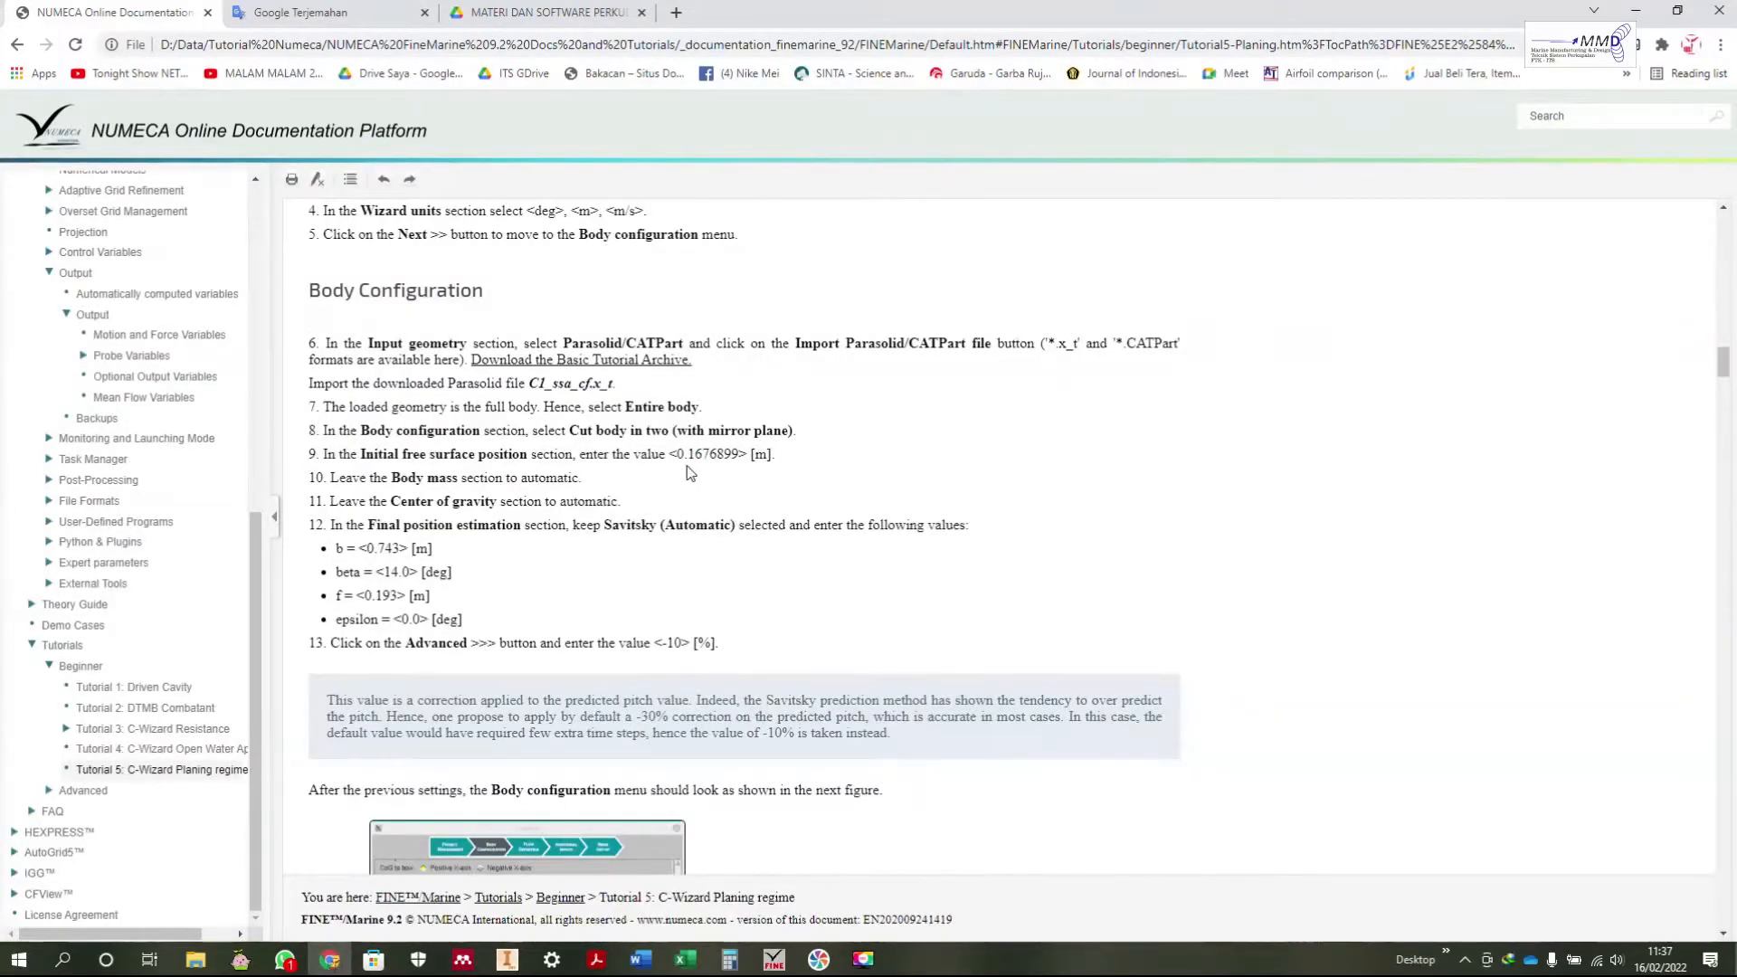
left_click_drag(678, 453, 741, 454)
key("ctrl+c")
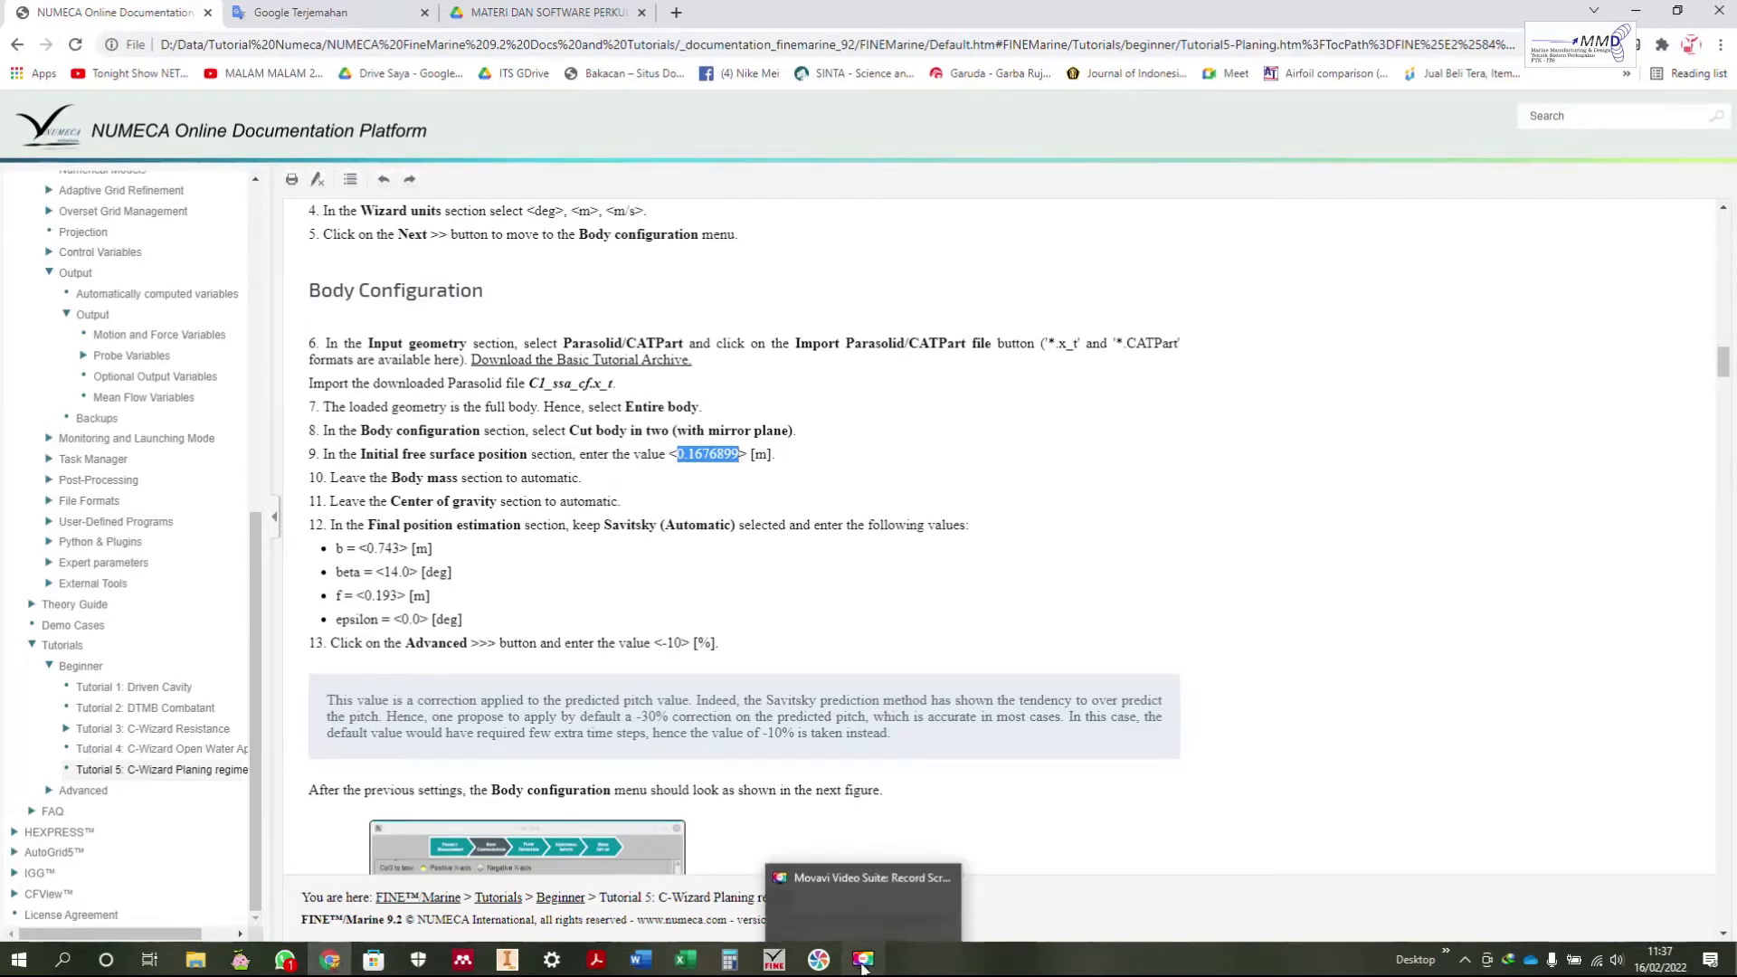
left_click(774, 959)
left_click(830, 886)
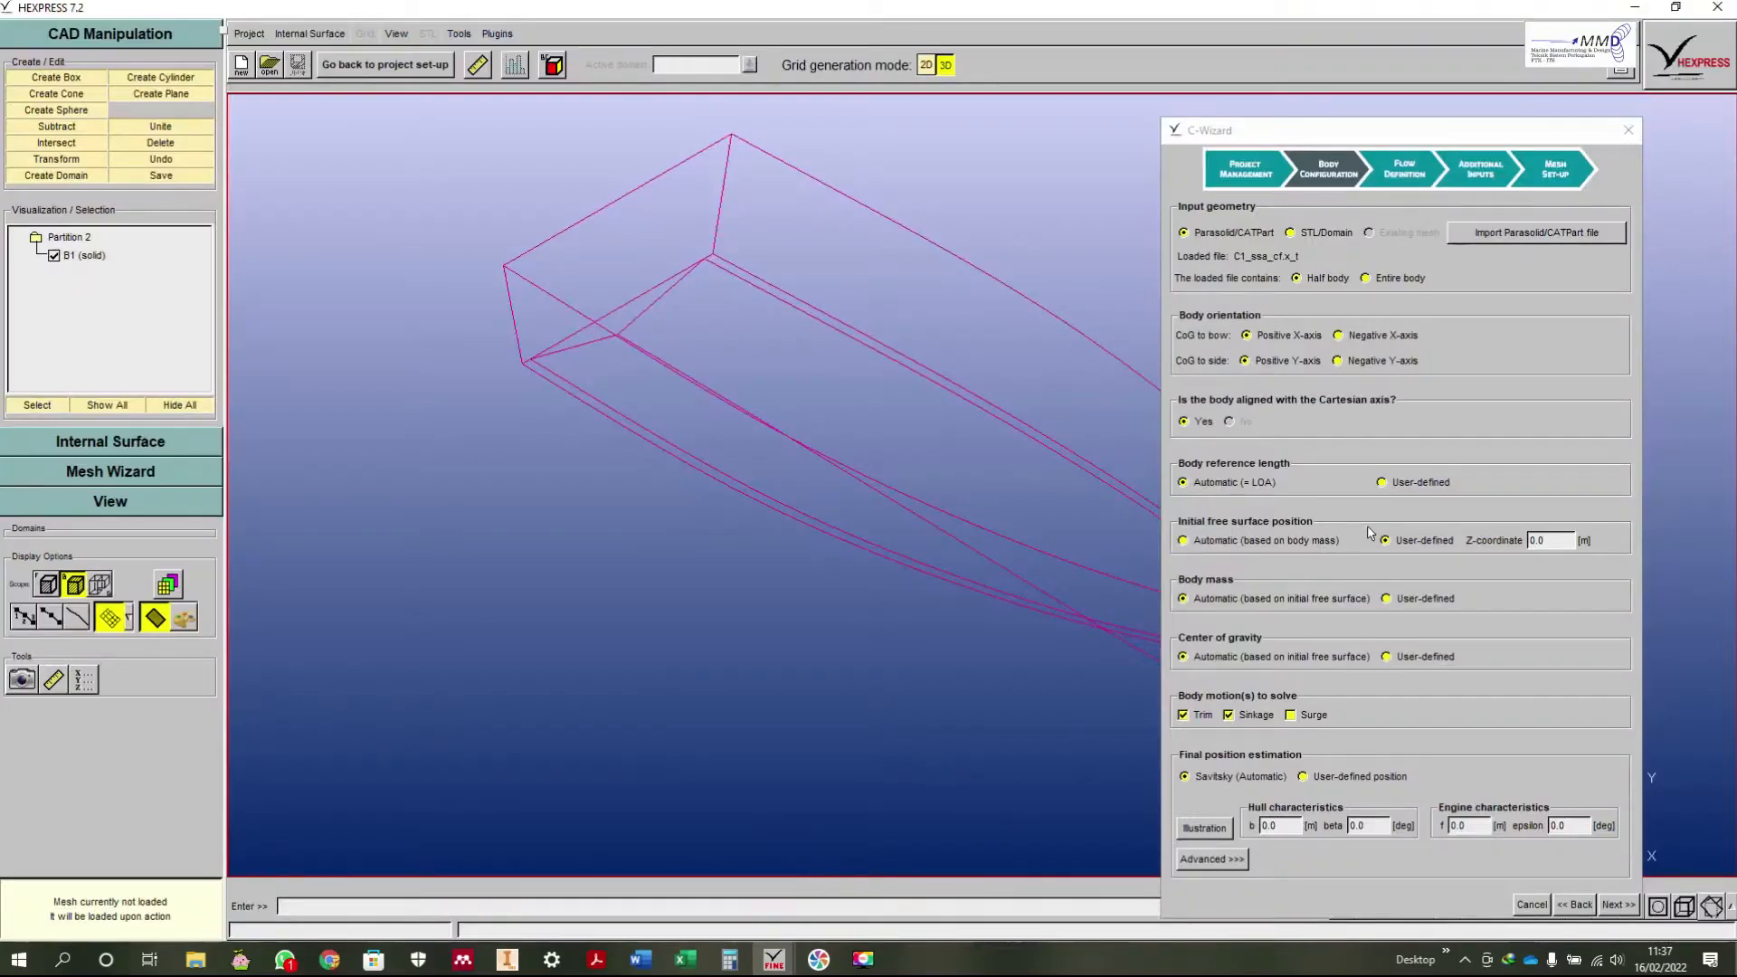
left_click(1551, 541)
key("ctrl+v")
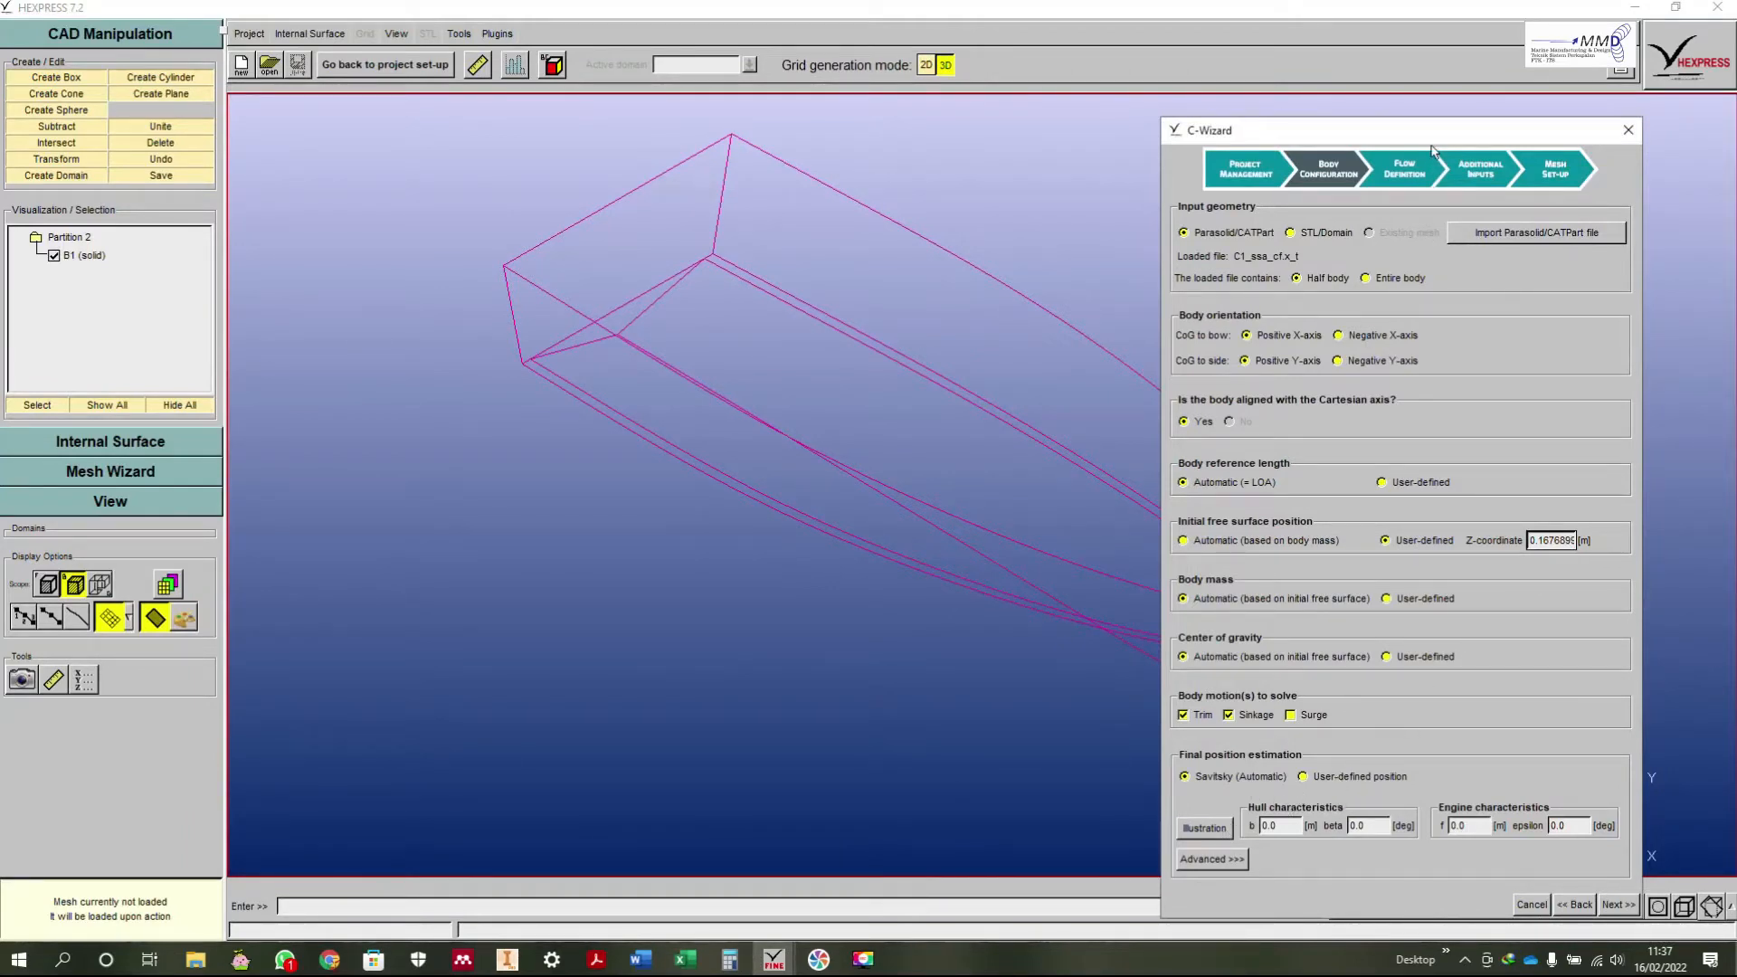
Step: View the hull from the side along the Y axis and examine the illustration of the planing prediction inputs
left_click_drag(1427, 142, 1311, 91)
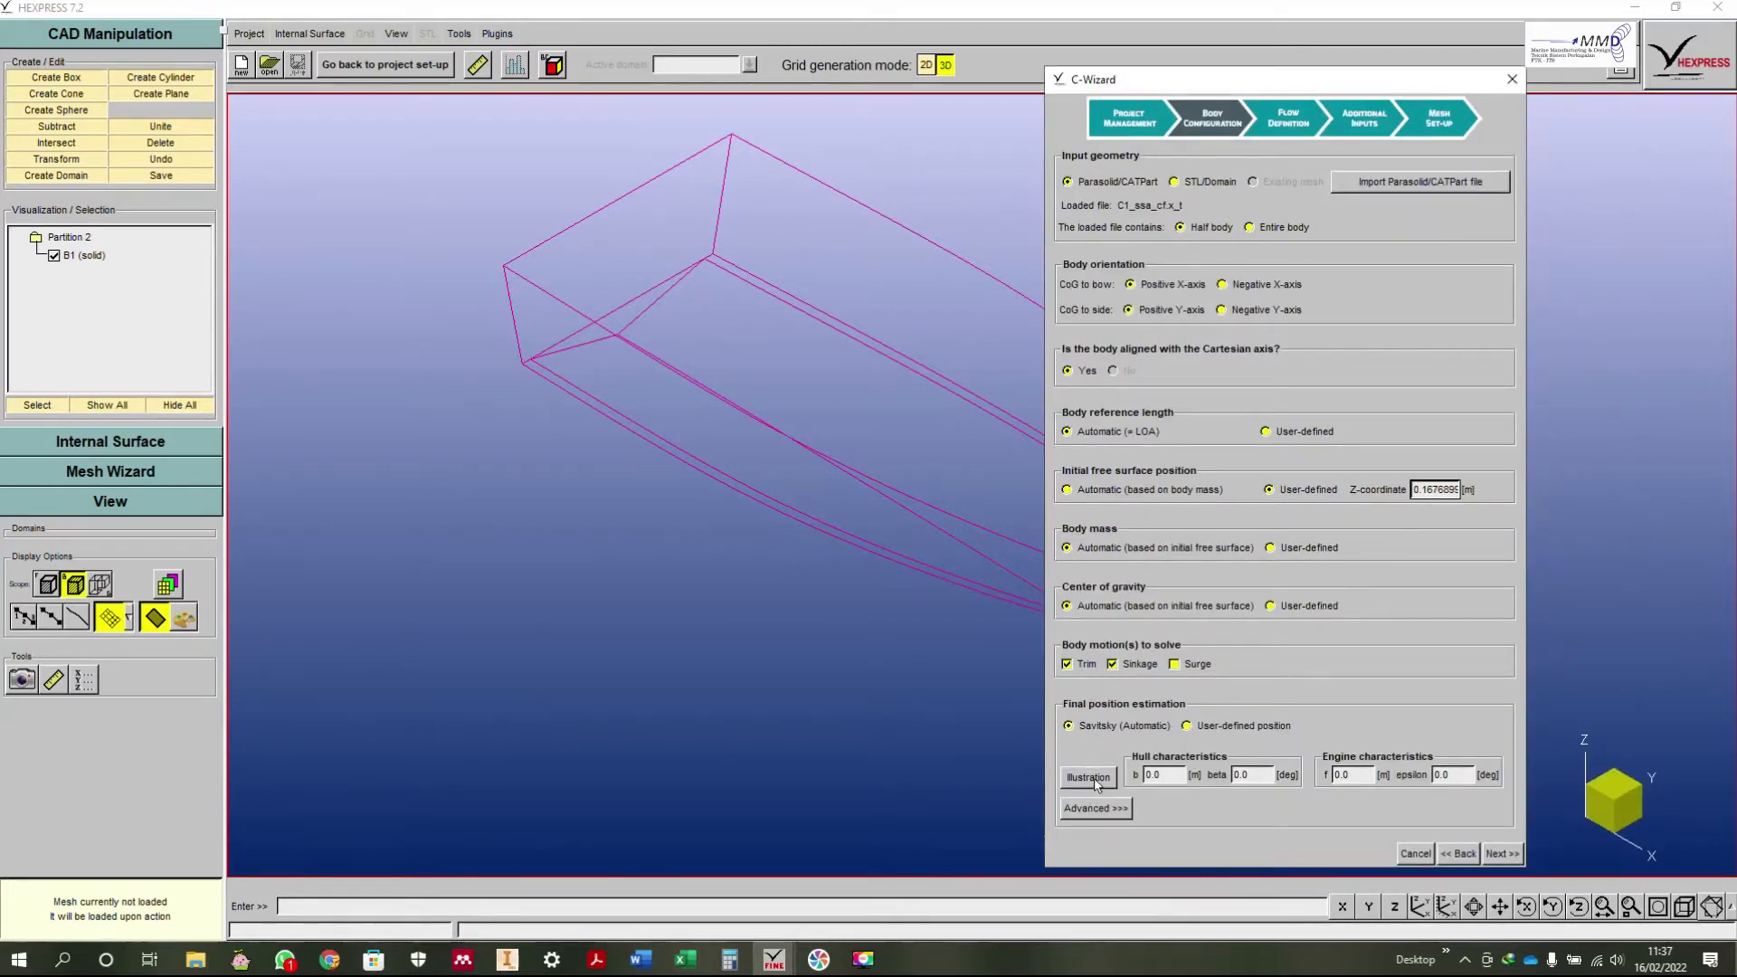
left_click(1367, 905)
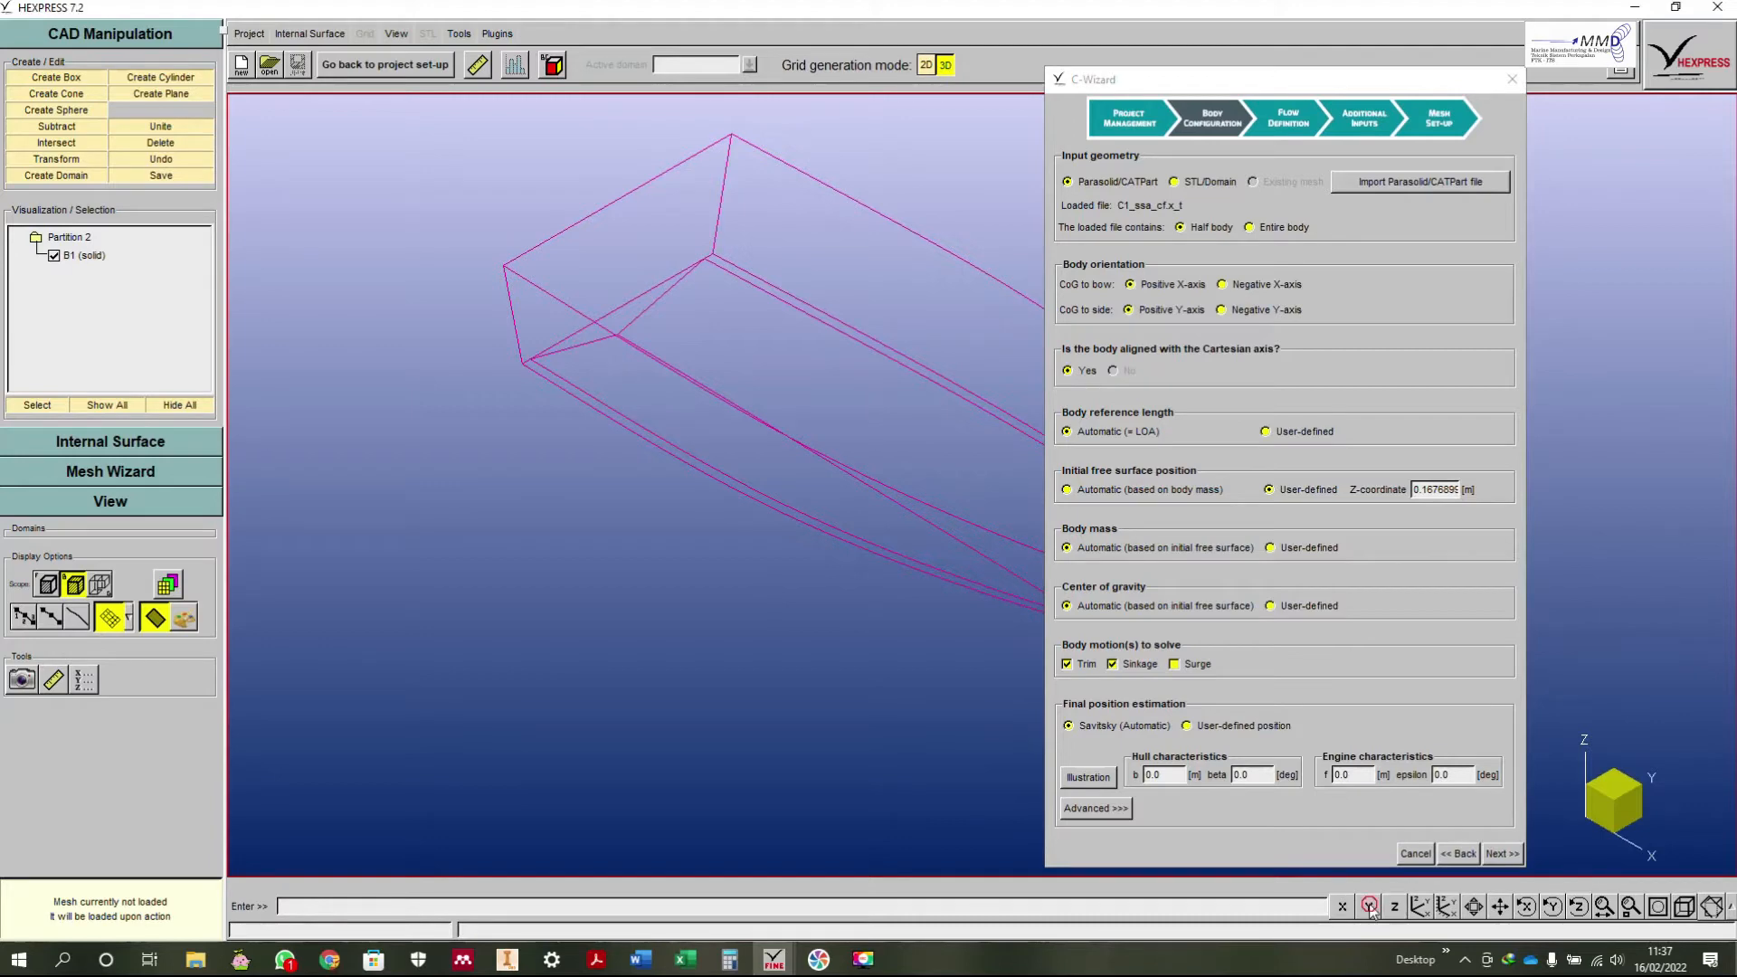
scroll(625, 574, "down", 5)
scroll(837, 582, "up", 3)
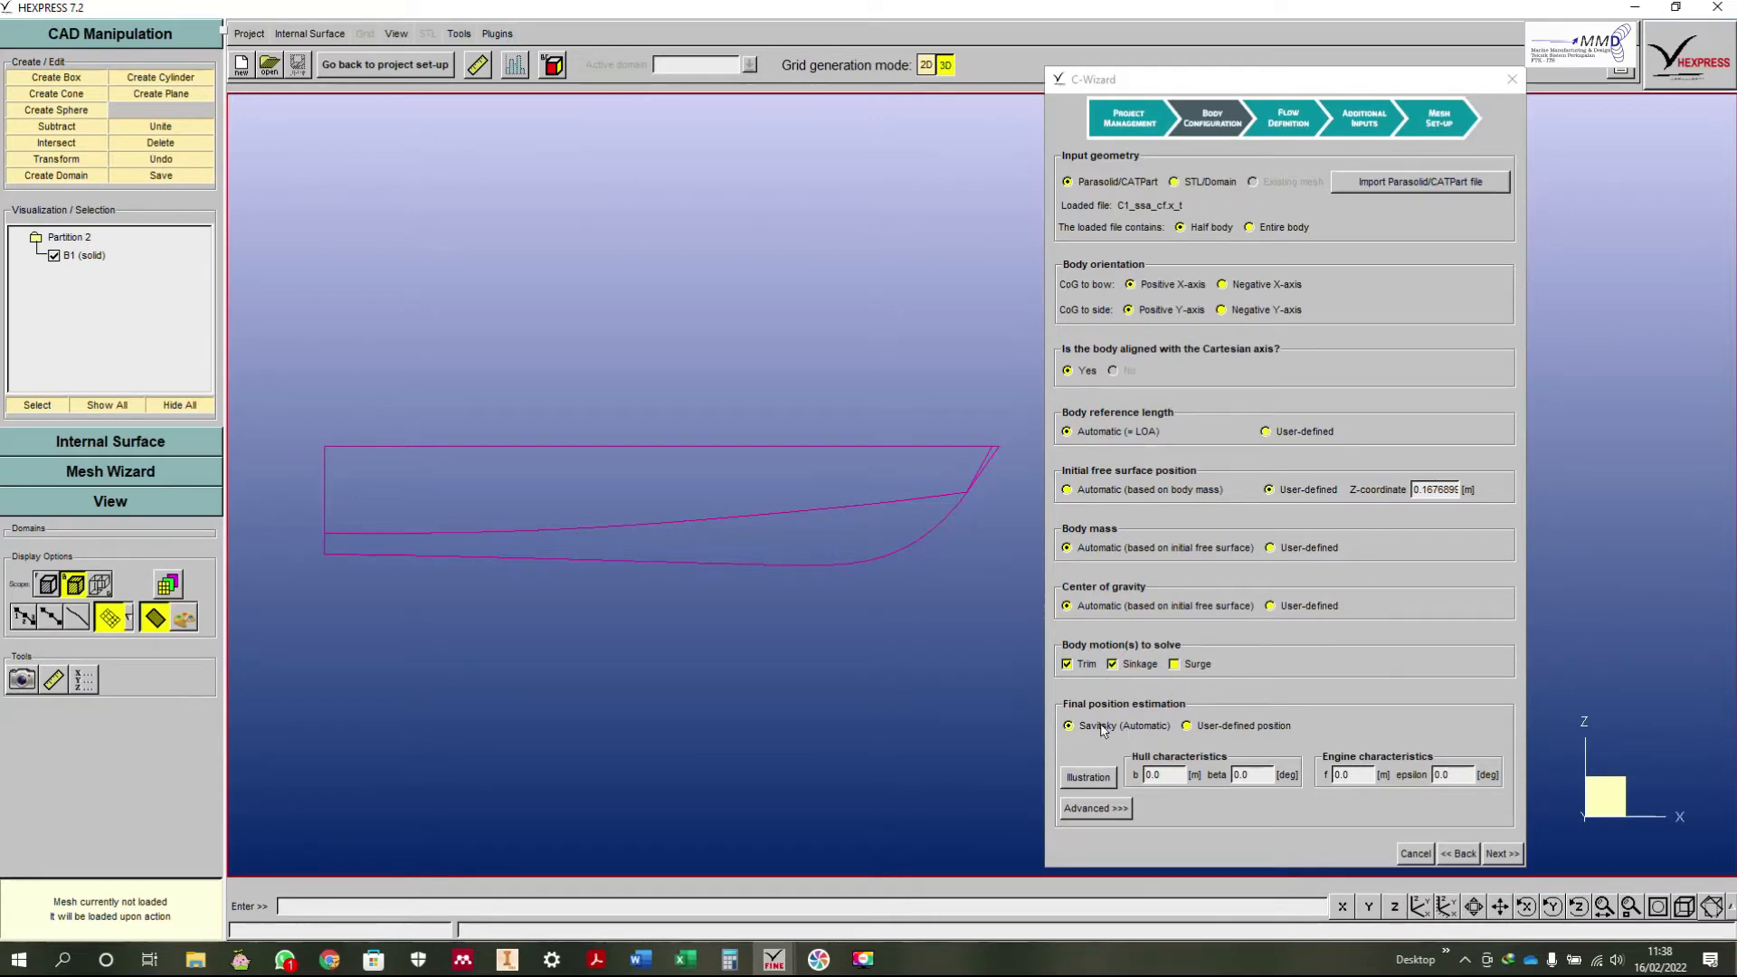
left_click(1105, 780)
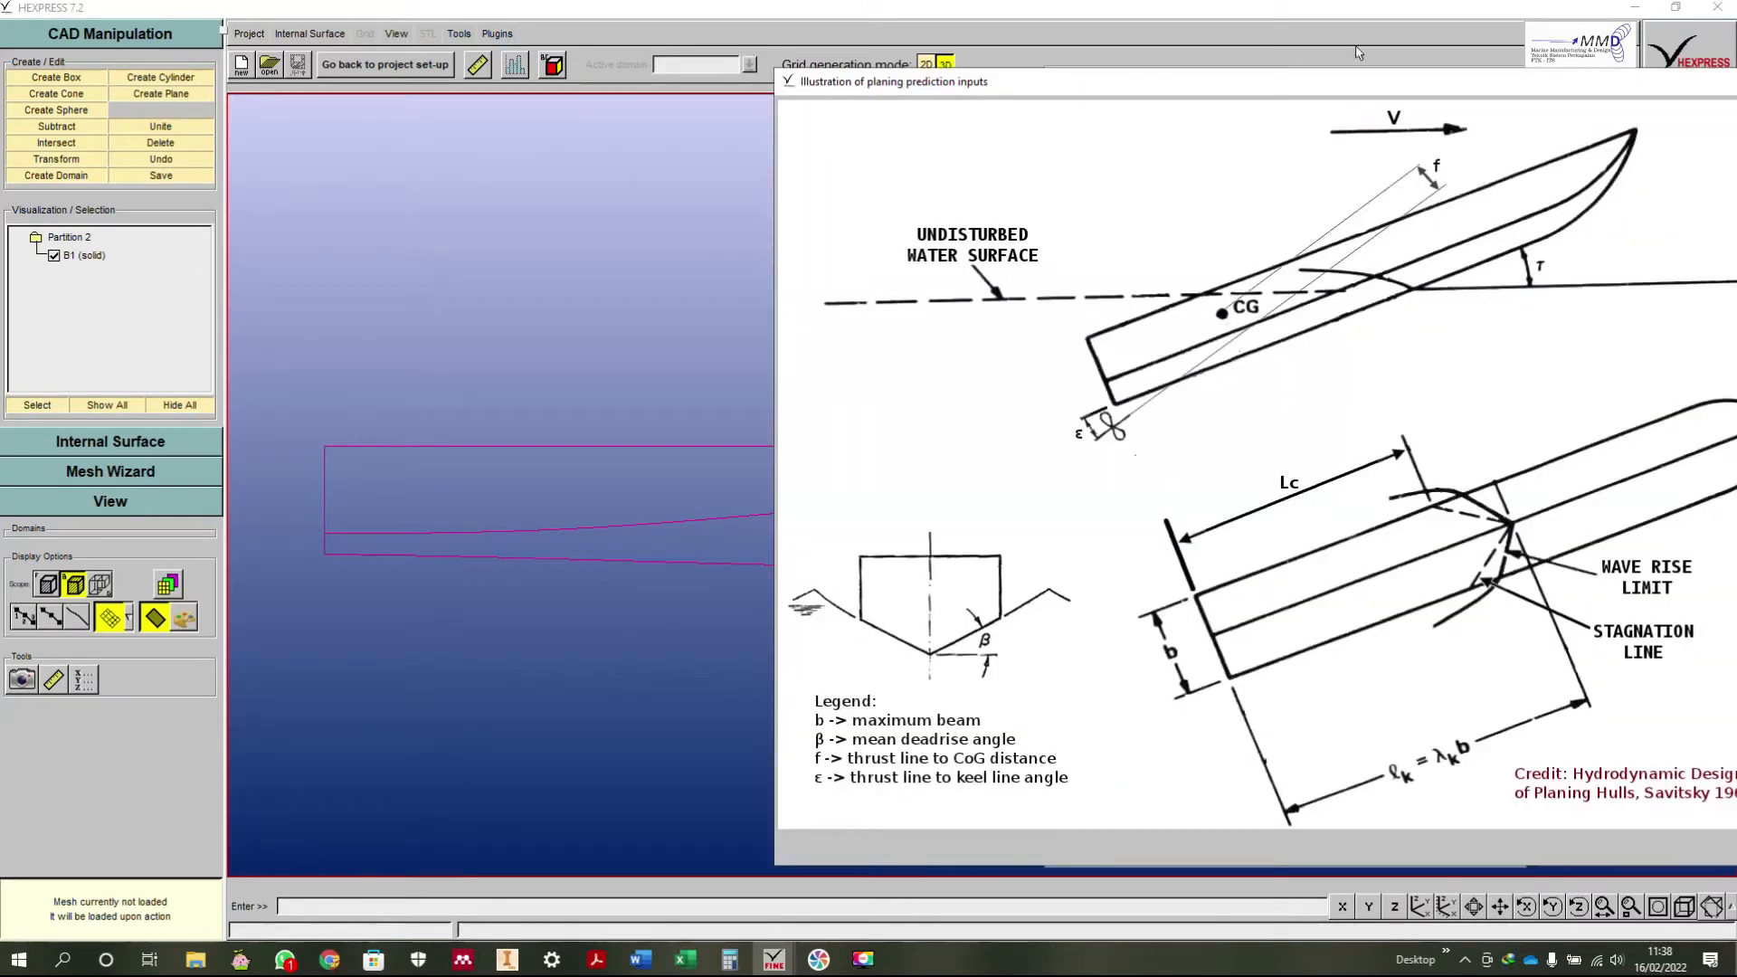
left_click_drag(1401, 87, 1078, 73)
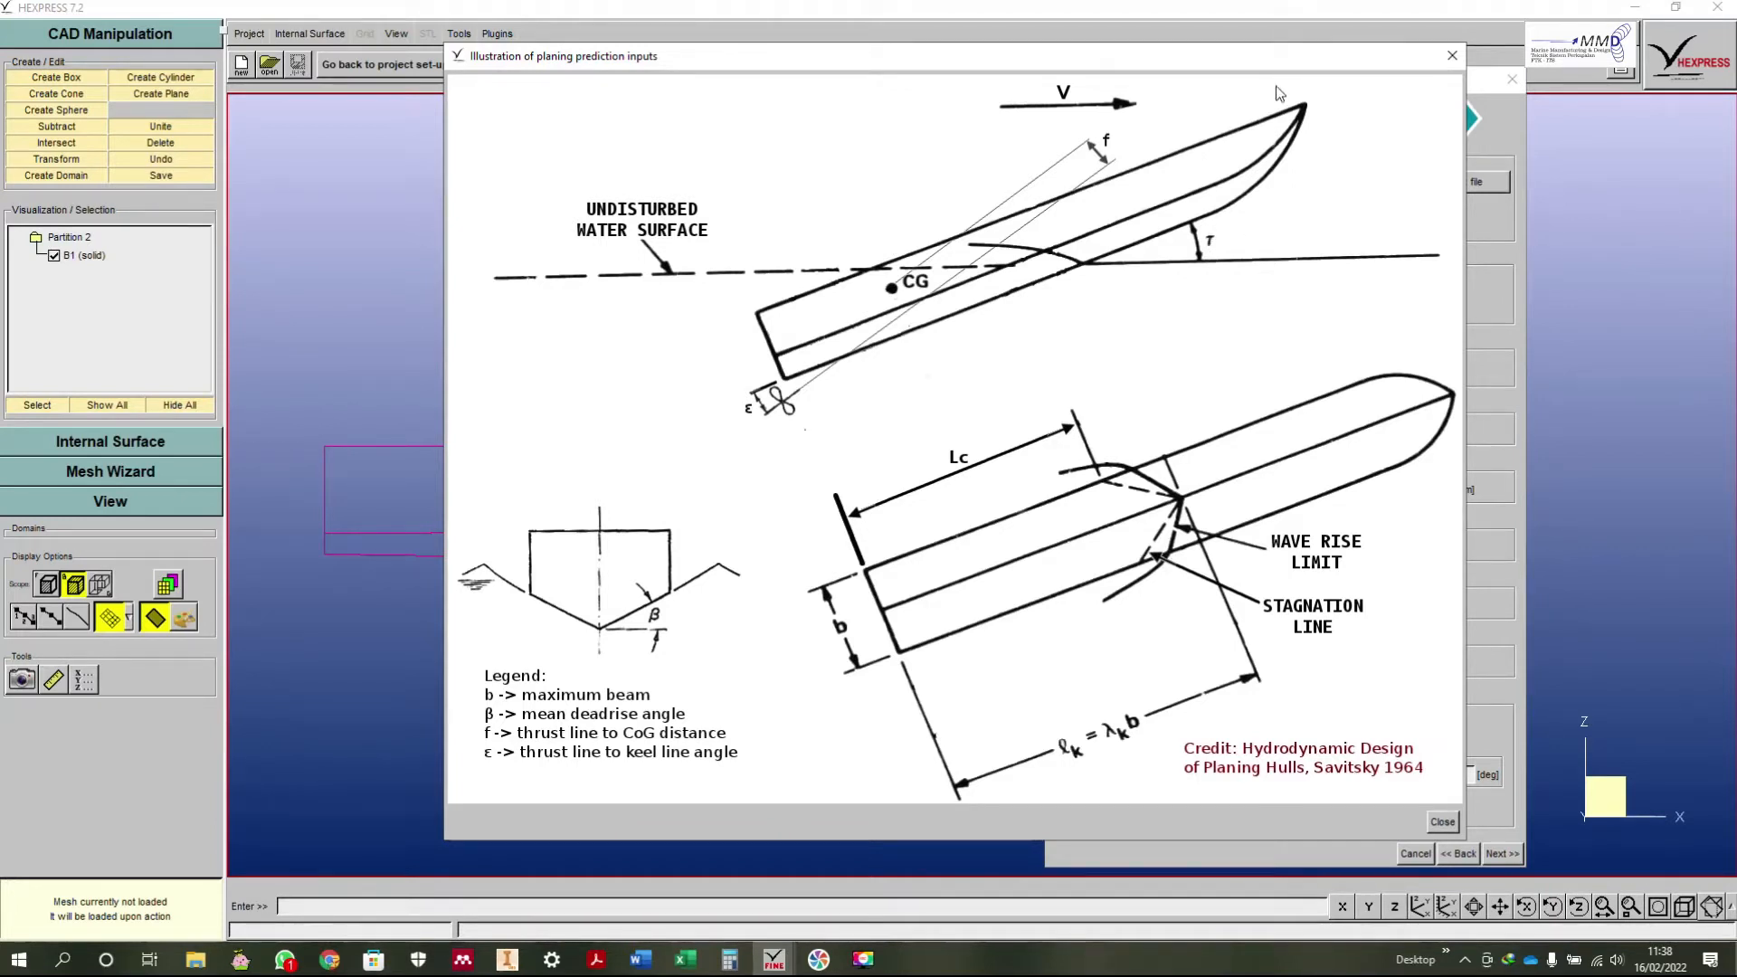
left_click_drag(1267, 67, 886, 82)
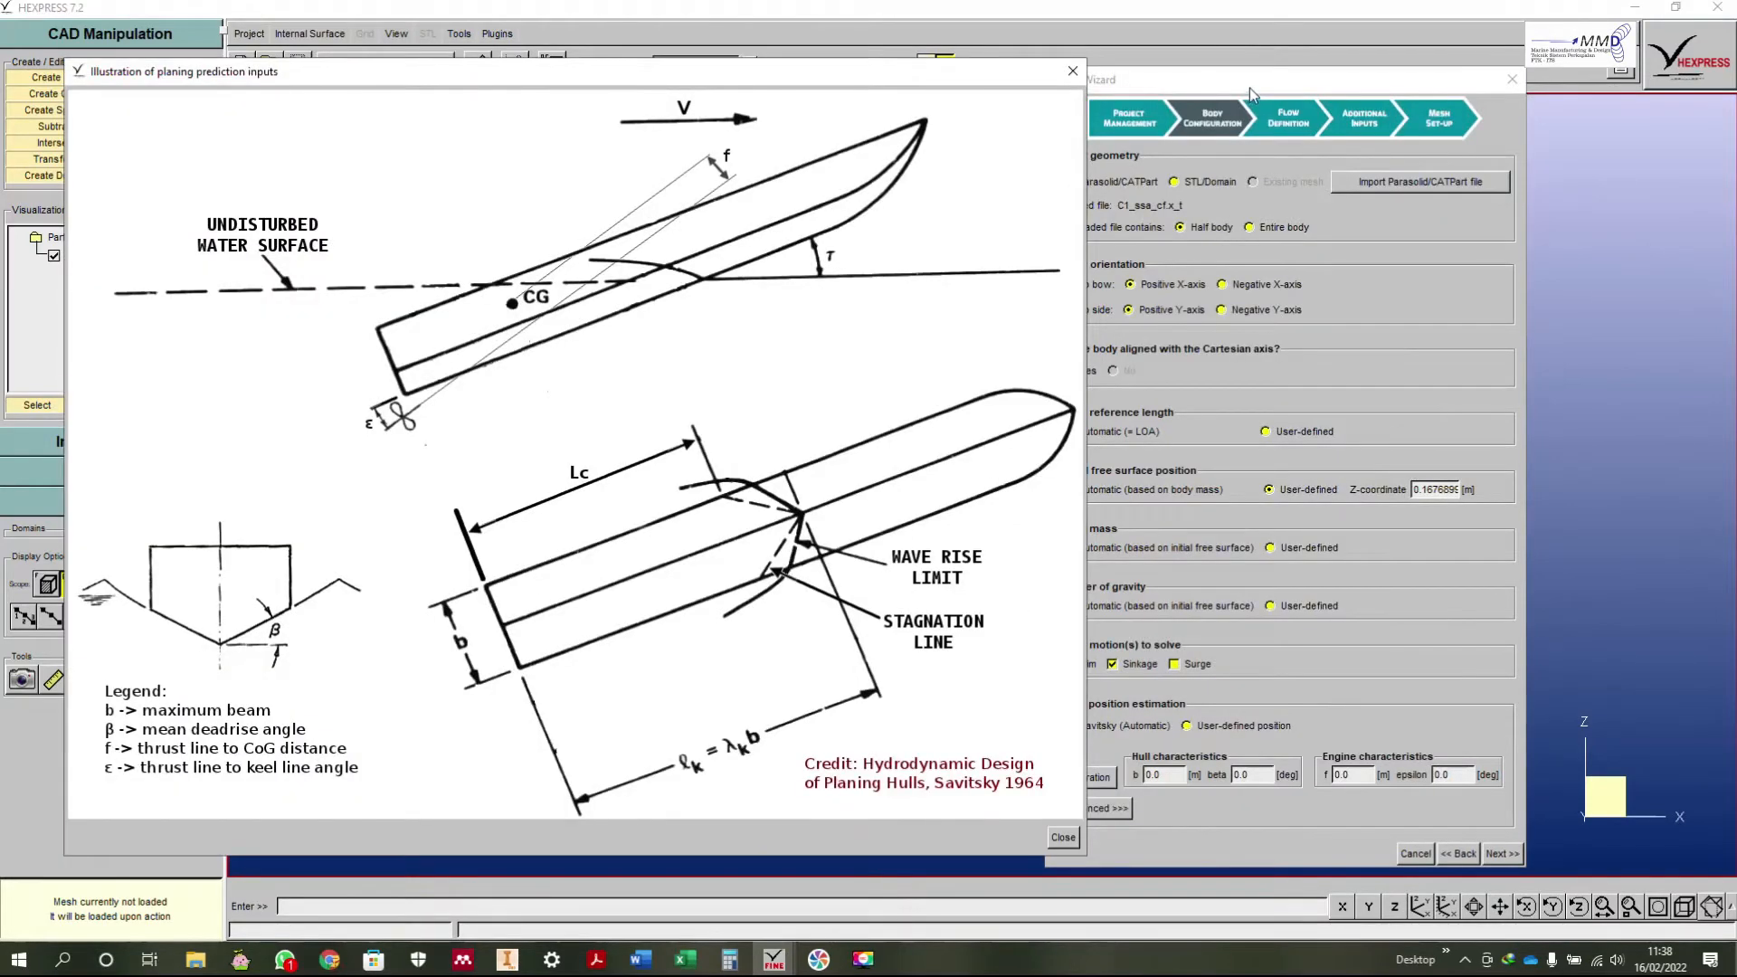
left_click_drag(1253, 88, 1291, 84)
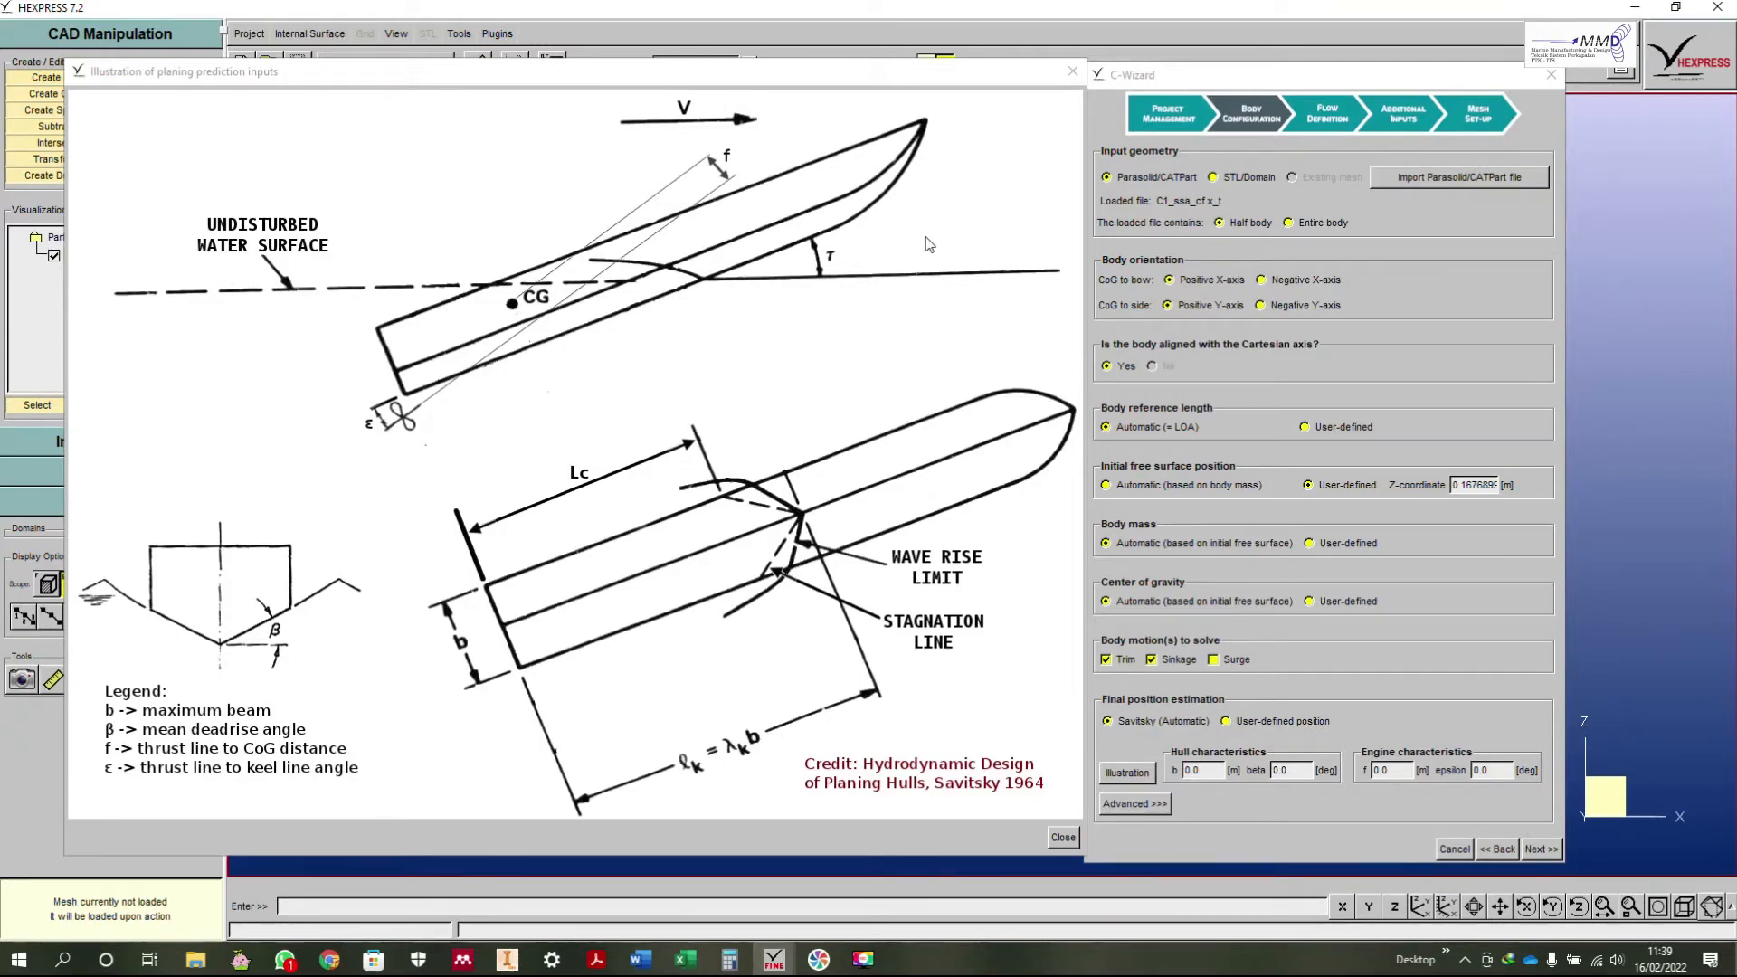
left_click(1073, 72)
Step: Show the advanced pitch correction setting and set the hull beam b to 0.743 m, copying the value from the tutorial in the browser
left_click(1154, 804)
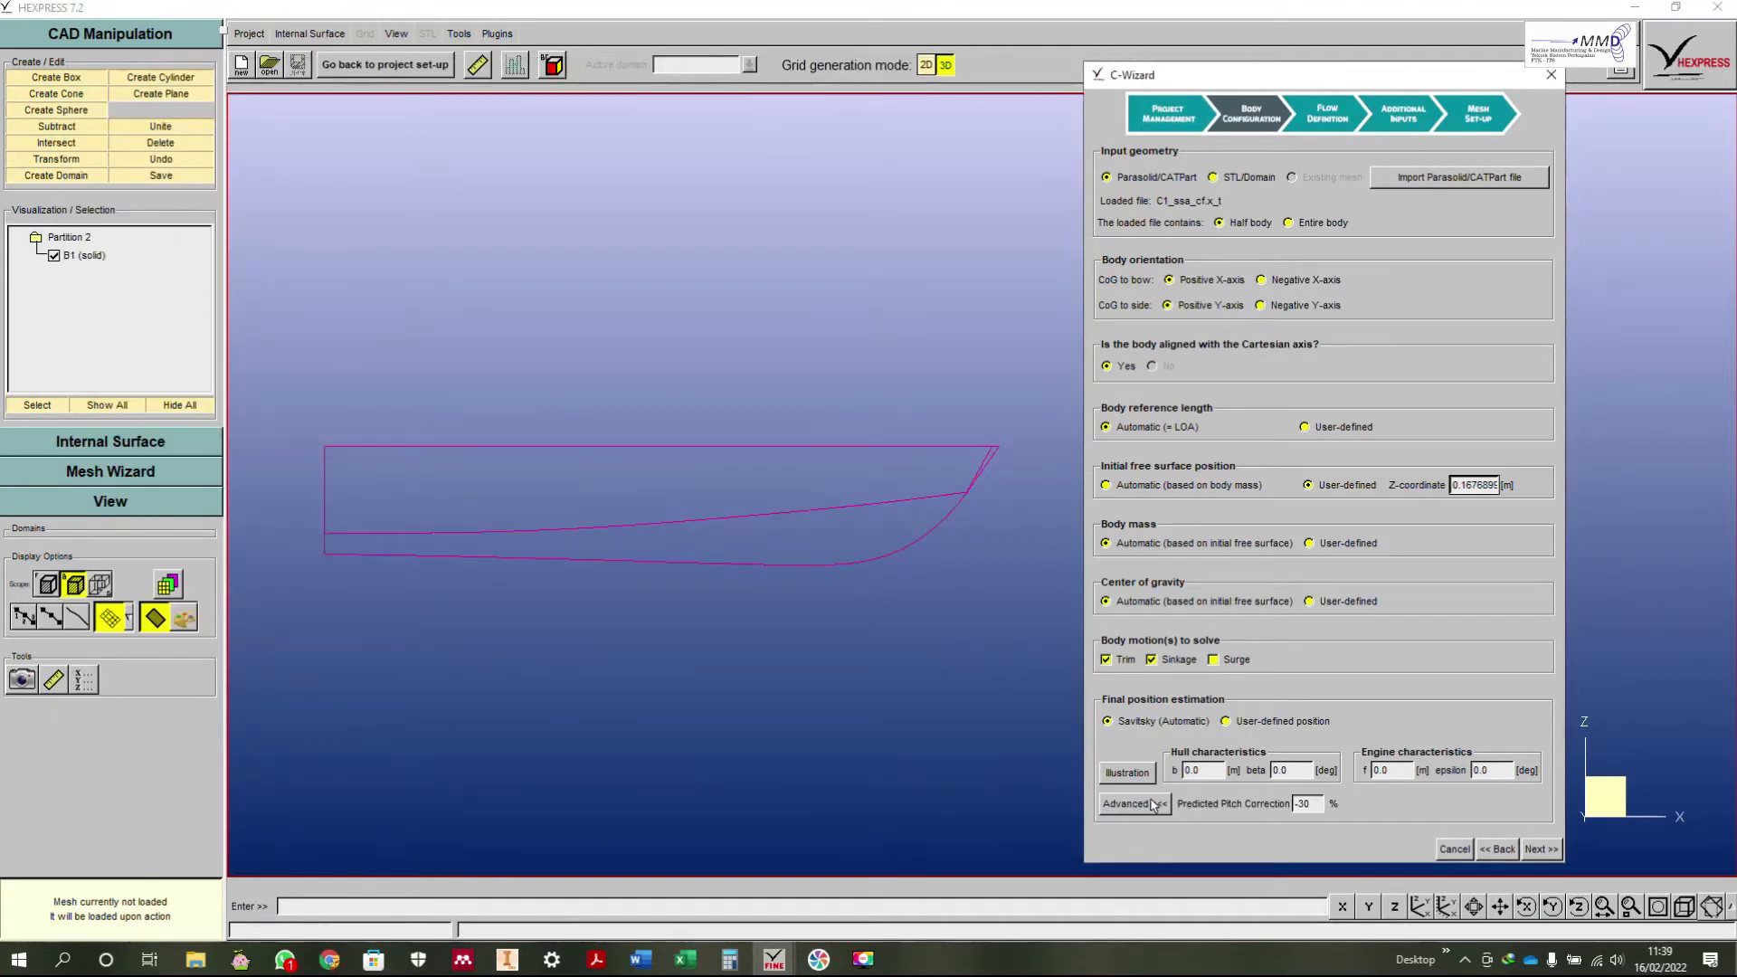
left_click(329, 961)
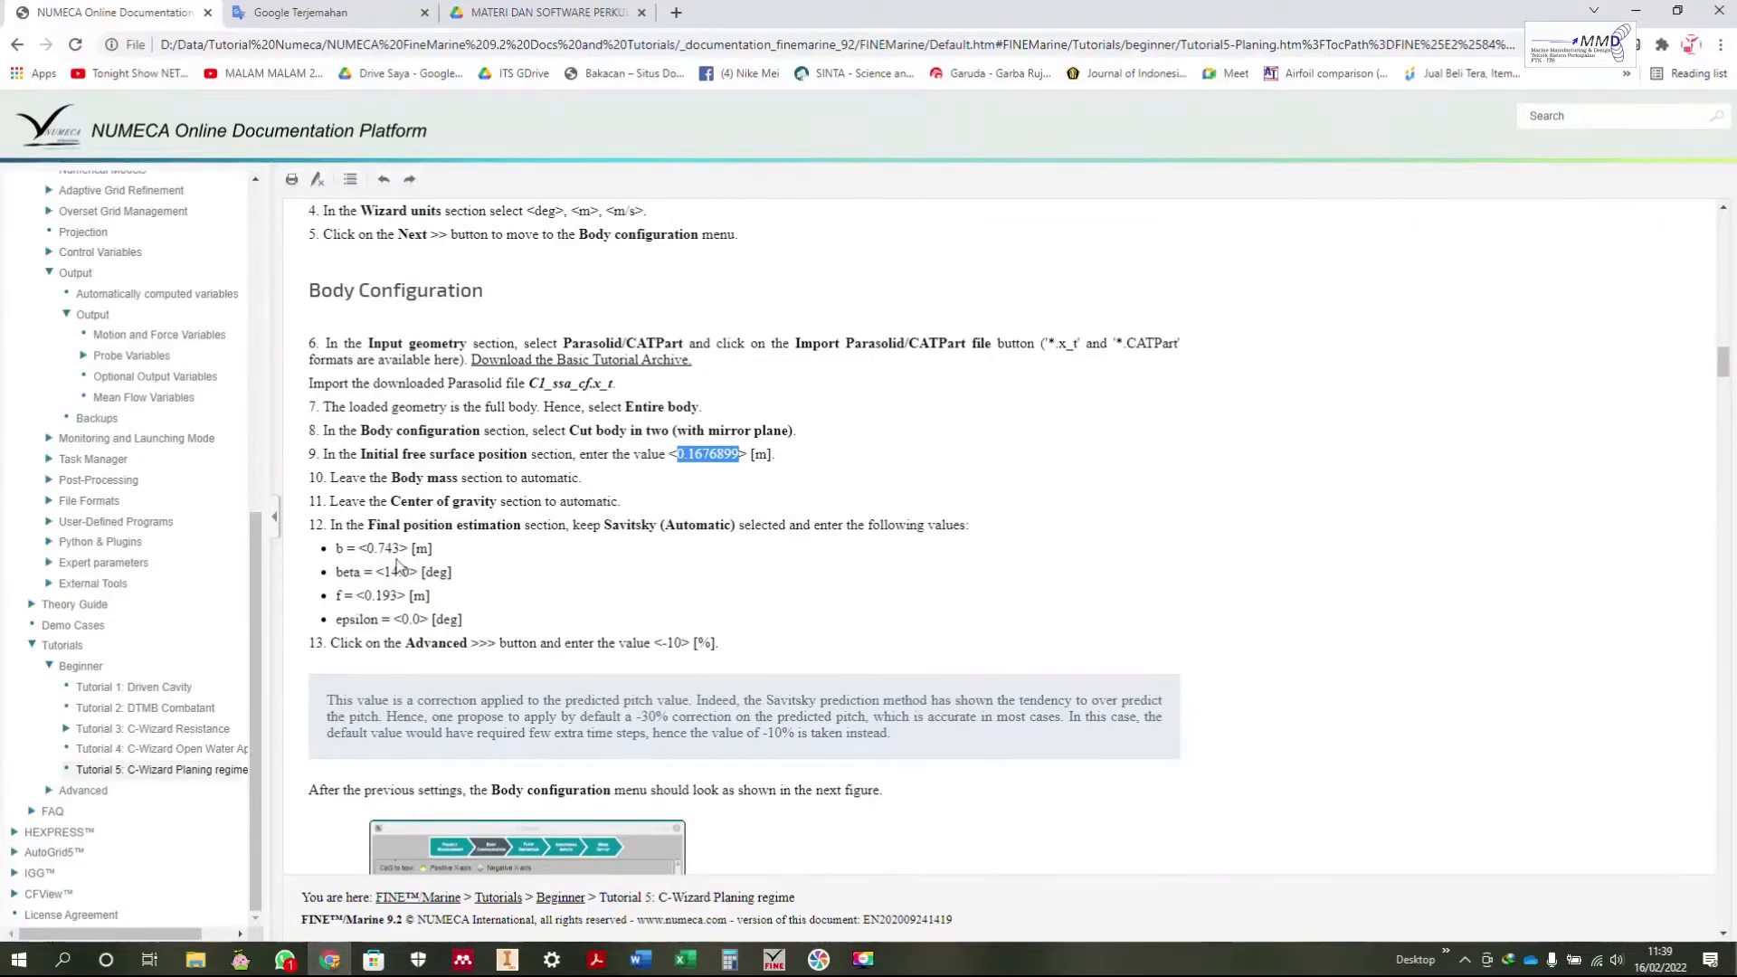
left_click_drag(368, 549, 403, 549)
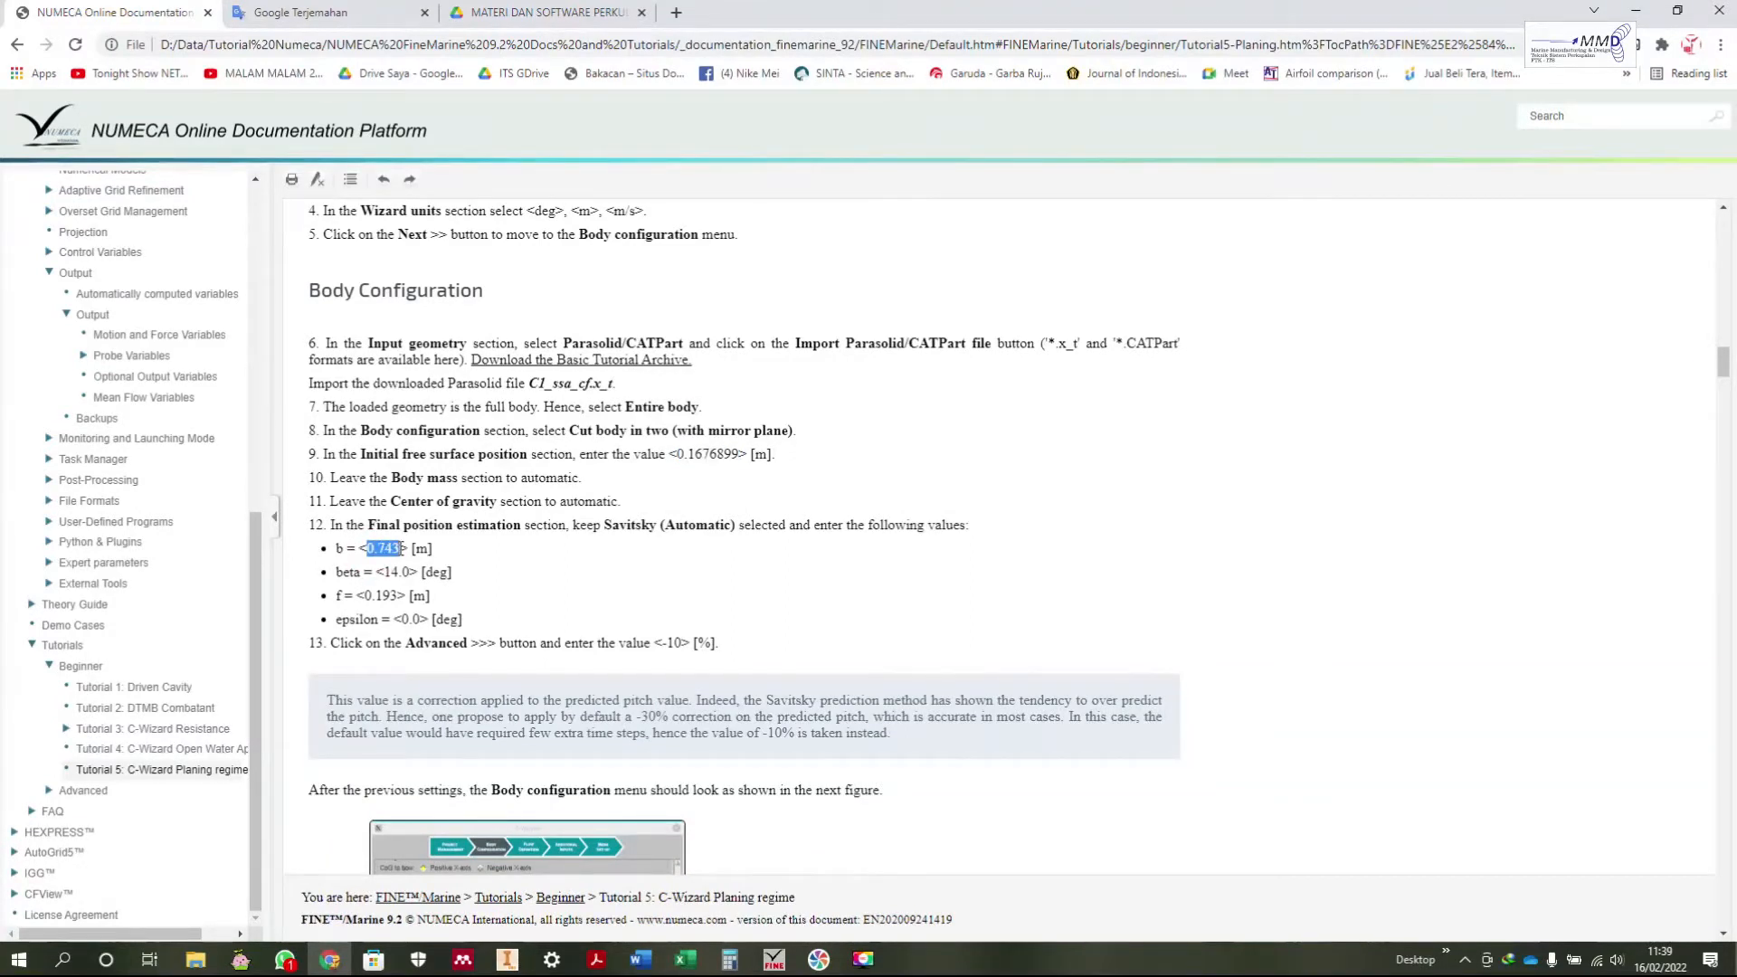
left_click(774, 959)
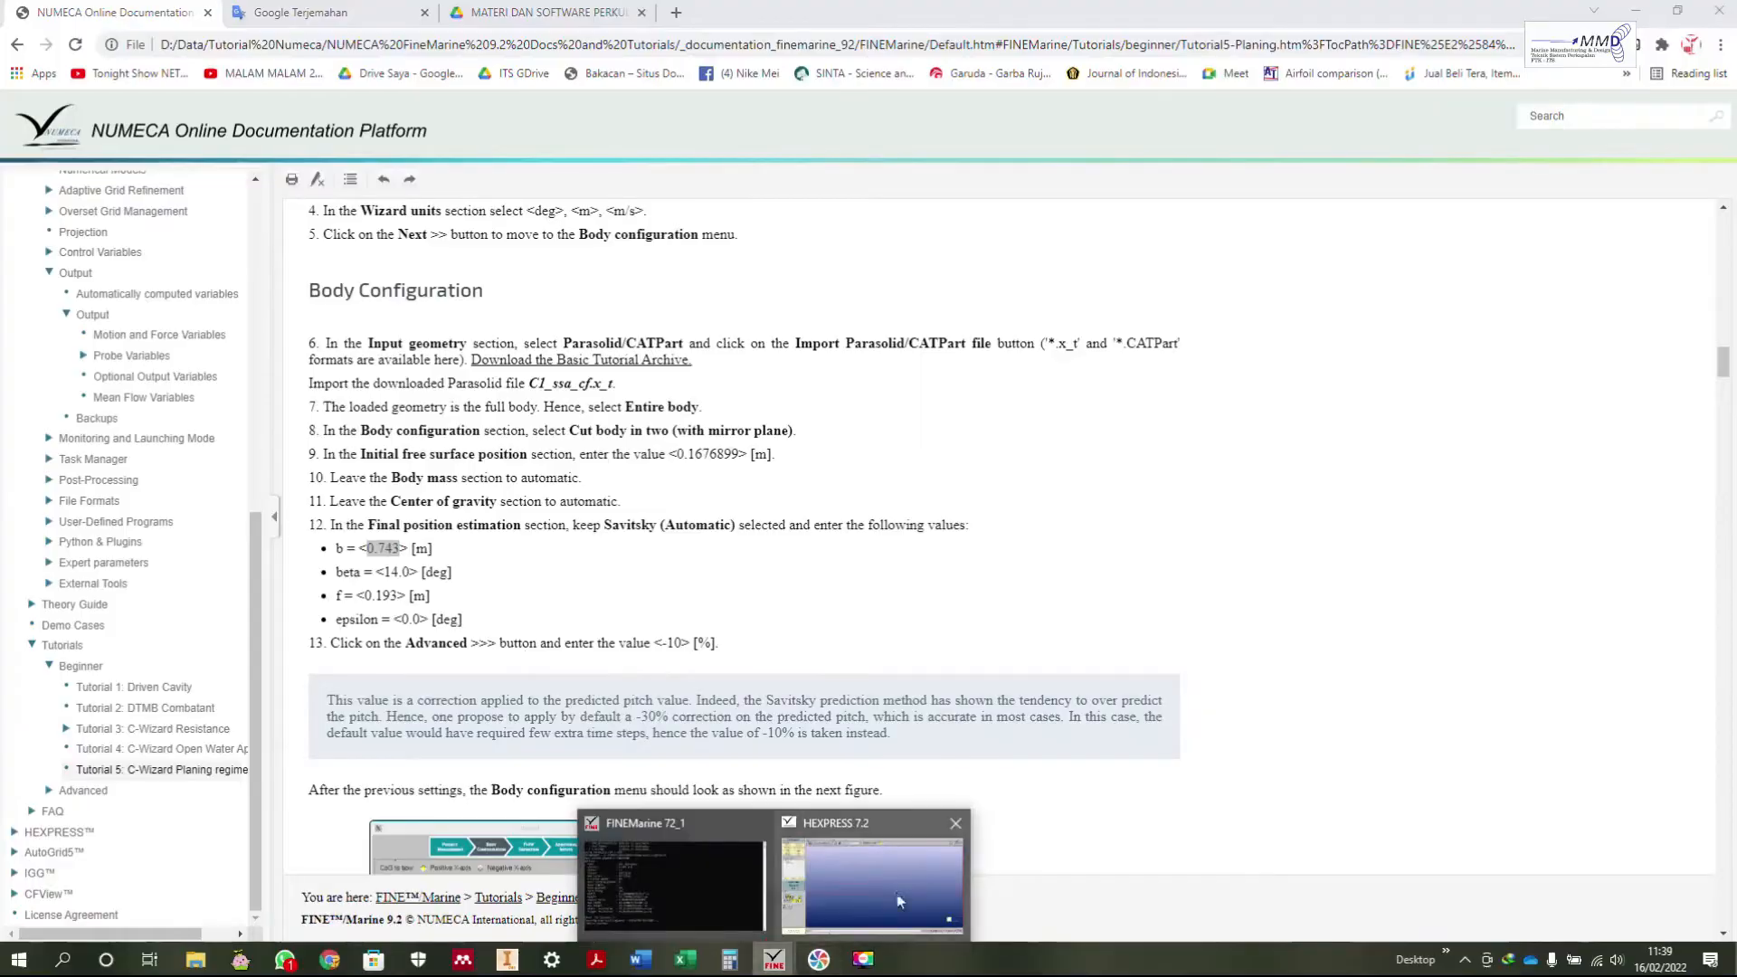
left_click(899, 901)
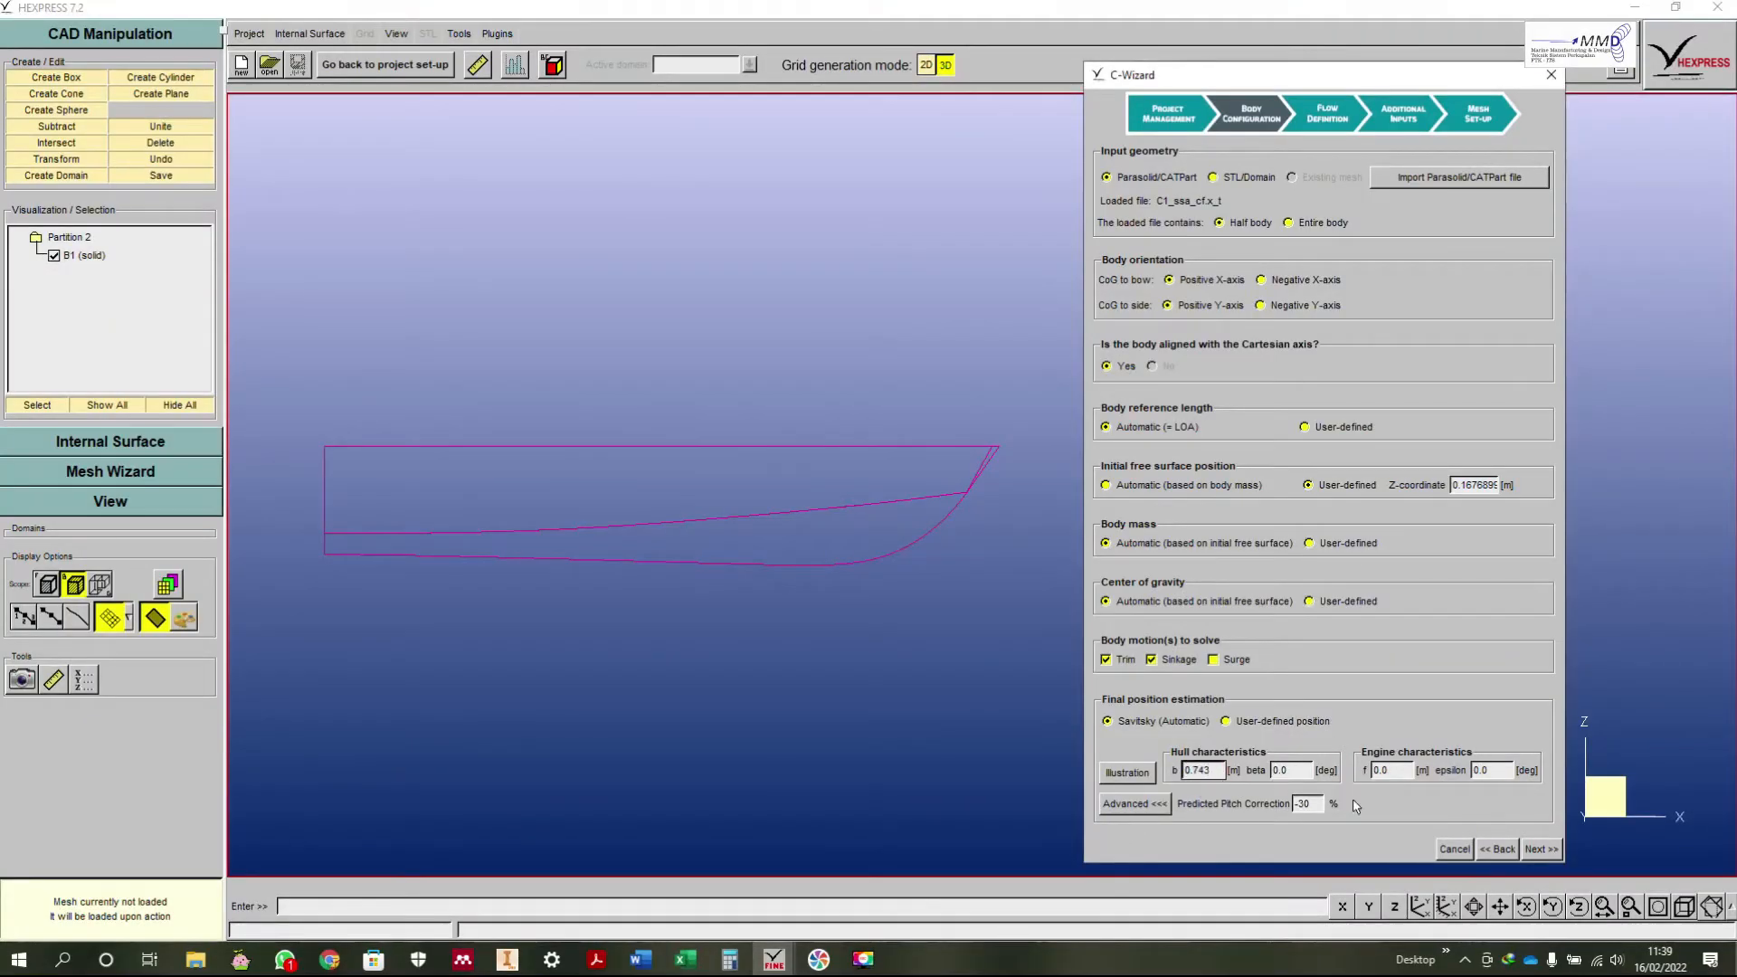
Step: Set the hull's mean deadrise angle beta to 14 deg, checking the value in the browser tutorial
left_click(1291, 772)
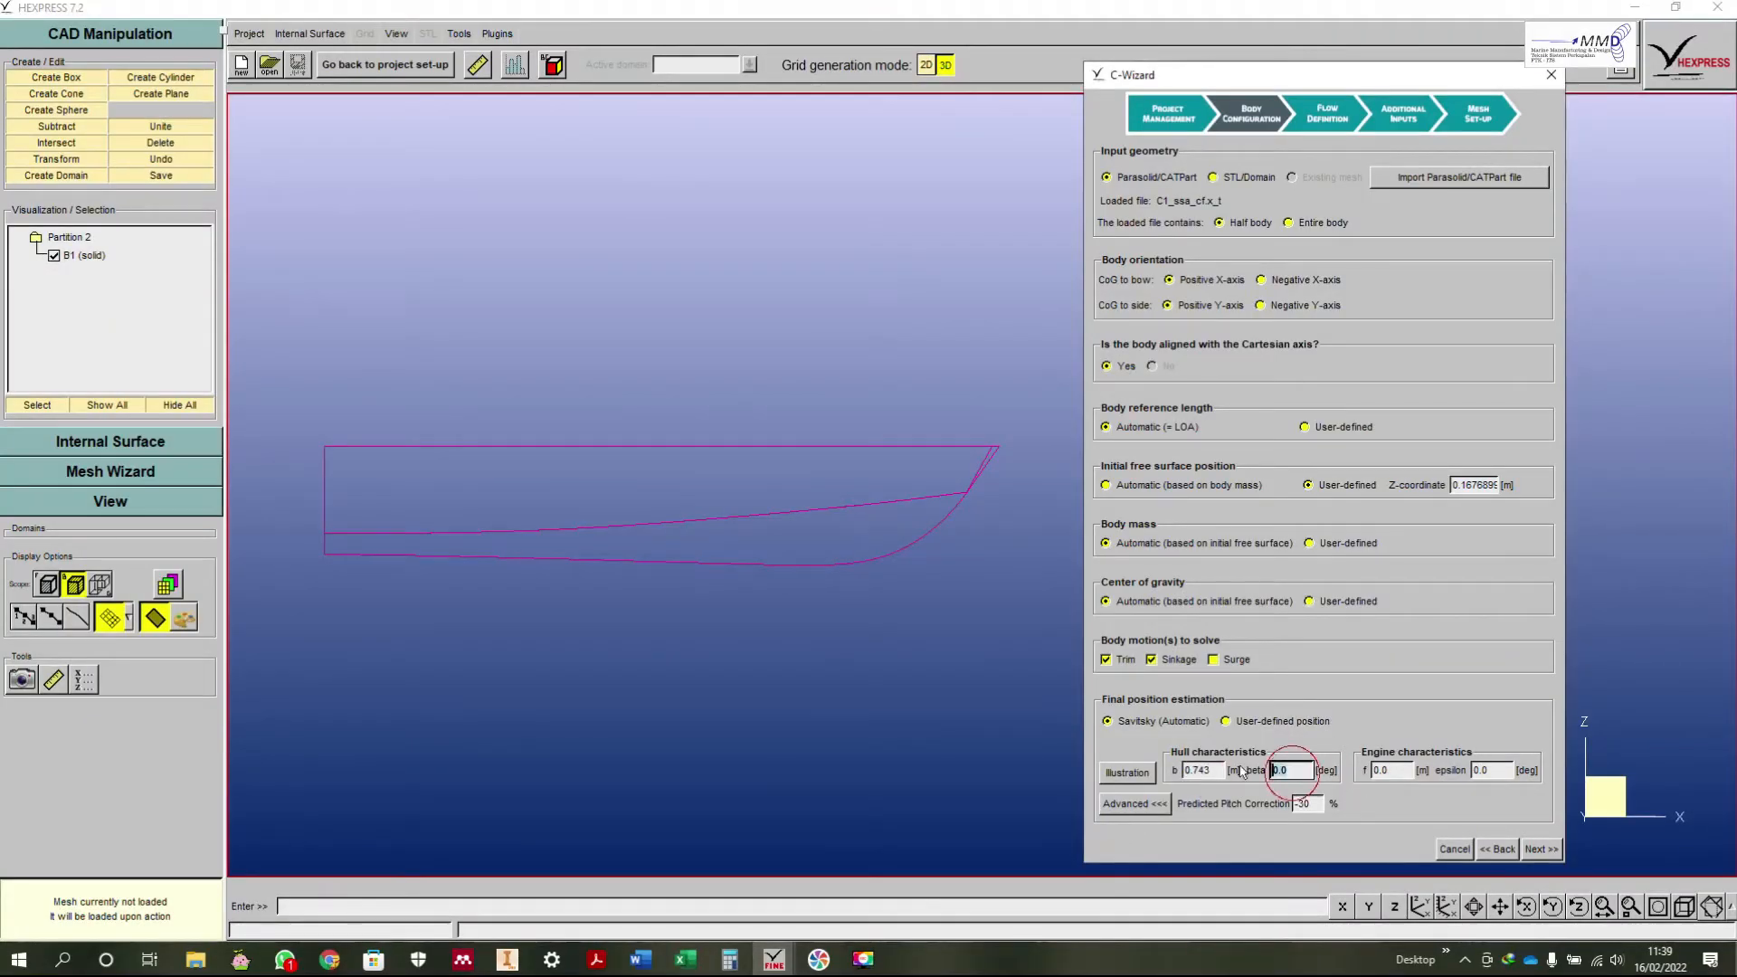
left_click(329, 959)
left_click(329, 959)
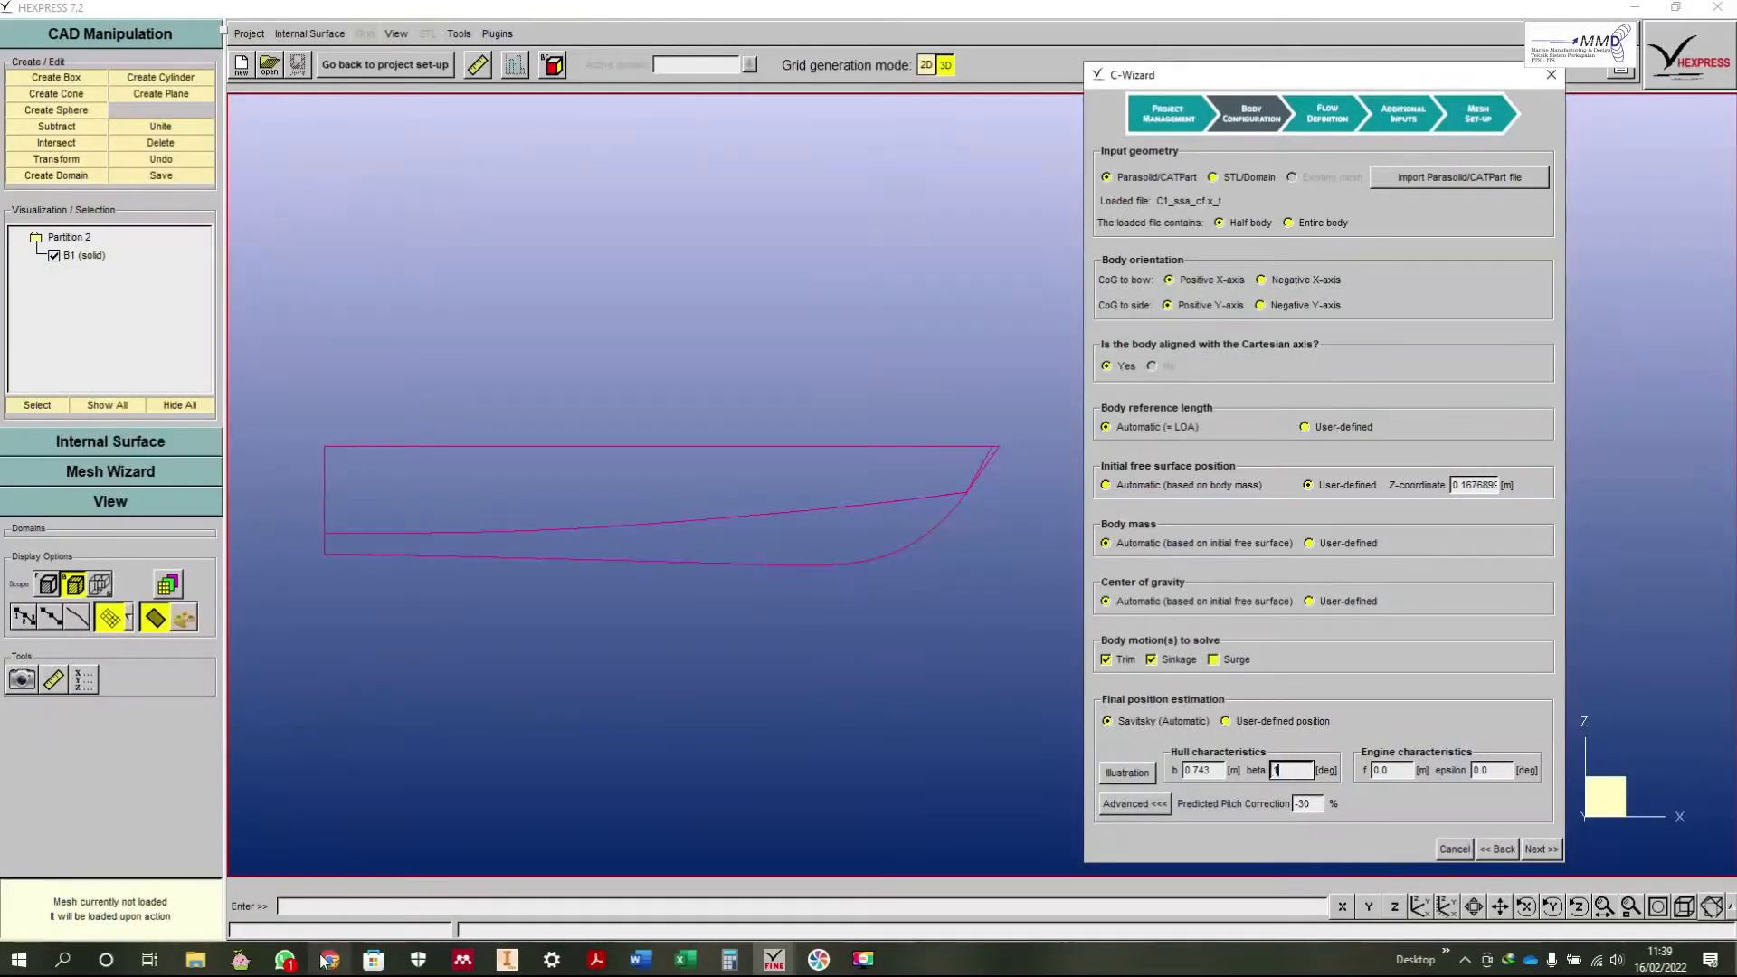
left_click(326, 959)
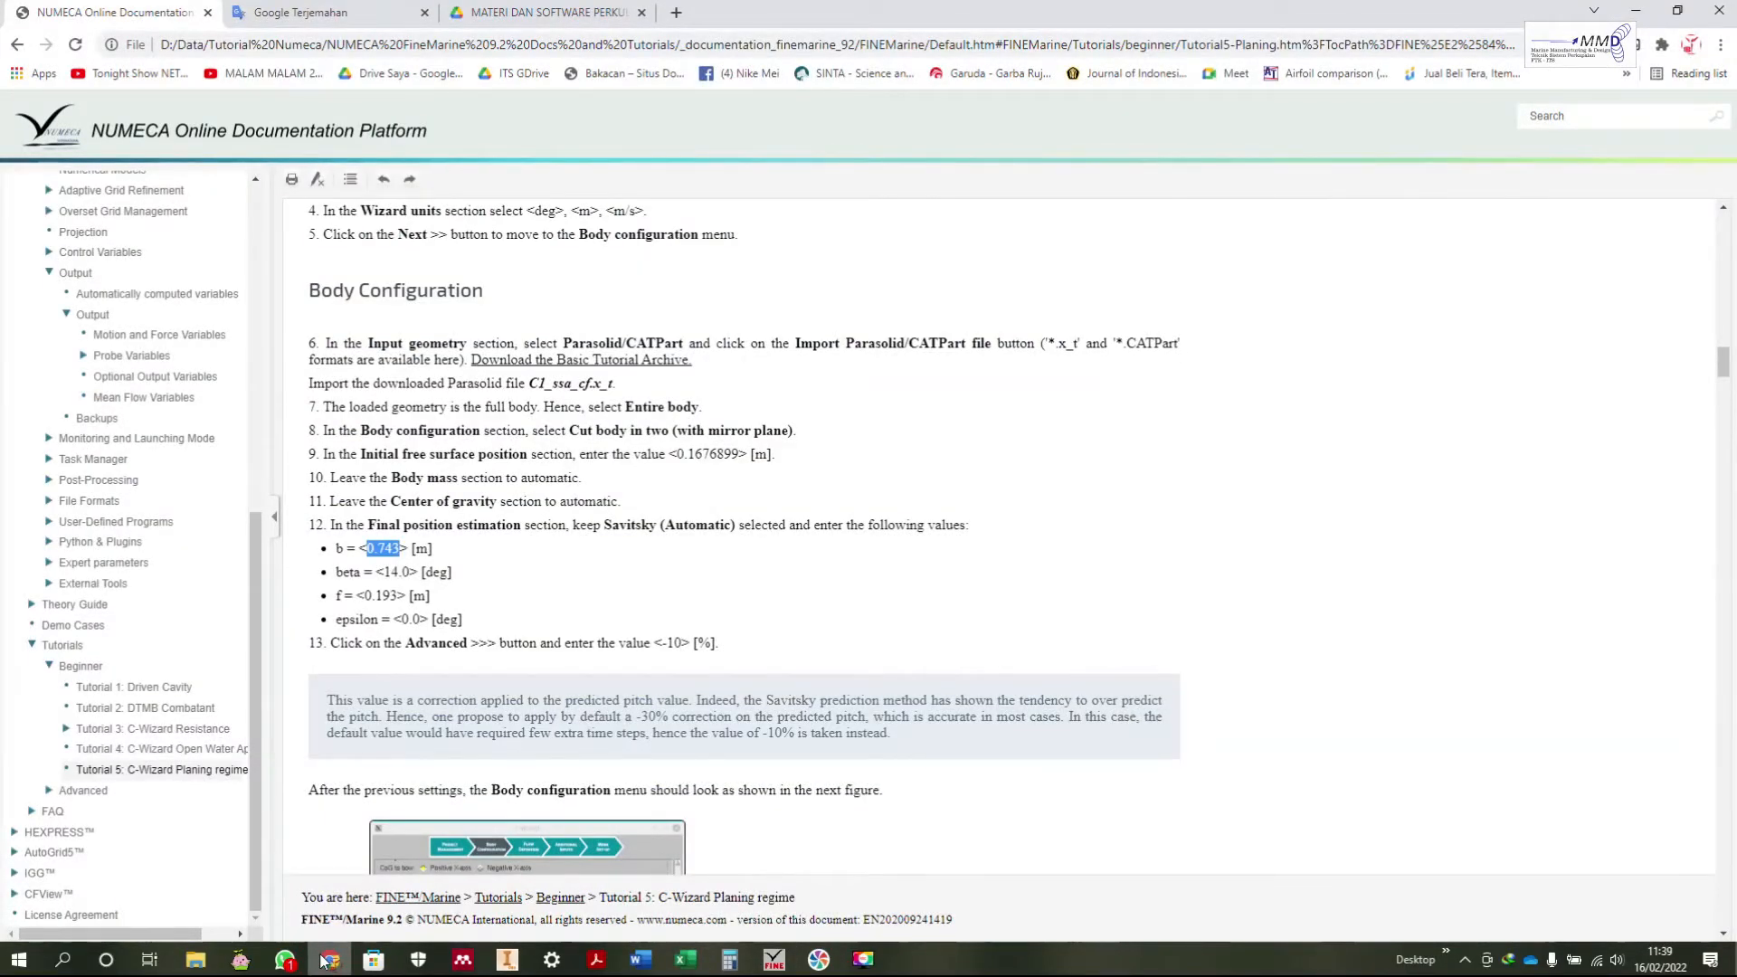
left_click(326, 959)
Step: Set the predicted pitch correction to -10 % and the engine's thrust line distance f to 0.193 m
left_click(1305, 805)
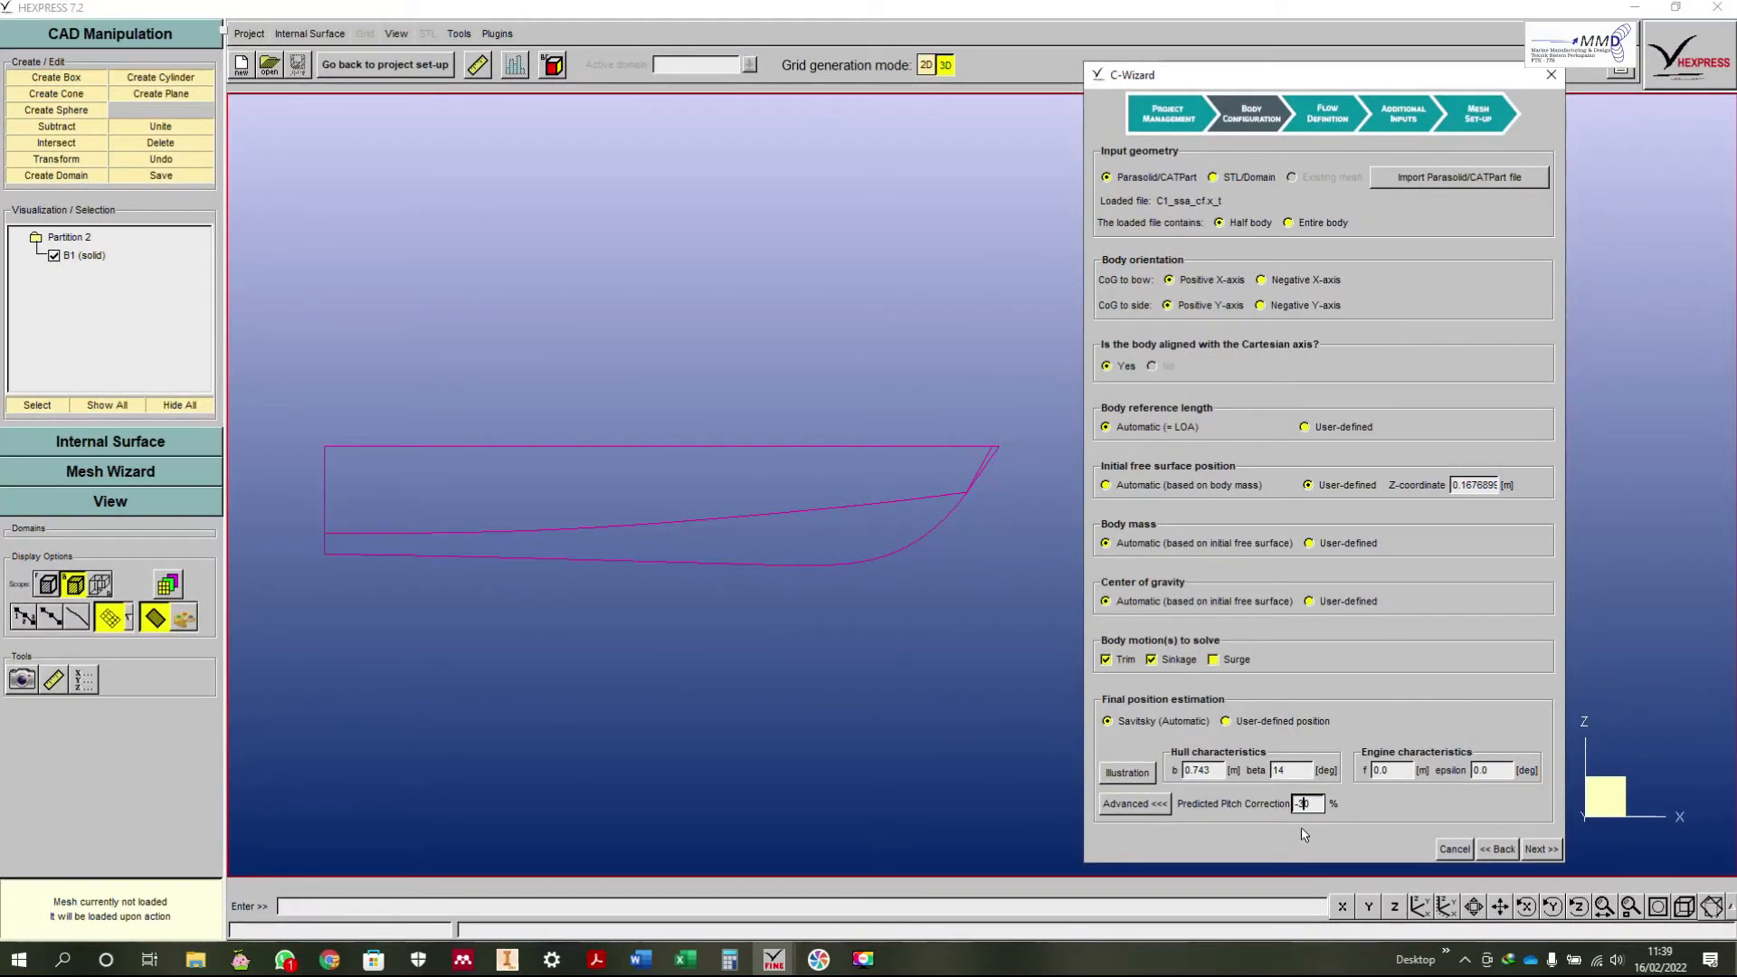
left_click(1373, 770)
left_click(819, 836)
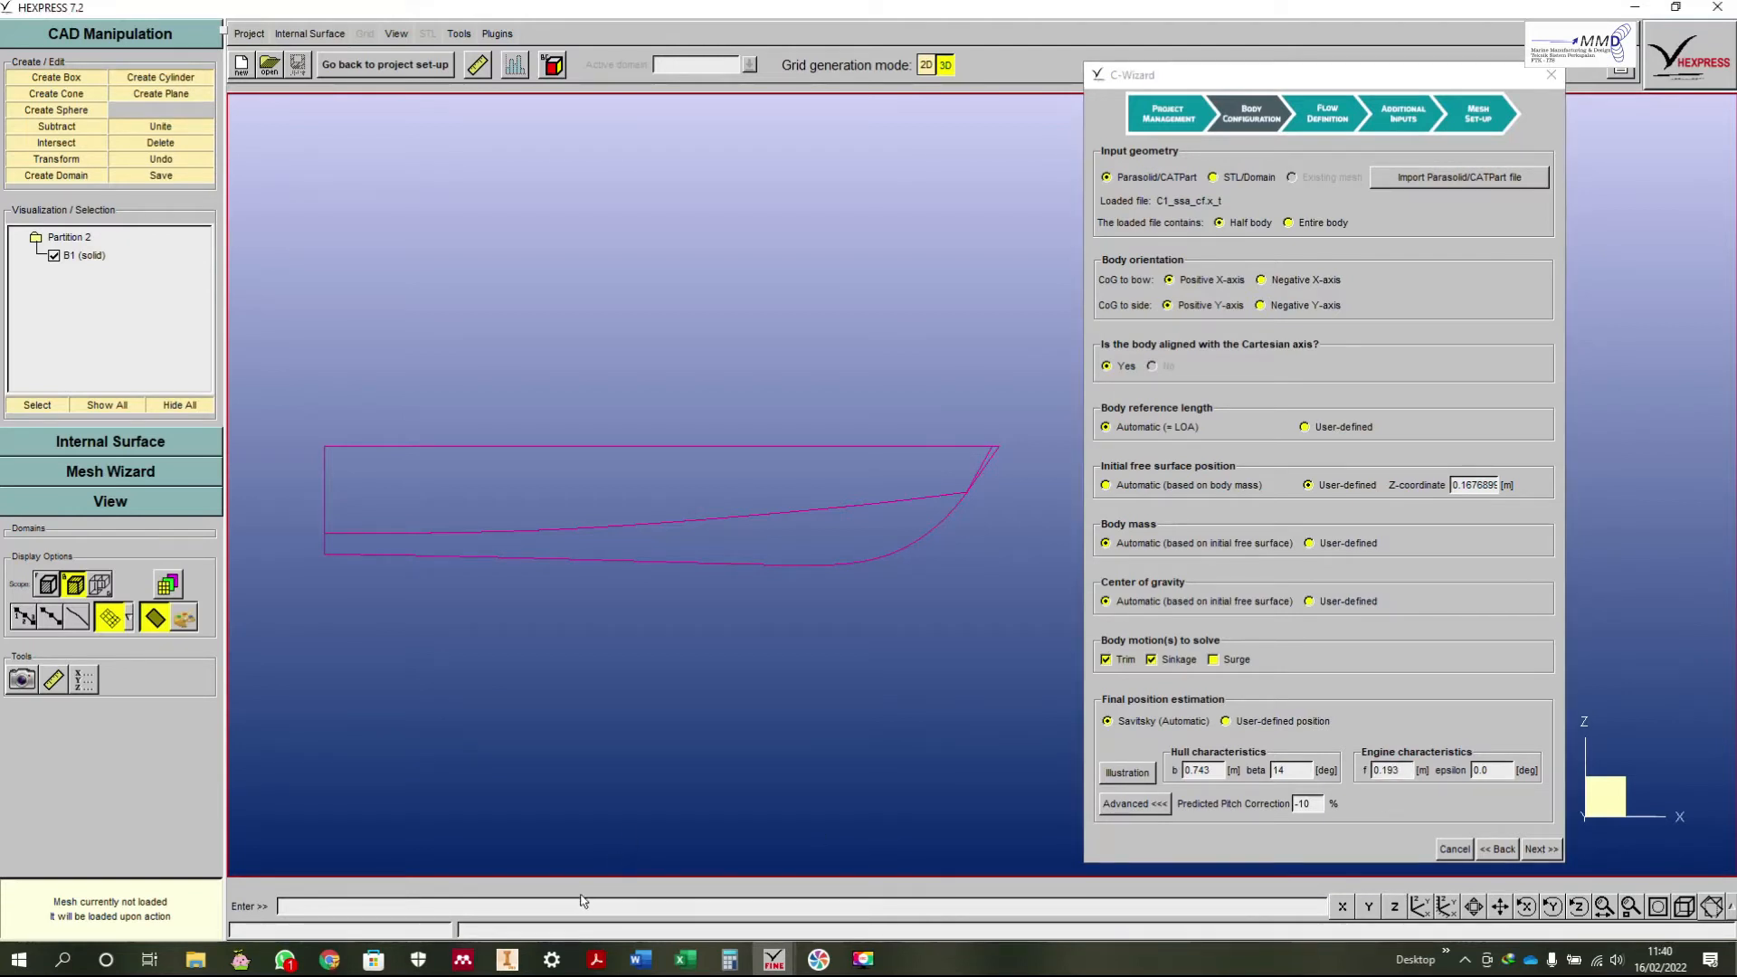
Step: Compare the body configuration with the enlarged reference figure in the browser tutorial, and return to HEXPRESS
left_click(330, 960)
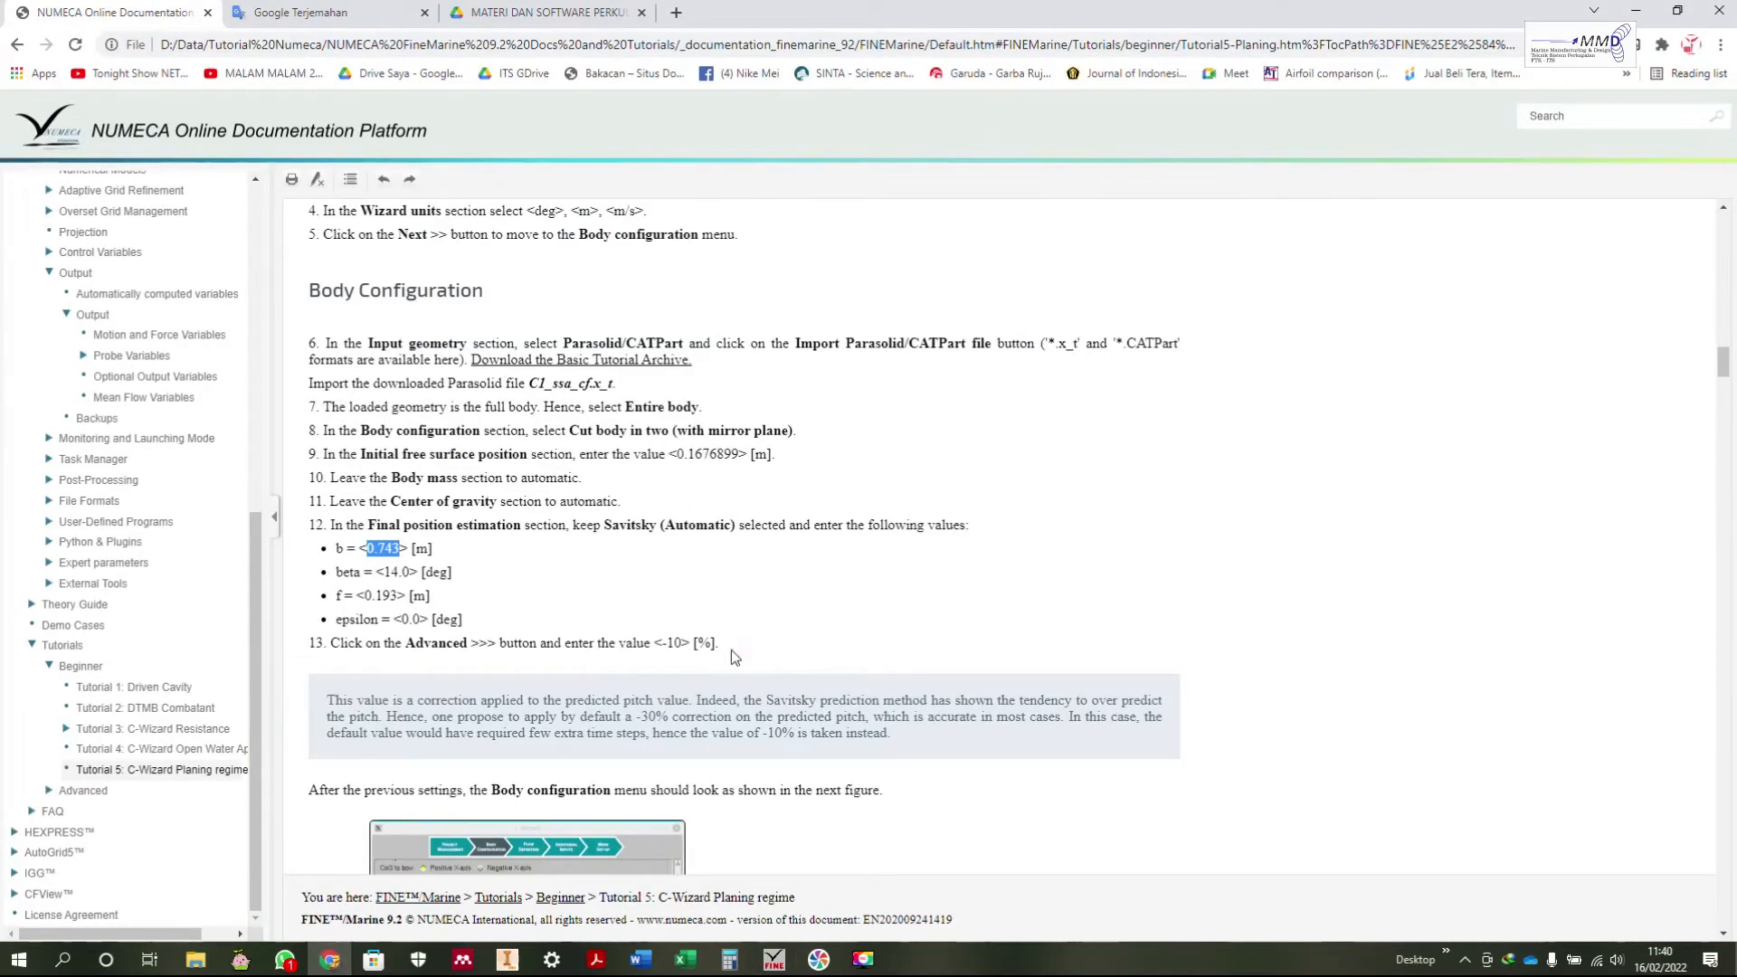
scroll(633, 543, "down", 5)
left_click(568, 594)
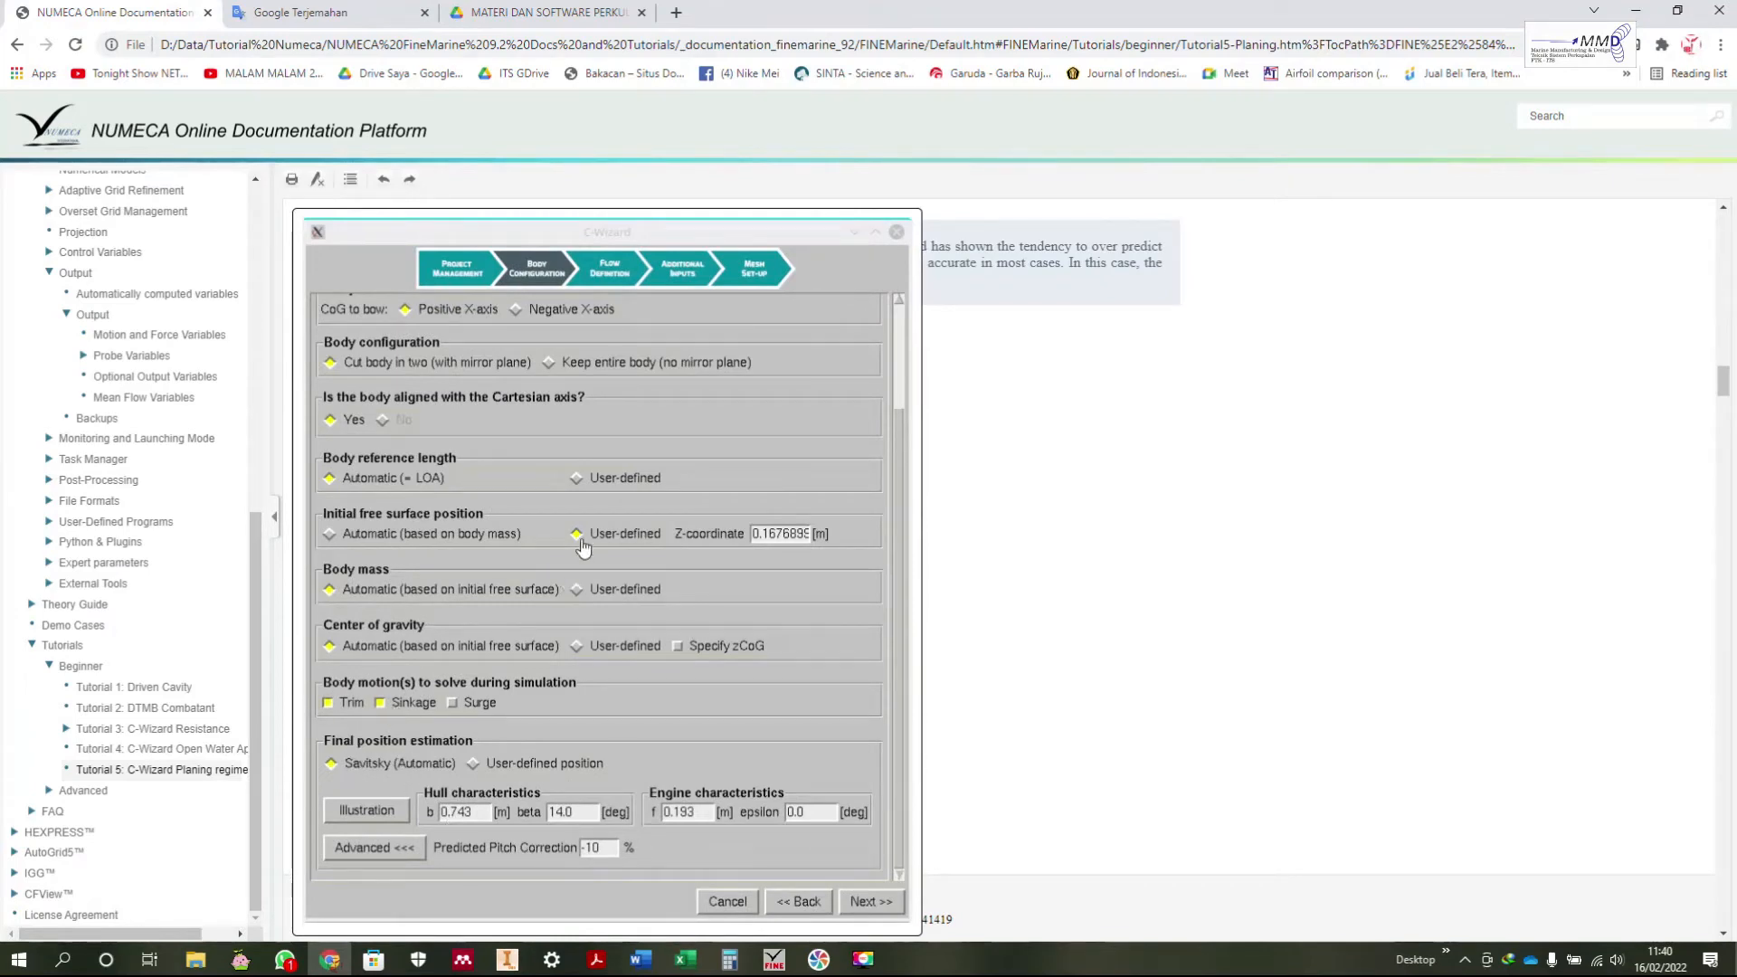
left_click(603, 565)
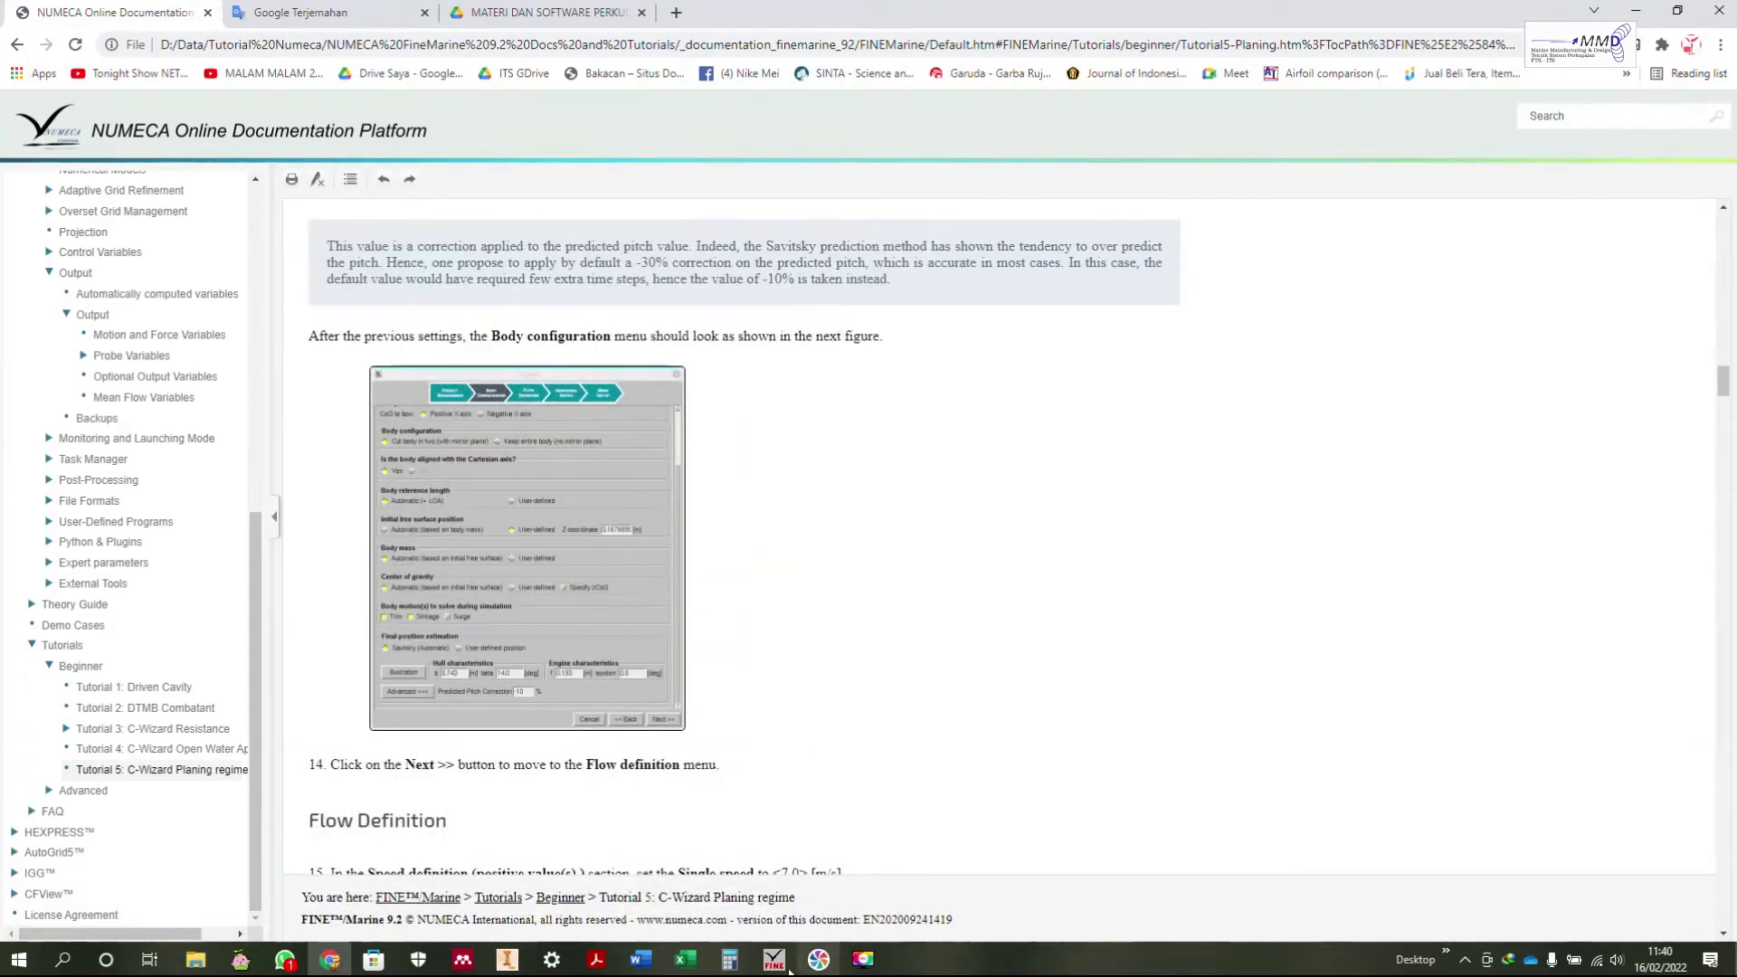
mouse_move(790, 964)
left_click(871, 882)
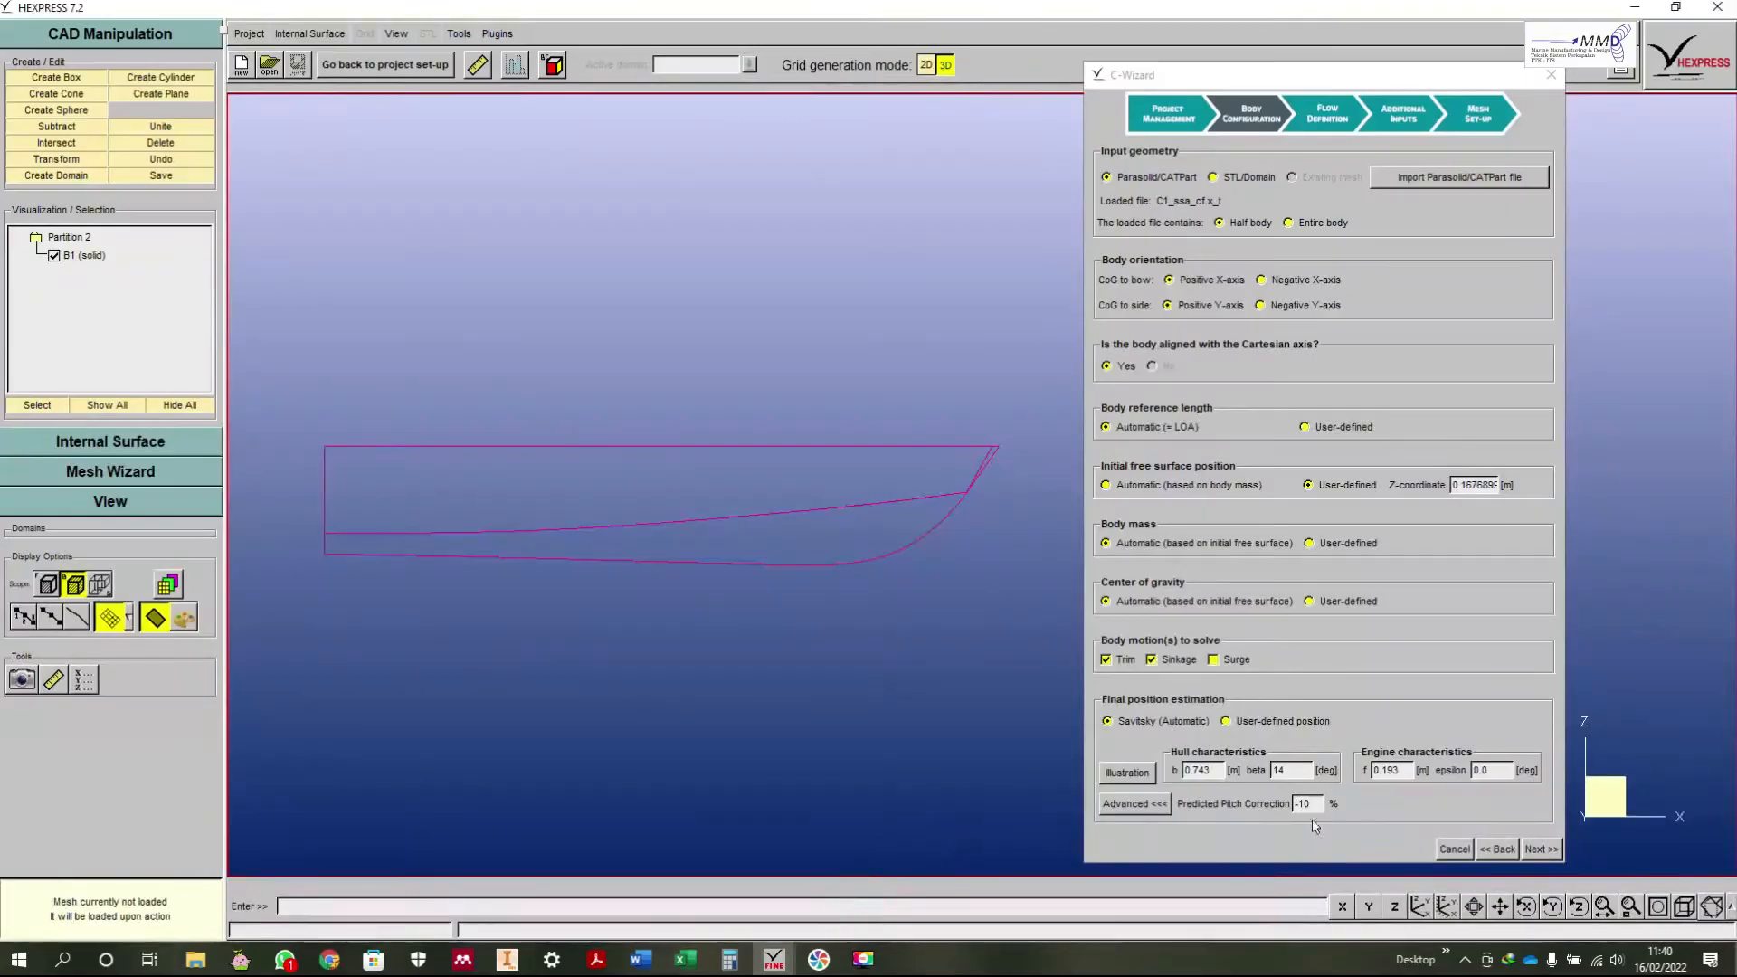
Step: Advance to the flow definition, set a single speed of 7 m/s, and check the settings against the browser tutorial before returning to HEXPRESS
left_click(1541, 848)
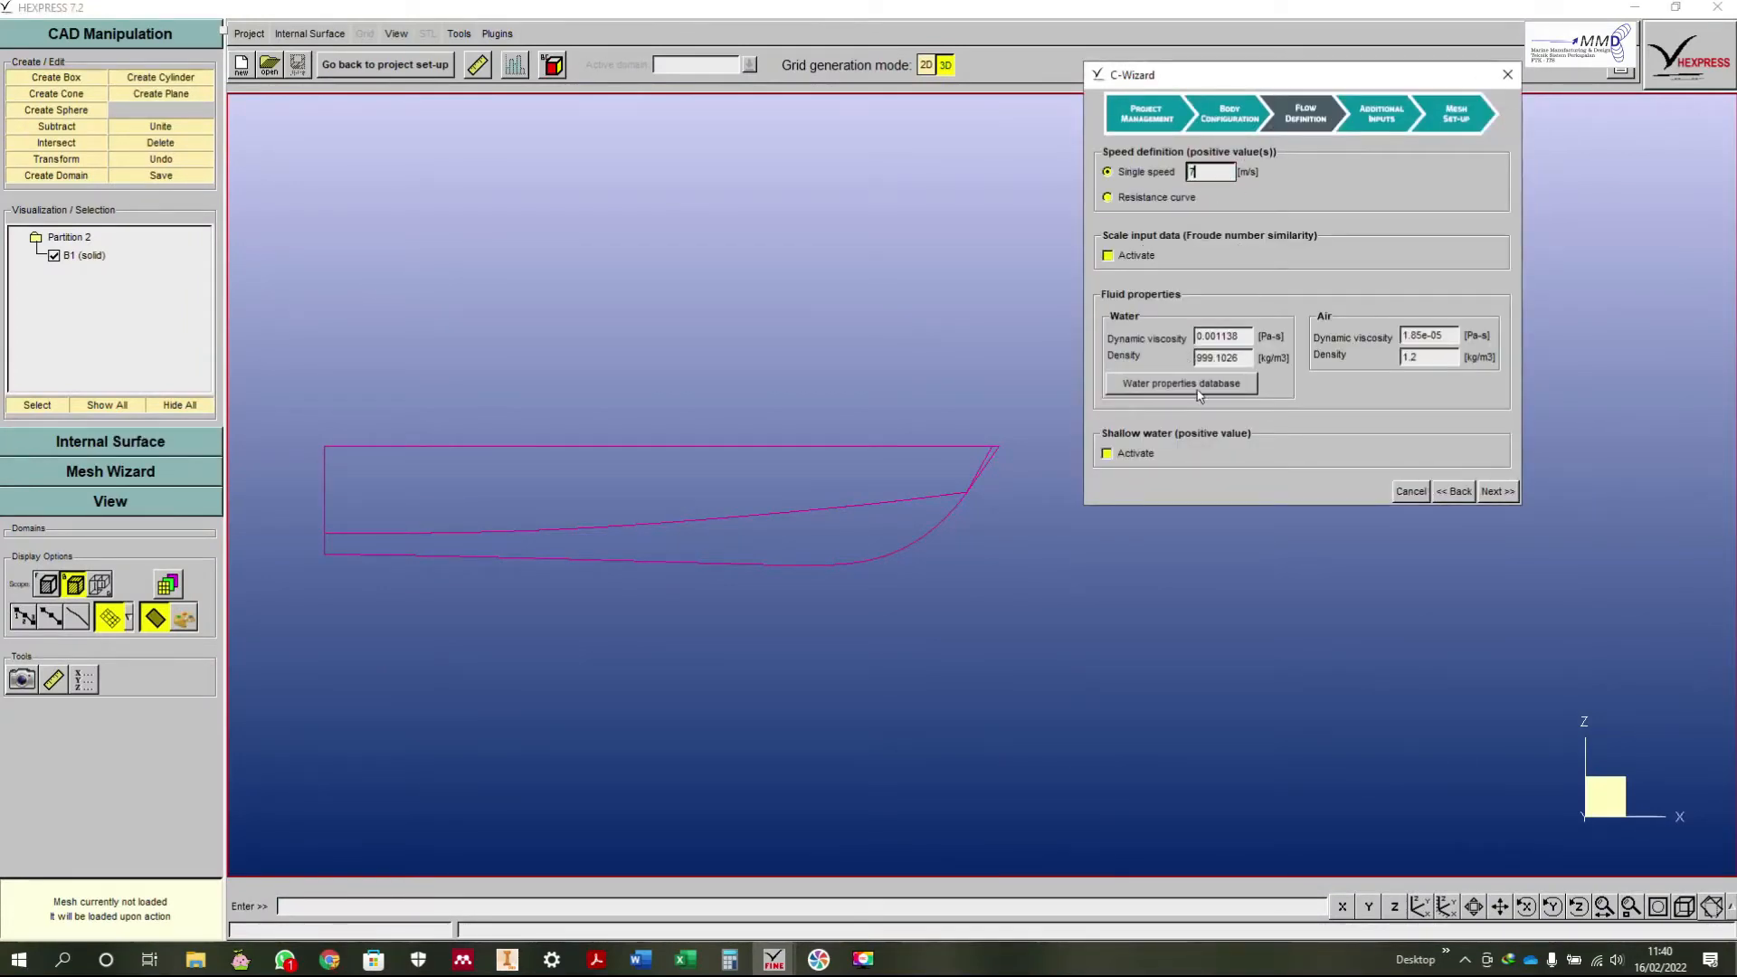
left_click(329, 959)
scroll(710, 566, "down", 6)
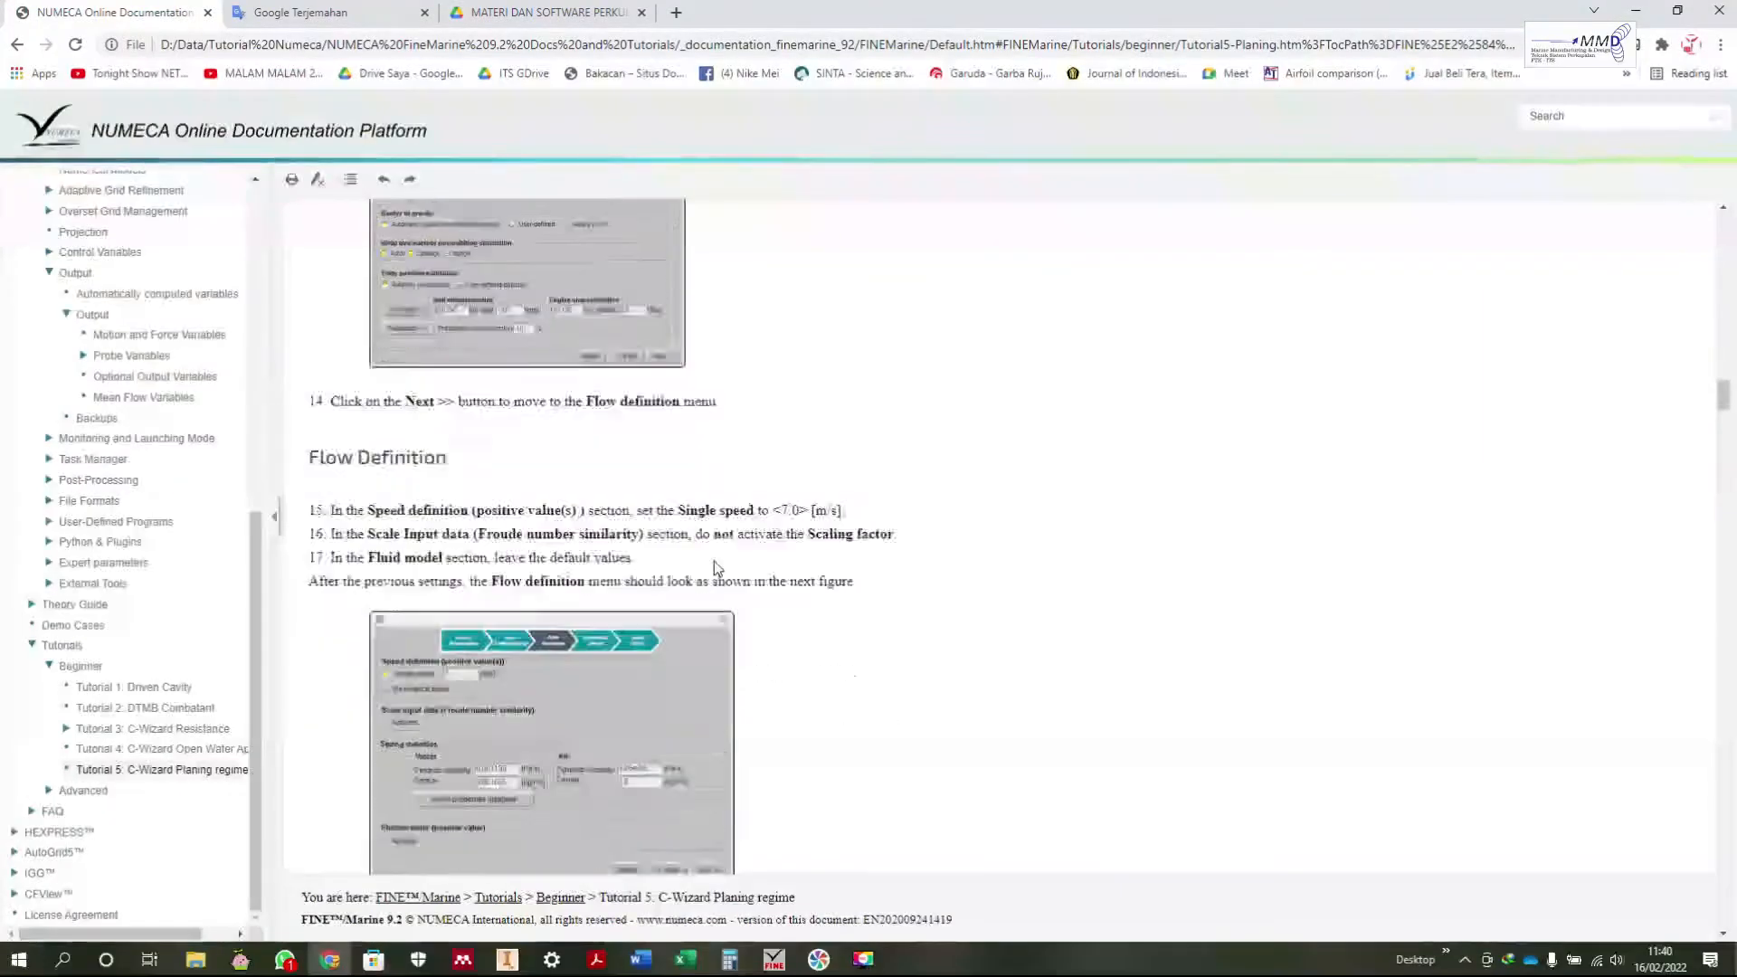
left_click(457, 509)
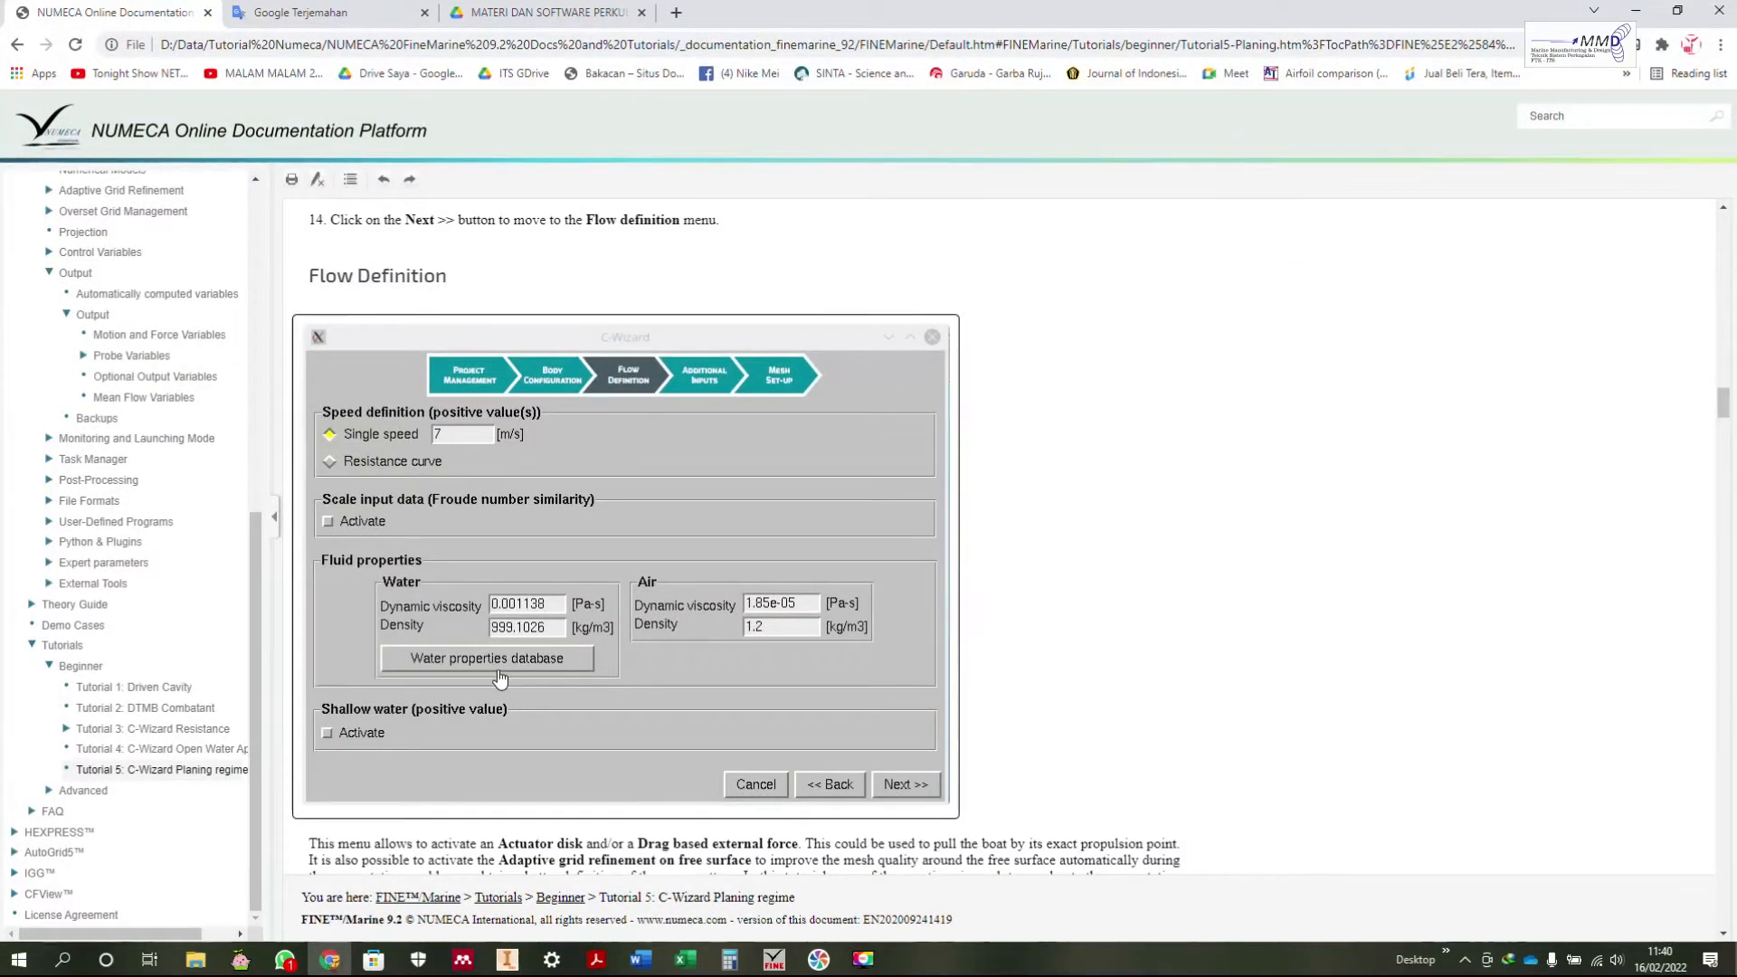
left_click(686, 482)
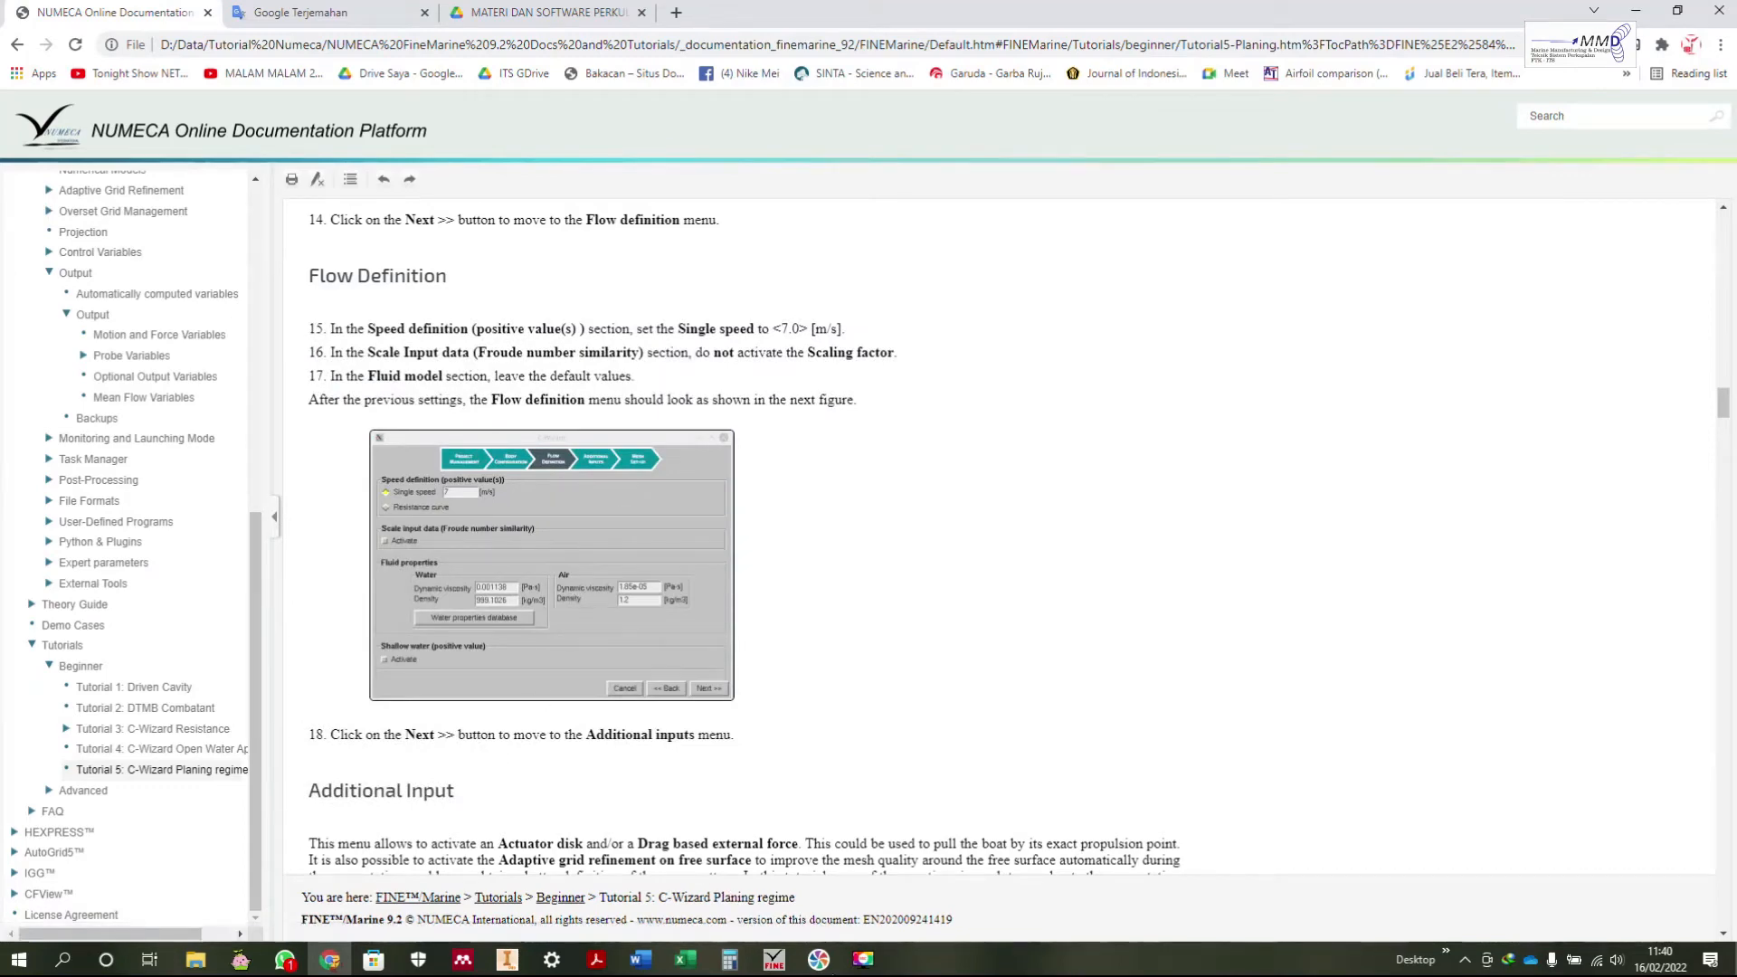
left_click(818, 960)
left_click(816, 968)
left_click(776, 960)
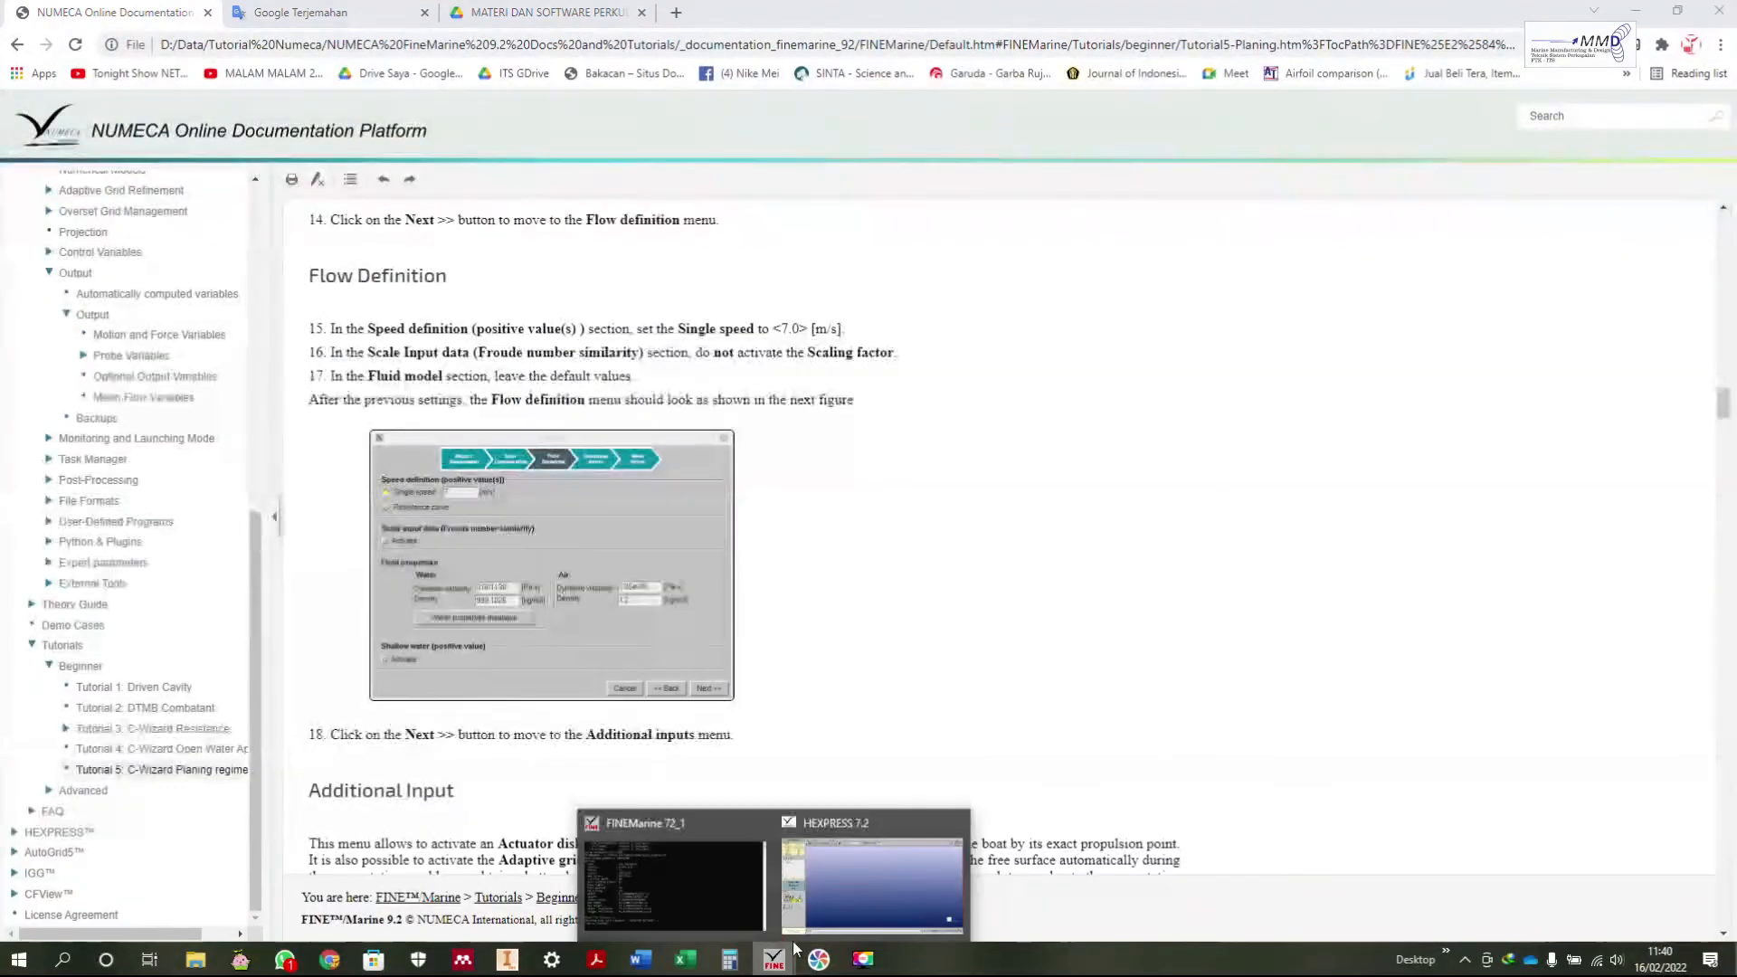
left_click(876, 868)
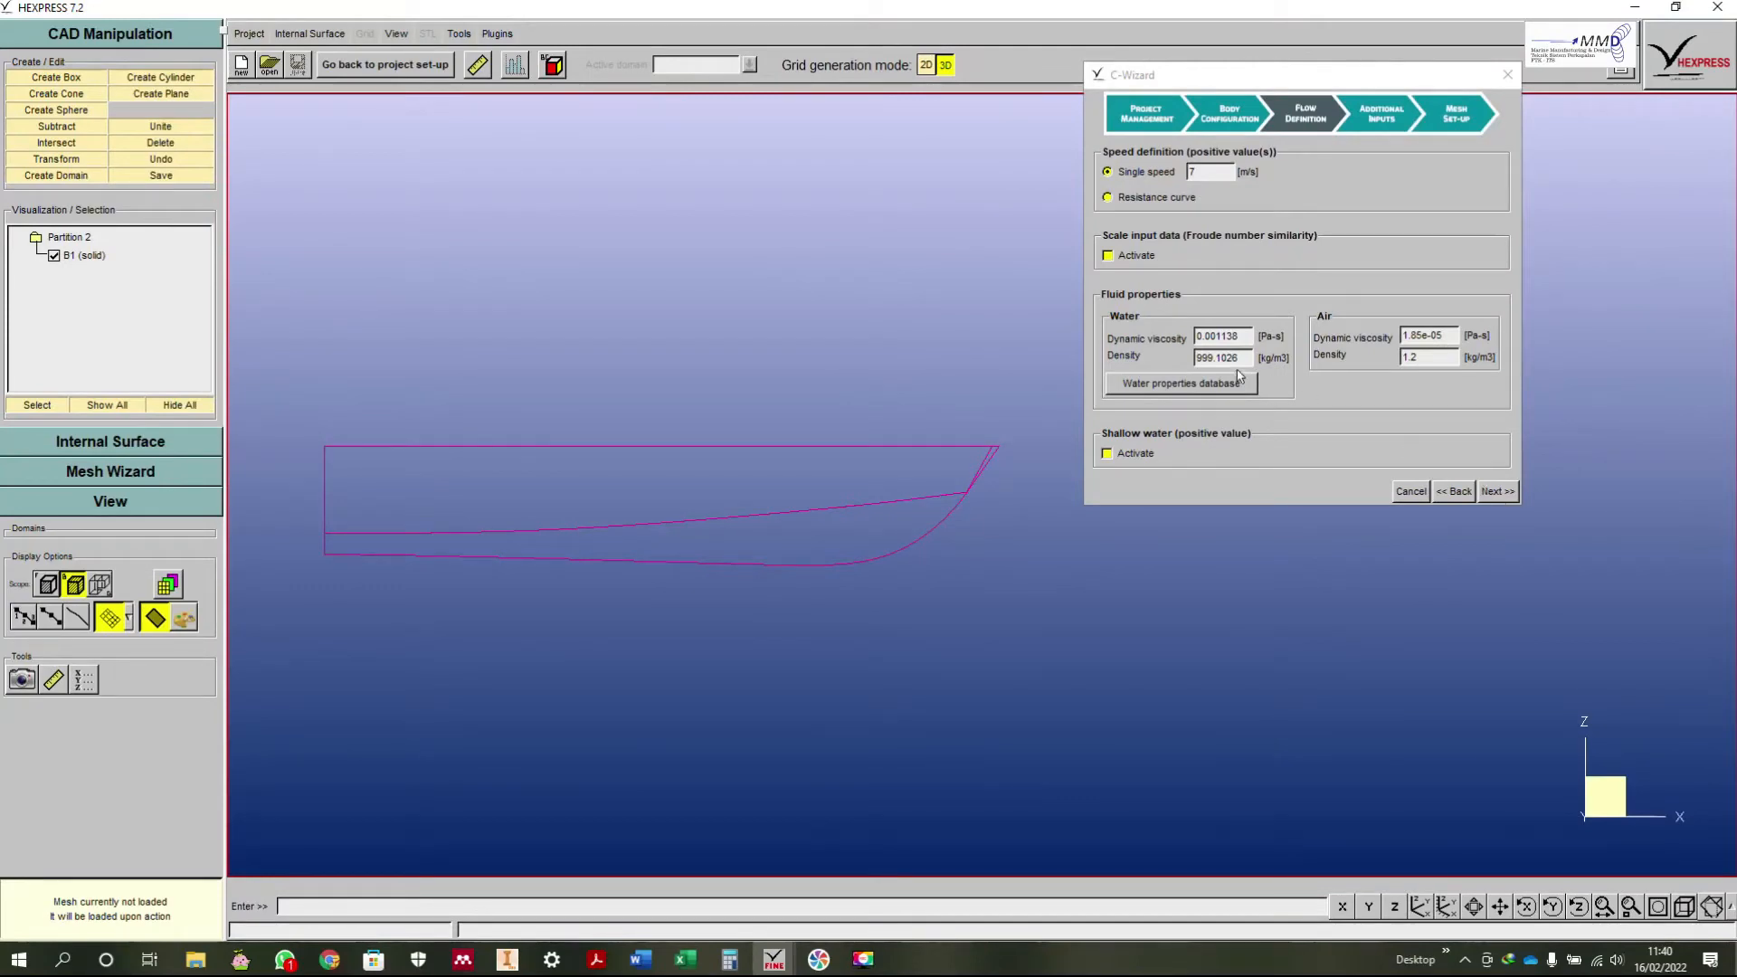
Step: Advance past the additional inputs without activating any, and choose Coarse mesh density in the mesh set-up
left_click(1501, 493)
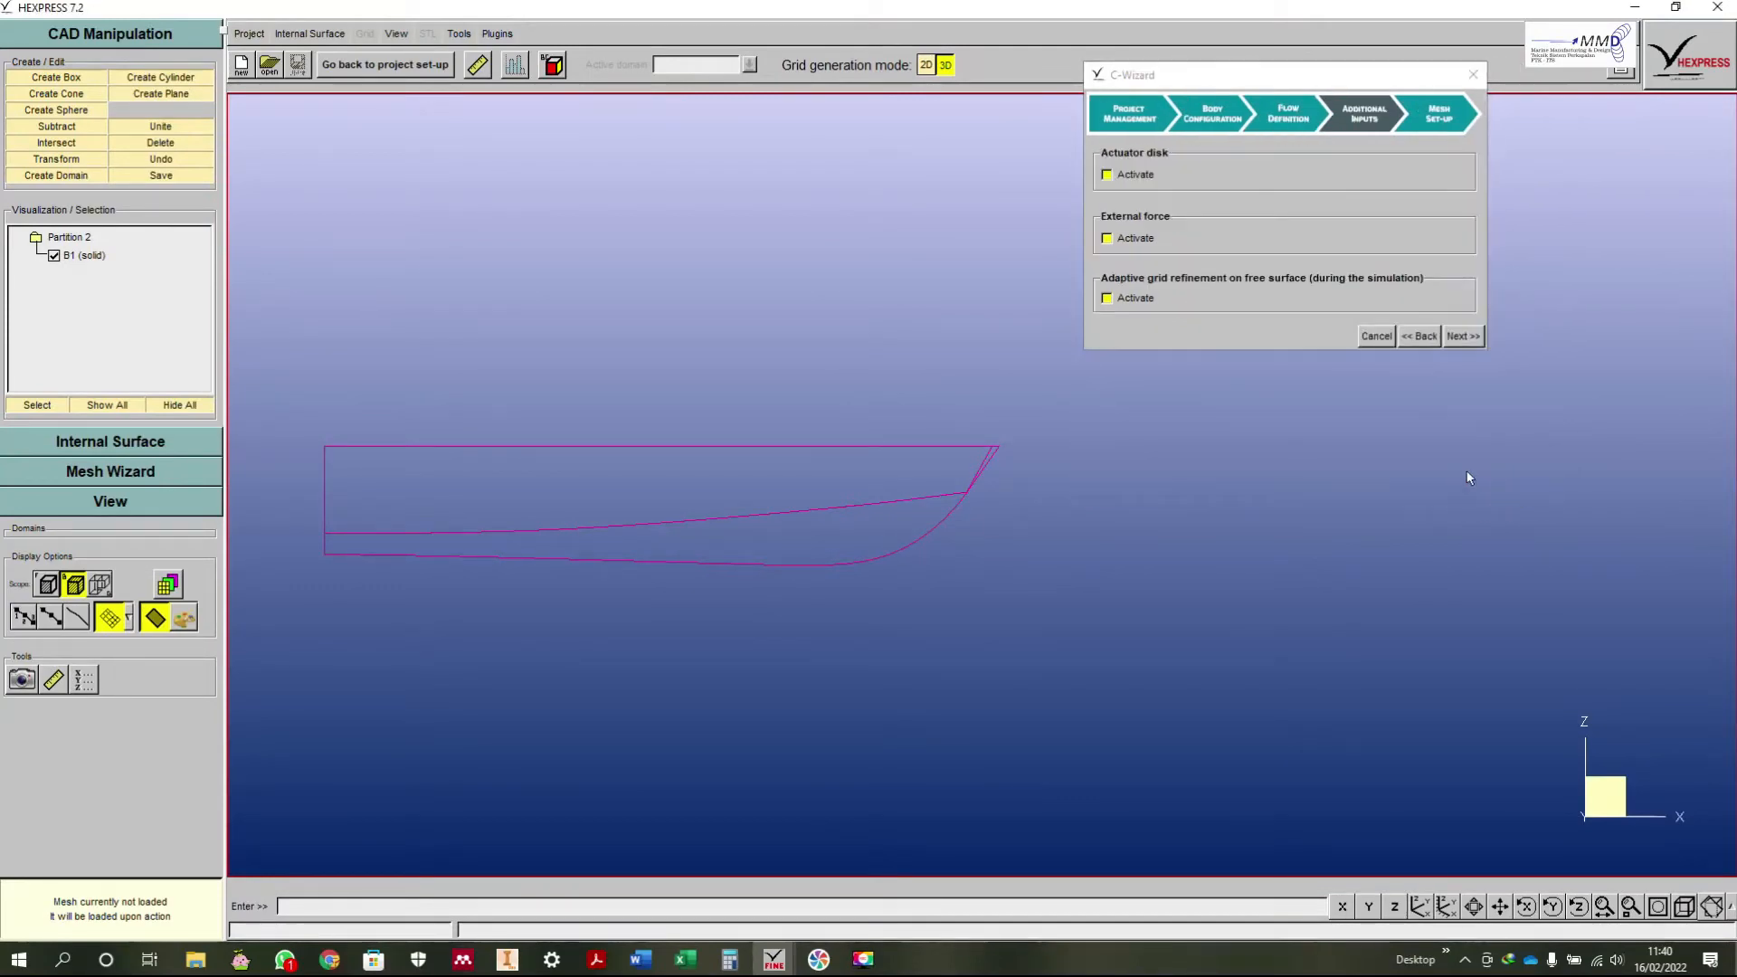
left_click(1473, 338)
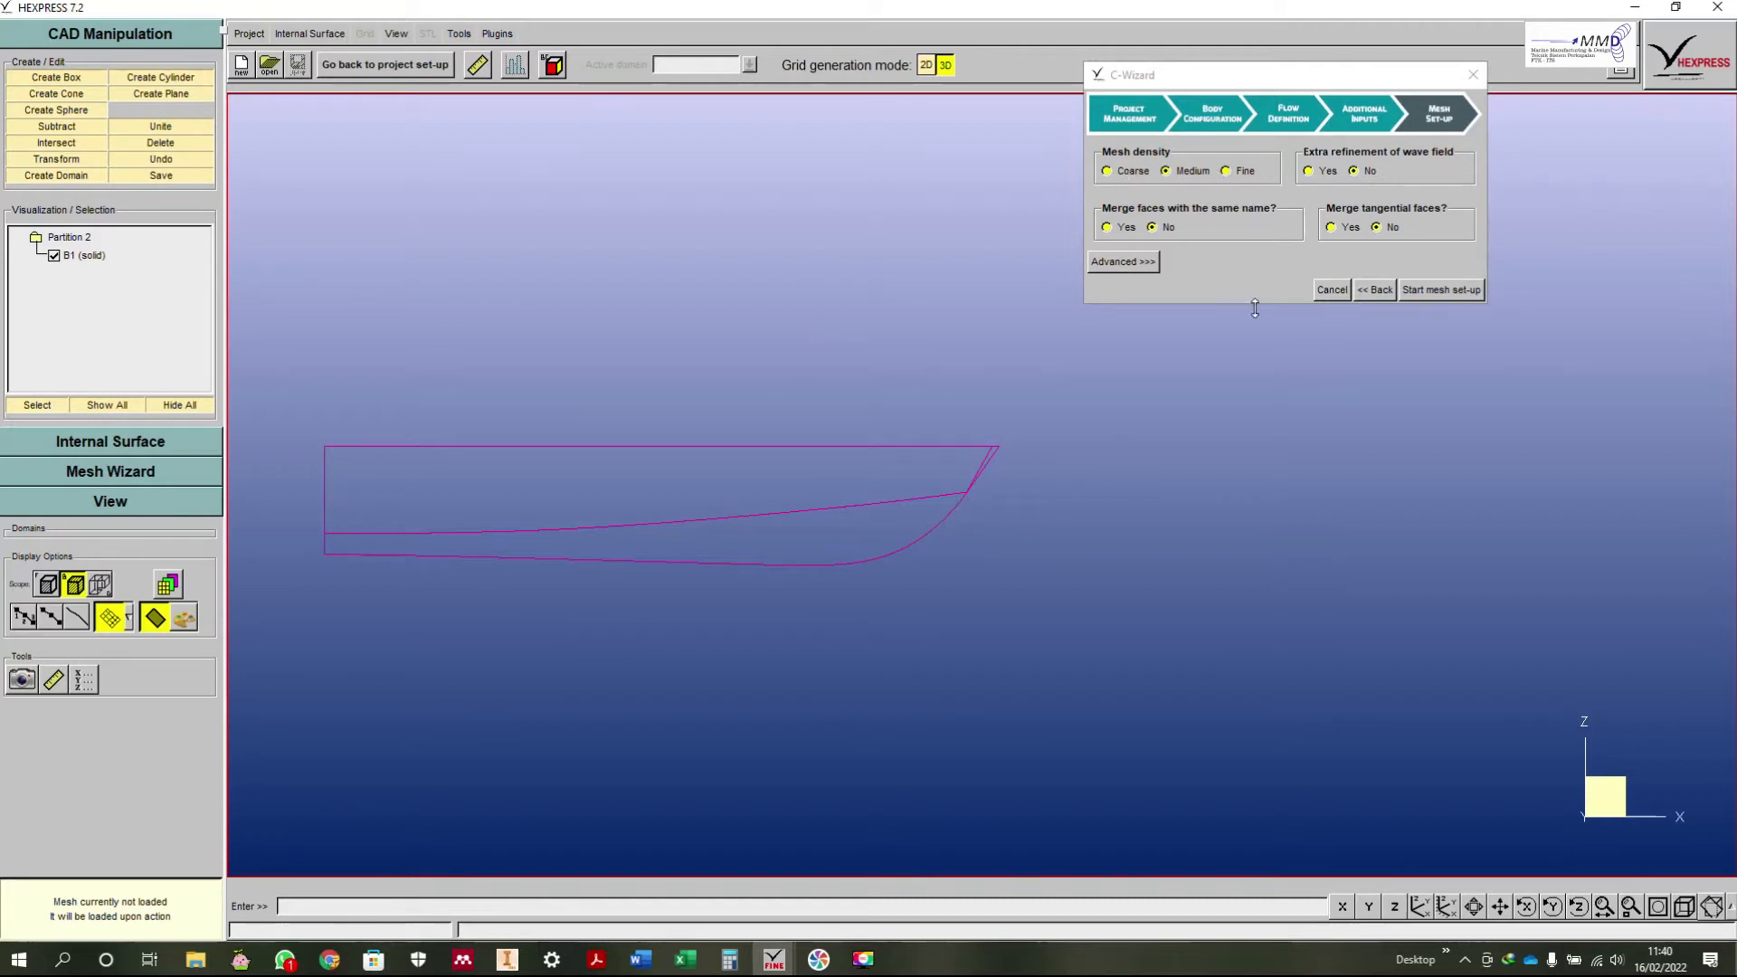
left_click(1134, 171)
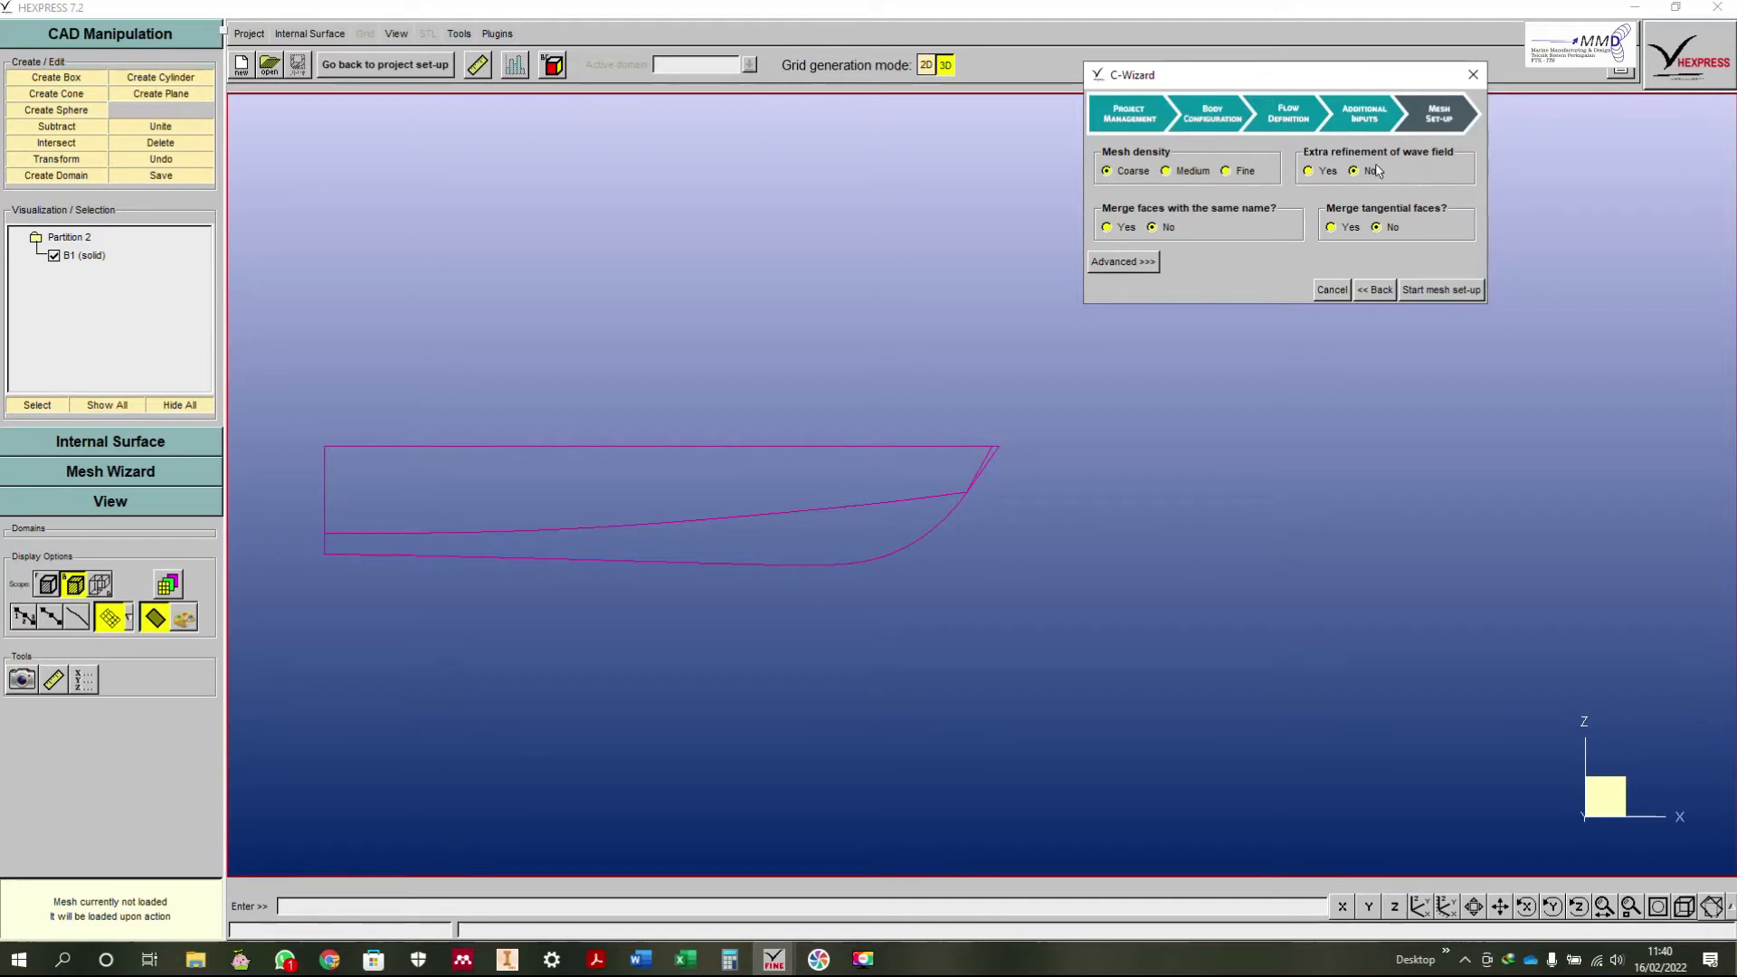
Step: Enable merging of tangential faces with a feature angle of 170 deg
left_click(1332, 227)
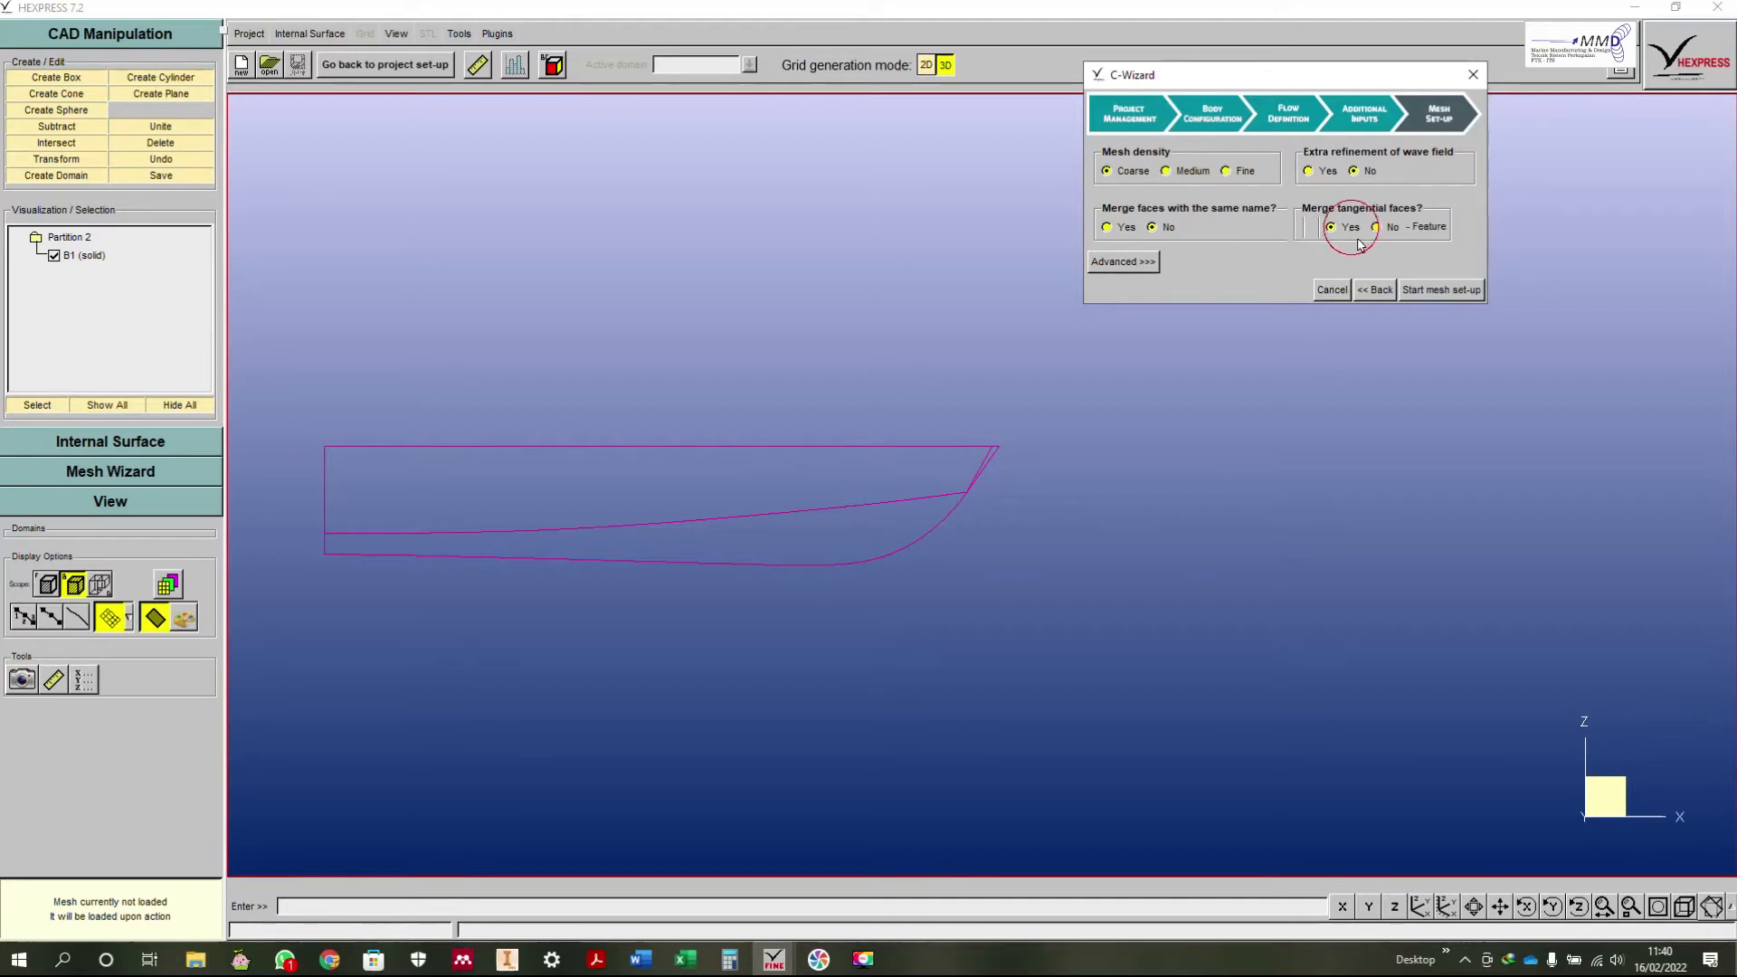
left_click(1466, 227)
type("70")
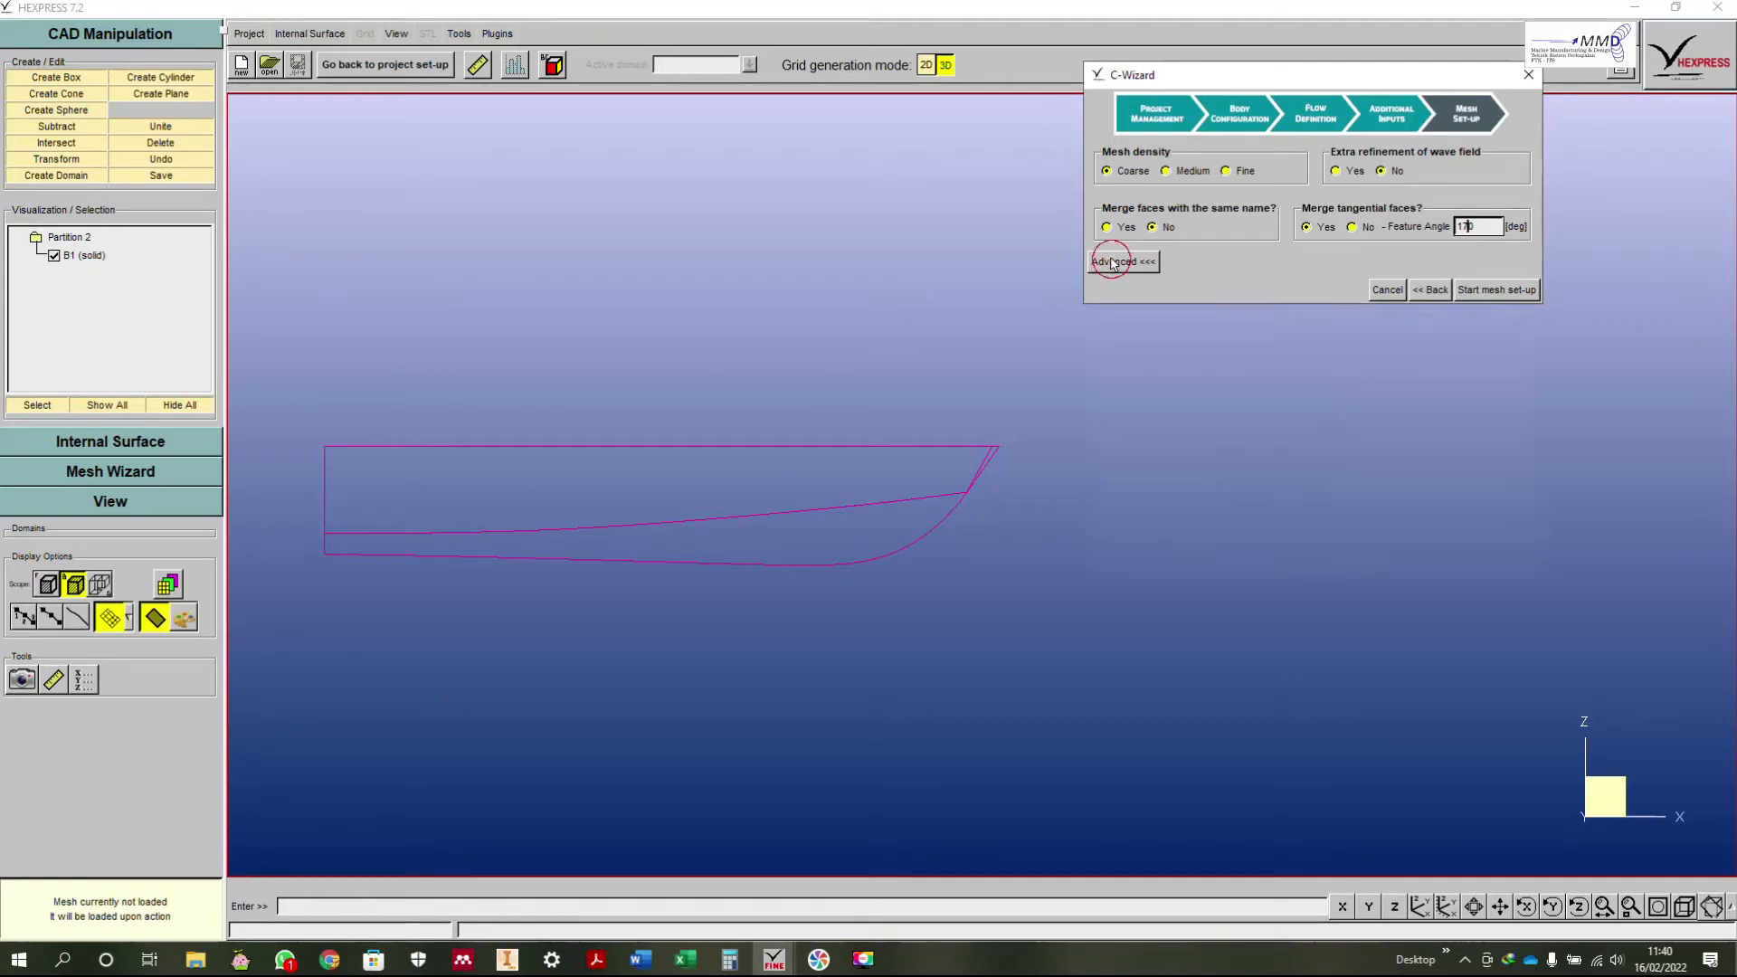
Step: Show the advanced mesh set-up options, compare them with the Mesh Setup section of the browser tutorial, and return to HEXPRESS
left_click(1123, 261)
left_click(329, 959)
scroll(542, 438, "down", 8)
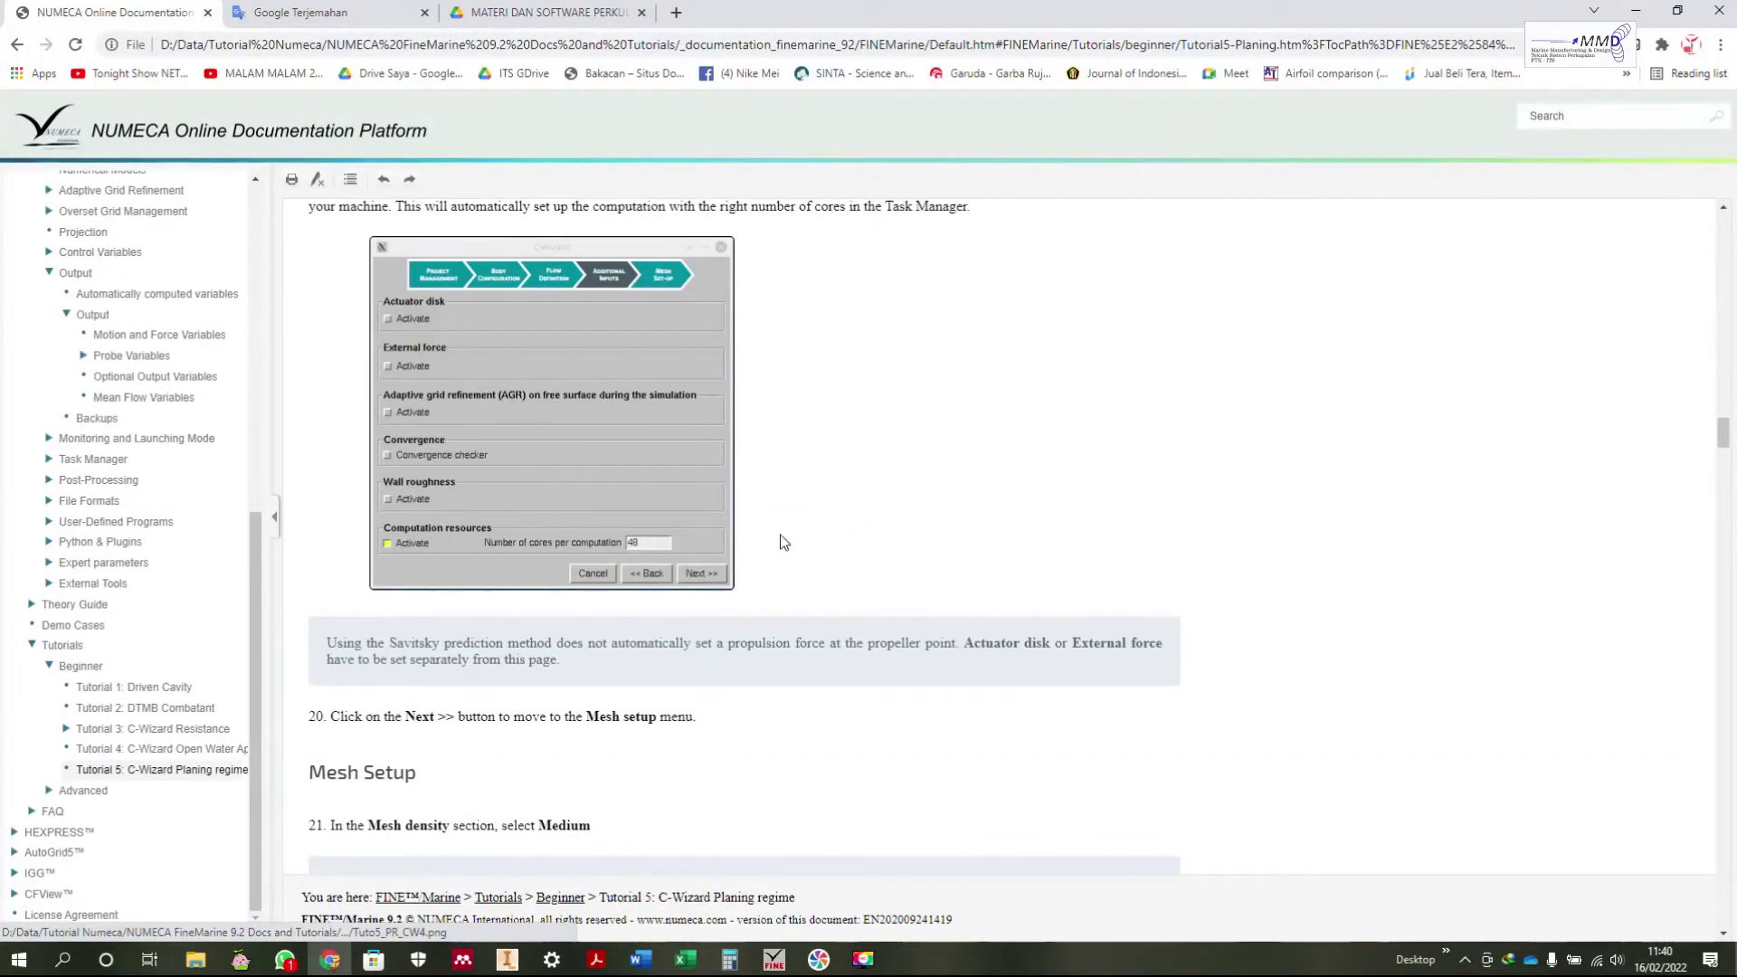
scroll(710, 724, "down", 15)
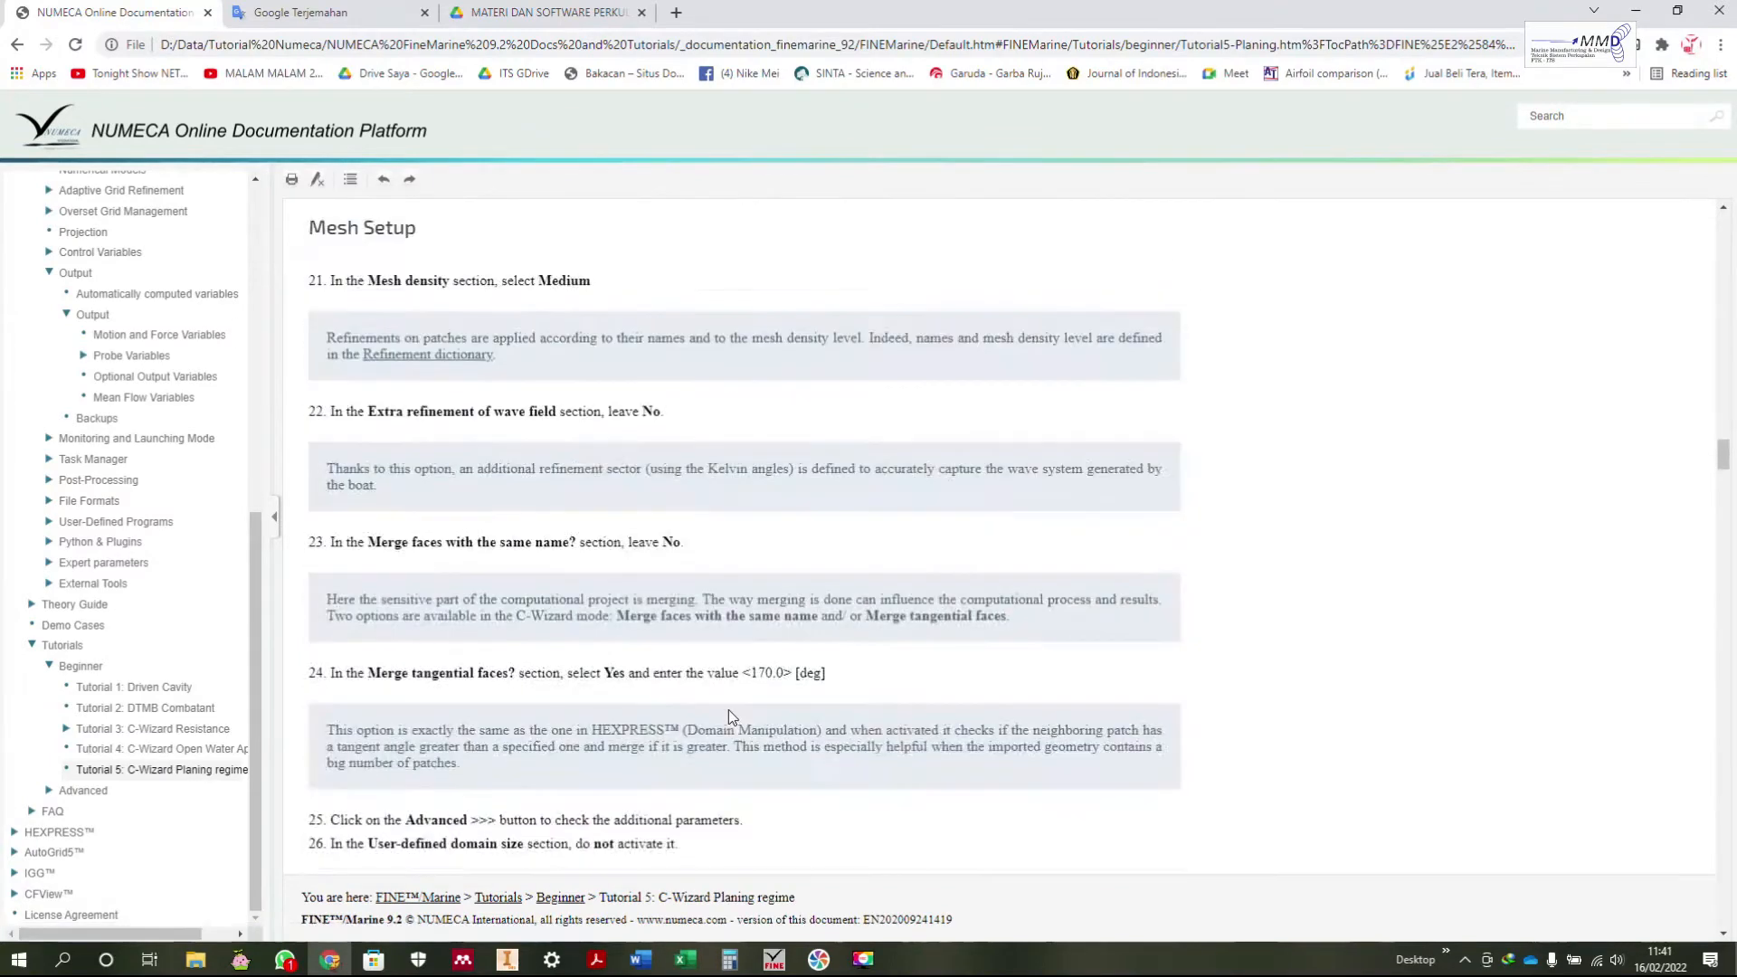
left_click(602, 612)
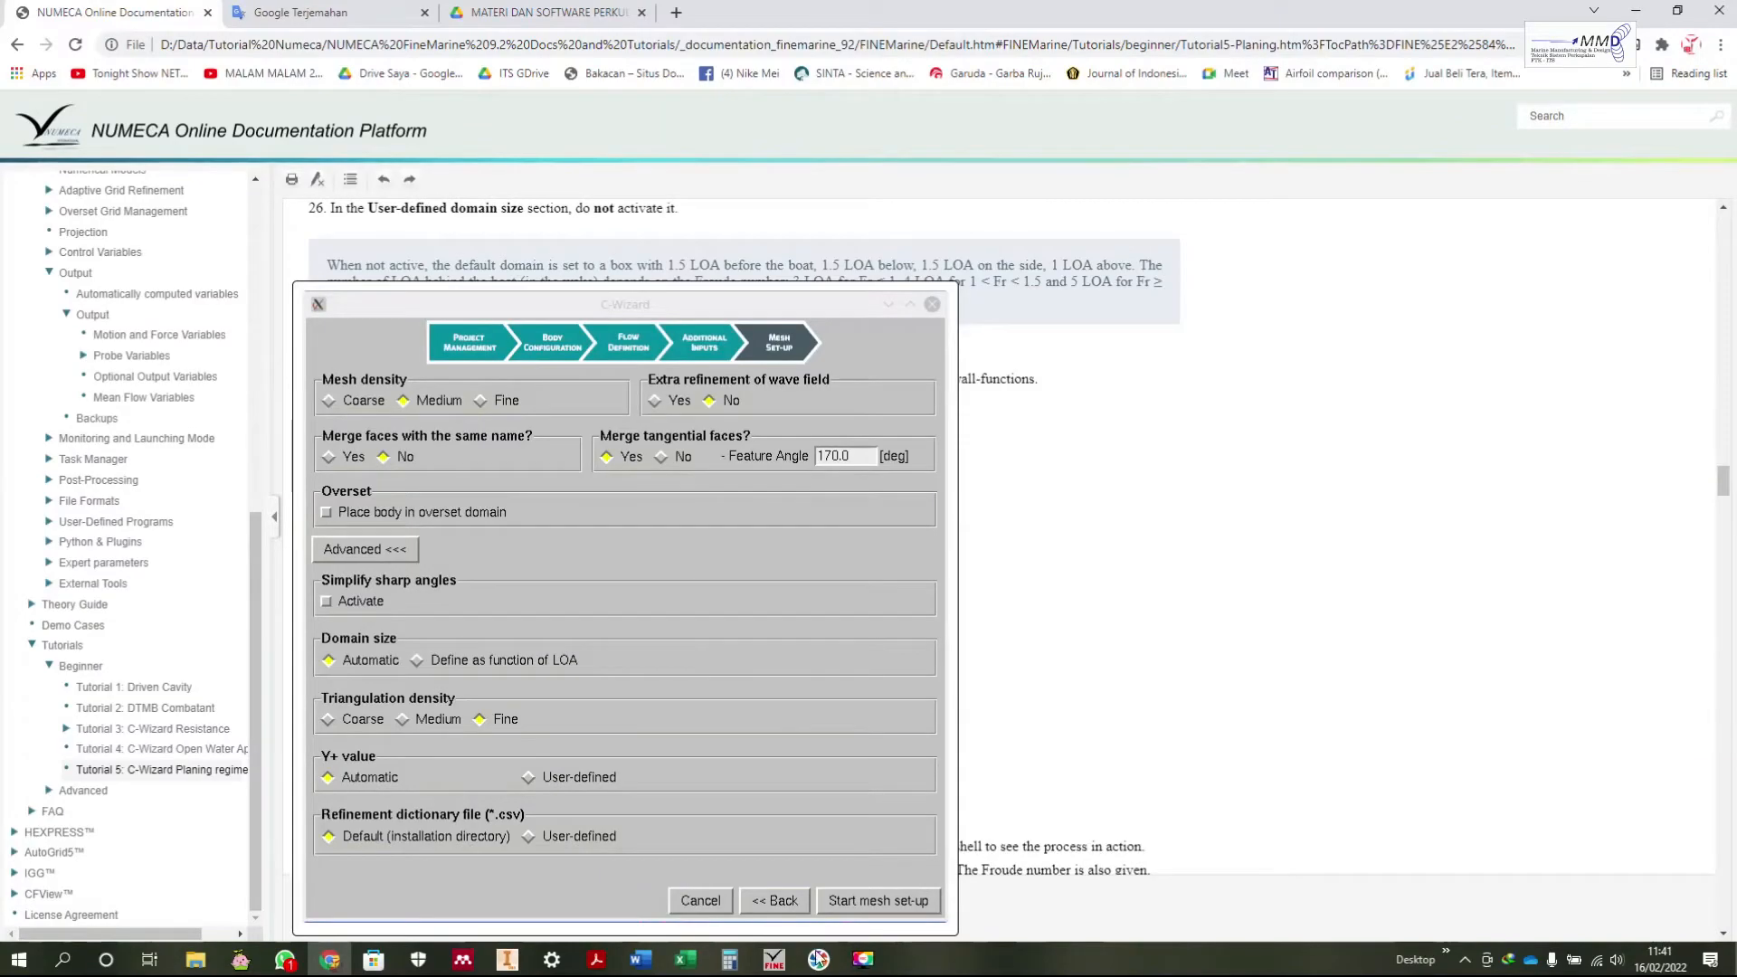
mouse_move(773, 959)
left_click(869, 916)
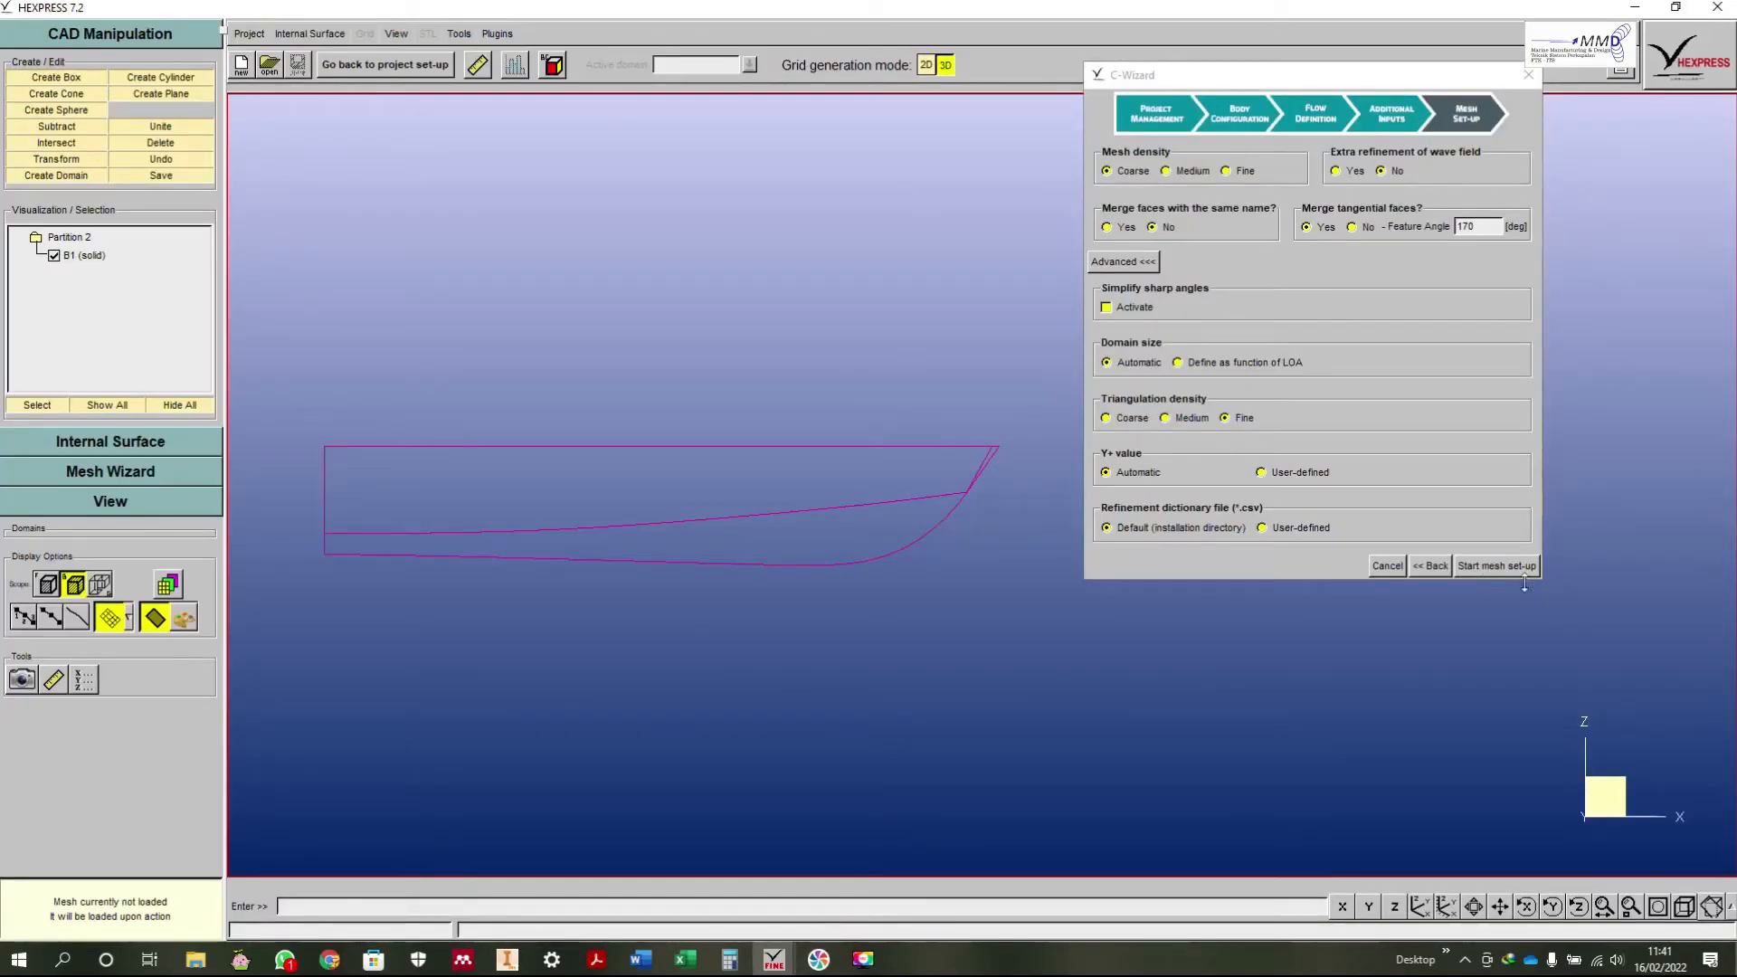
Step: Start the mesh set-up, choose to check the mesh manually first, and examine the initial mesh parameters without changing them
left_click(1494, 567)
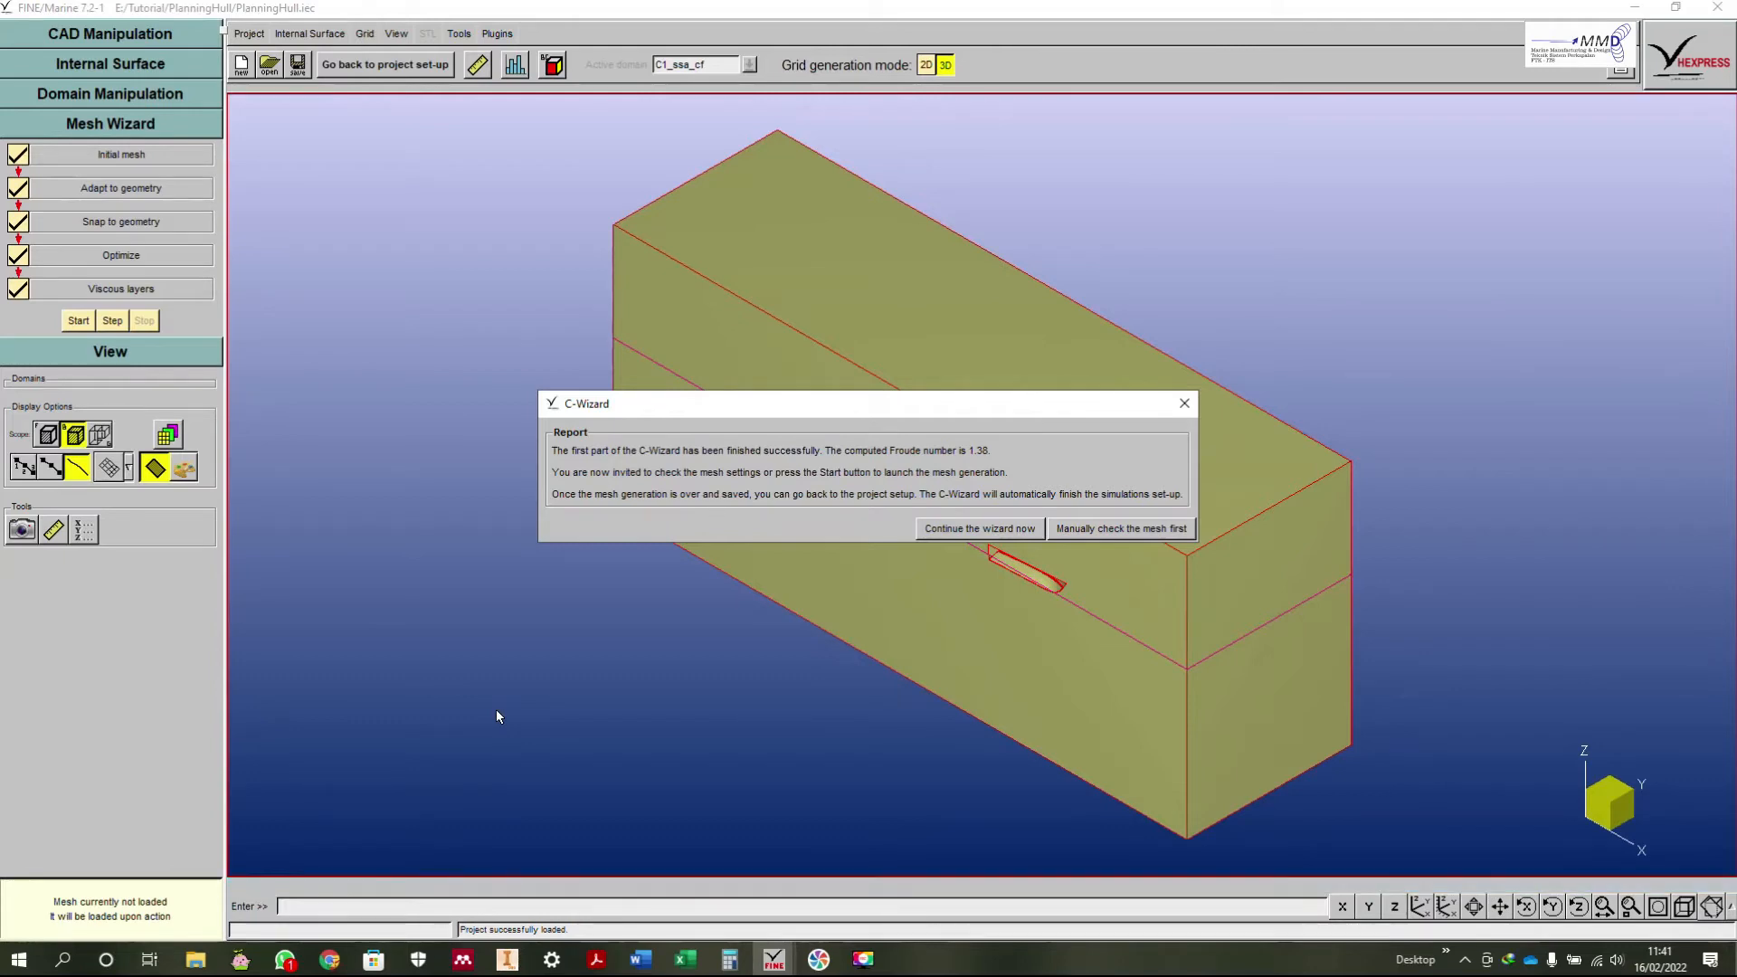
left_click(1099, 528)
left_click(127, 161)
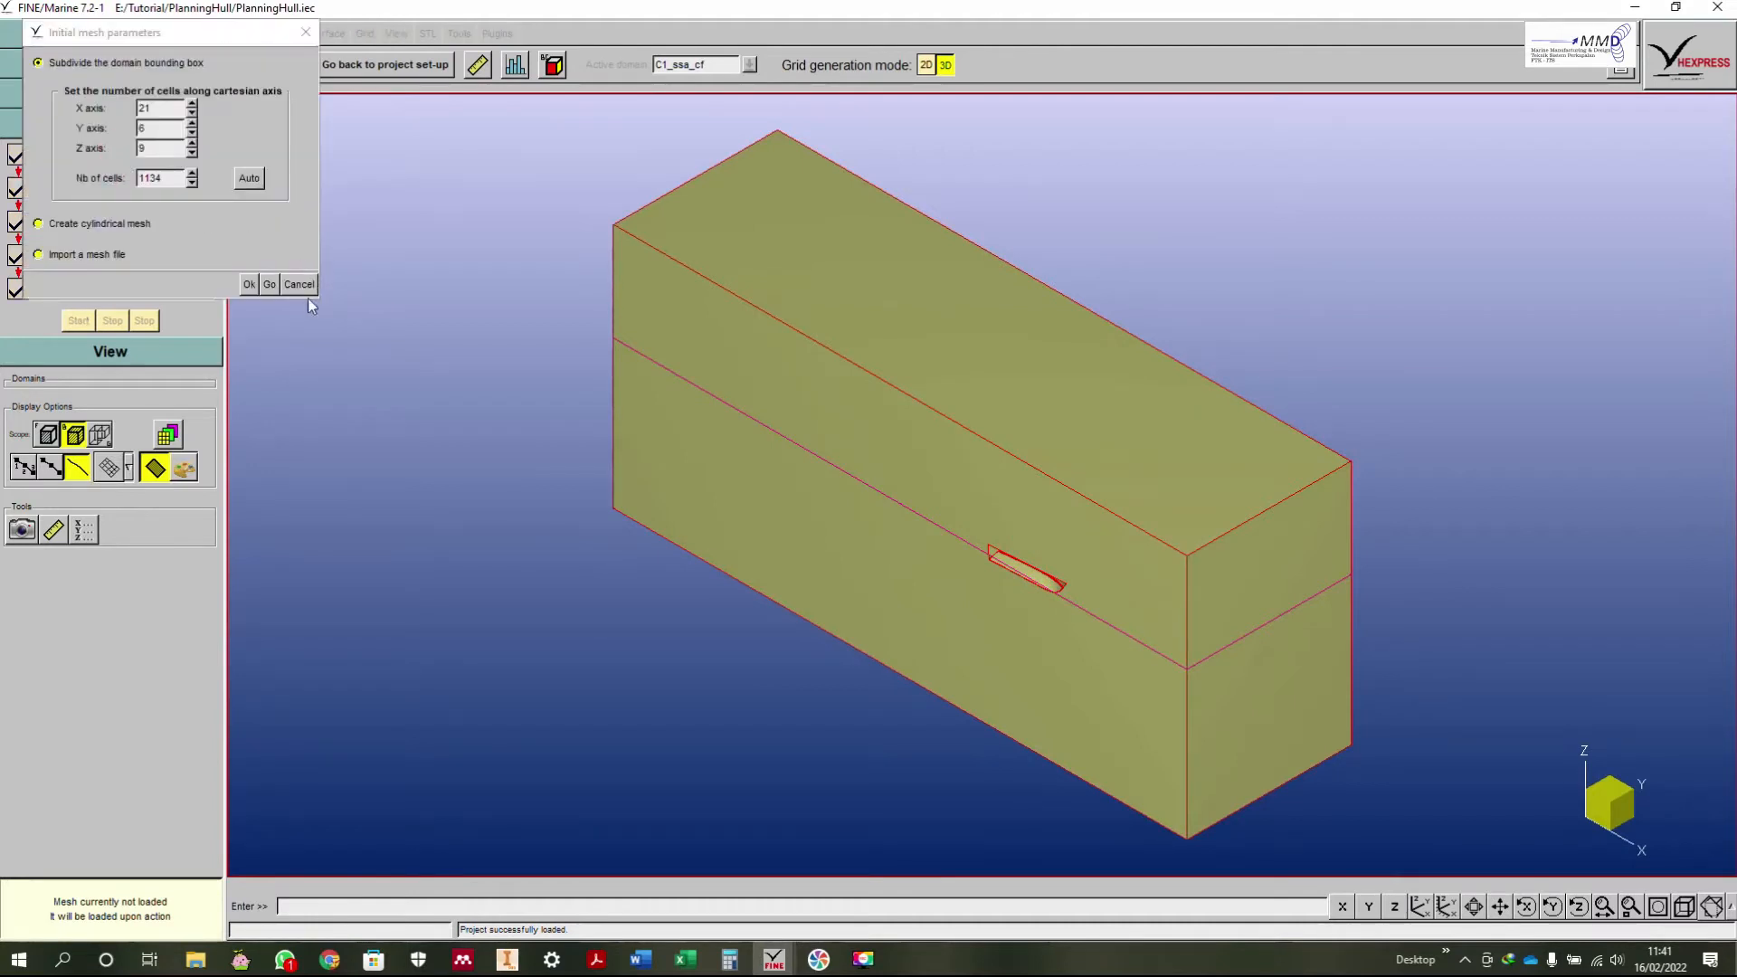
left_click(297, 281)
Step: Exclude the Optimize and Viscous layers stages and start generating the mesh
left_click(19, 249)
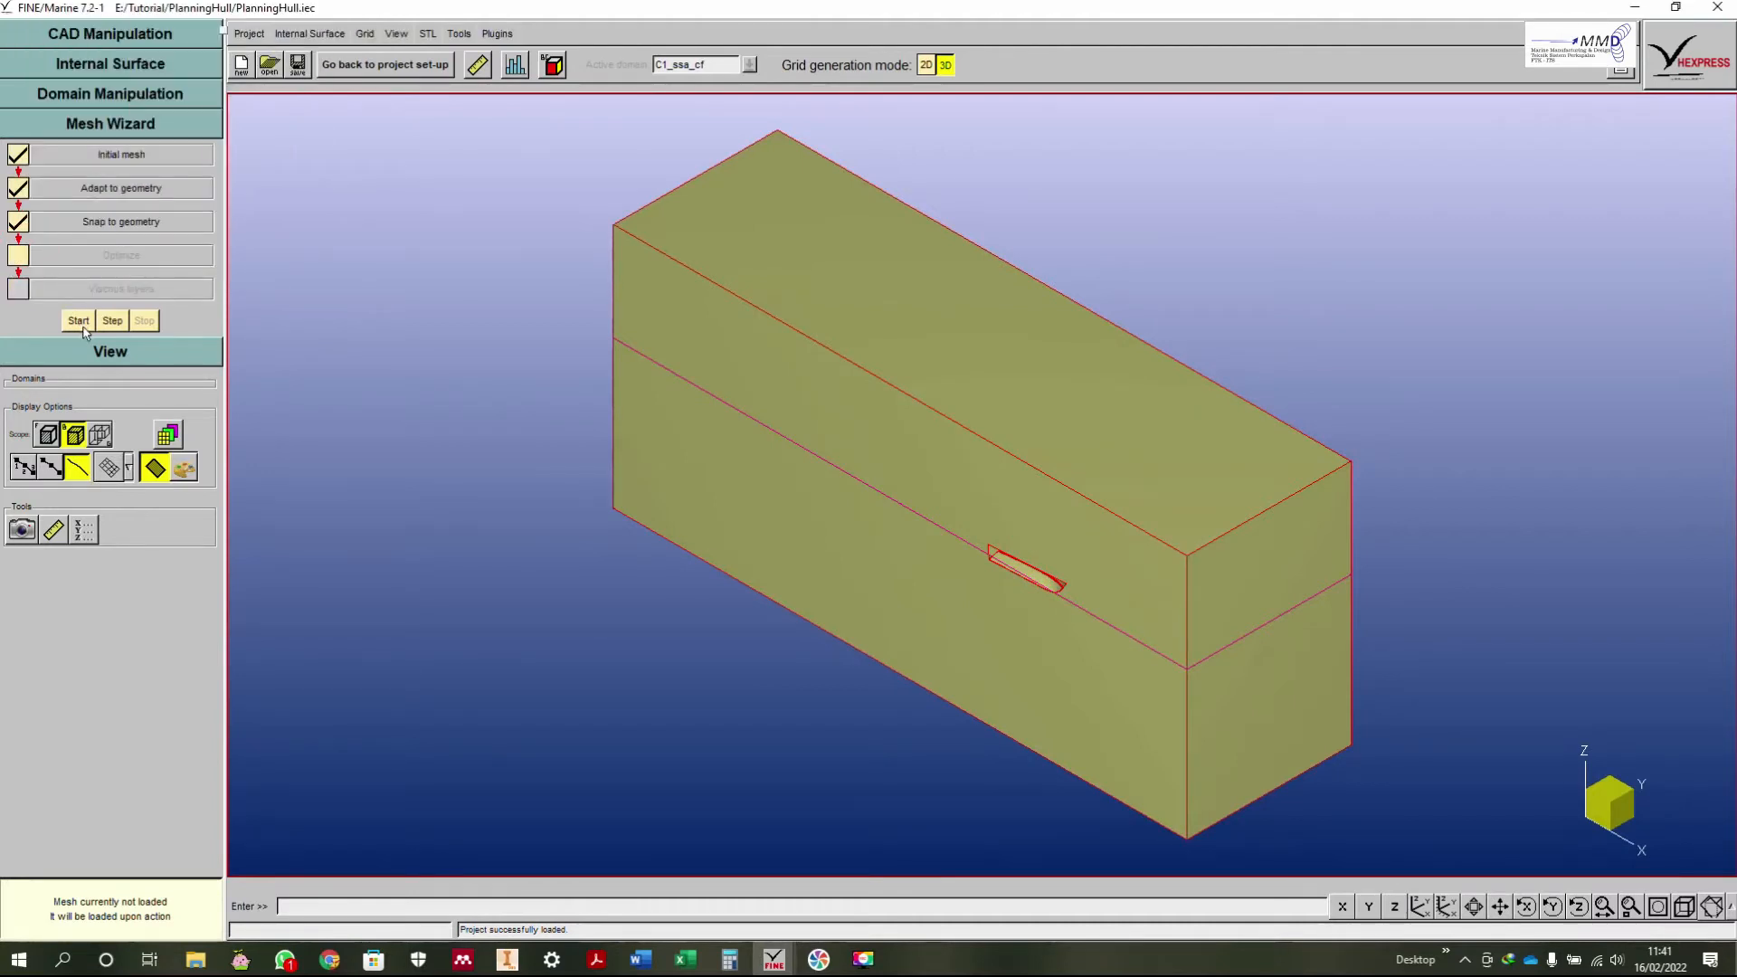
left_click(79, 321)
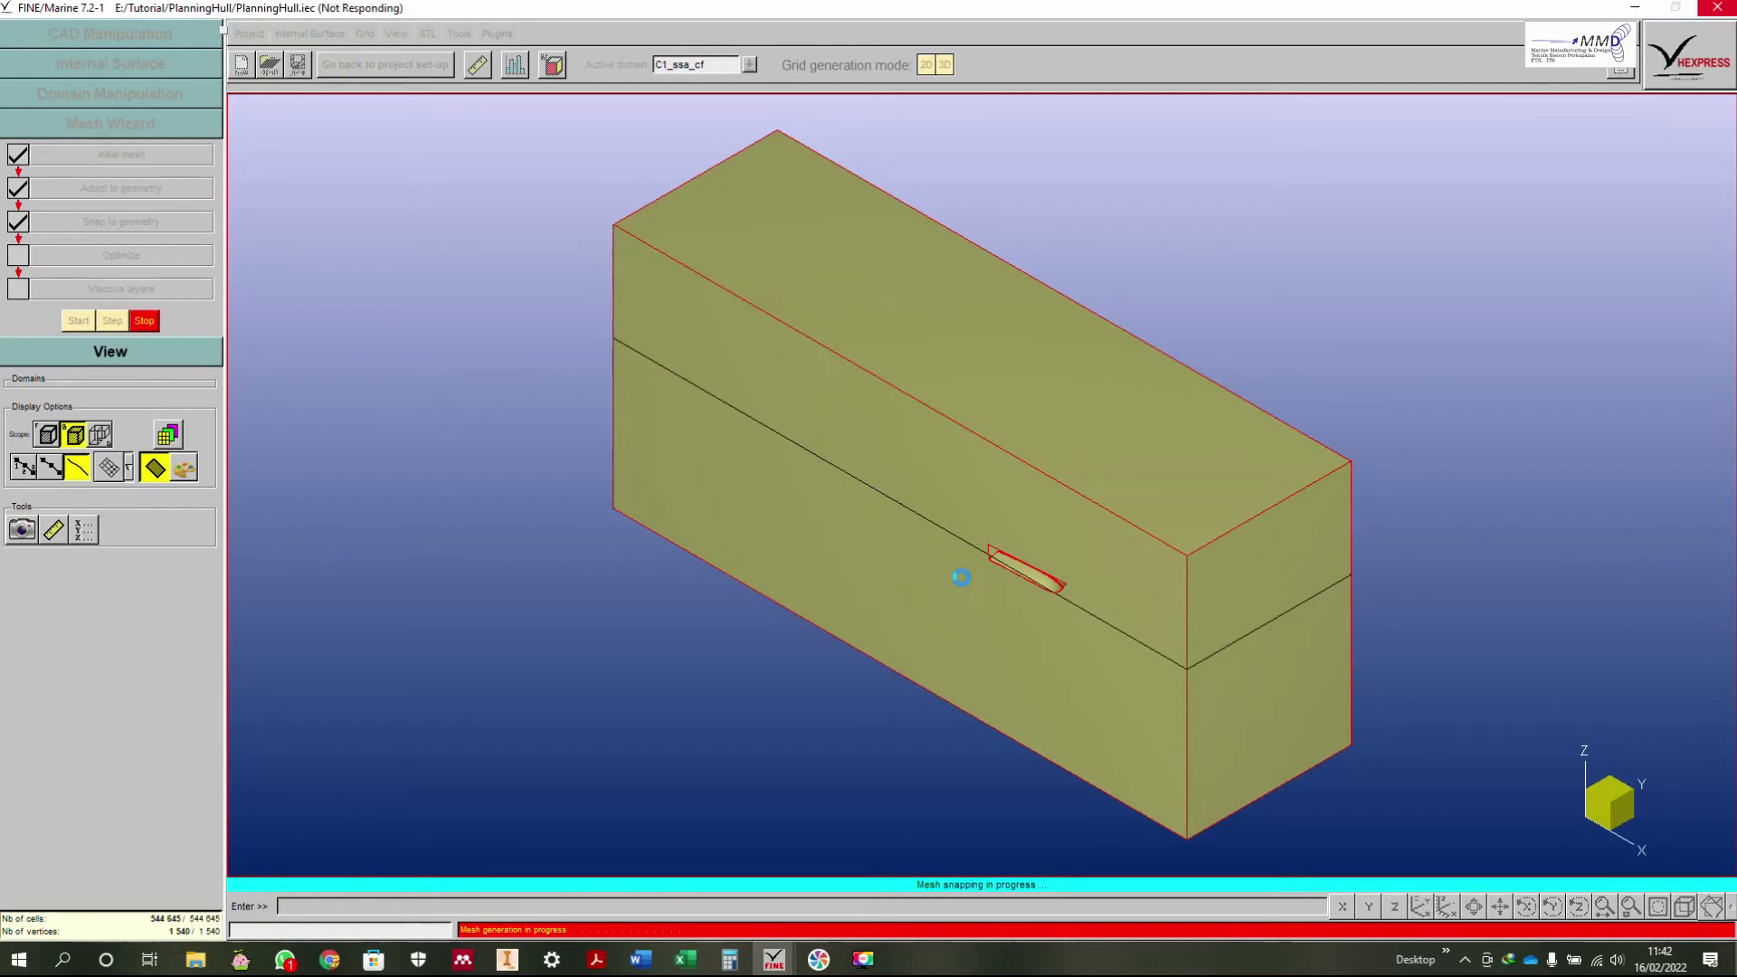
Step: Include the Optimize and Viscous layers stages in the mesh generation and accept the optimization parameters after checking the advanced ones
left_click(18, 255)
left_click(18, 288)
left_click(118, 263)
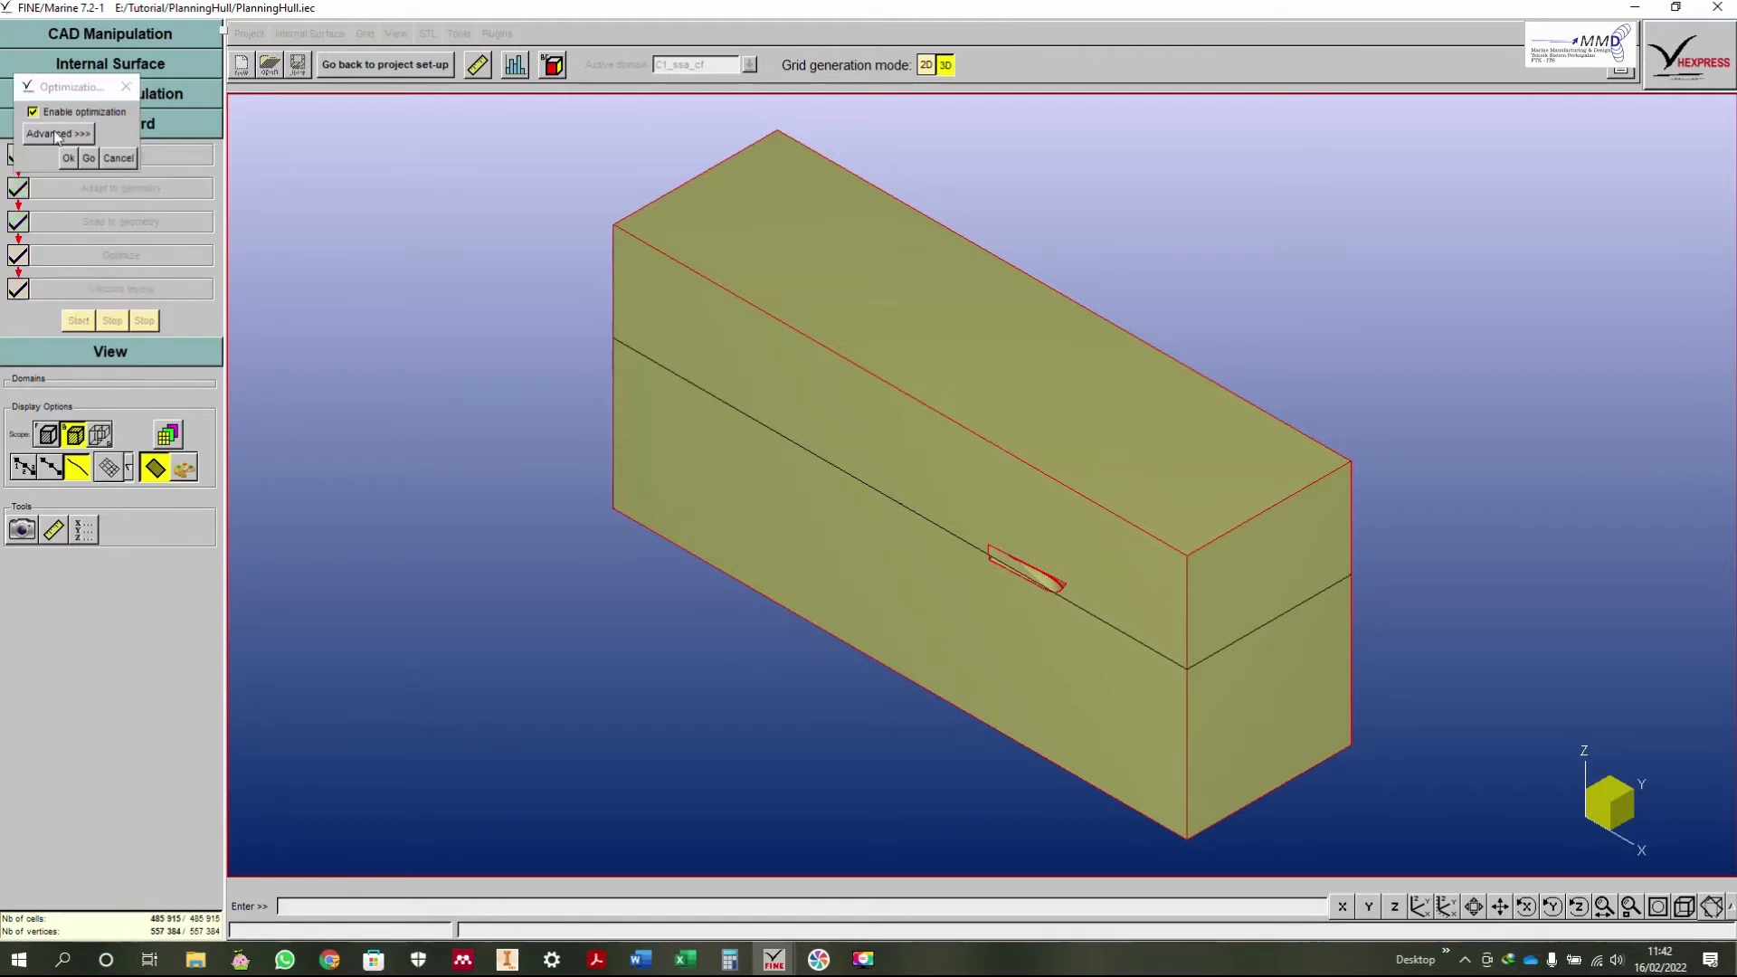
left_click(58, 133)
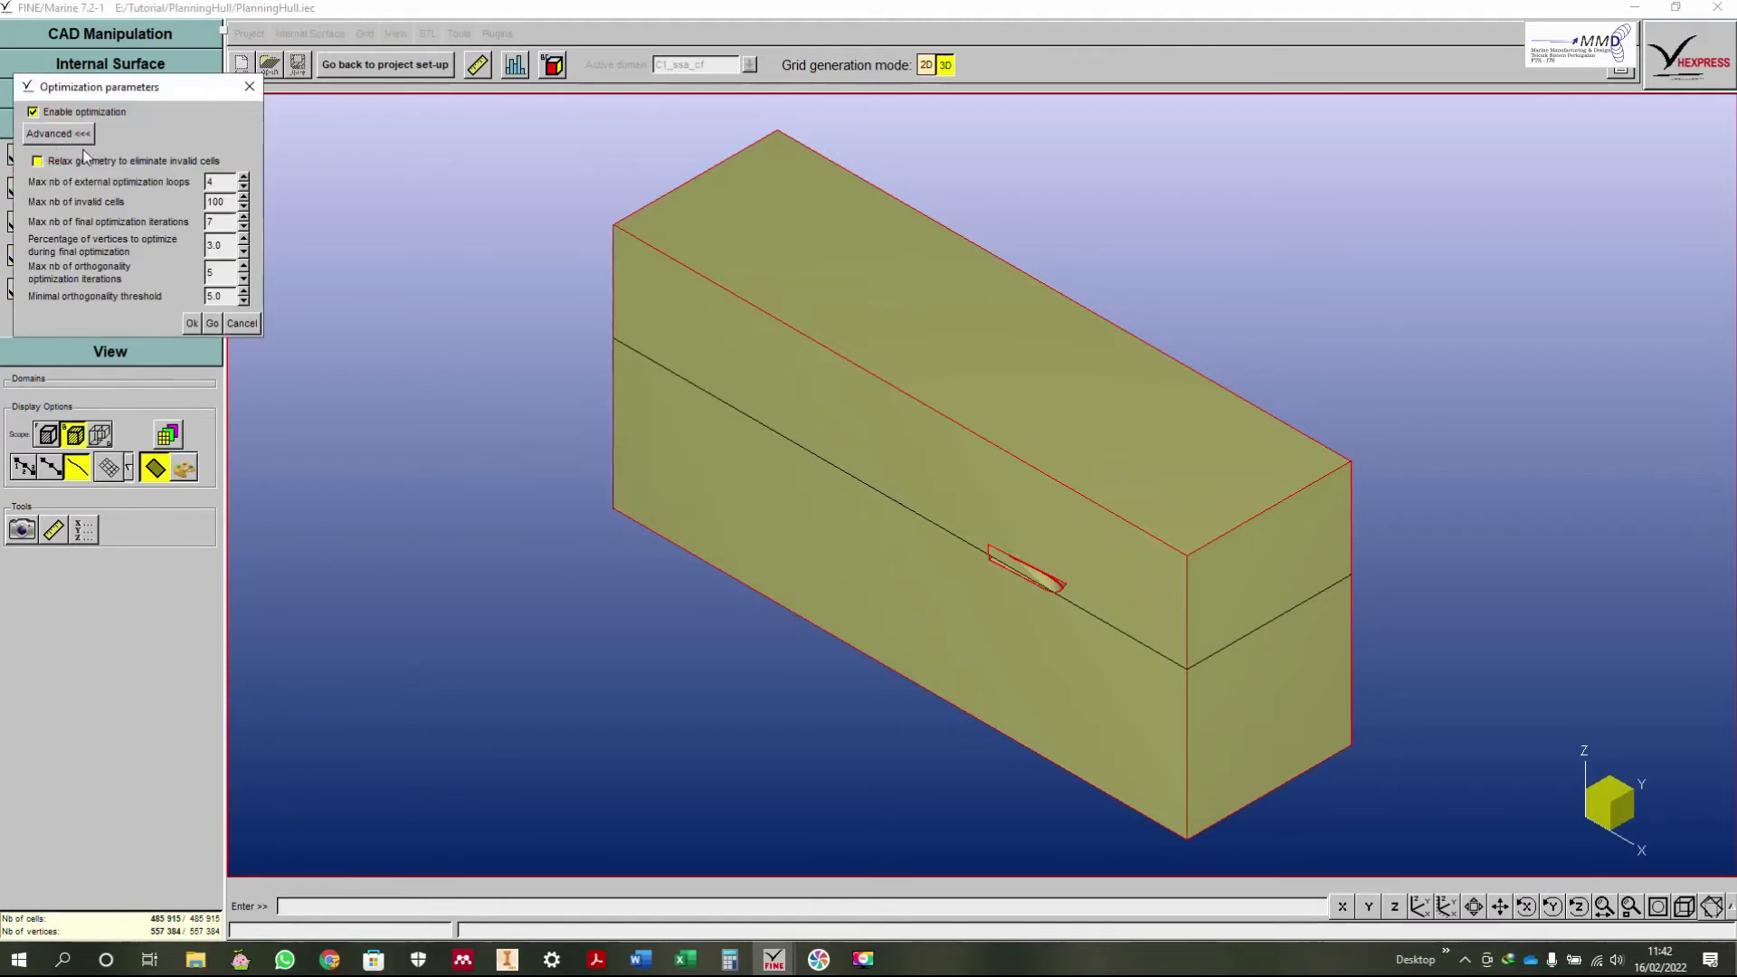
left_click(192, 323)
Step: Check the viscous layer settings of the Hull, CHINE_b1, DECK_b1 and TRANSOM_b1 surfaces, accept them, and start generating the mesh
left_click(95, 290)
left_click(100, 118)
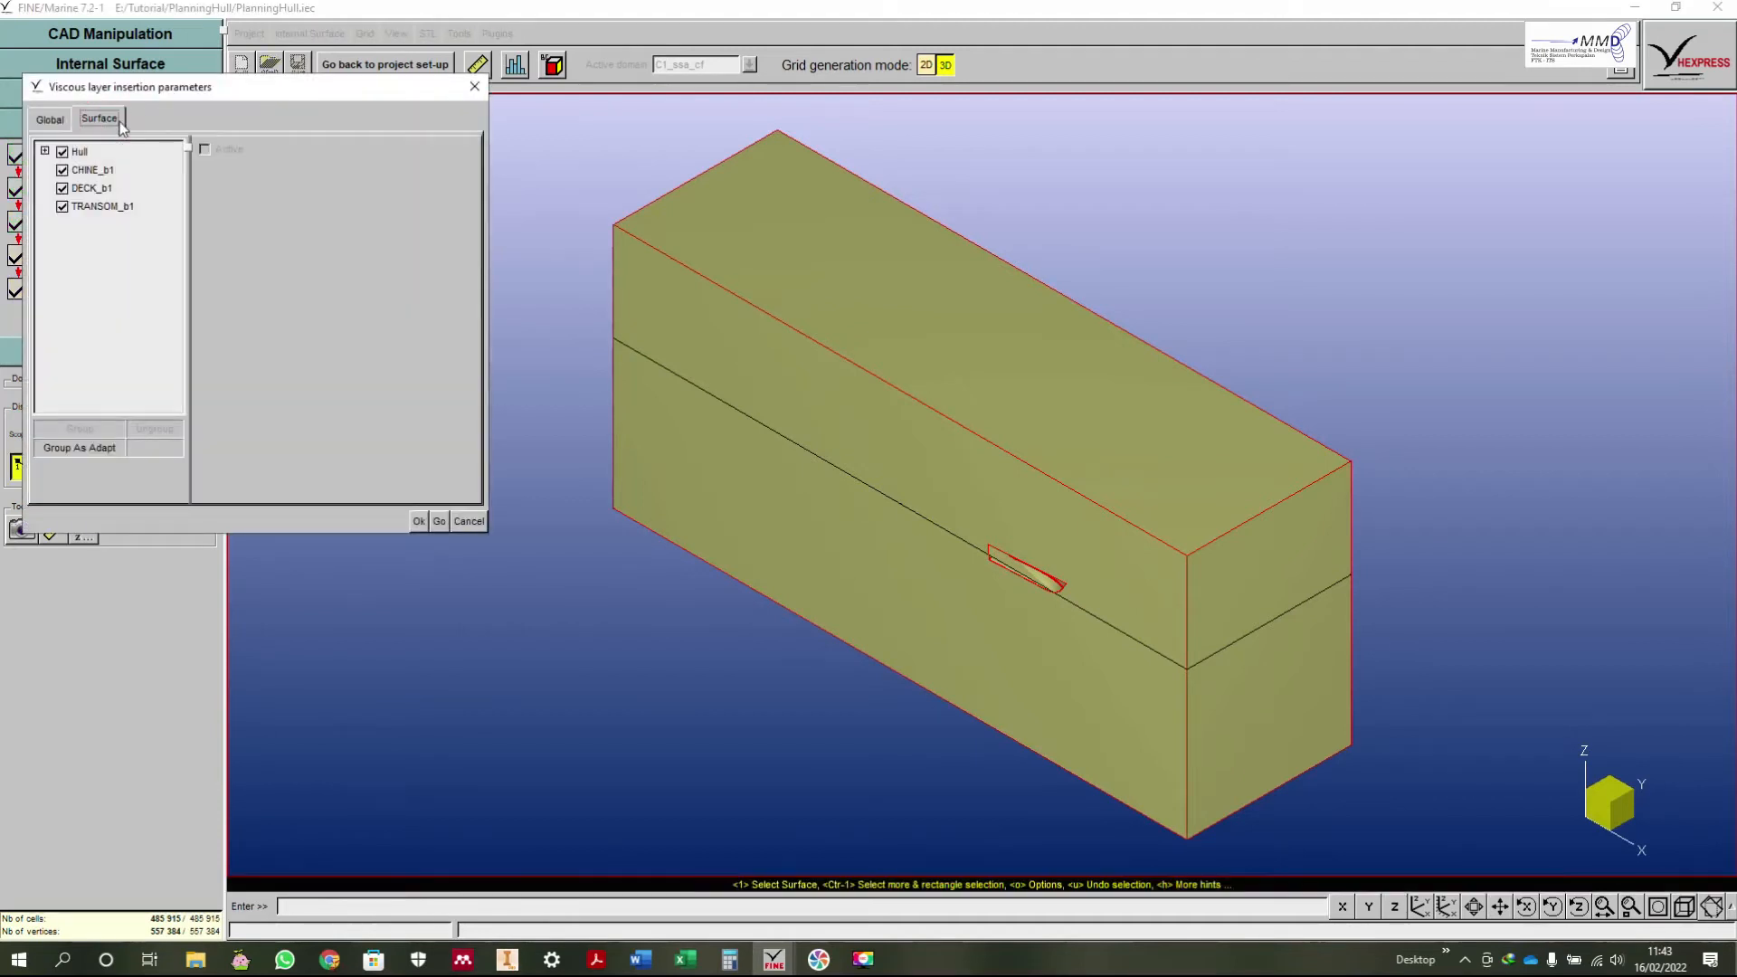
left_click(82, 152)
left_click(91, 170)
left_click(98, 189)
left_click(99, 208)
left_click(96, 187)
left_click(80, 152)
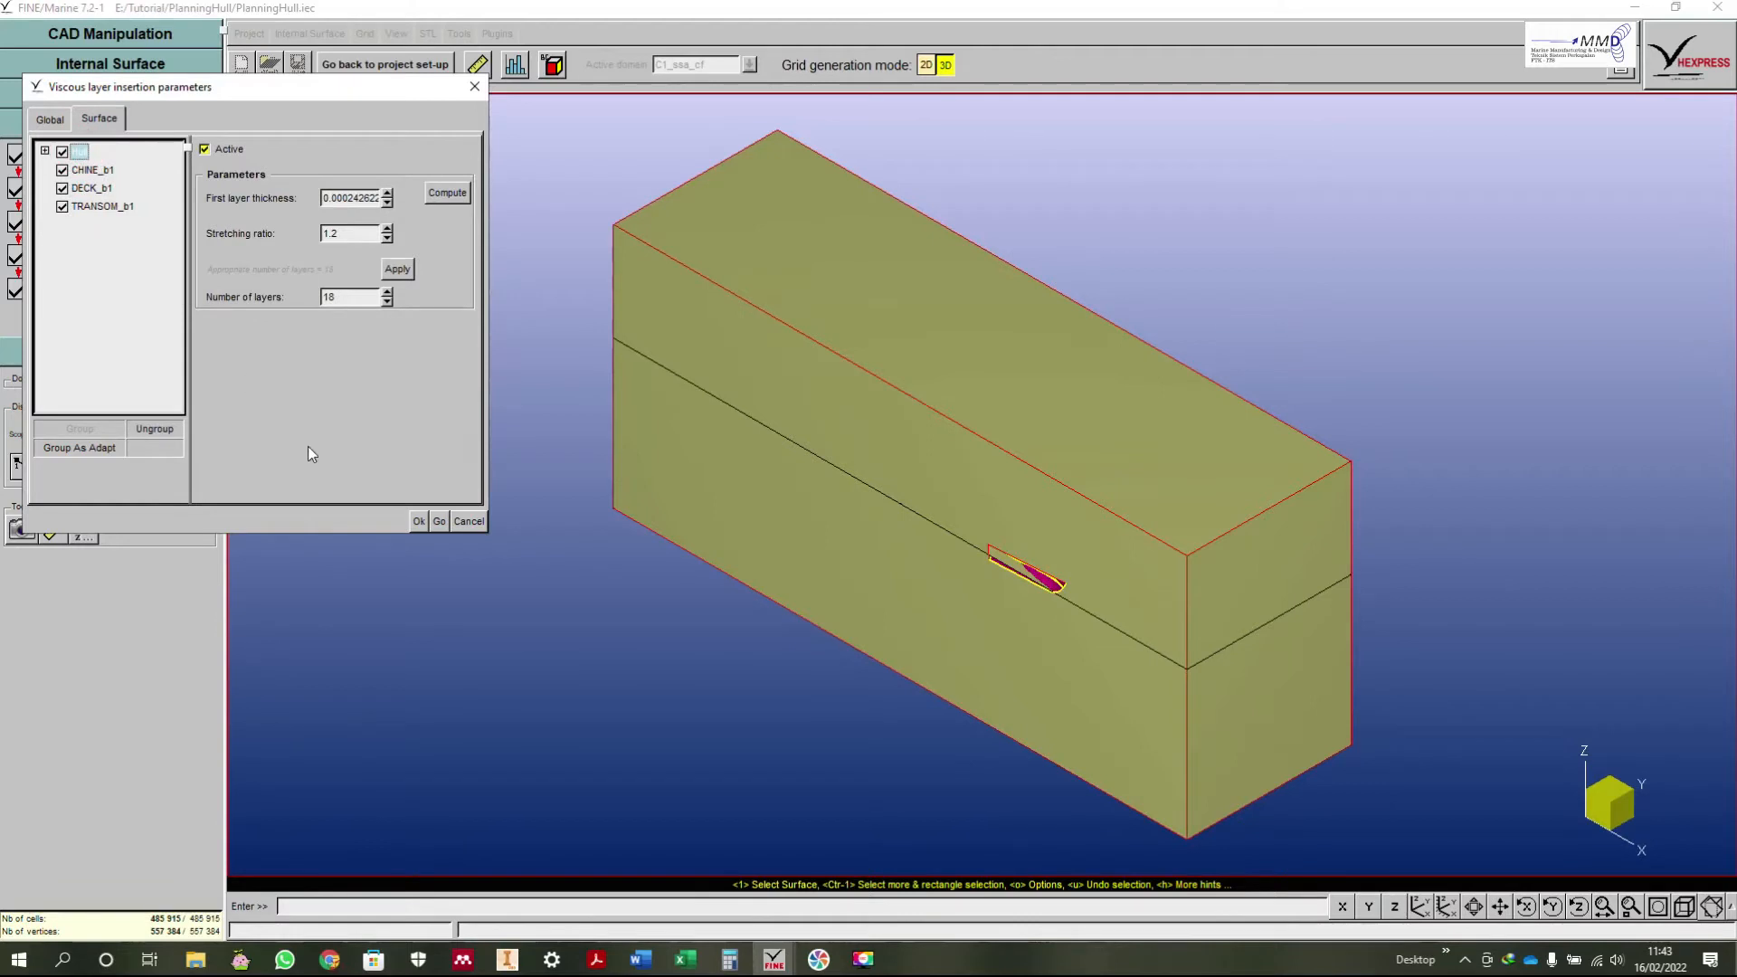
left_click(419, 523)
left_click(80, 322)
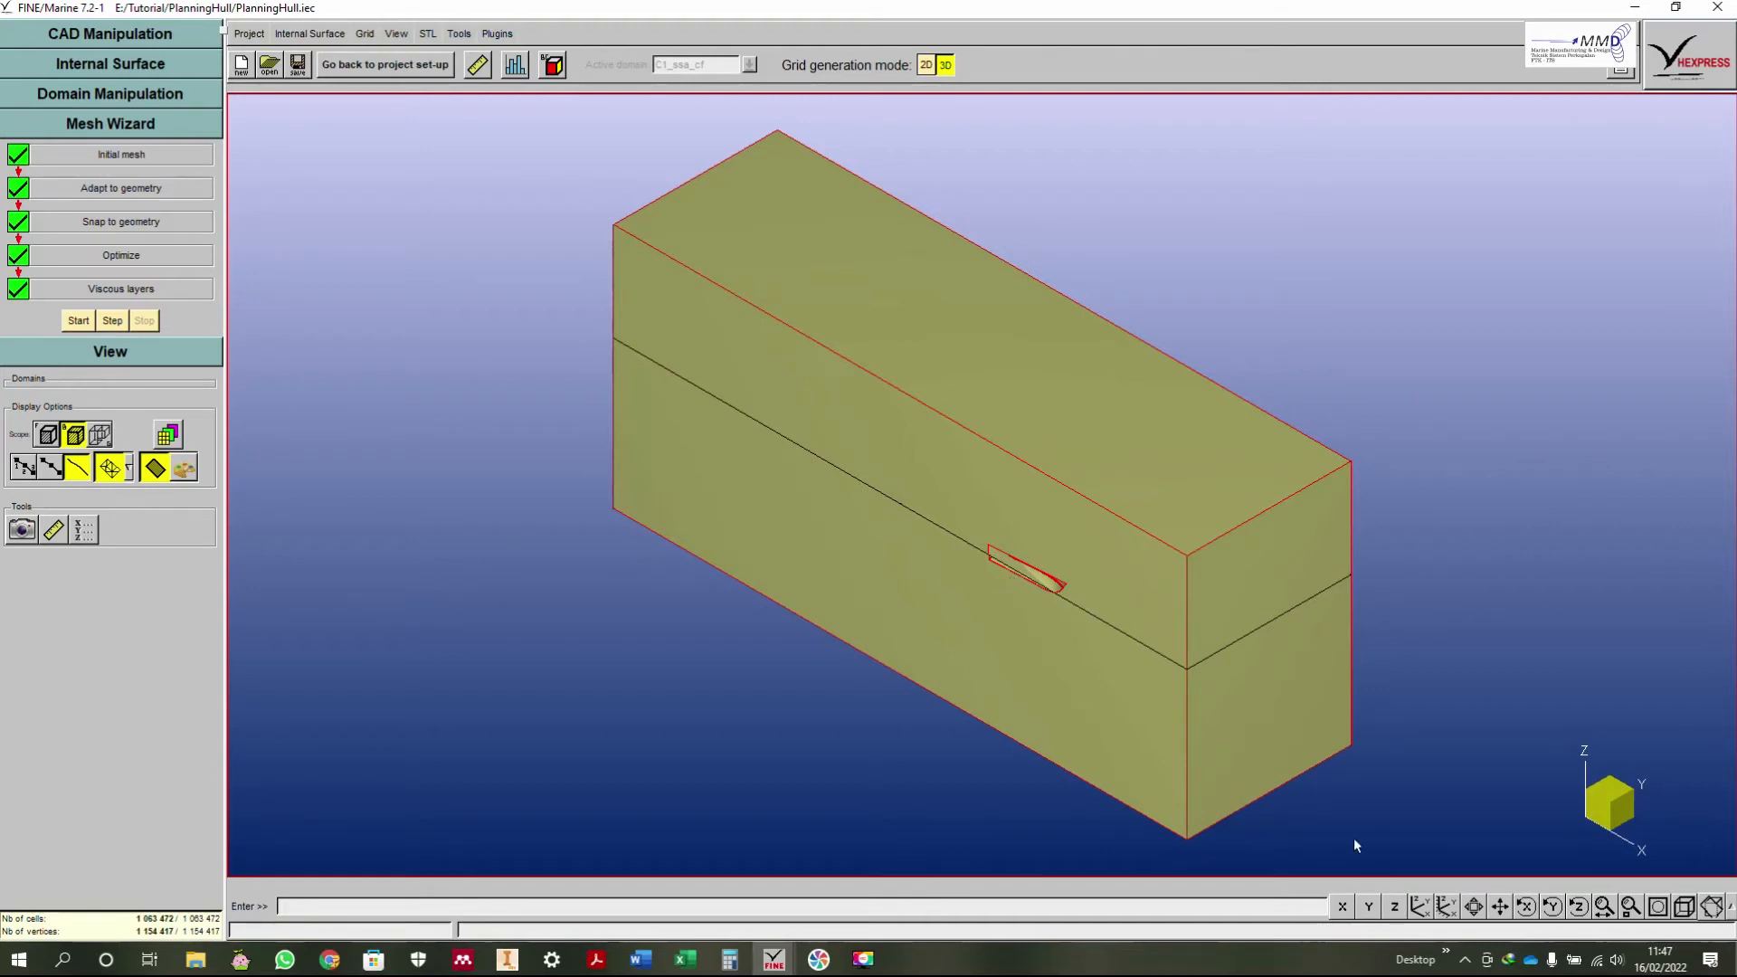
Step: Examine the hull's trim and position in the domain relative to the free surface in a side view along Y
left_click(1683, 906)
left_click(1368, 912)
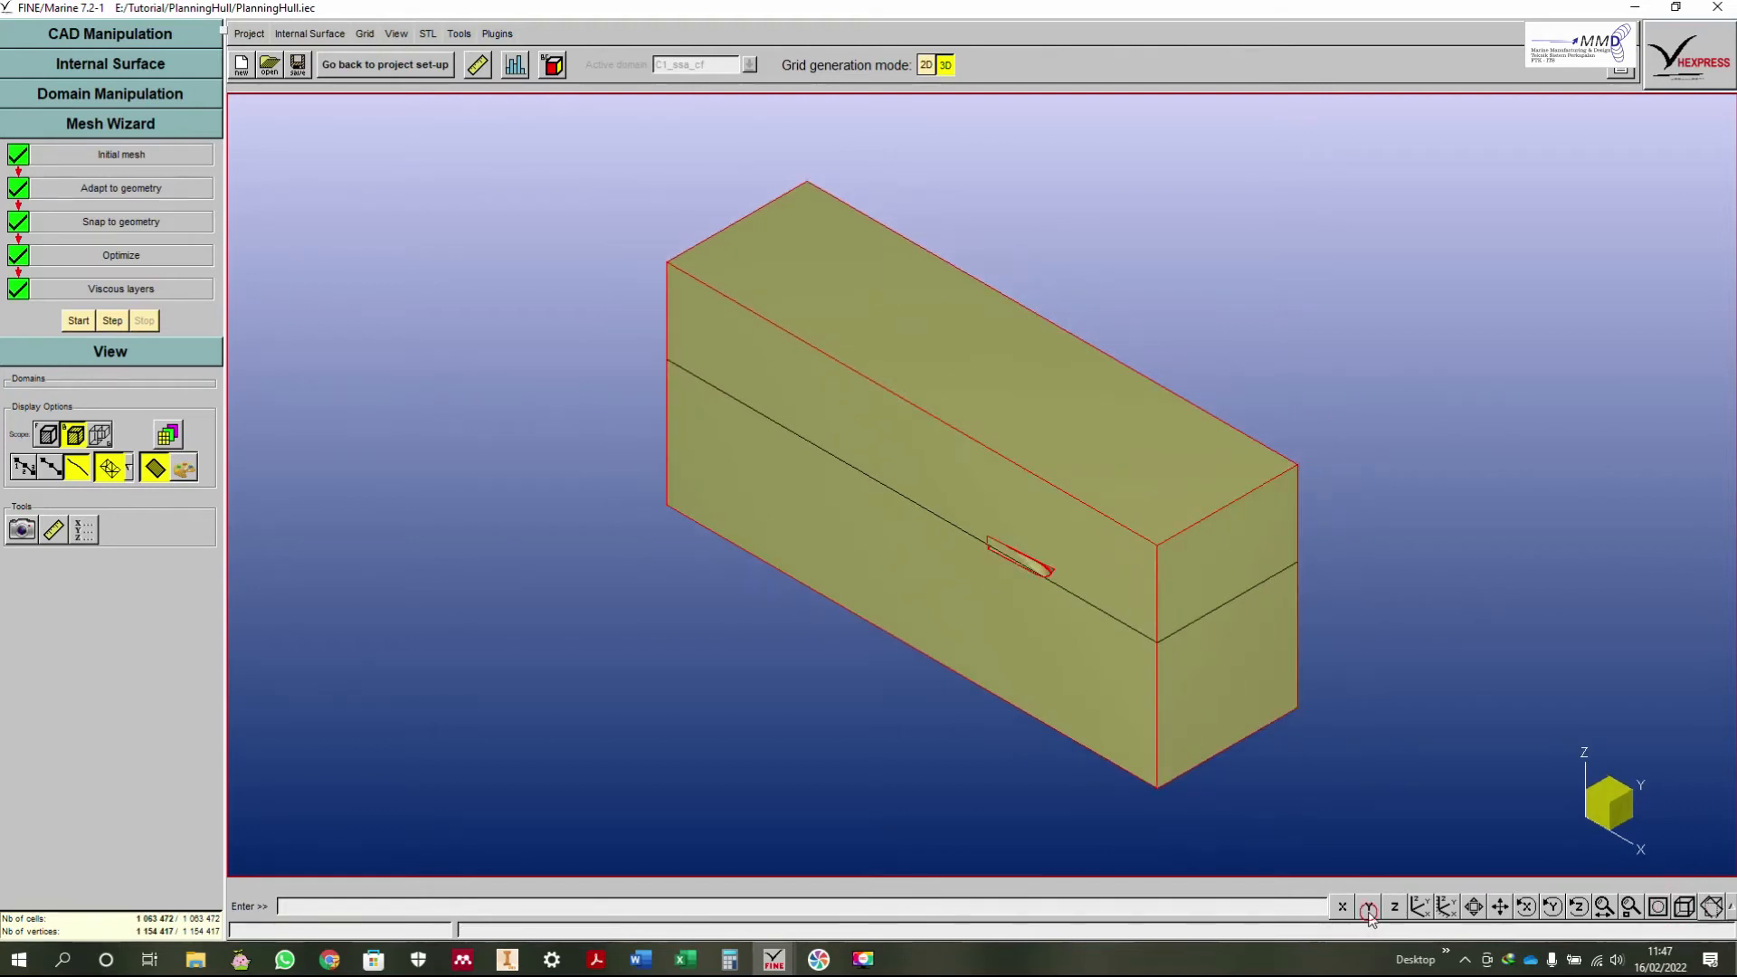
scroll(1151, 492, "up", 10)
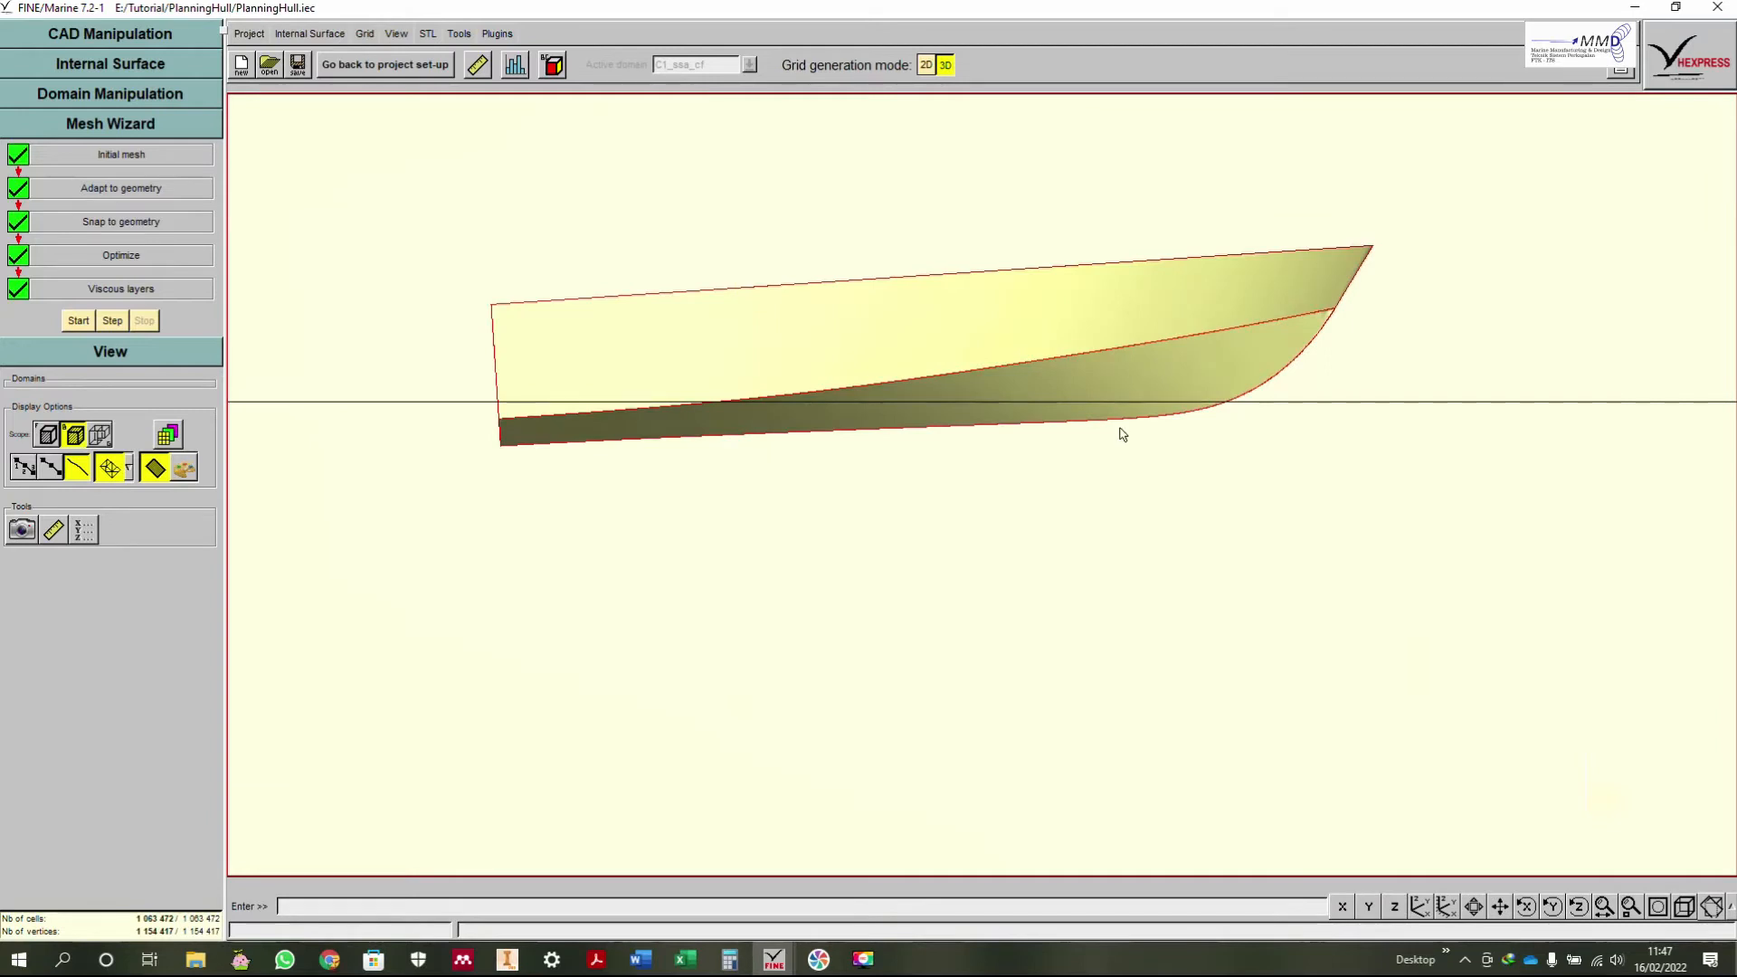
scroll(1065, 476, "down", 1)
scroll(1174, 702, "down", 8)
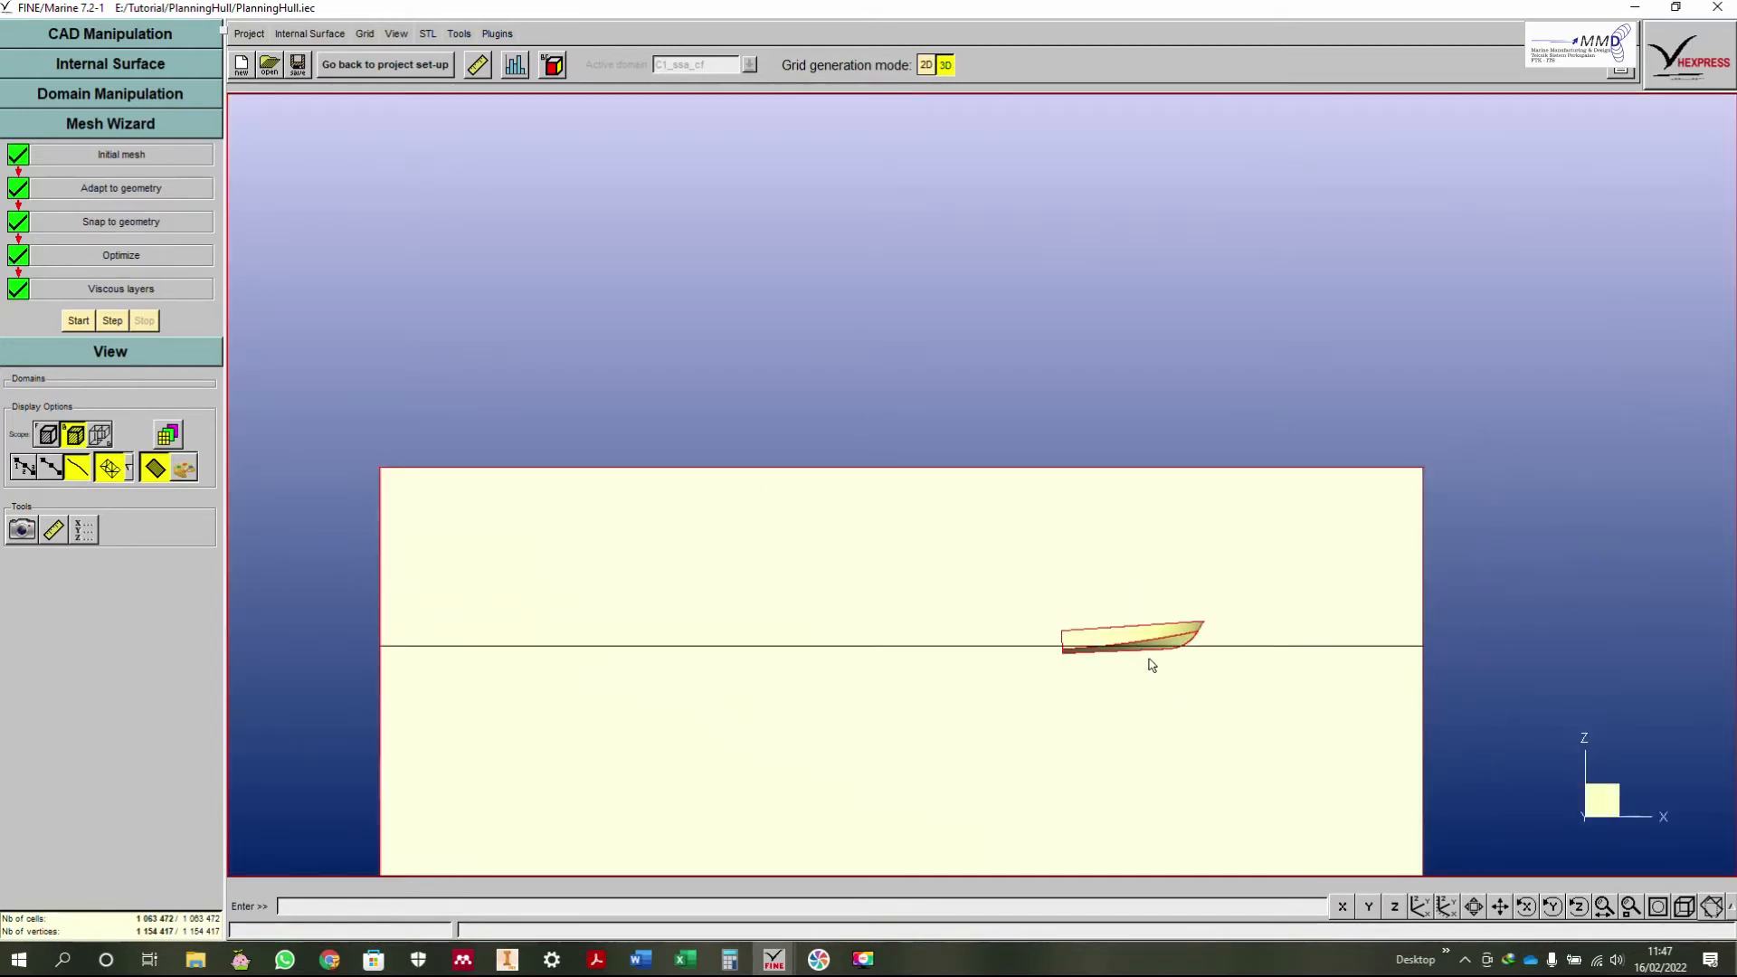
scroll(1153, 692, "down", 3)
scroll(1148, 736, "up", 5)
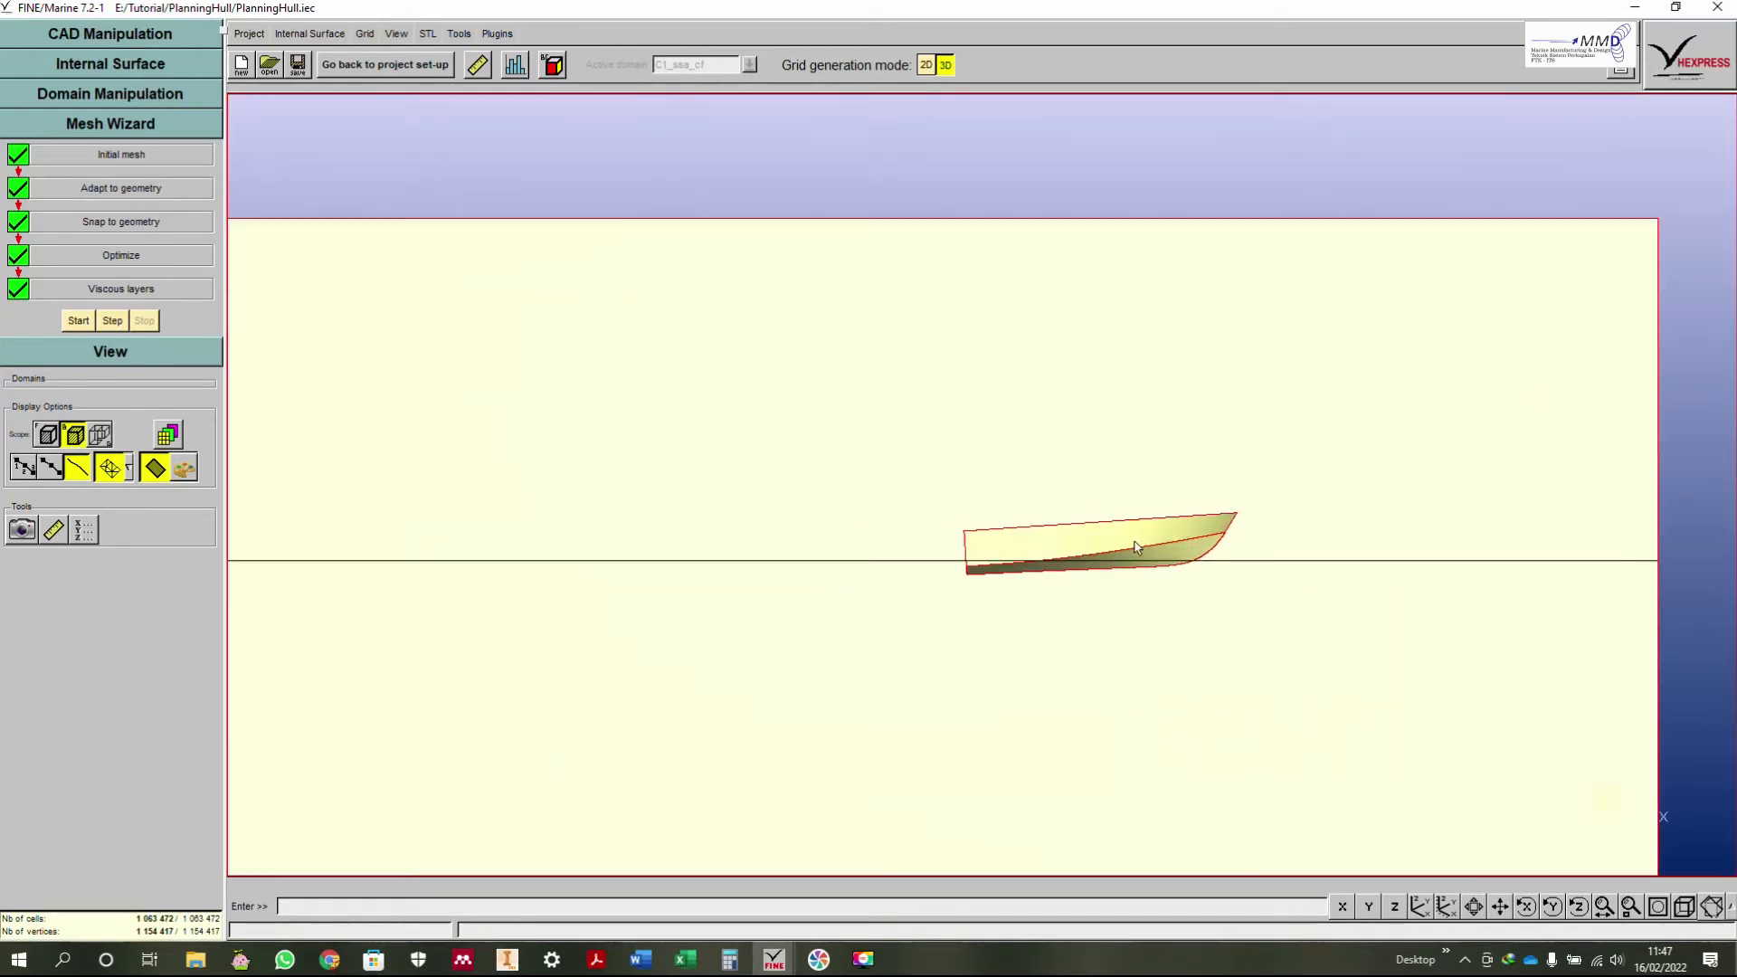
scroll(1140, 548, "up", 6)
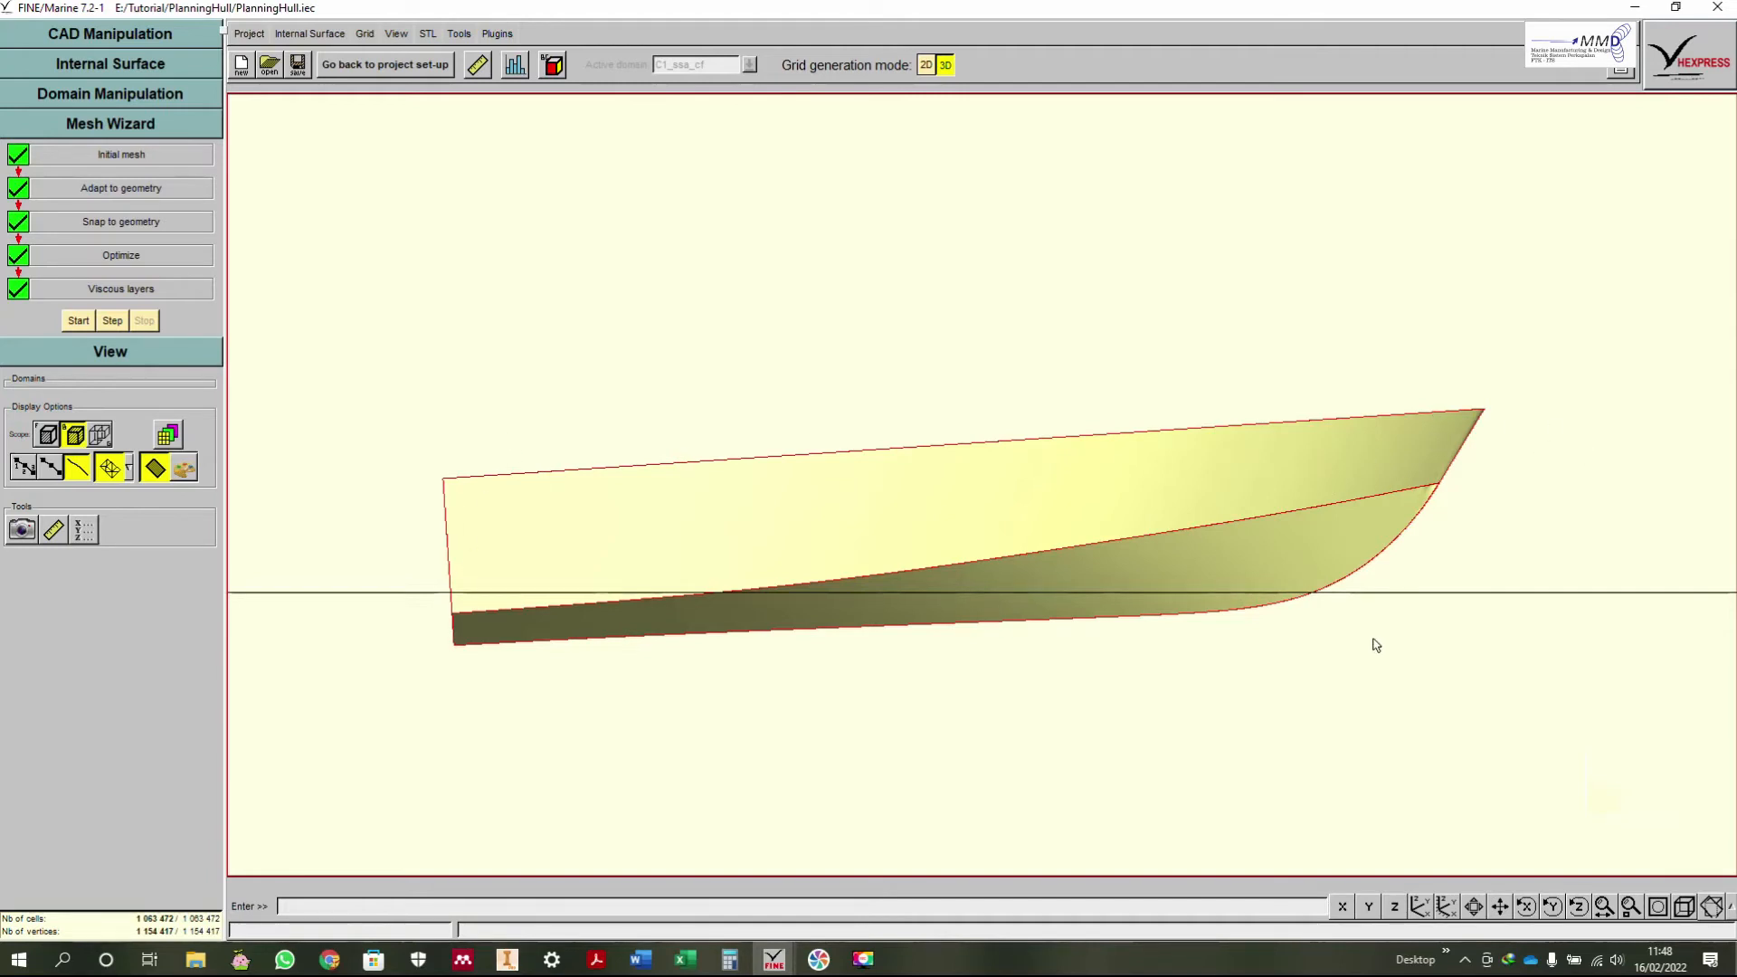
scroll(1197, 633, "down", 15)
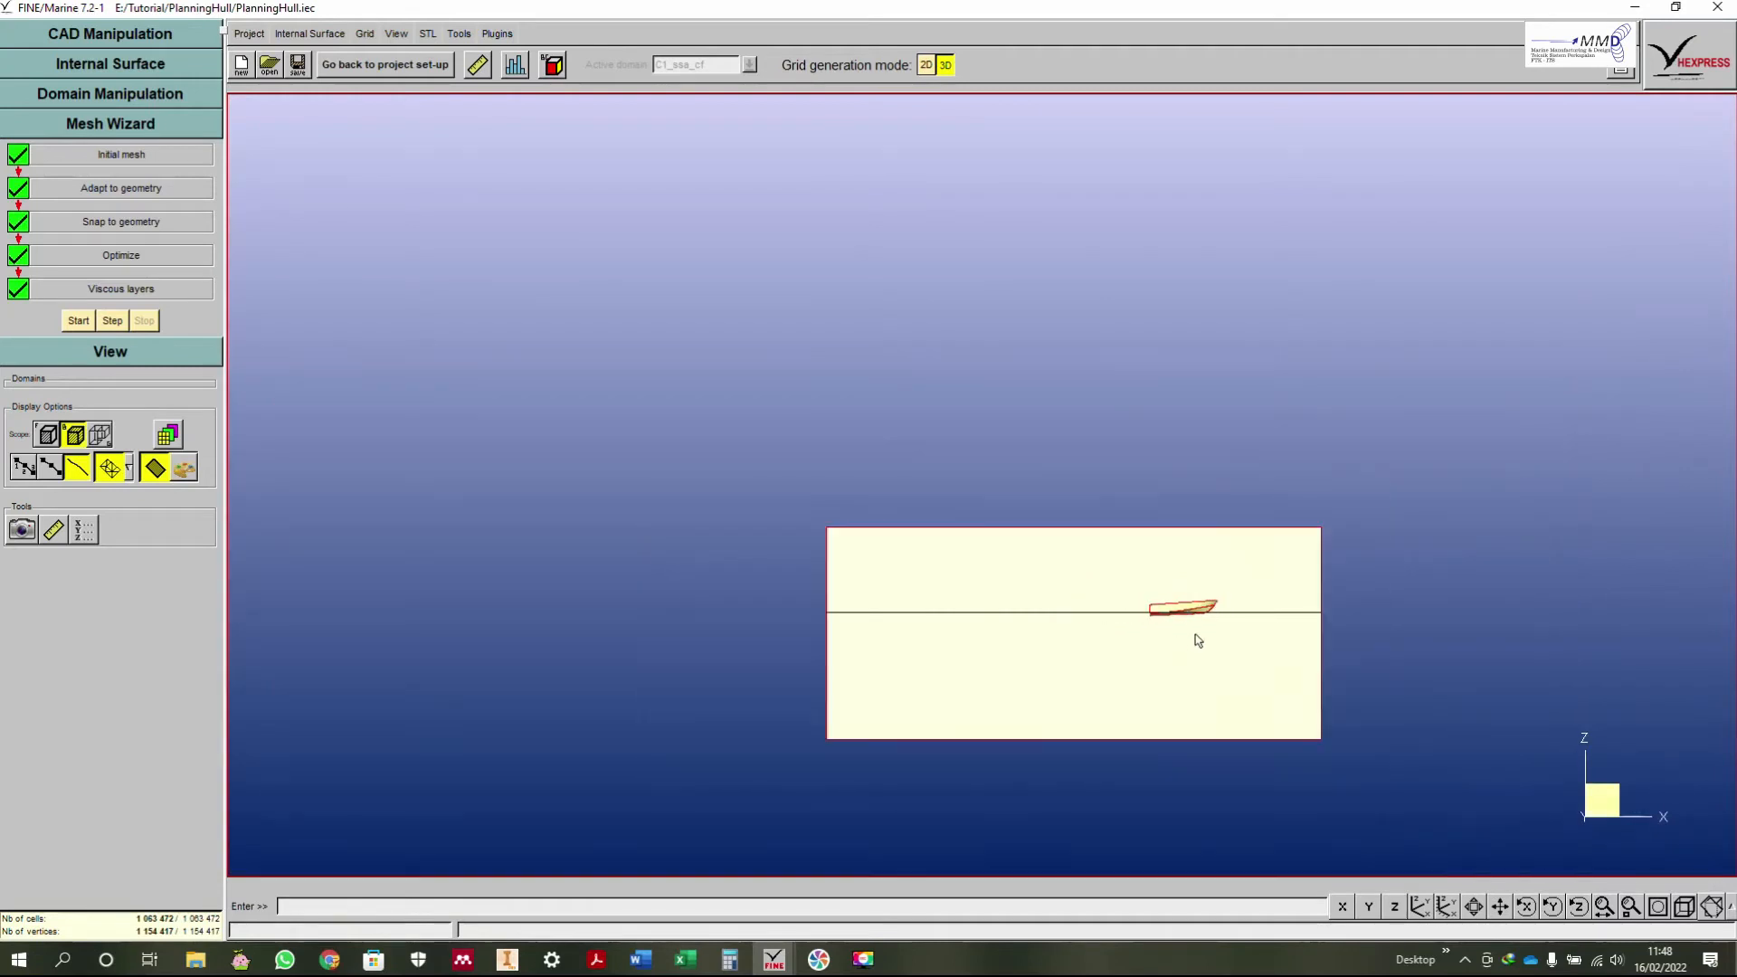
scroll(1203, 514, "up", 15)
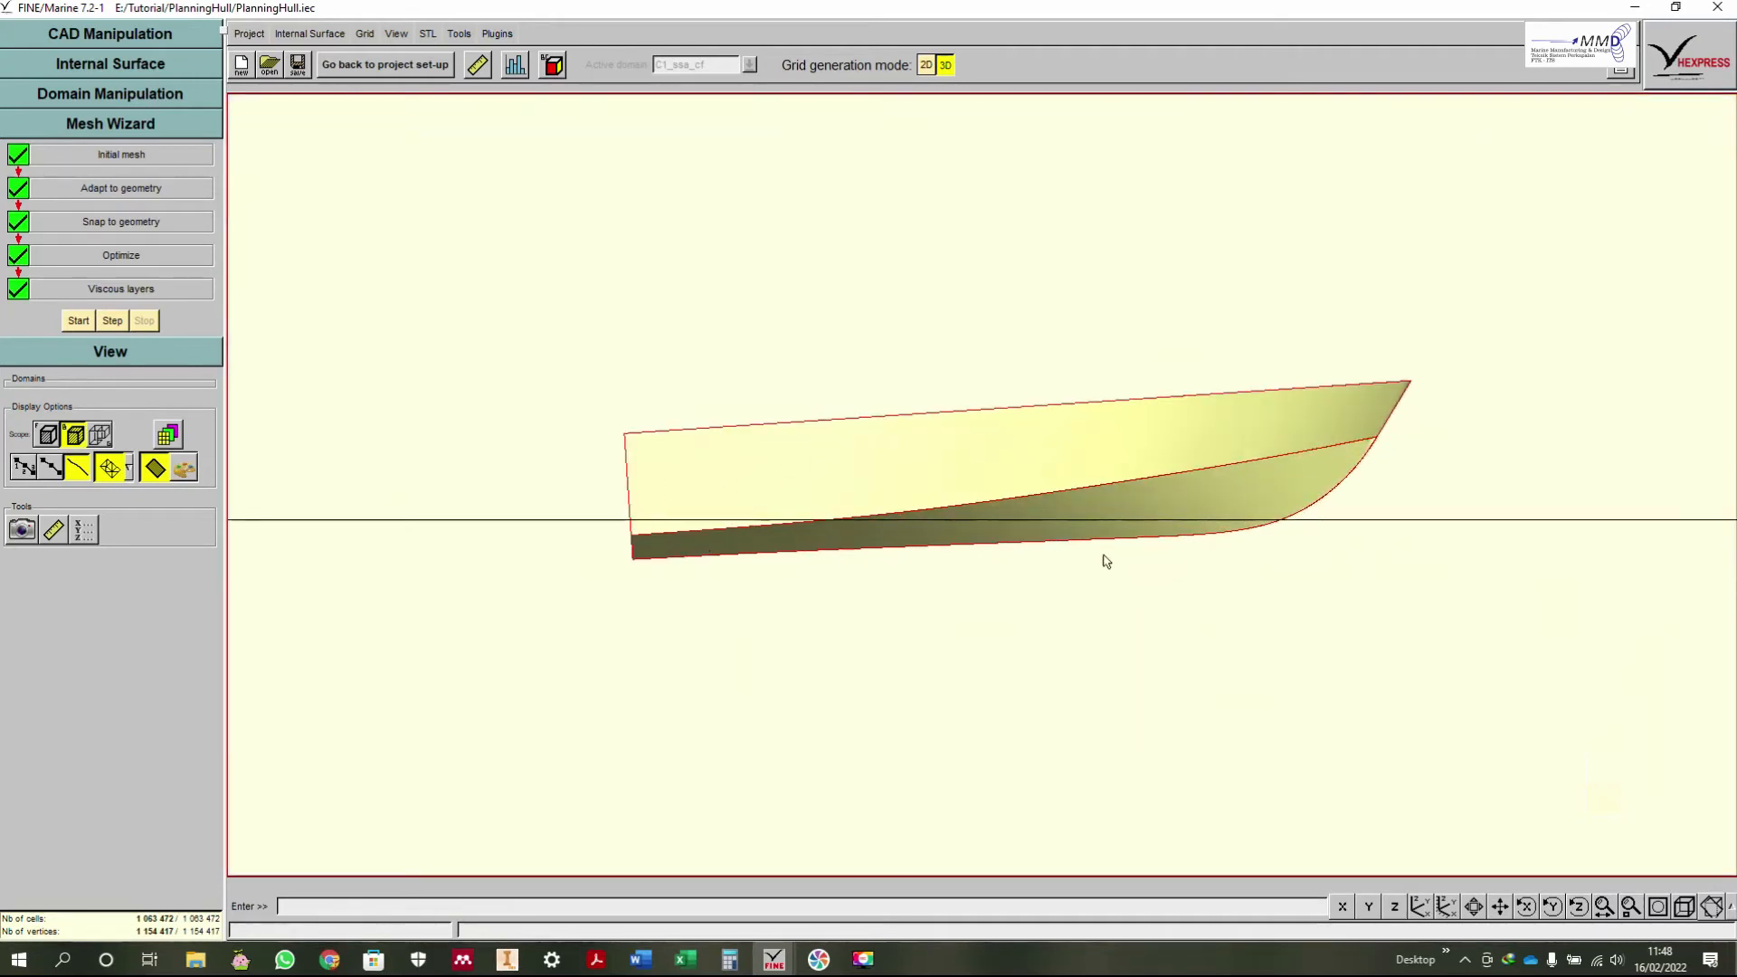
Step: Compare the hull and its surrounding domain in isometric and side views
left_click(1701, 910)
scroll(1053, 606, "up", 6)
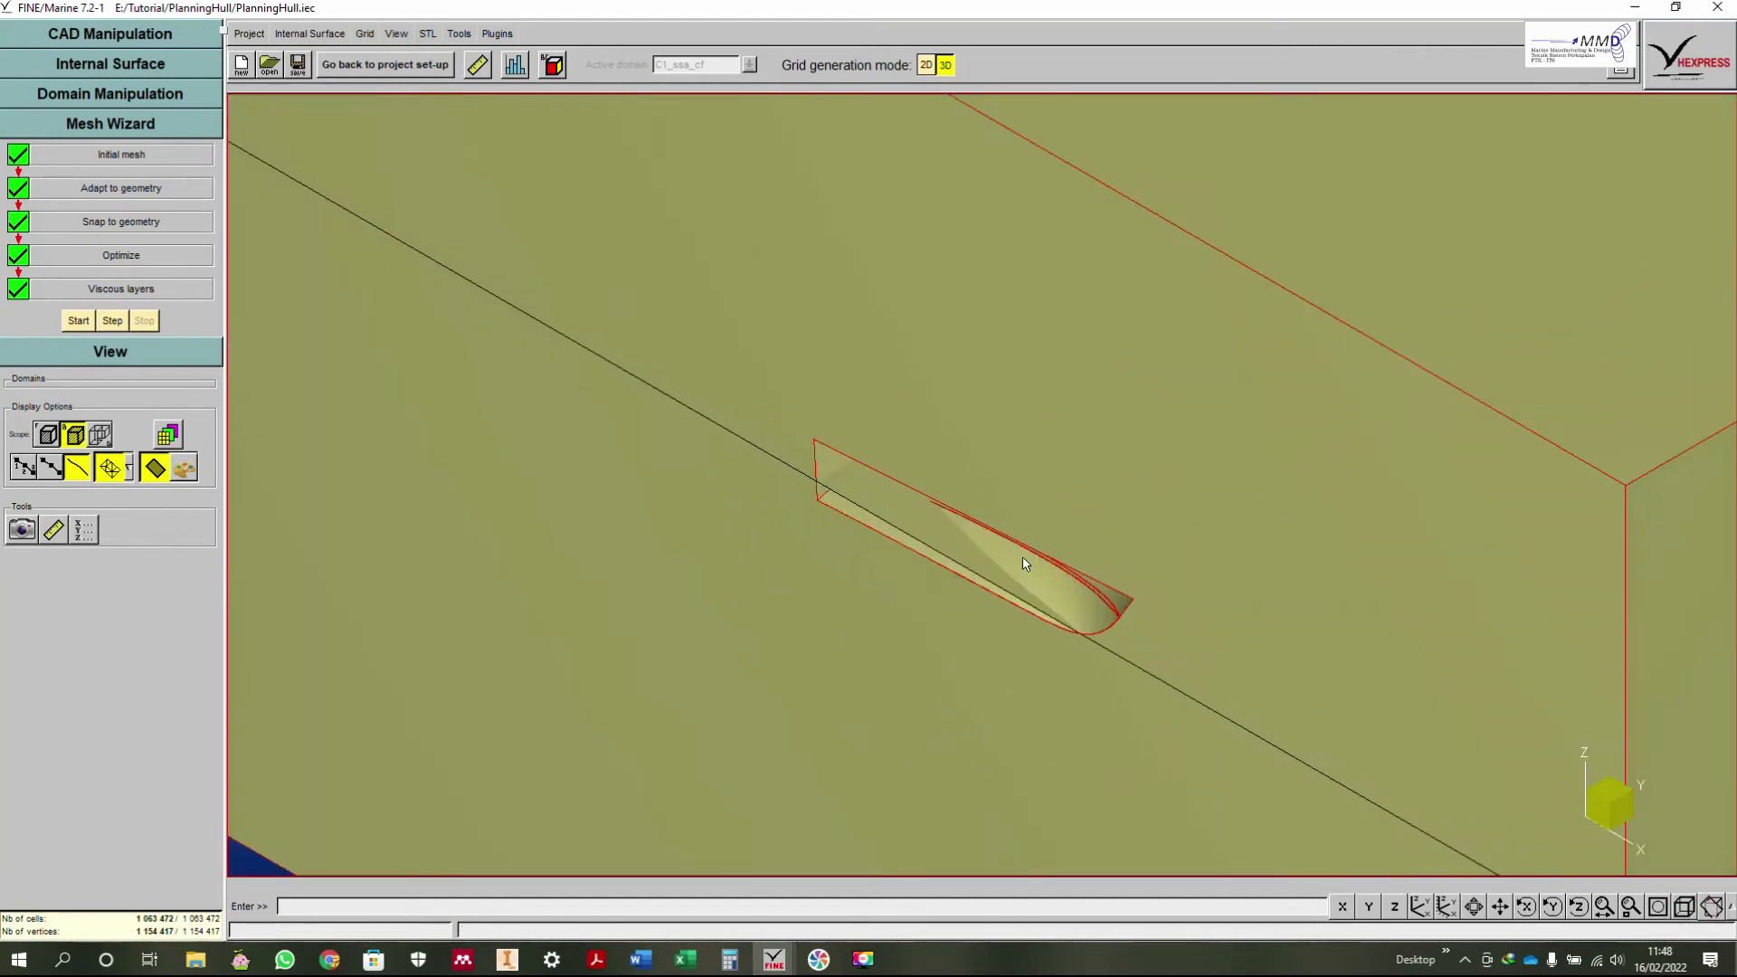
scroll(1055, 620, "down", 4)
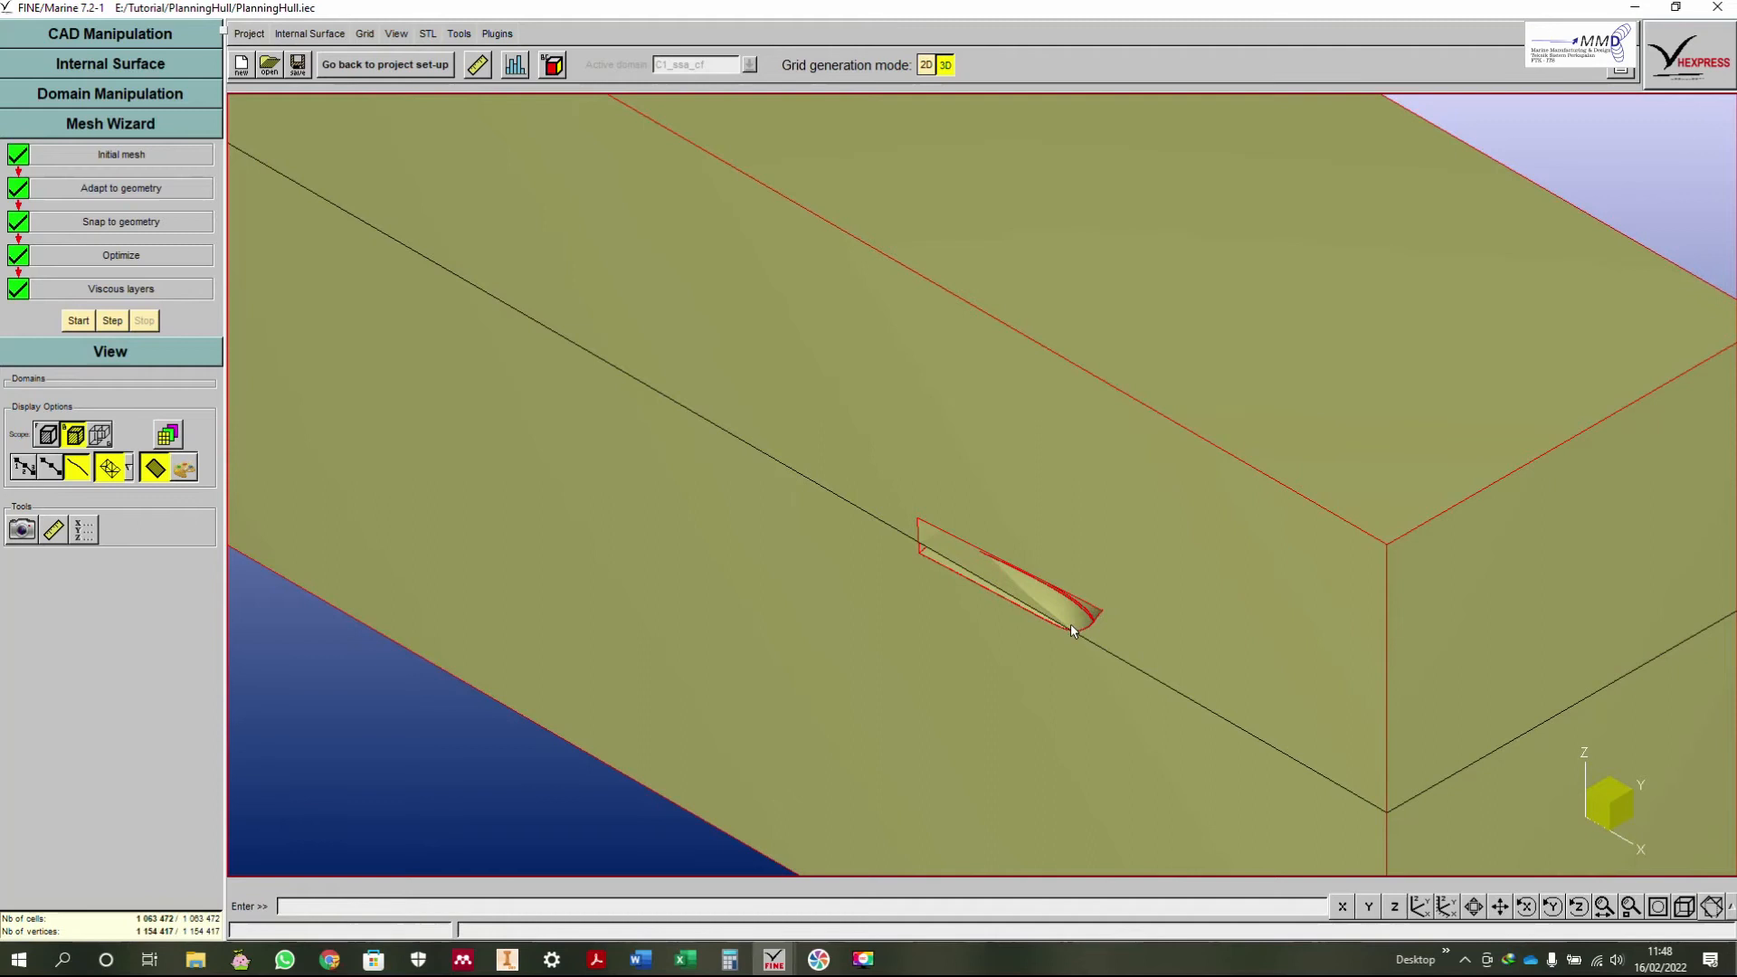
left_click(1367, 906)
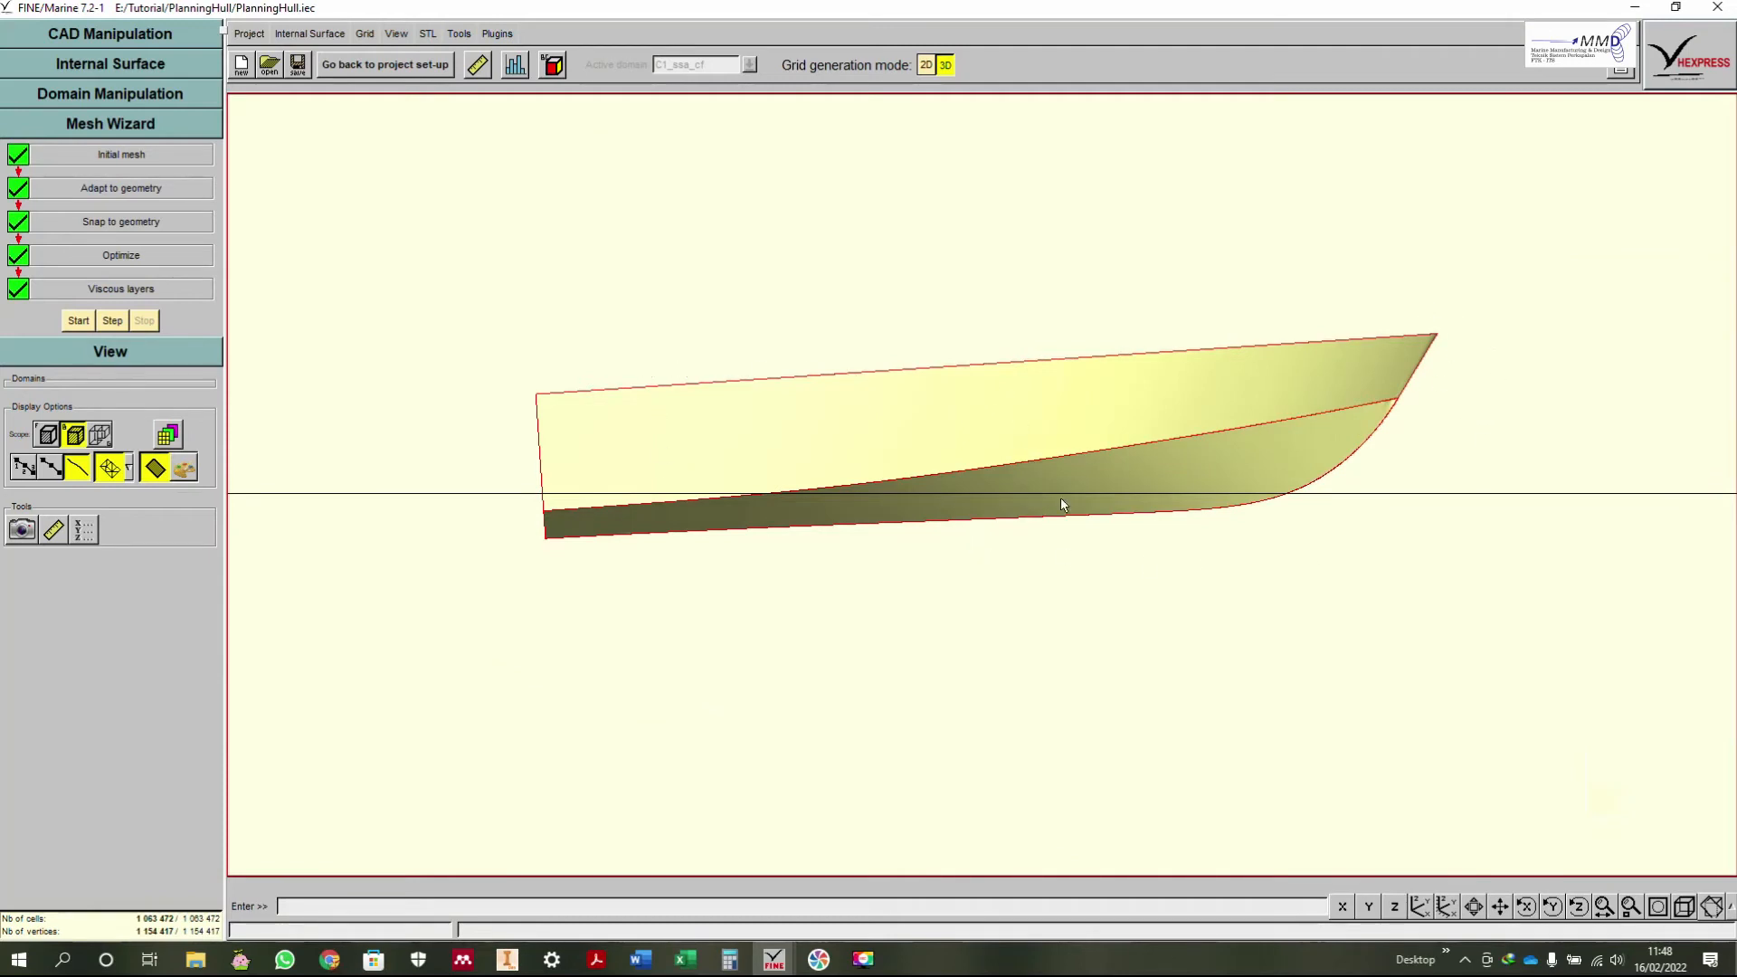
scroll(1155, 588, "down", 1)
scroll(1151, 582, "down", 2)
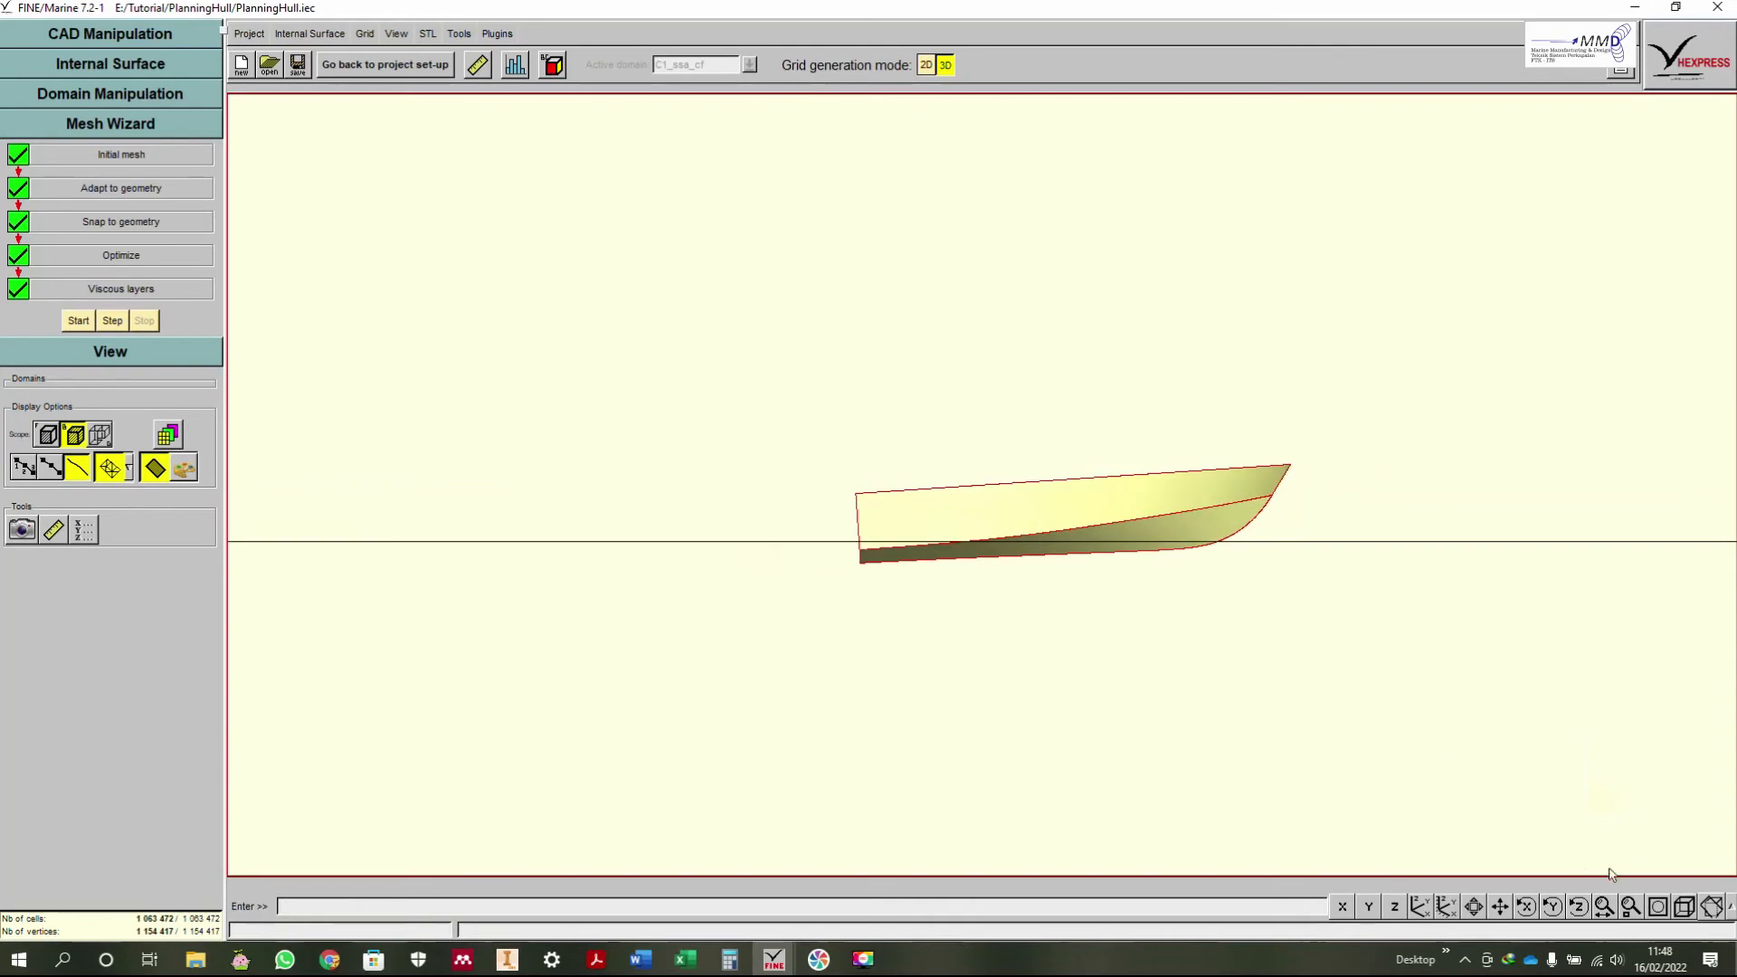
left_click(1687, 906)
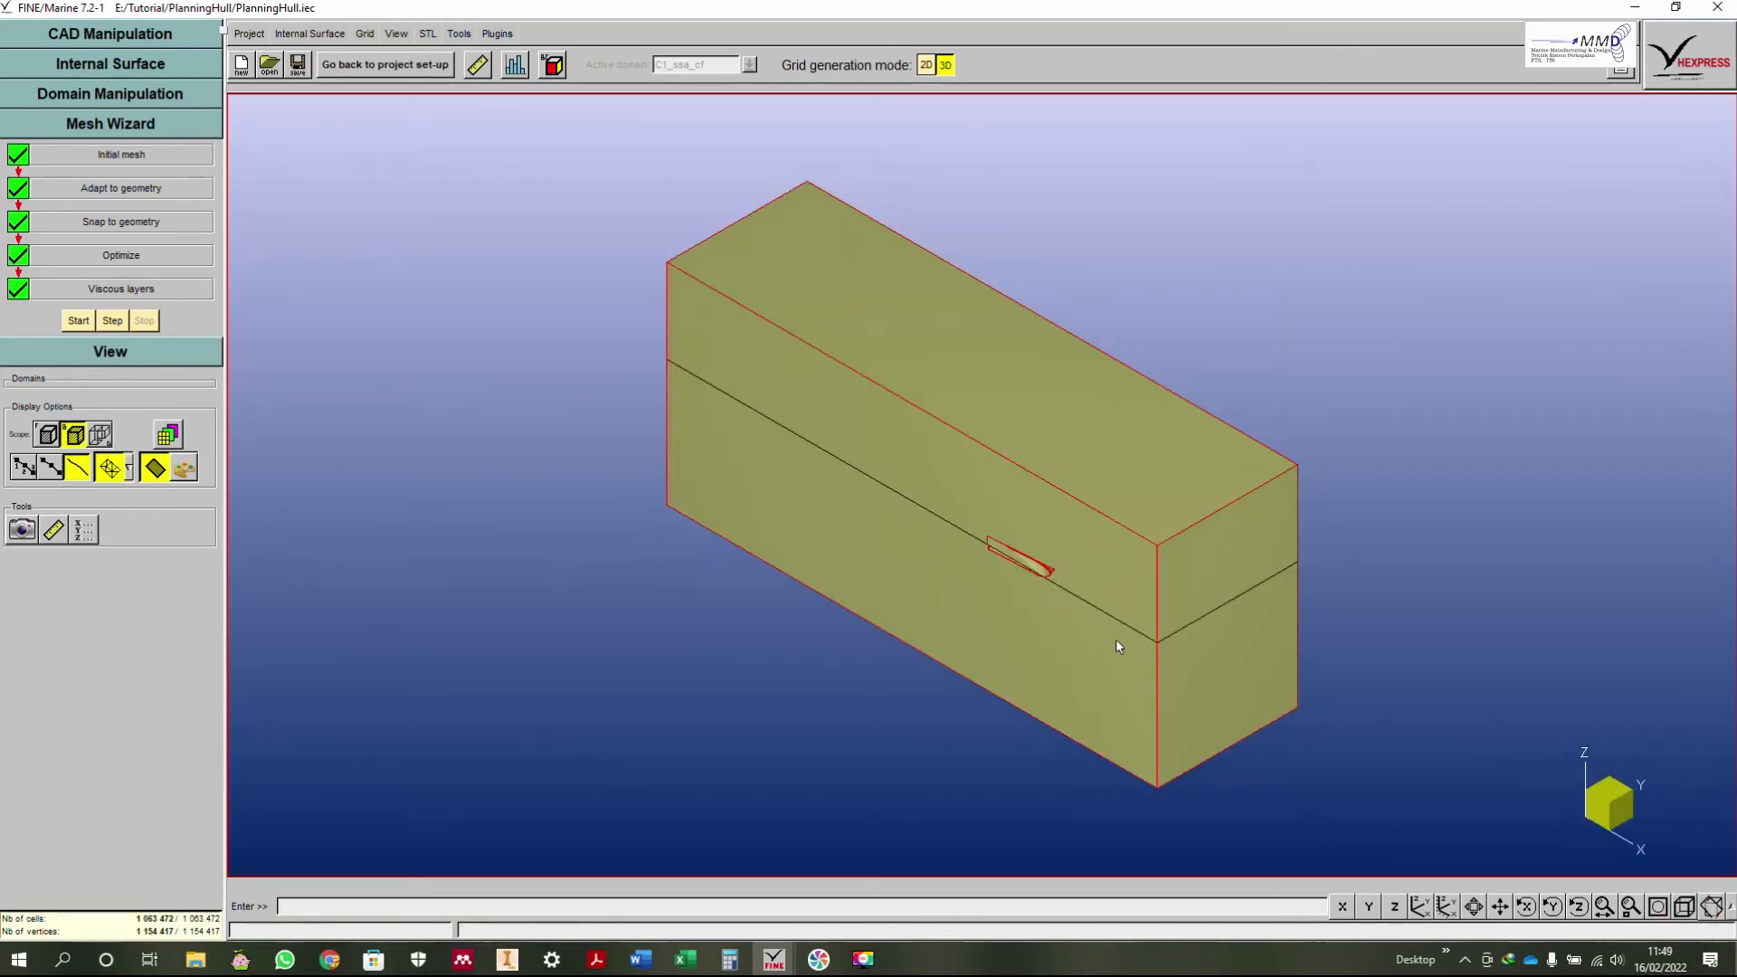
Step: Return to the project set-up, saving the current mesh, and accept the C-Wizard's estimated hydrostatic parameters
left_click(384, 64)
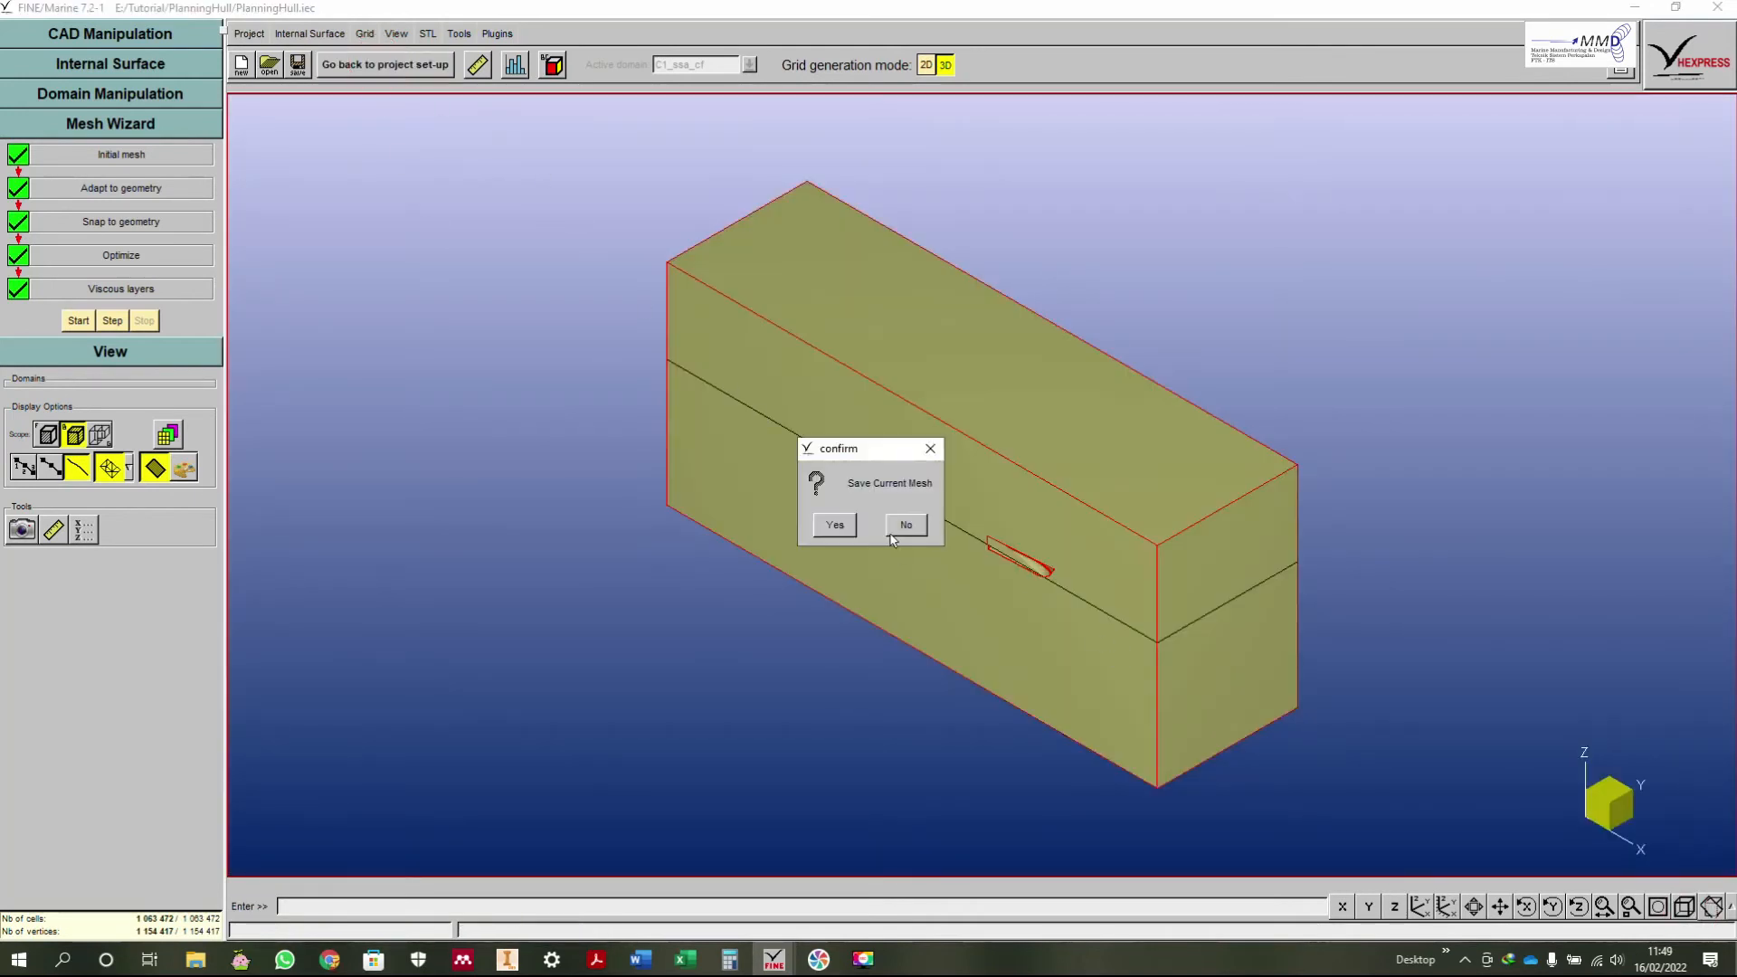
left_click(835, 527)
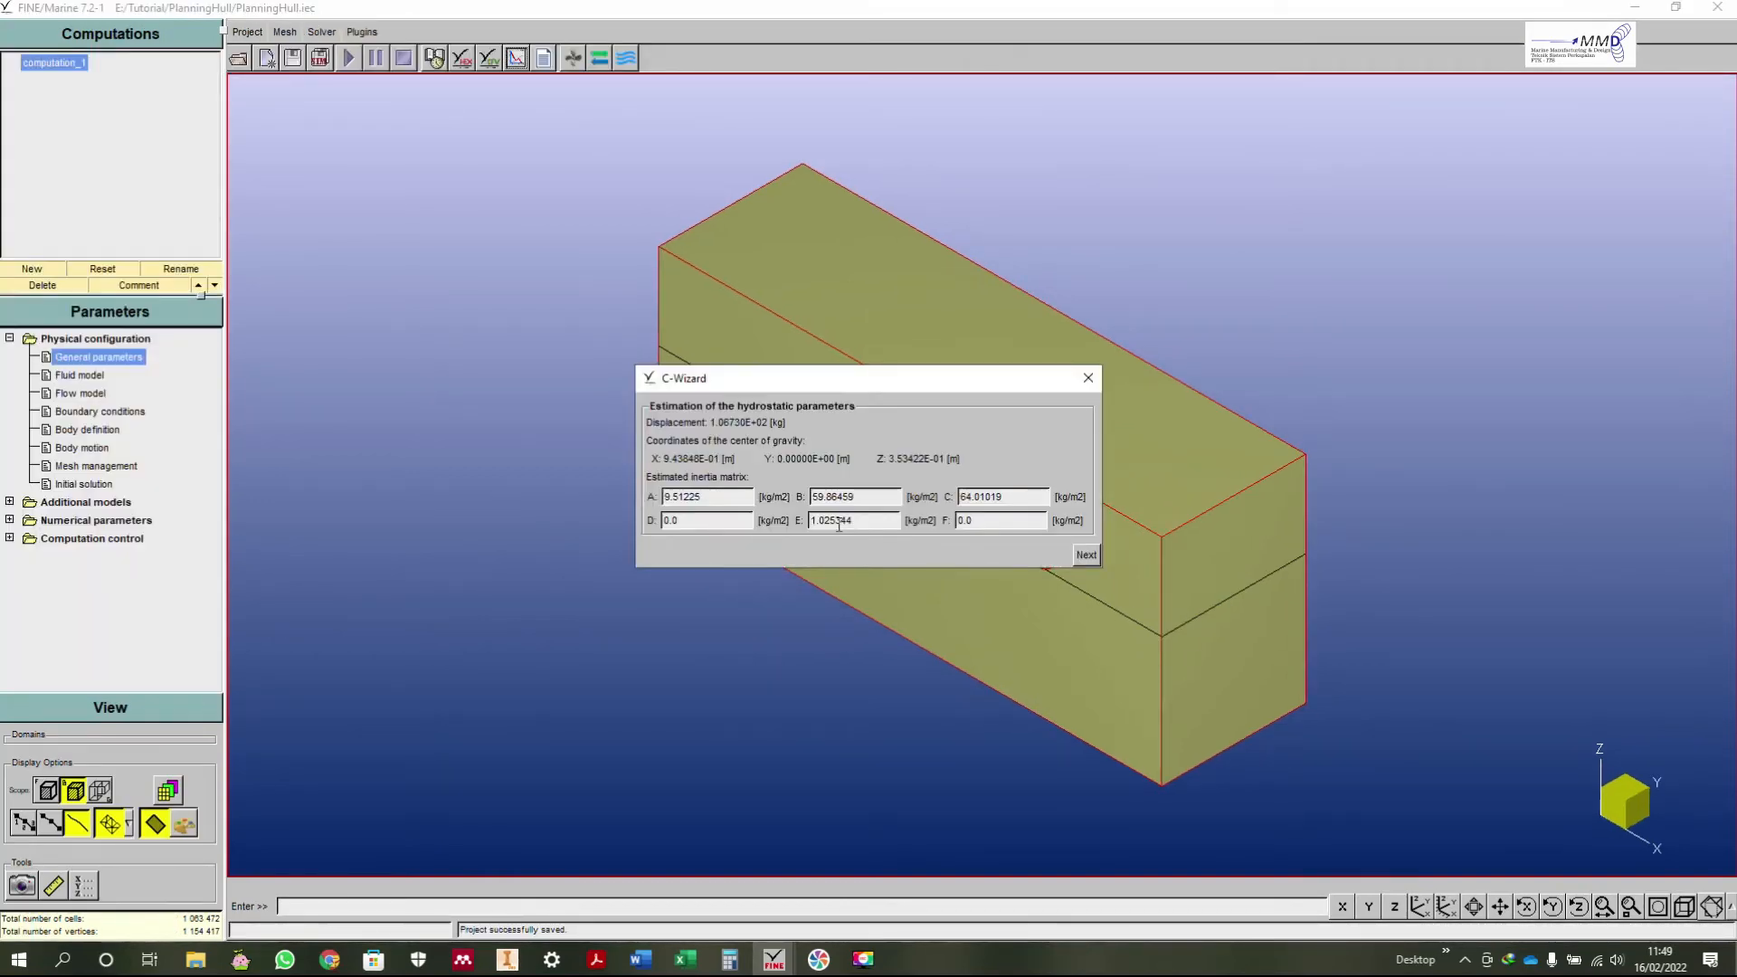
left_click(1085, 555)
Step: Examine the vessel's body motion definition and its reference axes in a side view without changing anything
left_click(83, 449)
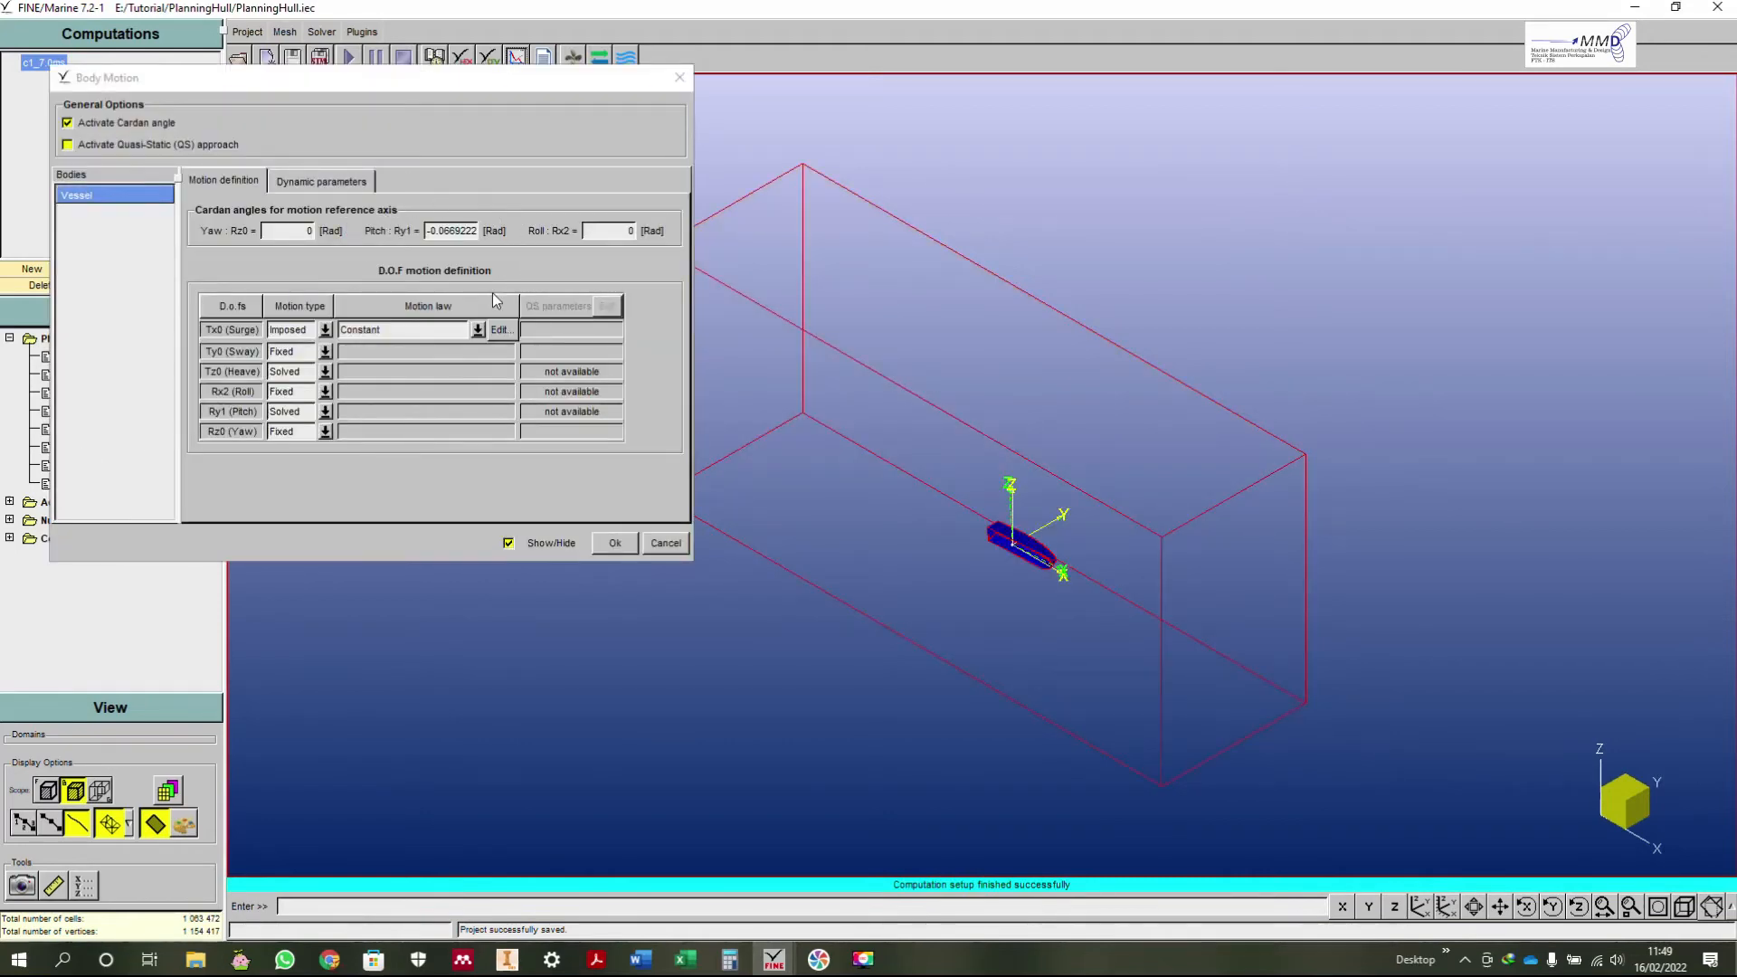
left_click(1368, 906)
scroll(1116, 477, "up", 5)
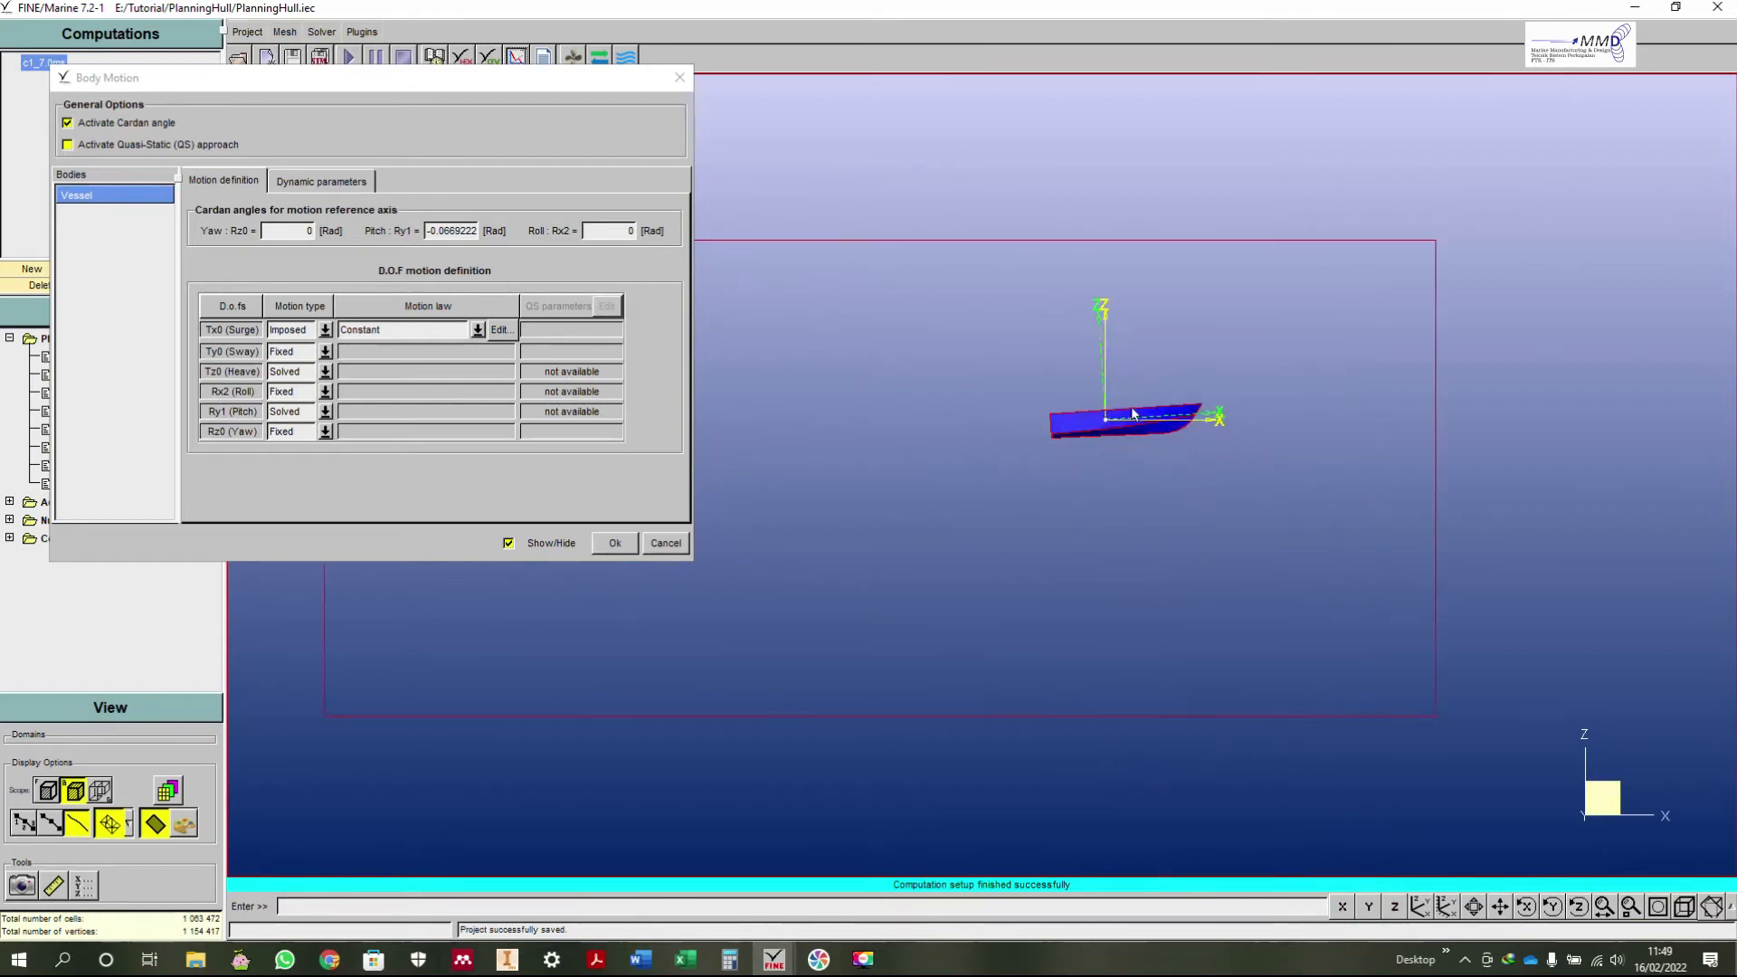
scroll(1373, 446, "down", 2)
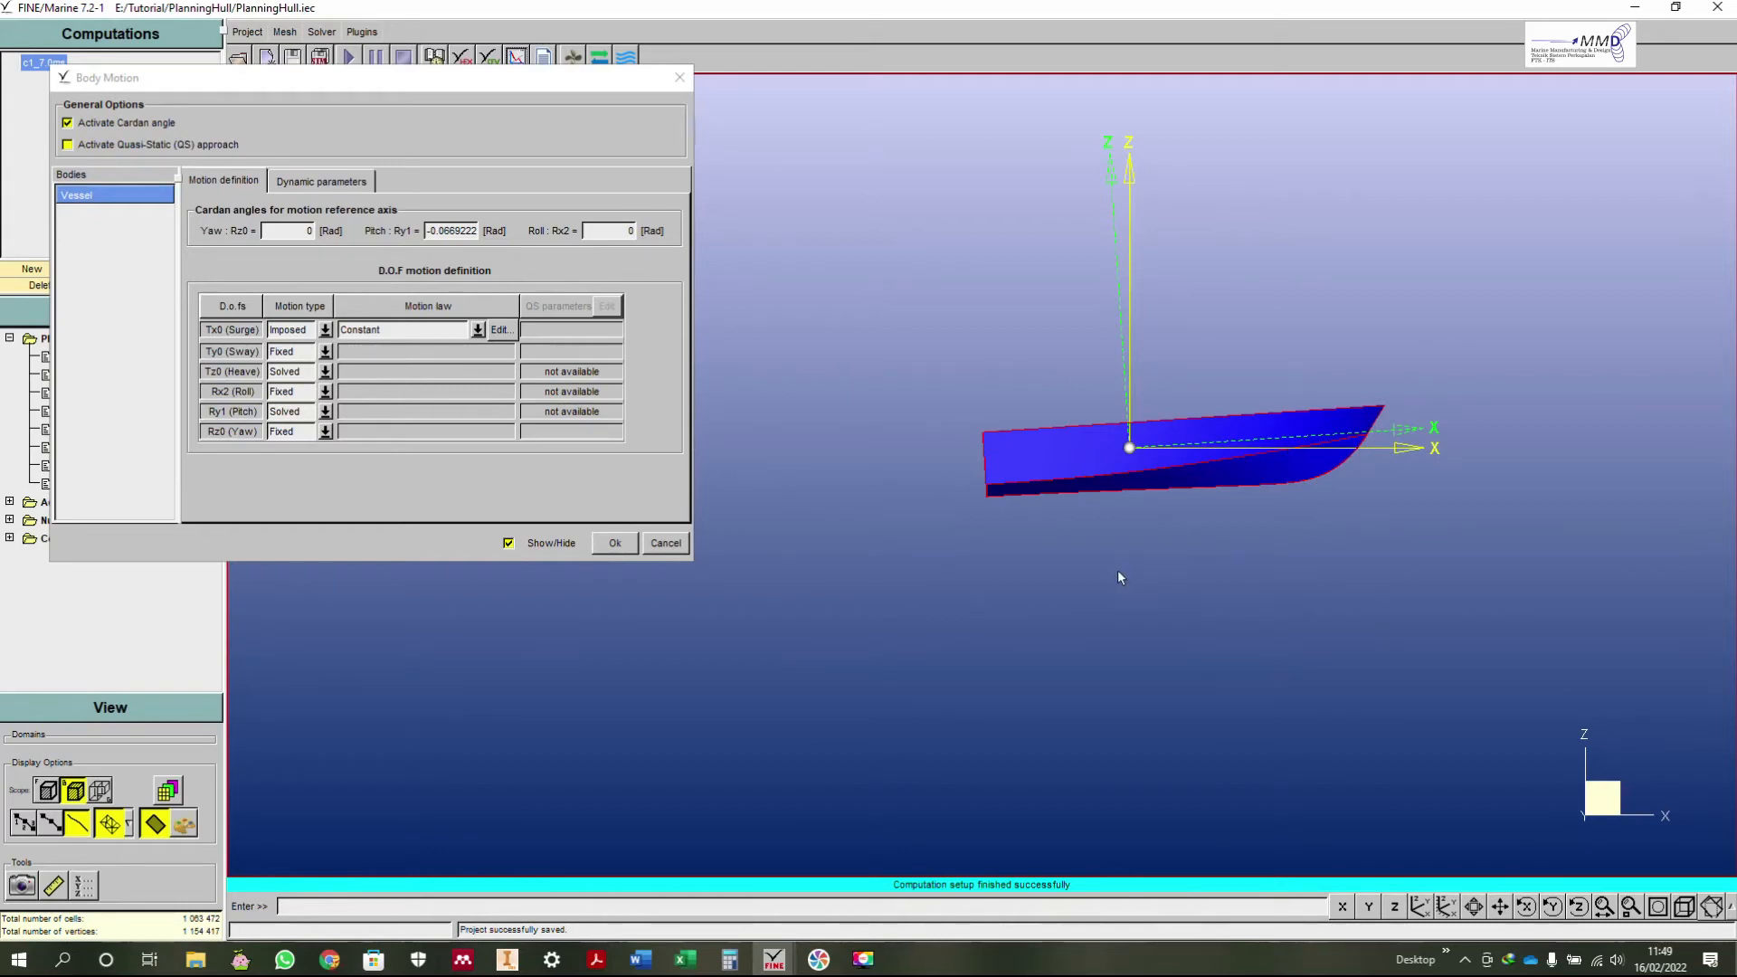
left_click(676, 547)
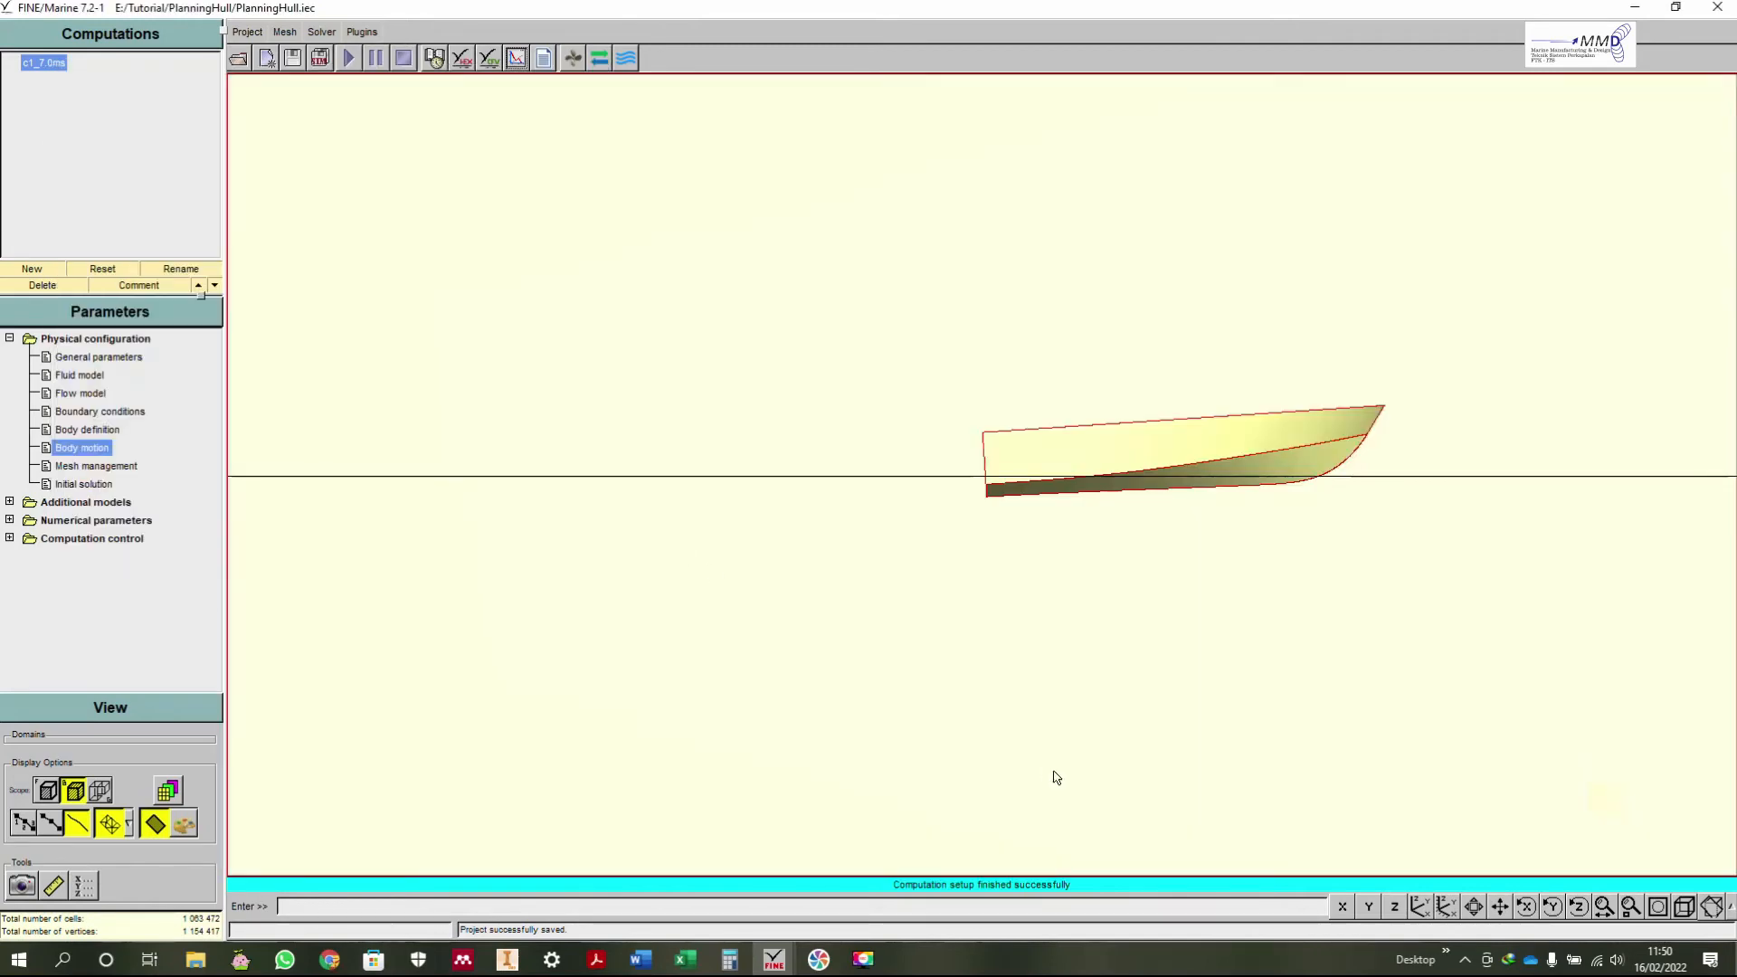
Step: Turn off surface shading and show the hull as a wireframe in an isometric close-up
left_click(155, 824)
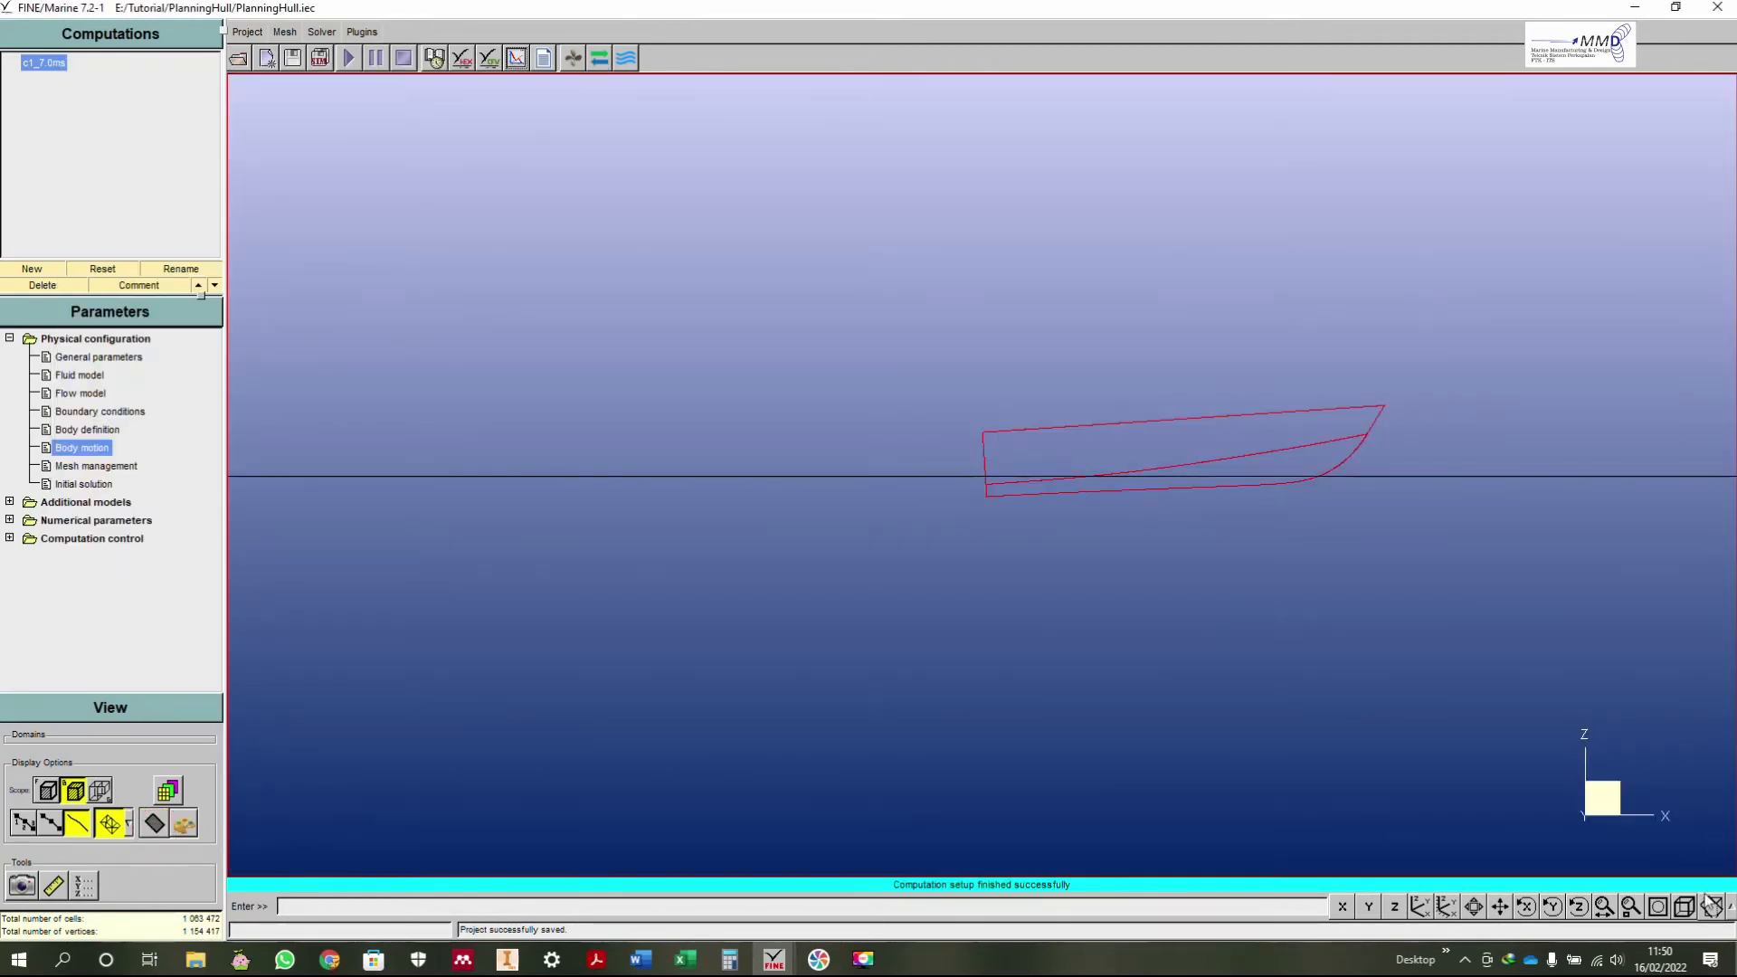
left_click(1709, 905)
scroll(930, 506, "up", 5)
scroll(967, 526, "up", 3)
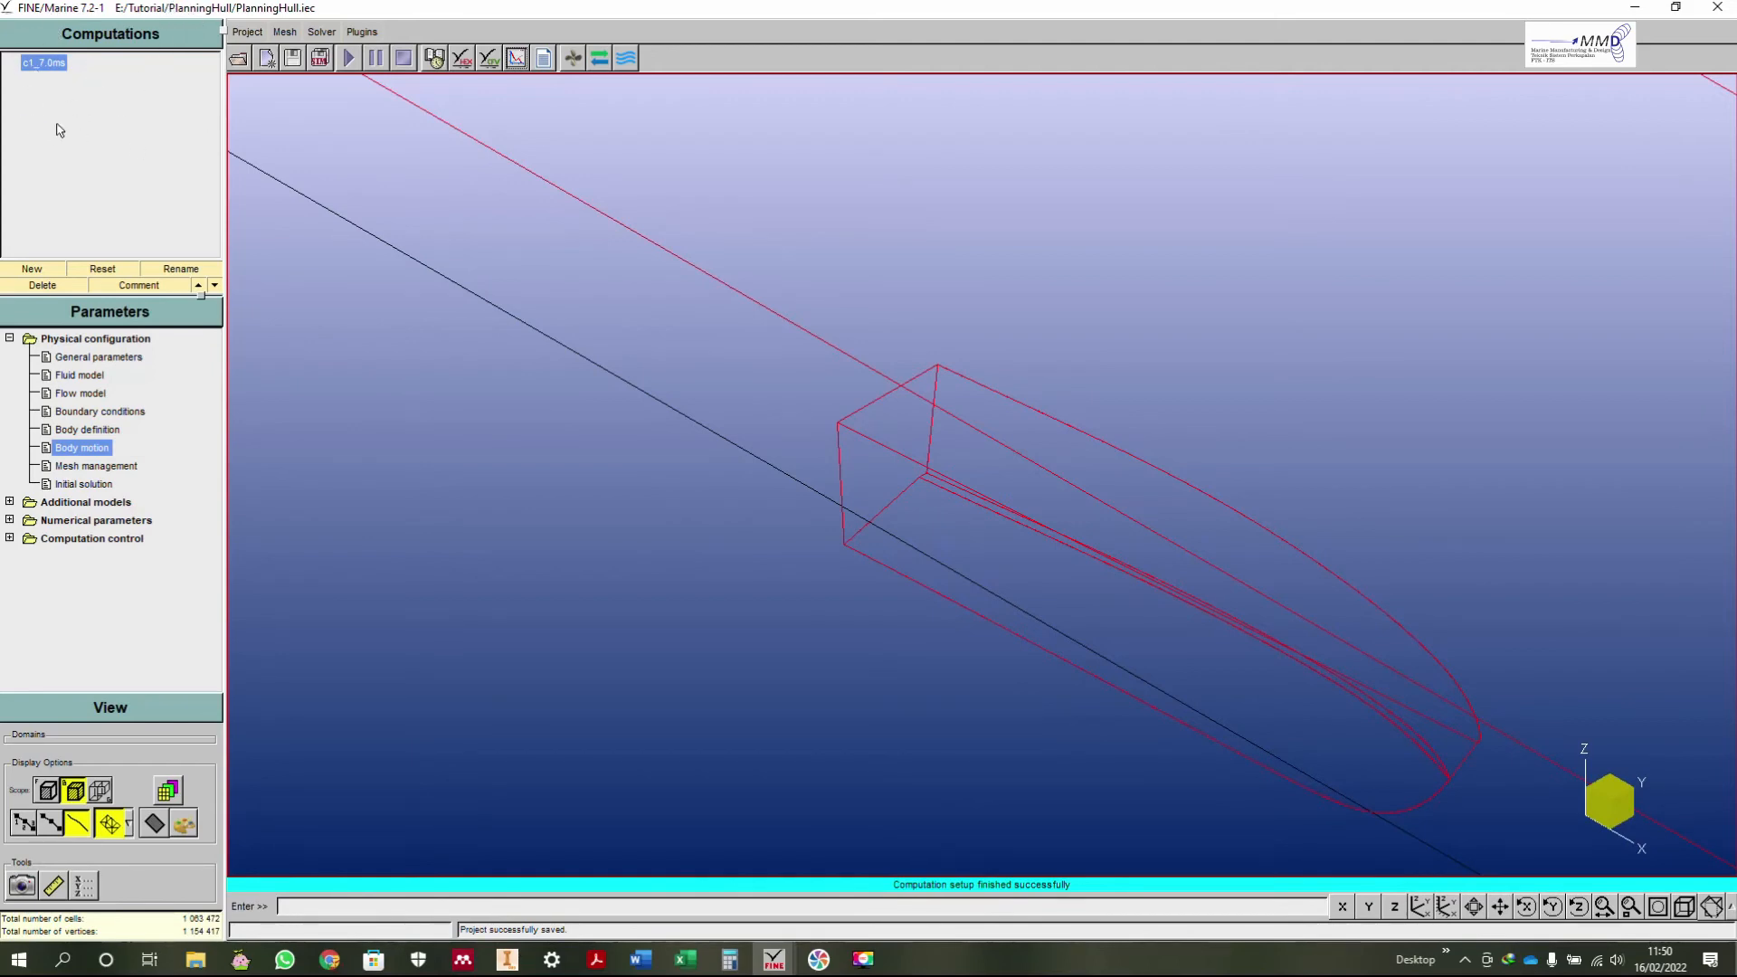
Step: Rename the computation as 7ms
left_click(184, 273)
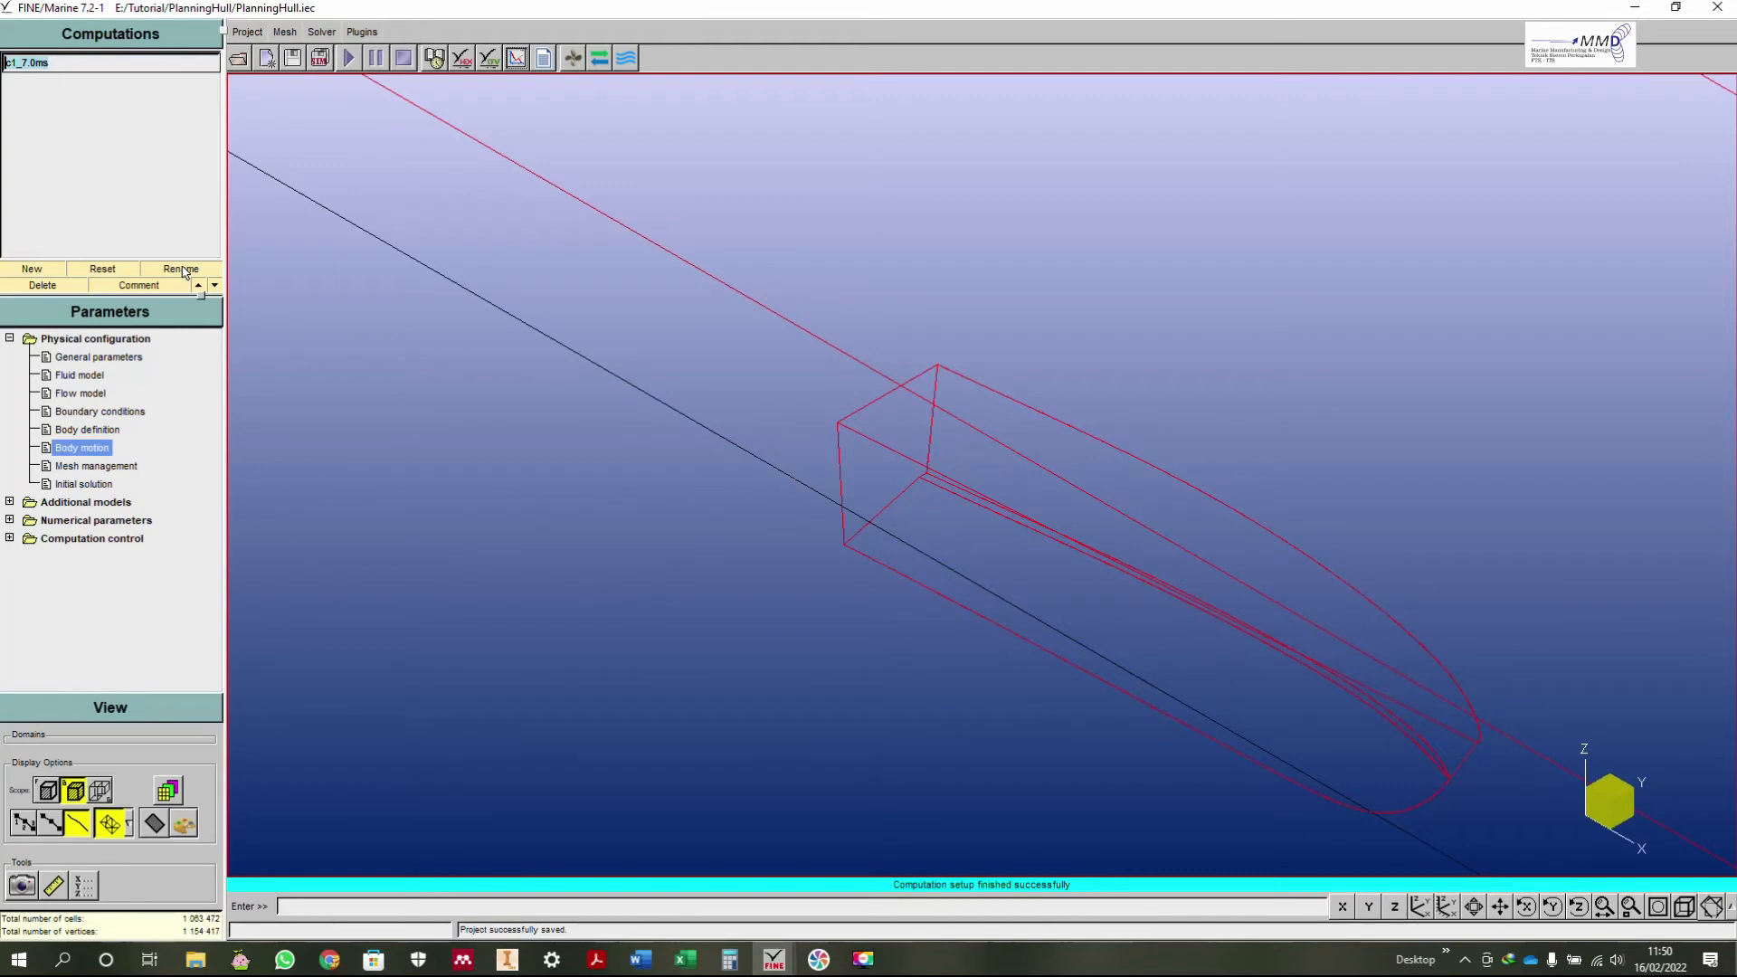
type("7ms")
key("Return")
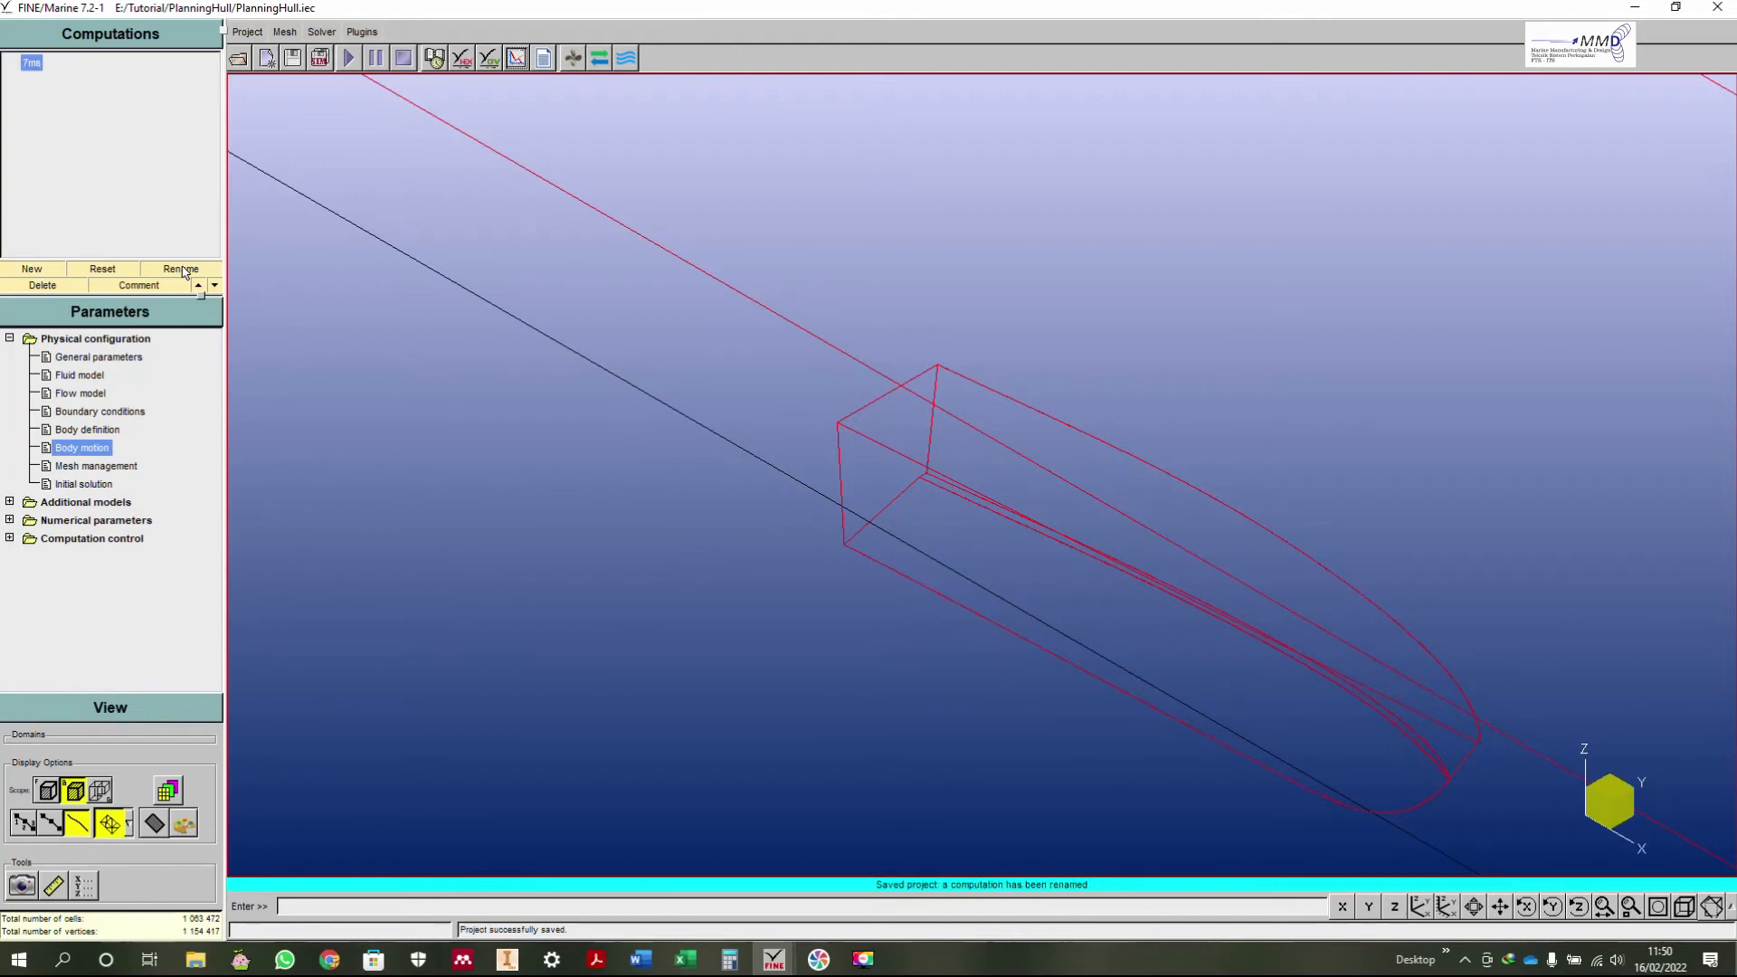
Step: Set the computation's time configuration to Unsteady in the general parameters
left_click(98, 357)
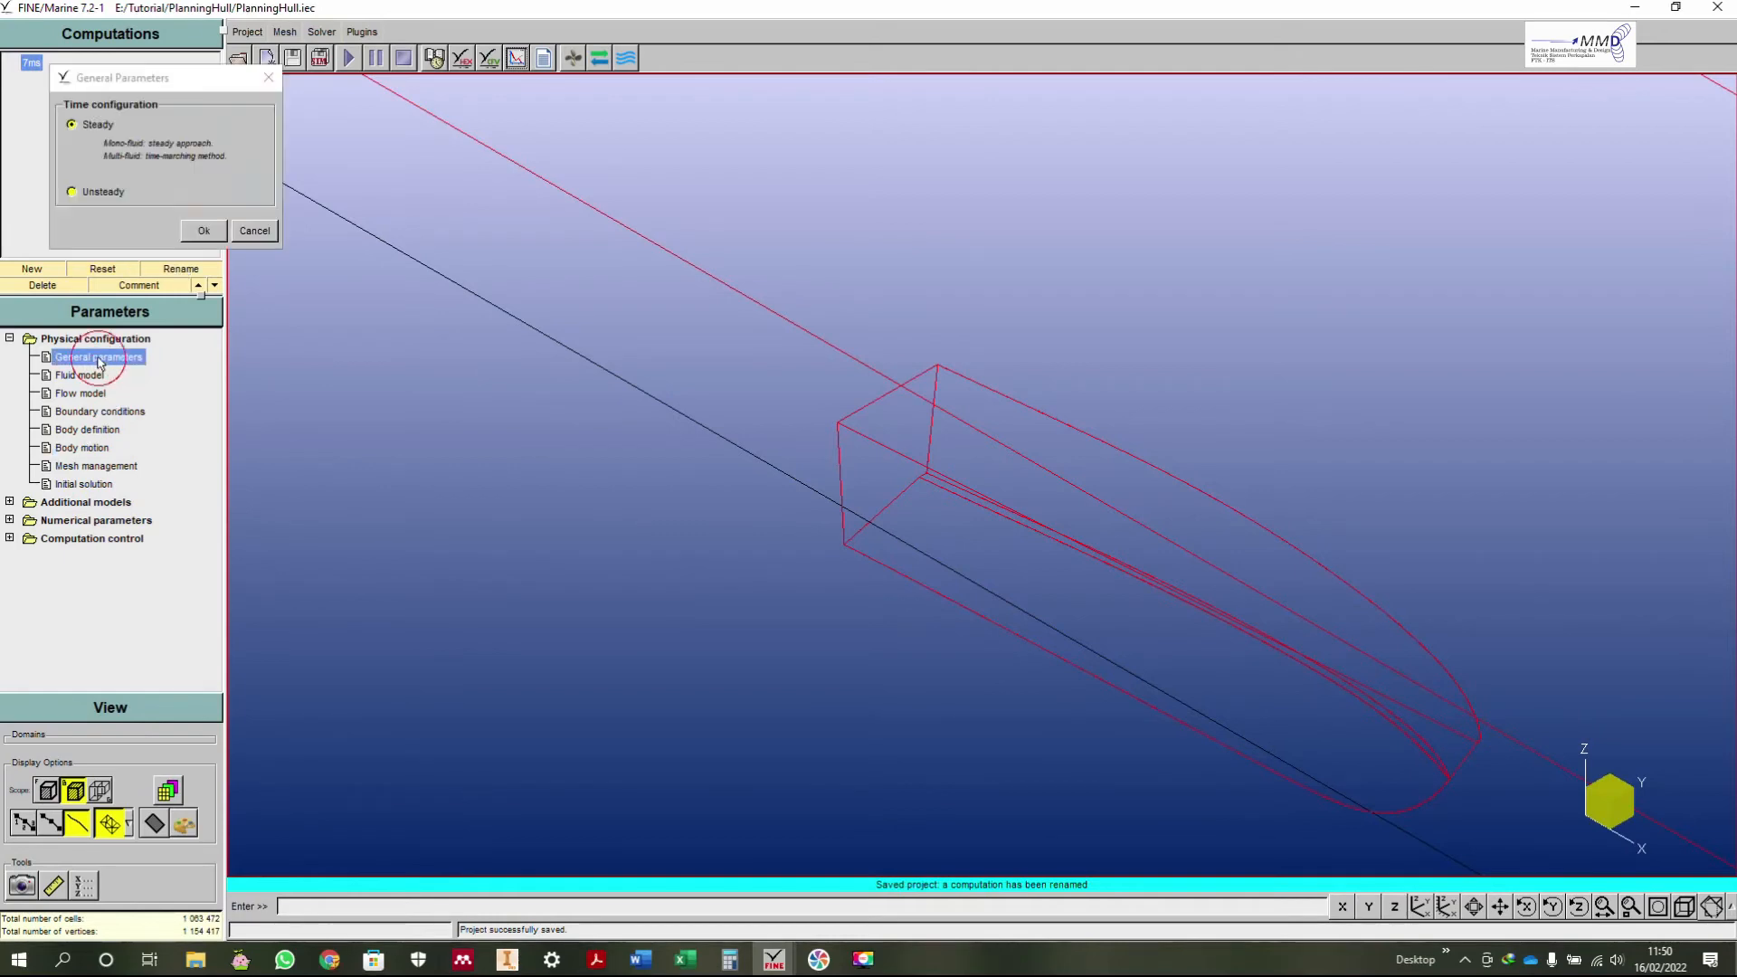
left_click(272, 234)
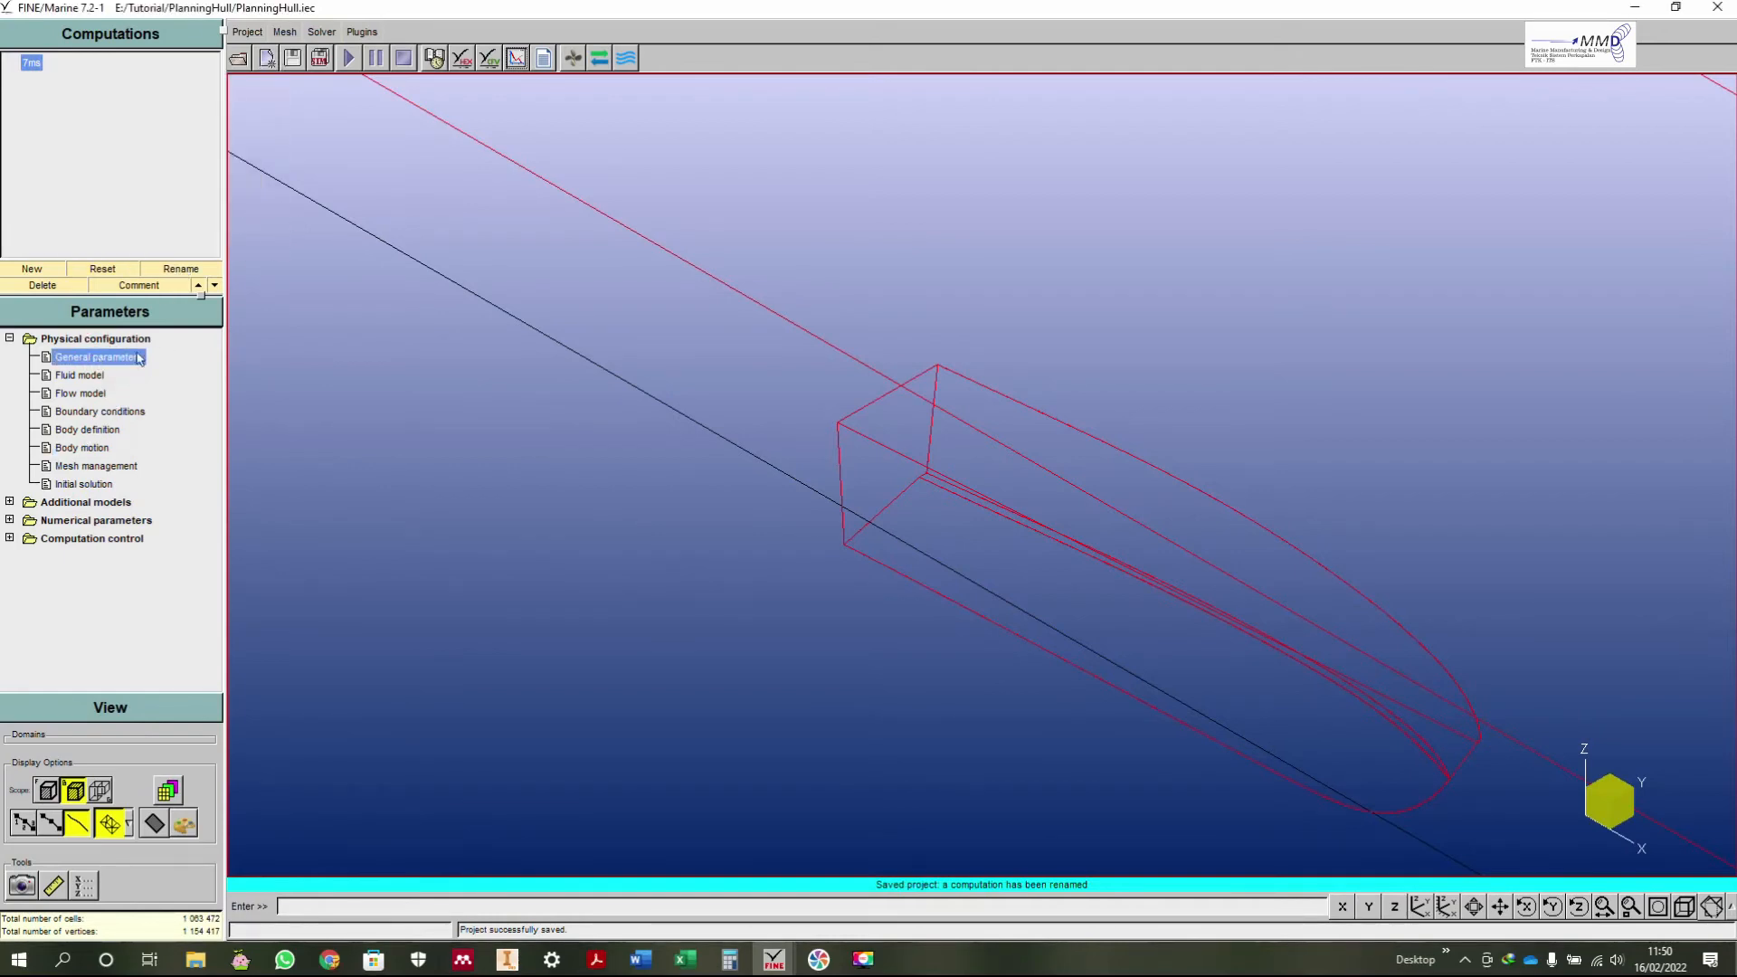
left_click(107, 353)
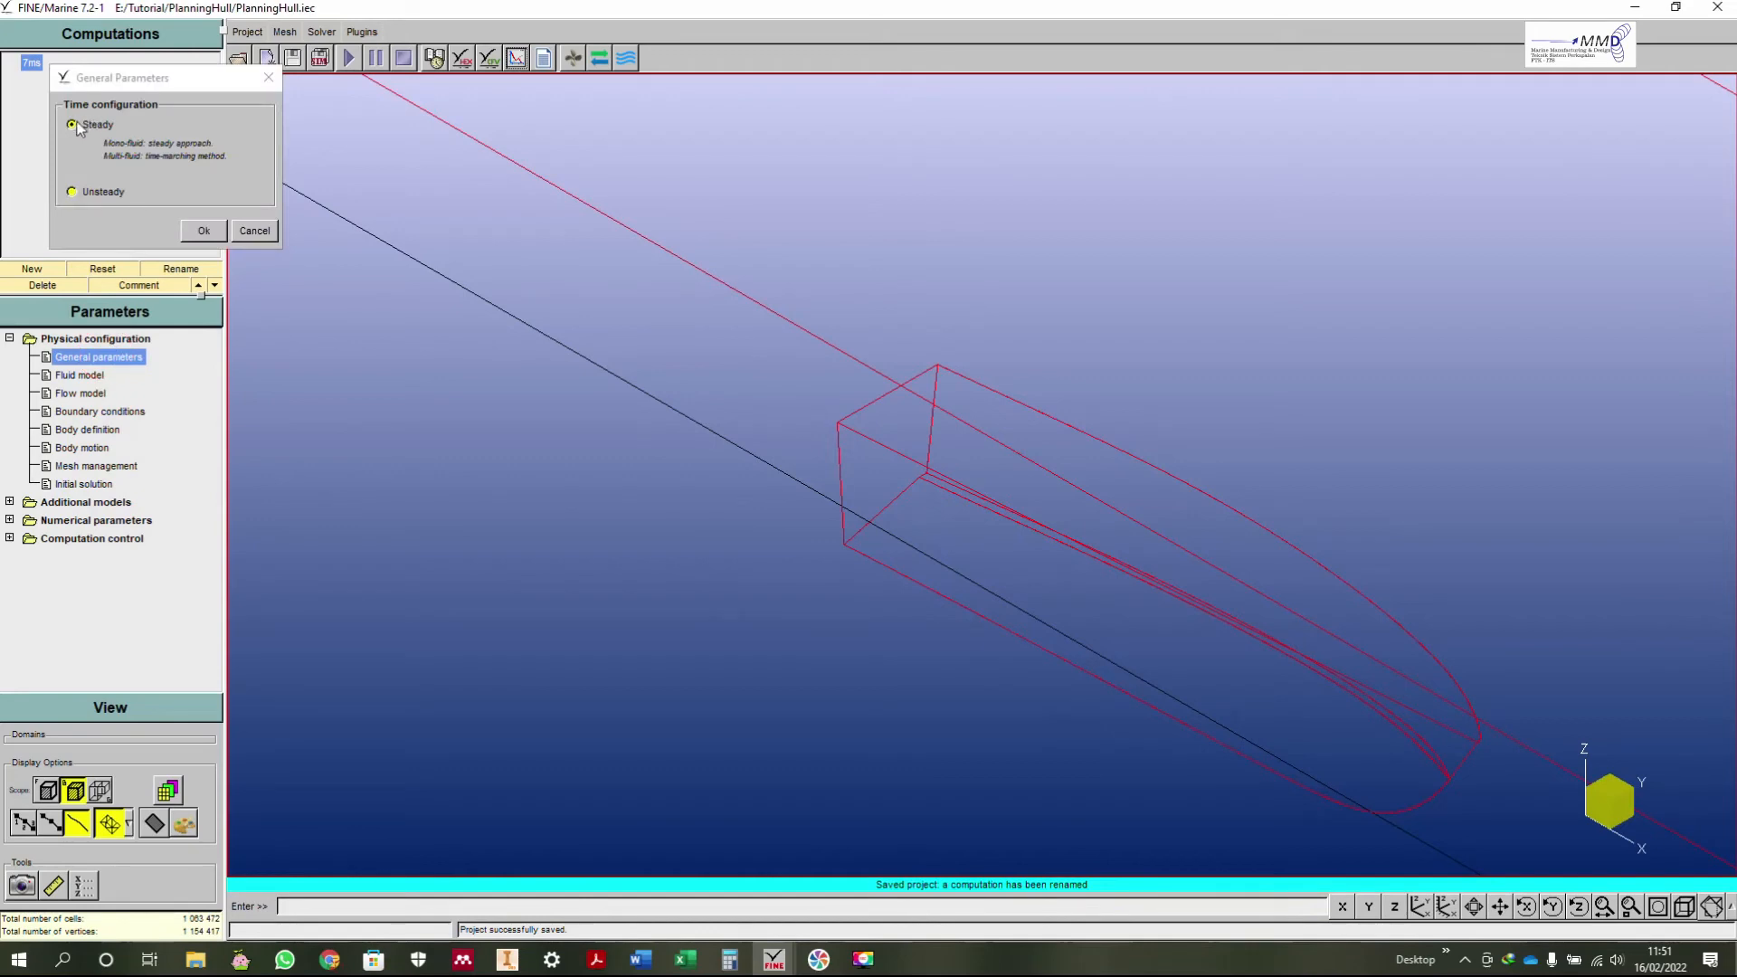
left_click(102, 191)
left_click(204, 234)
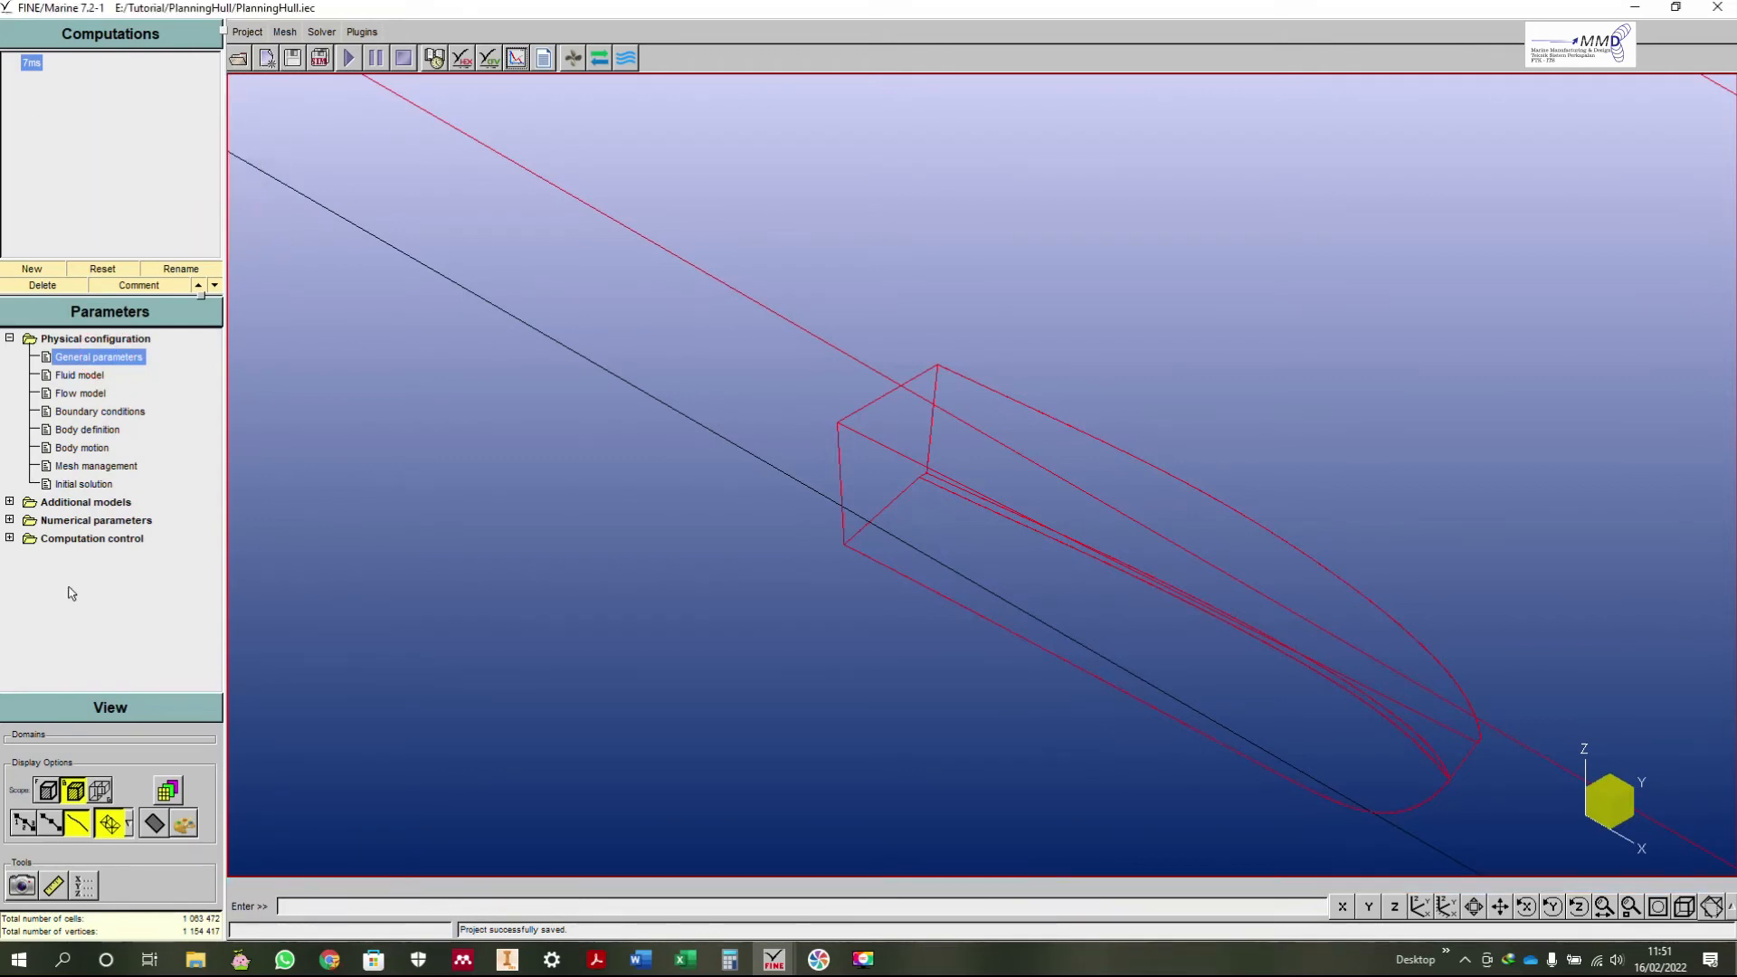
Step: Check the control variables, fluid properties and flow model settings of the computation without changing any value
left_click(85, 537)
left_click(92, 560)
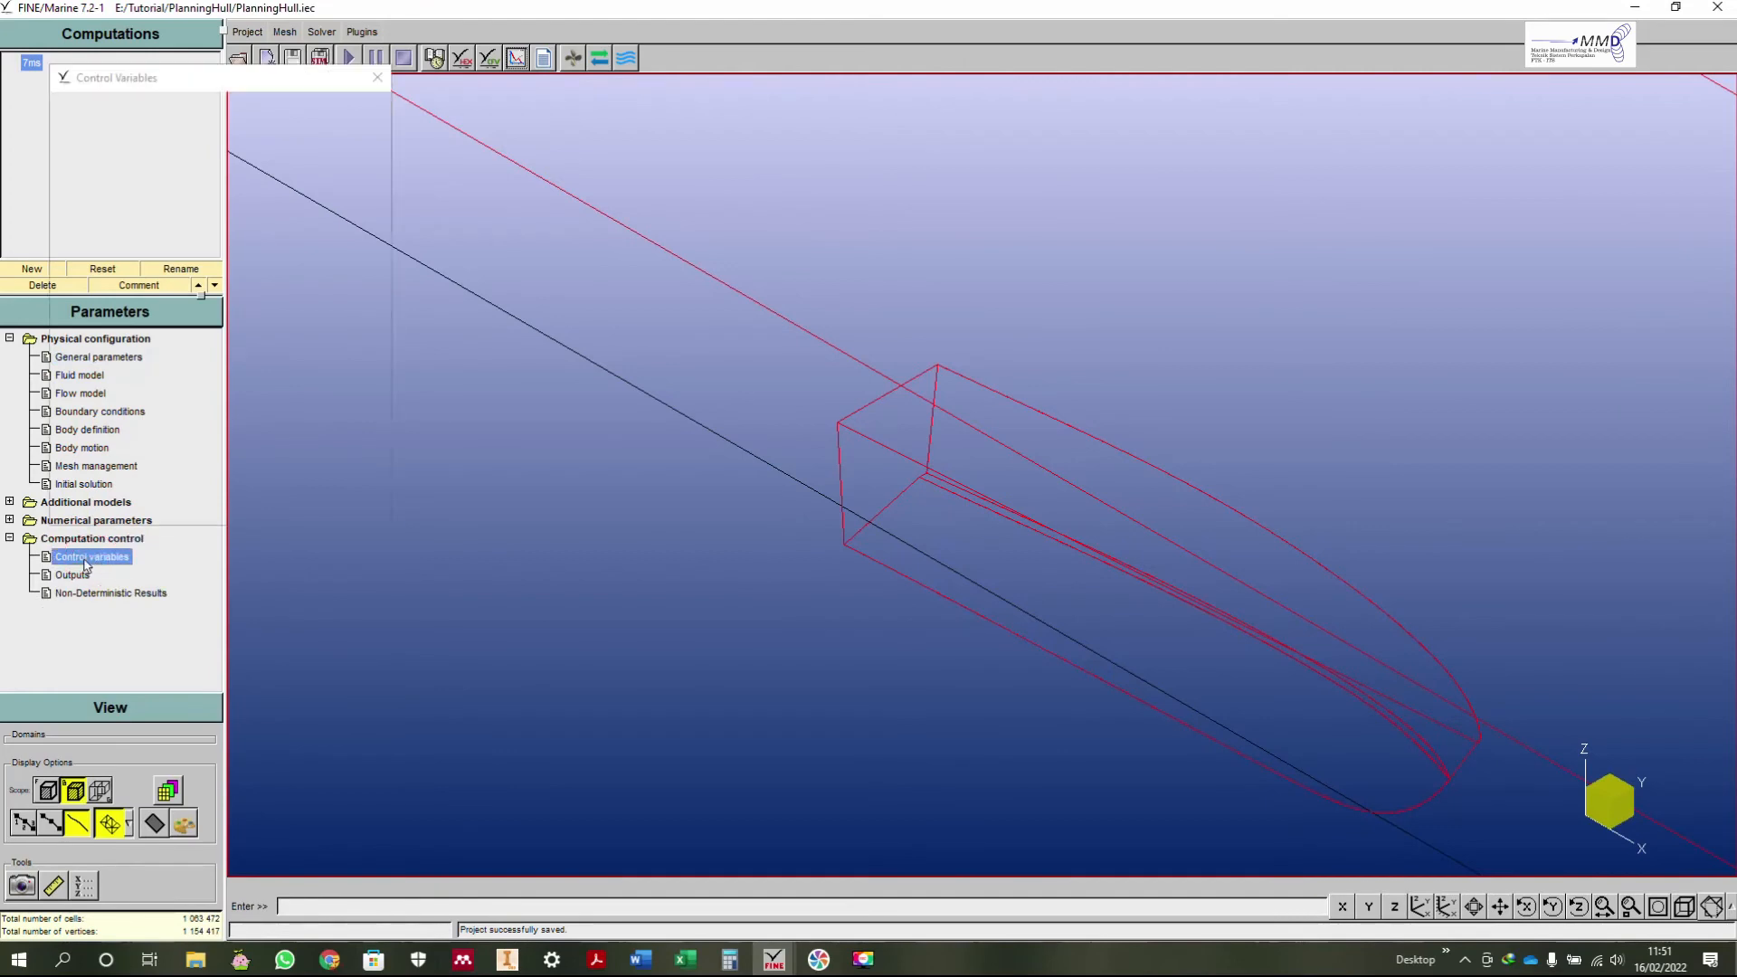
left_click(351, 508)
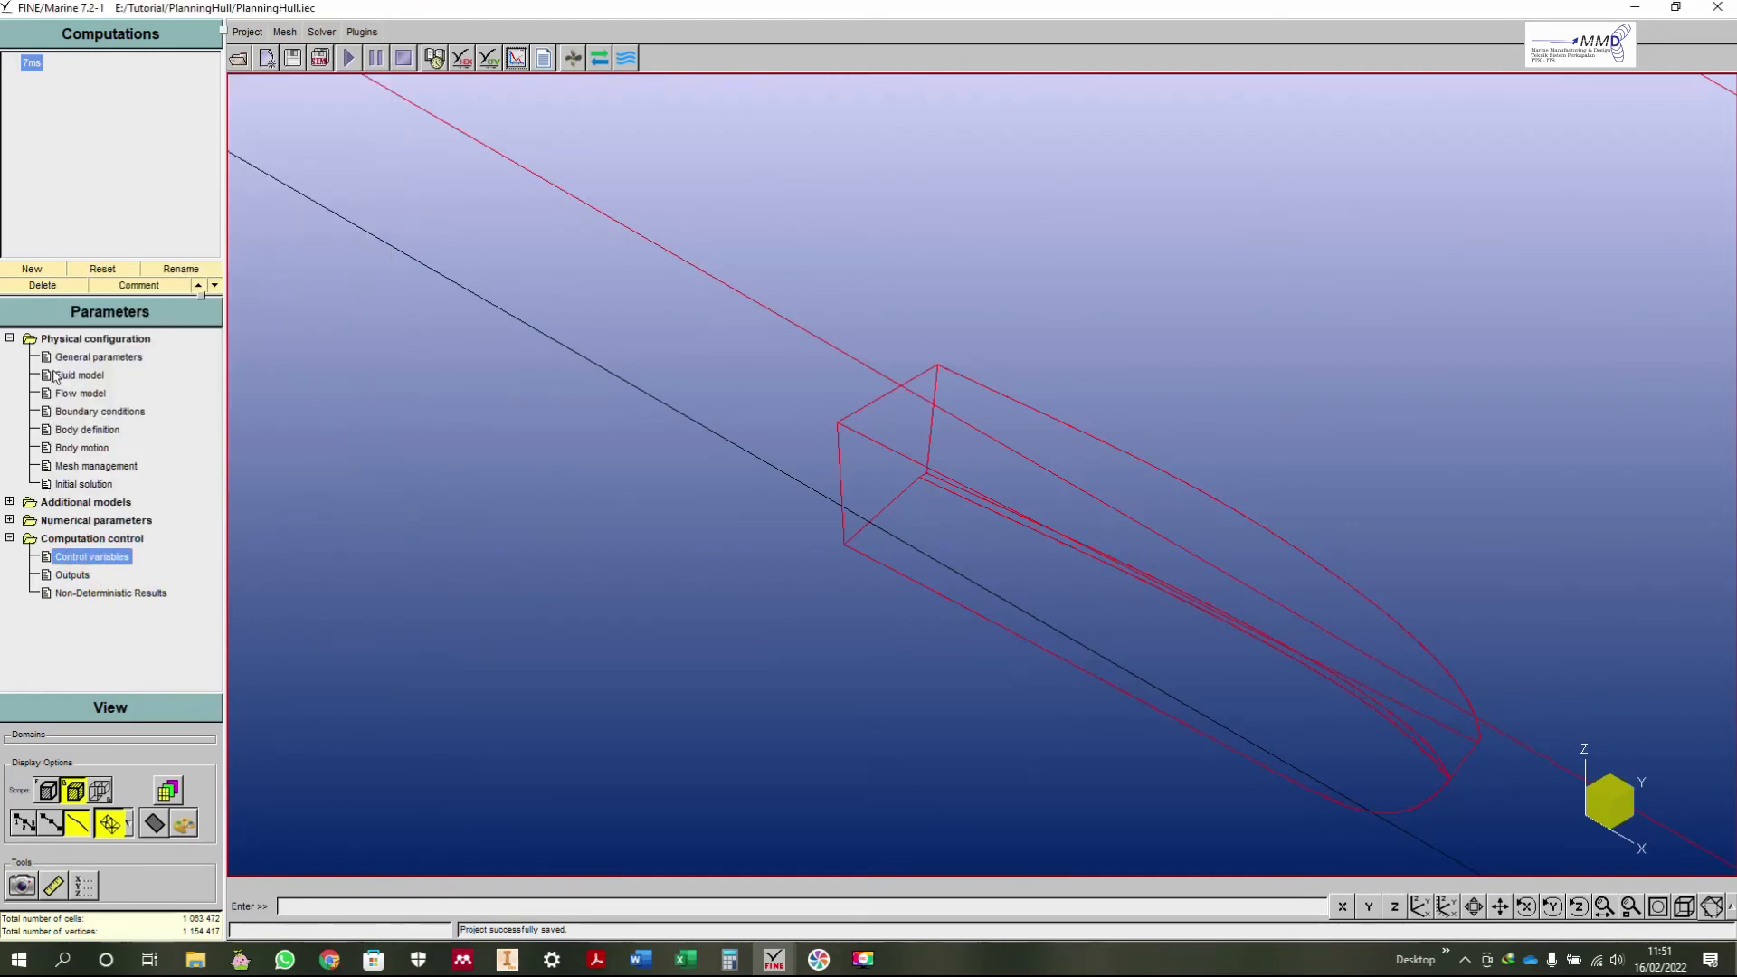
left_click(93, 378)
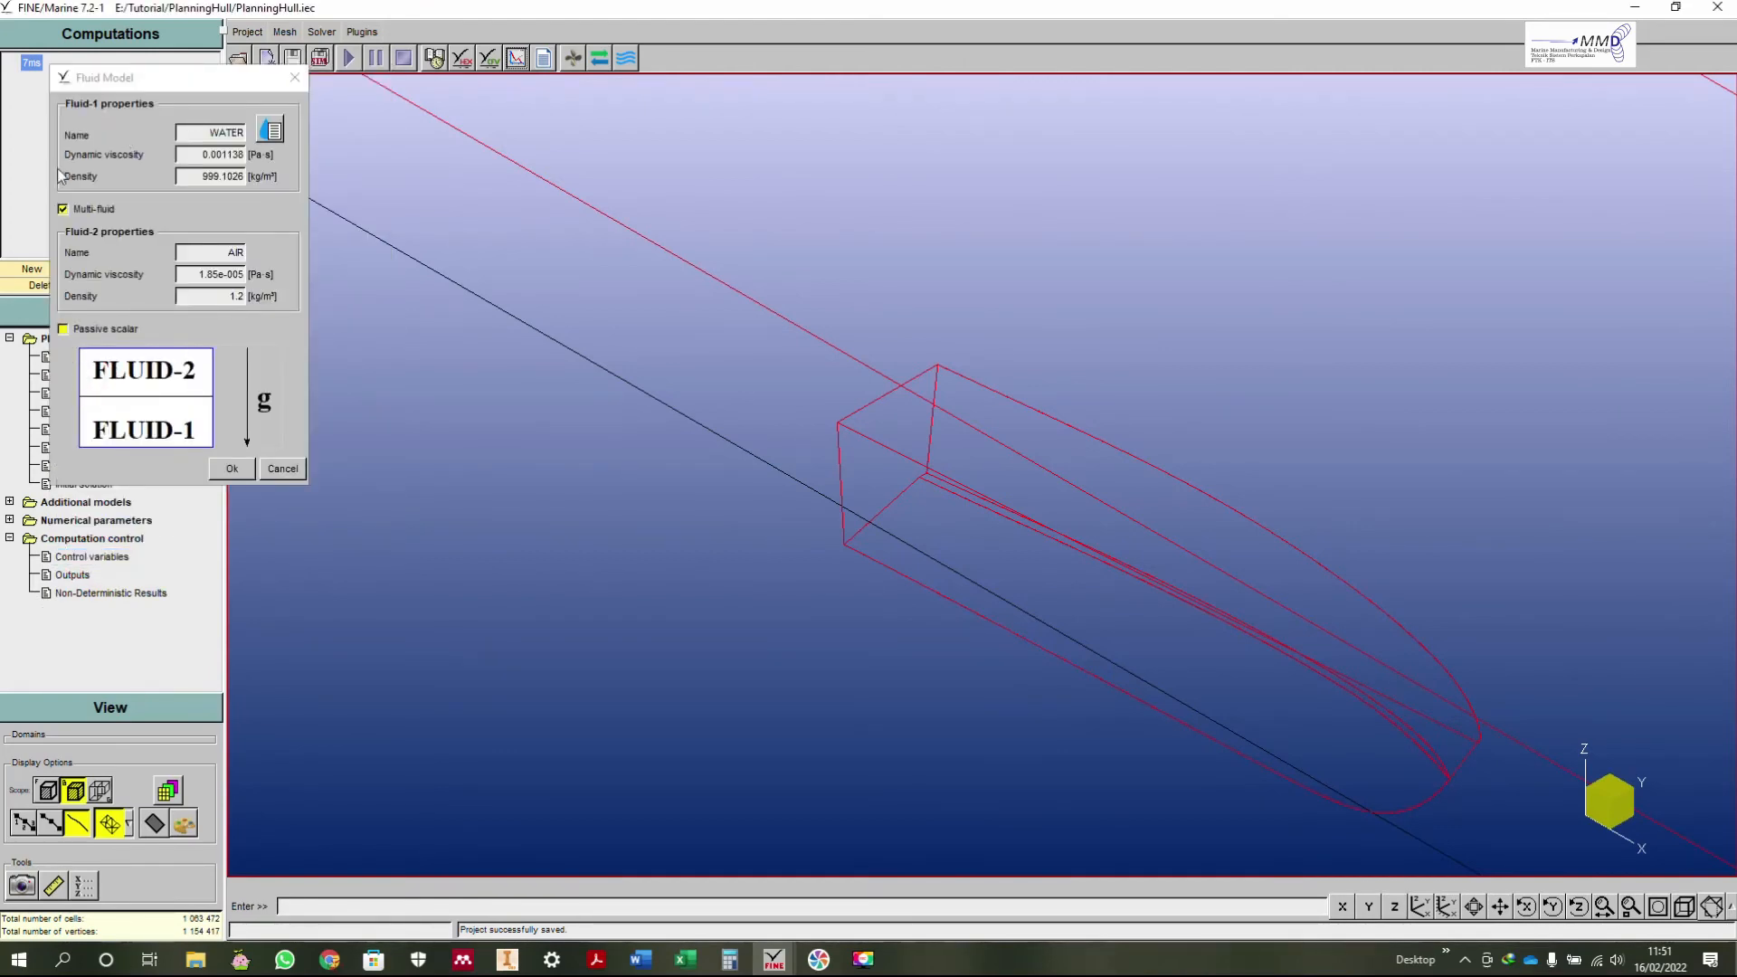
left_click(282, 468)
left_click(80, 393)
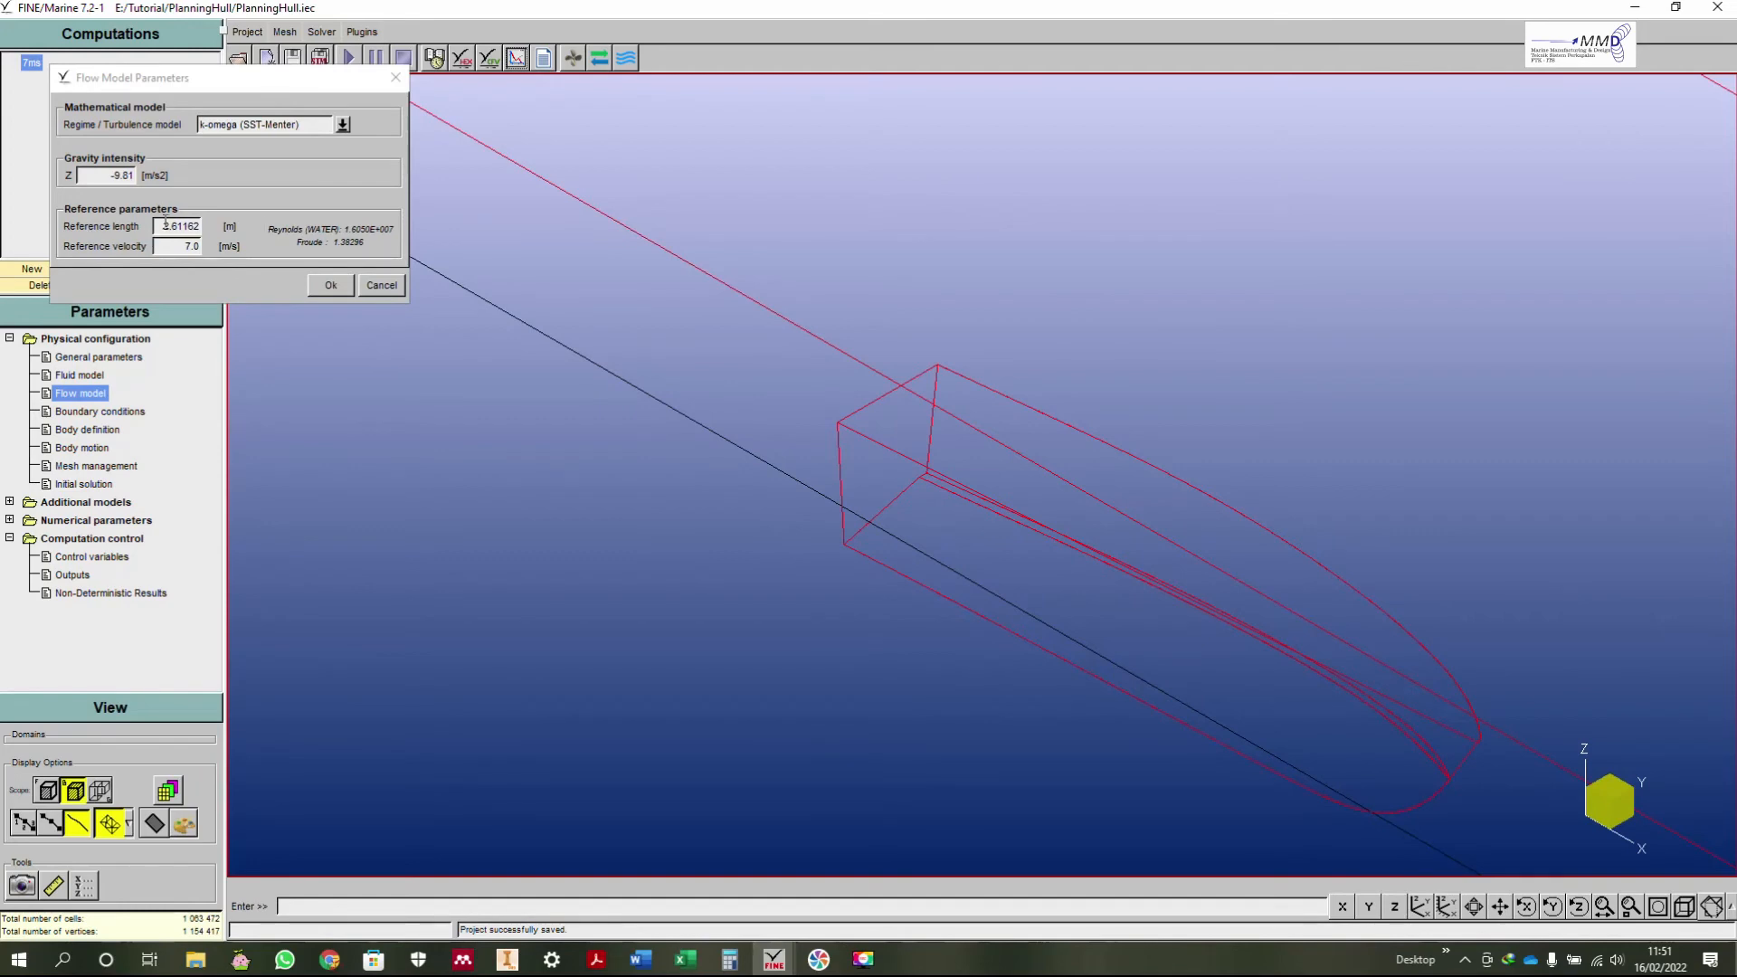
left_click(362, 288)
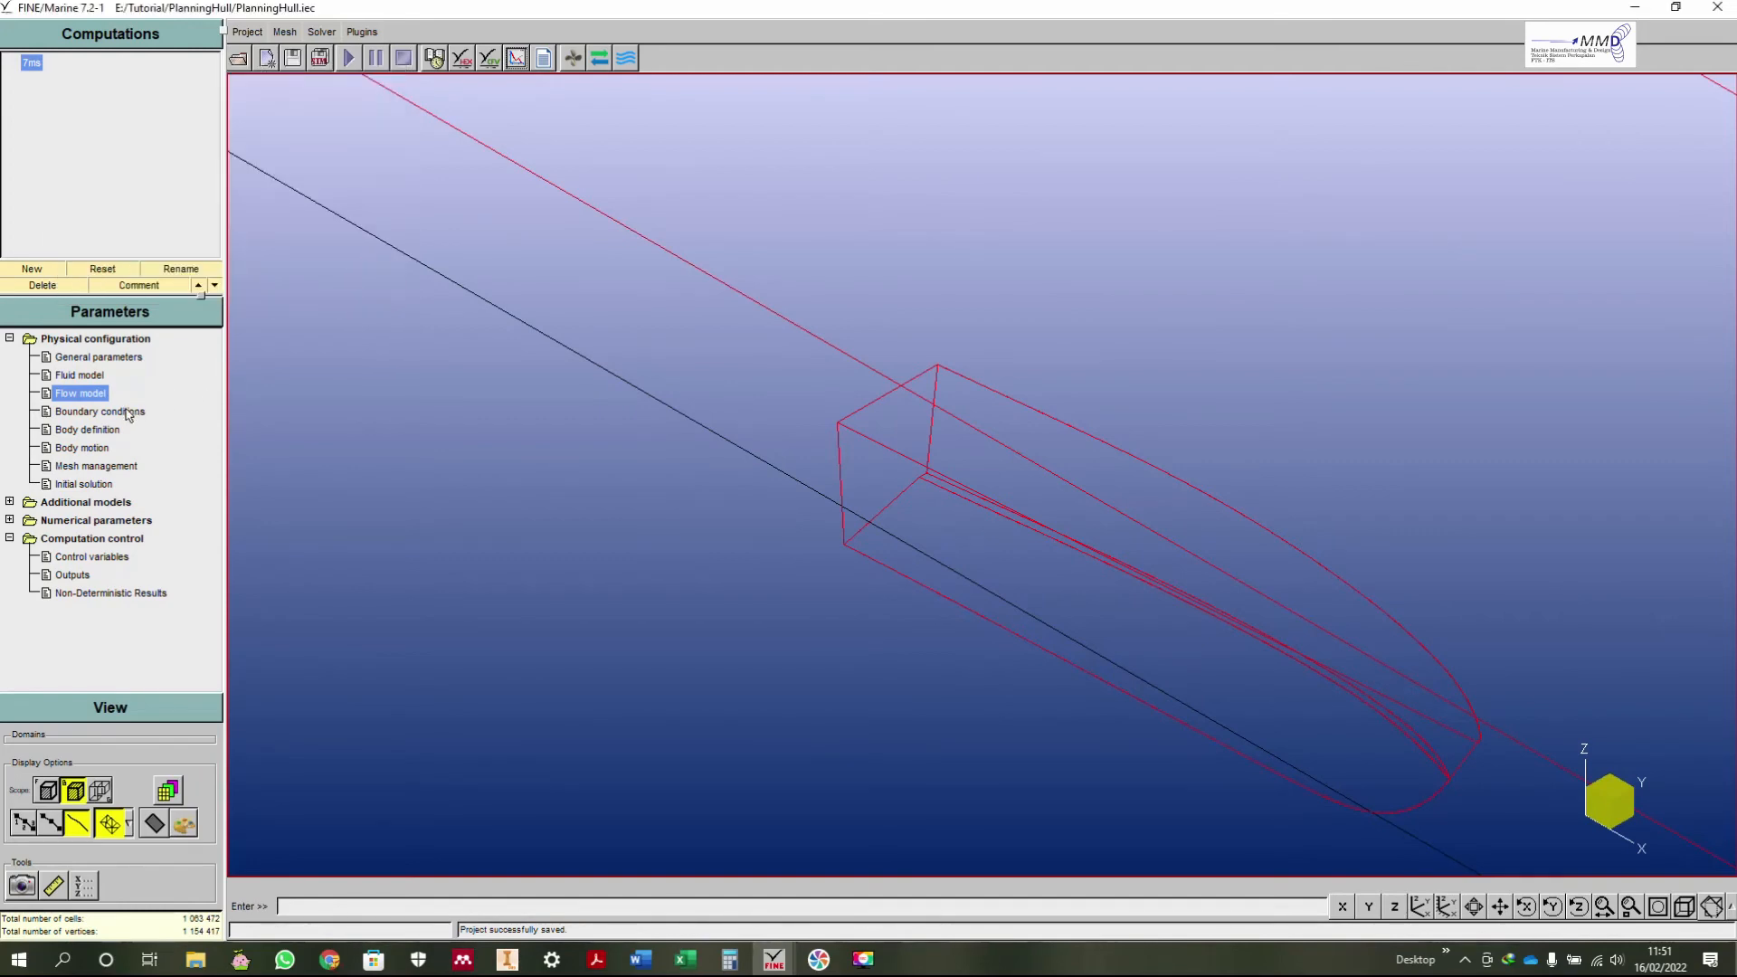
Step: Examine the boundary conditions assigned to the external and mirror patches, and check the body definition
left_click(100, 411)
left_click(157, 104)
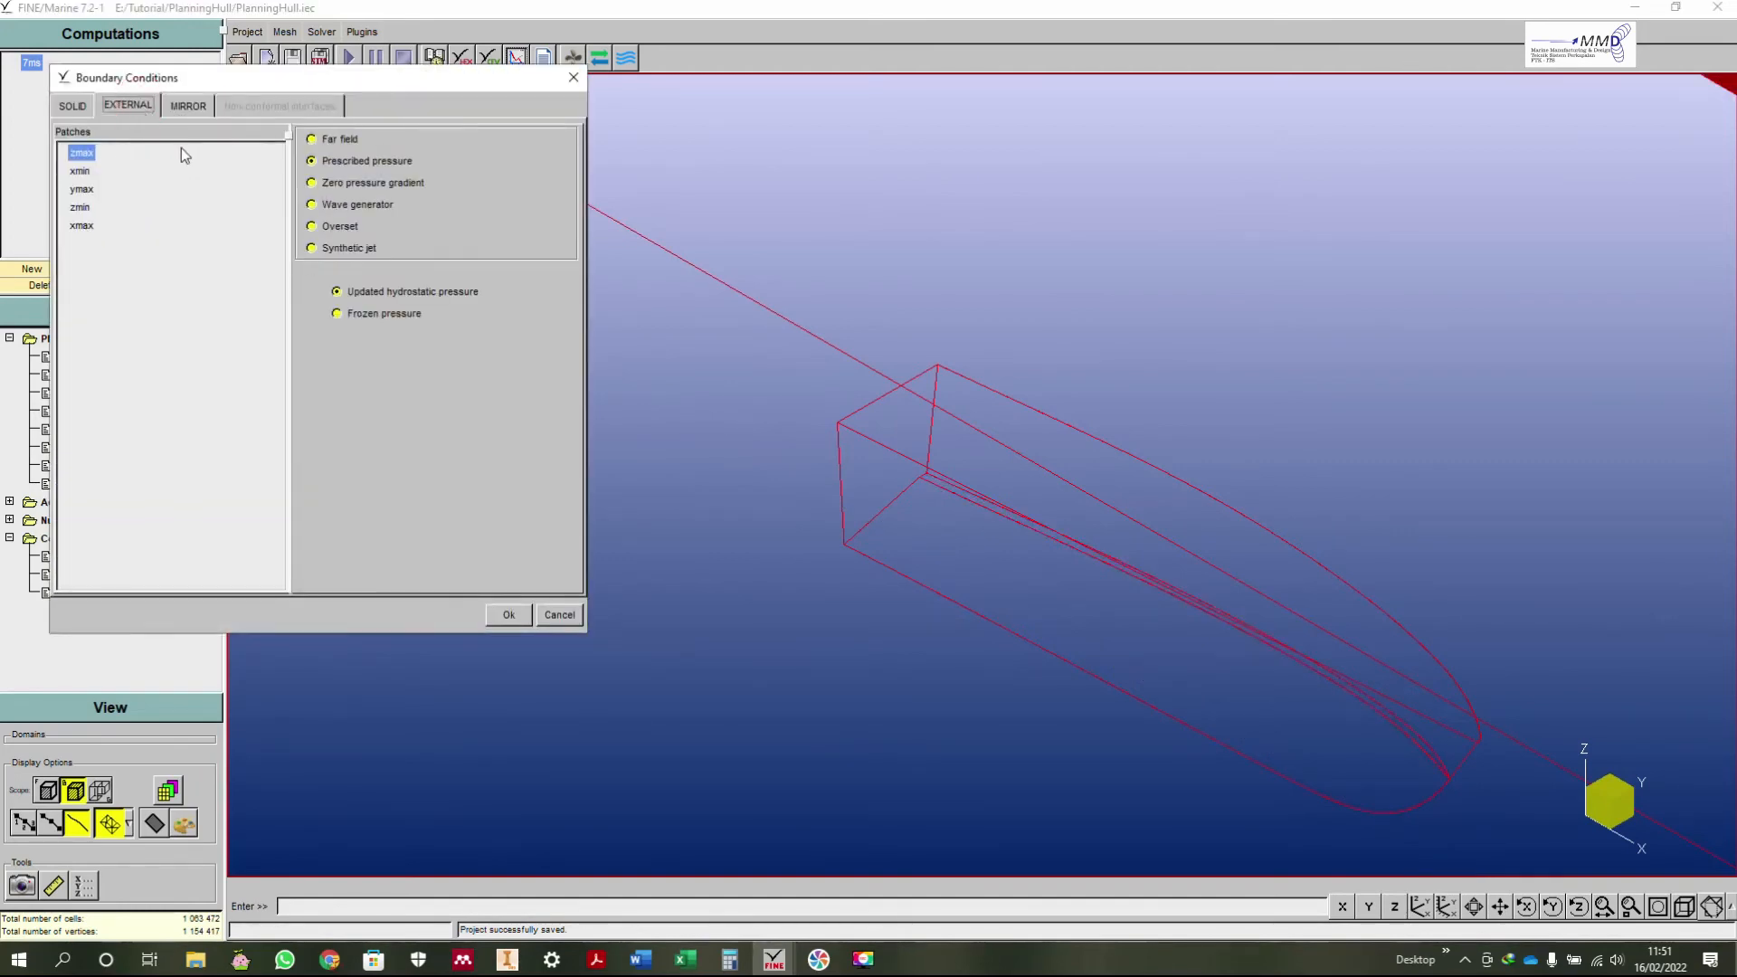
left_click(188, 106)
left_click(128, 105)
left_click(81, 189)
left_click(80, 207)
left_click(81, 225)
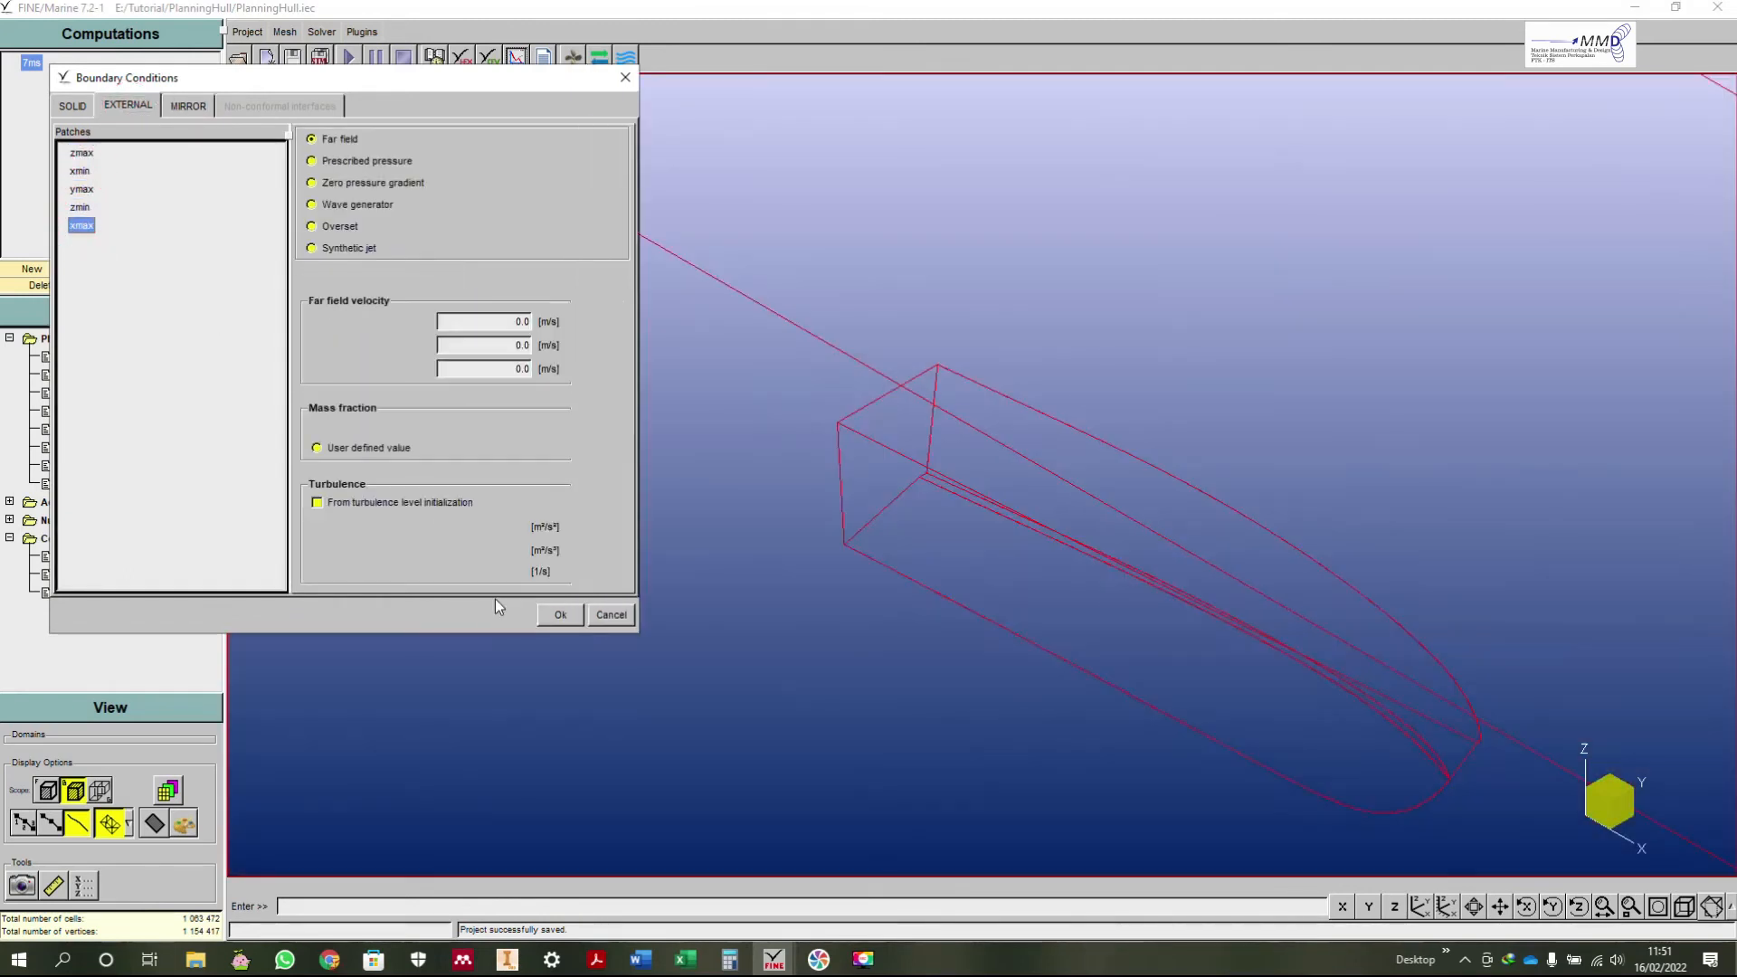
left_click(604, 615)
left_click(90, 431)
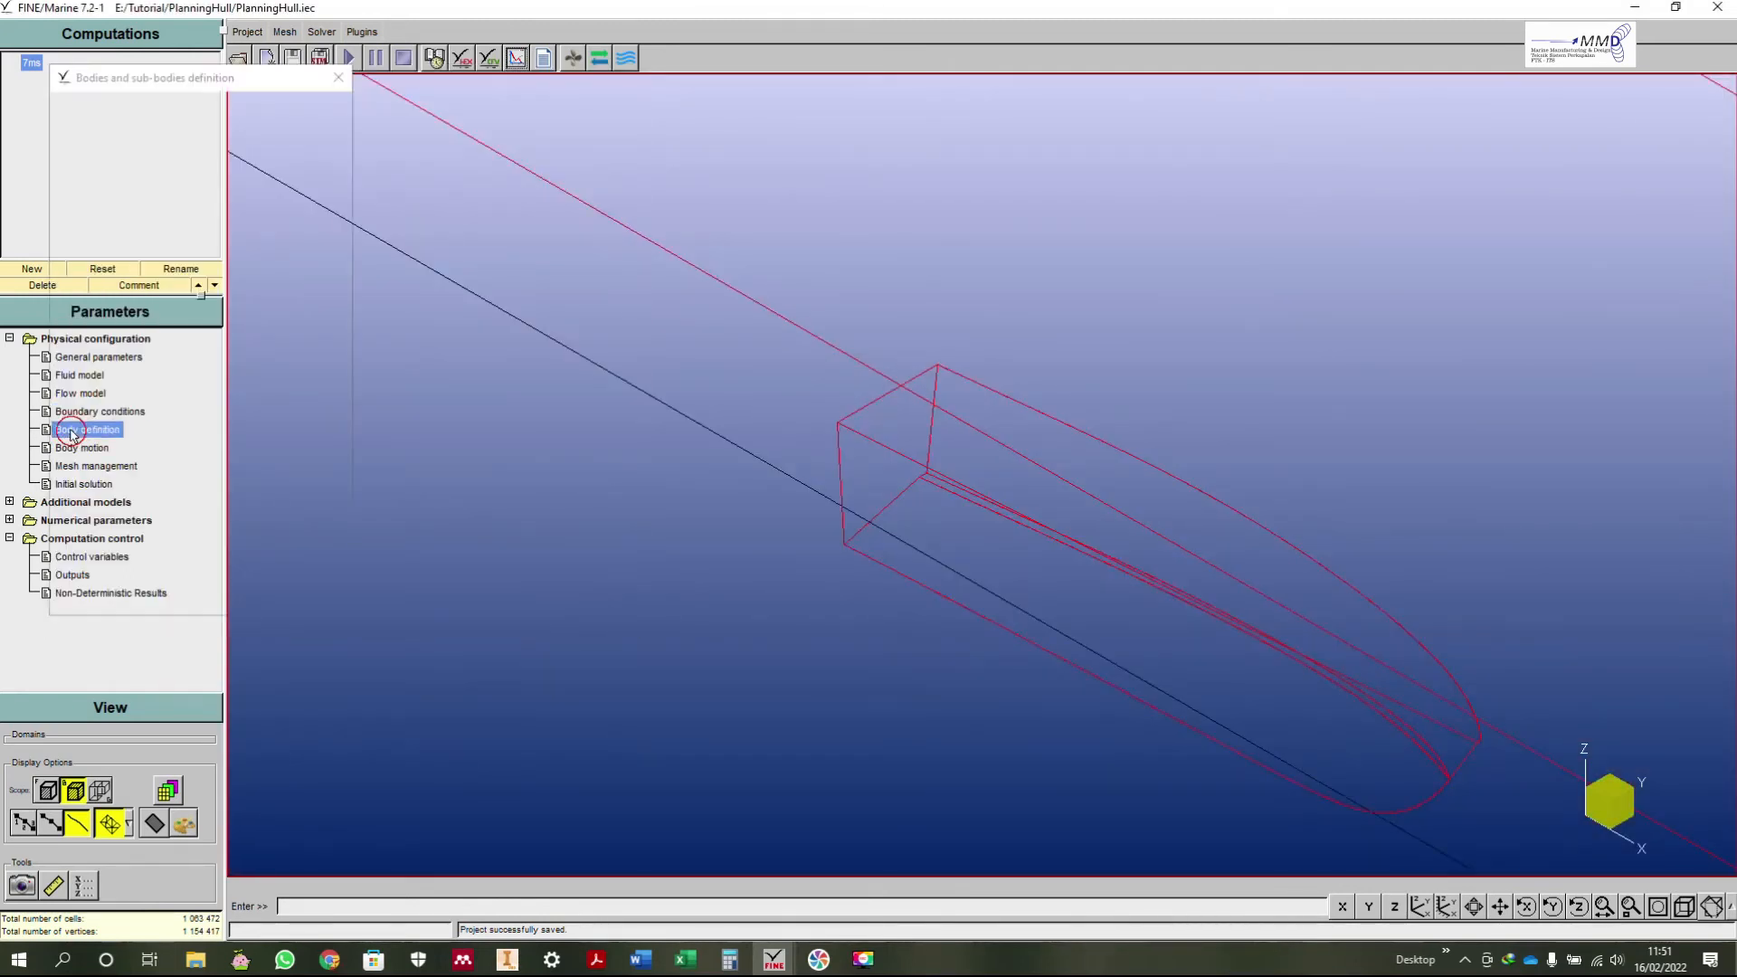
left_click(324, 596)
Step: Review the vessel's body motion, including the constant surge law, the available motion laws and the inertial data, without changing anything
left_click(97, 450)
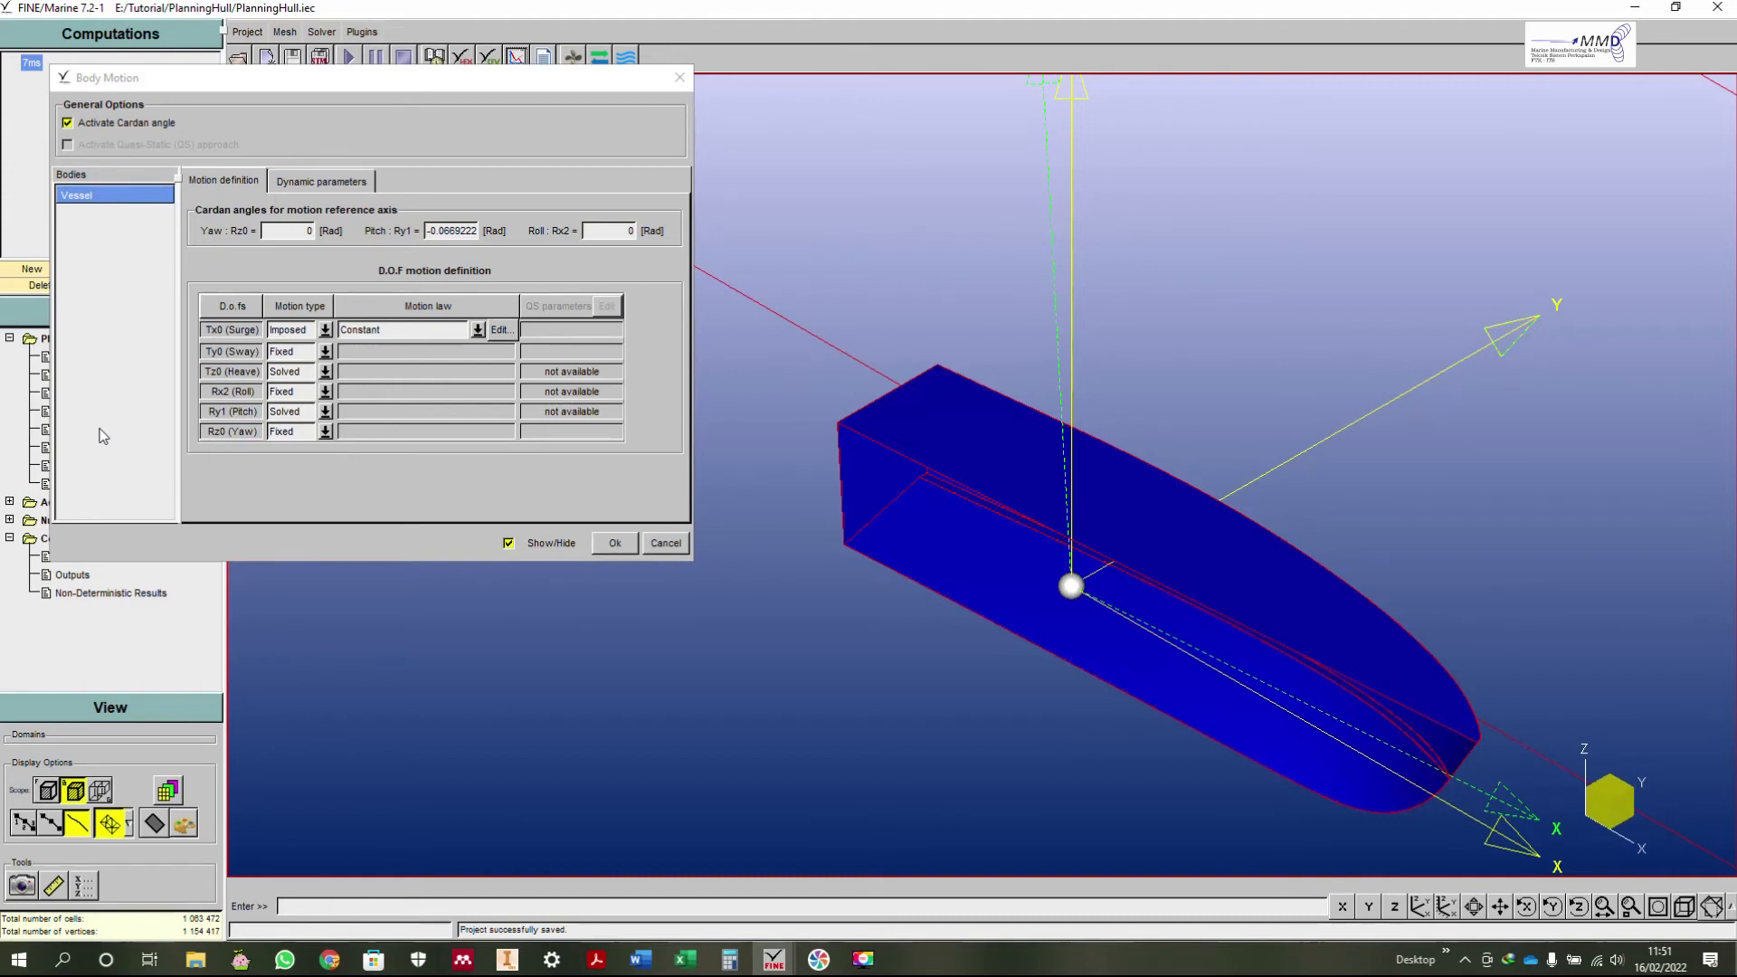
left_click(499, 329)
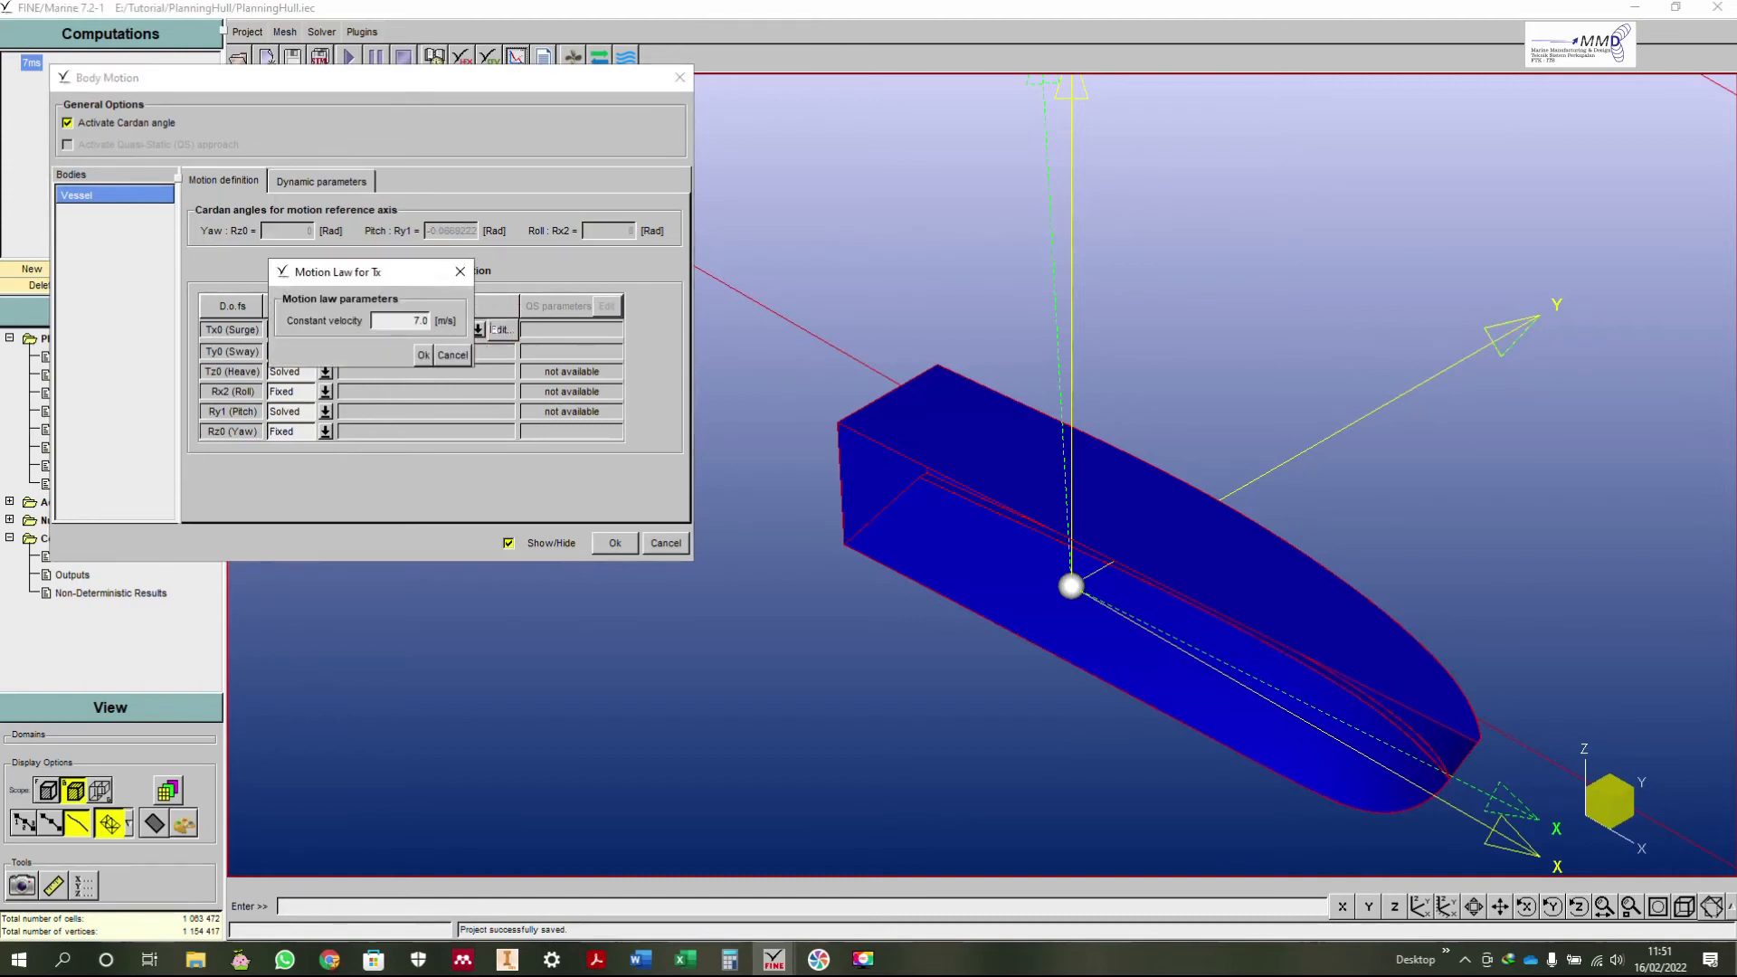
left_click(453, 355)
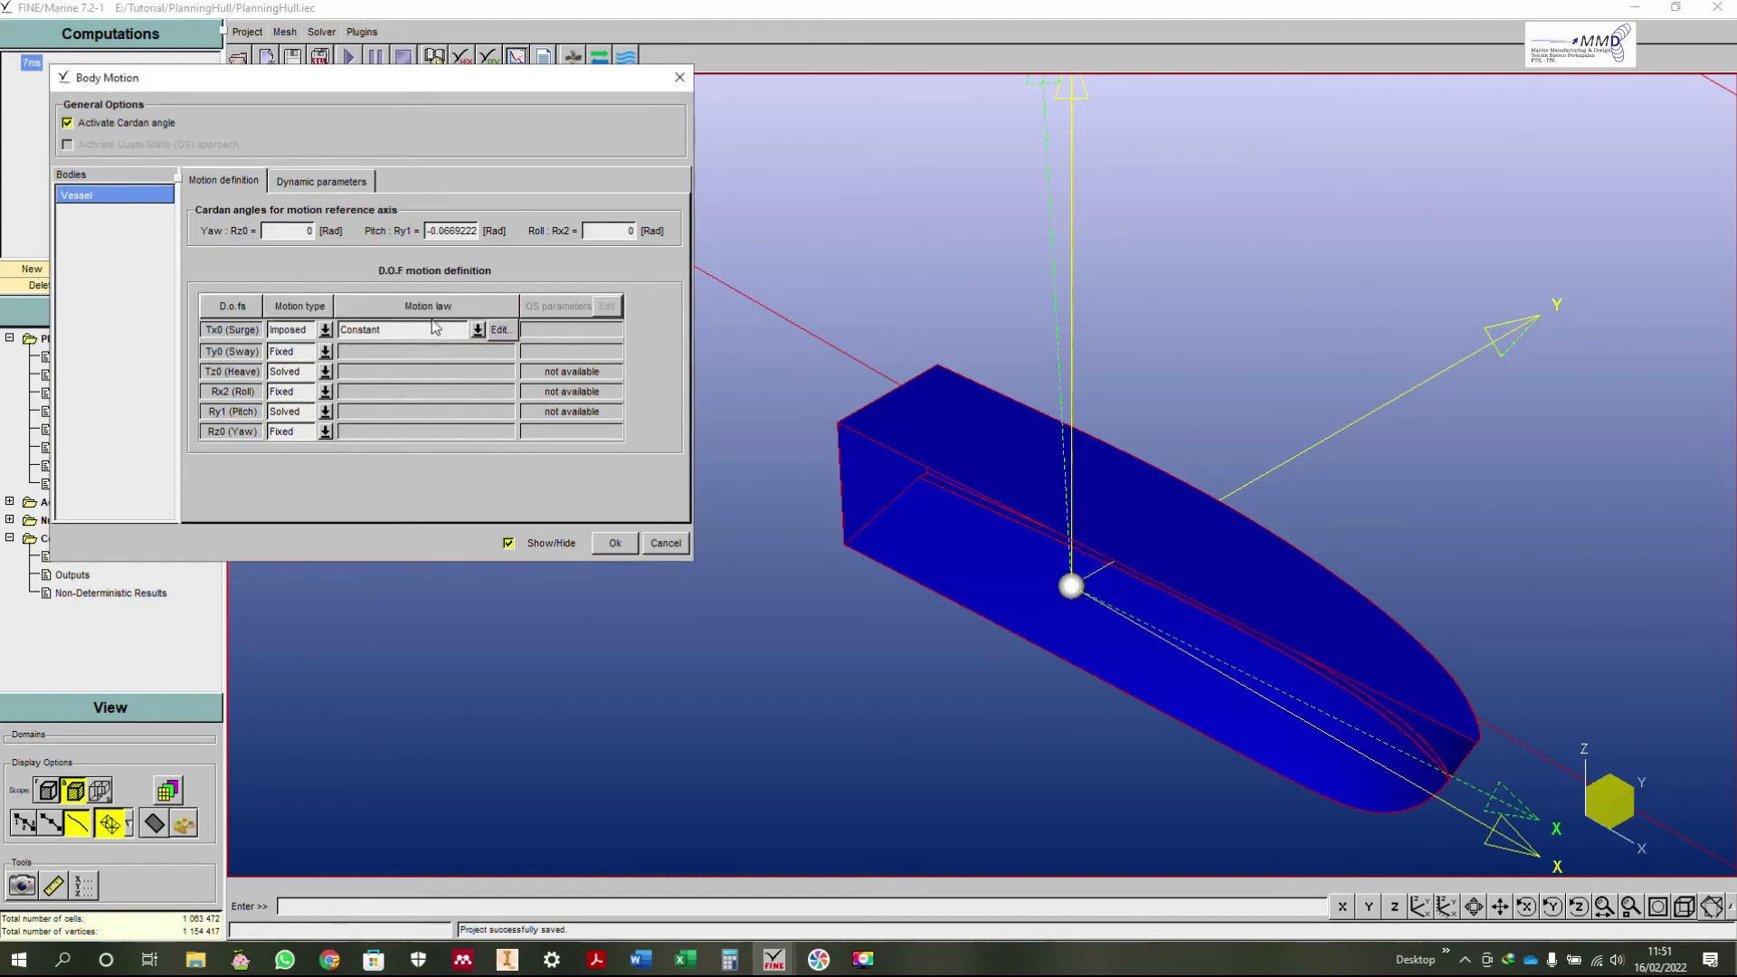
left_click(670, 544)
double_click(92, 450)
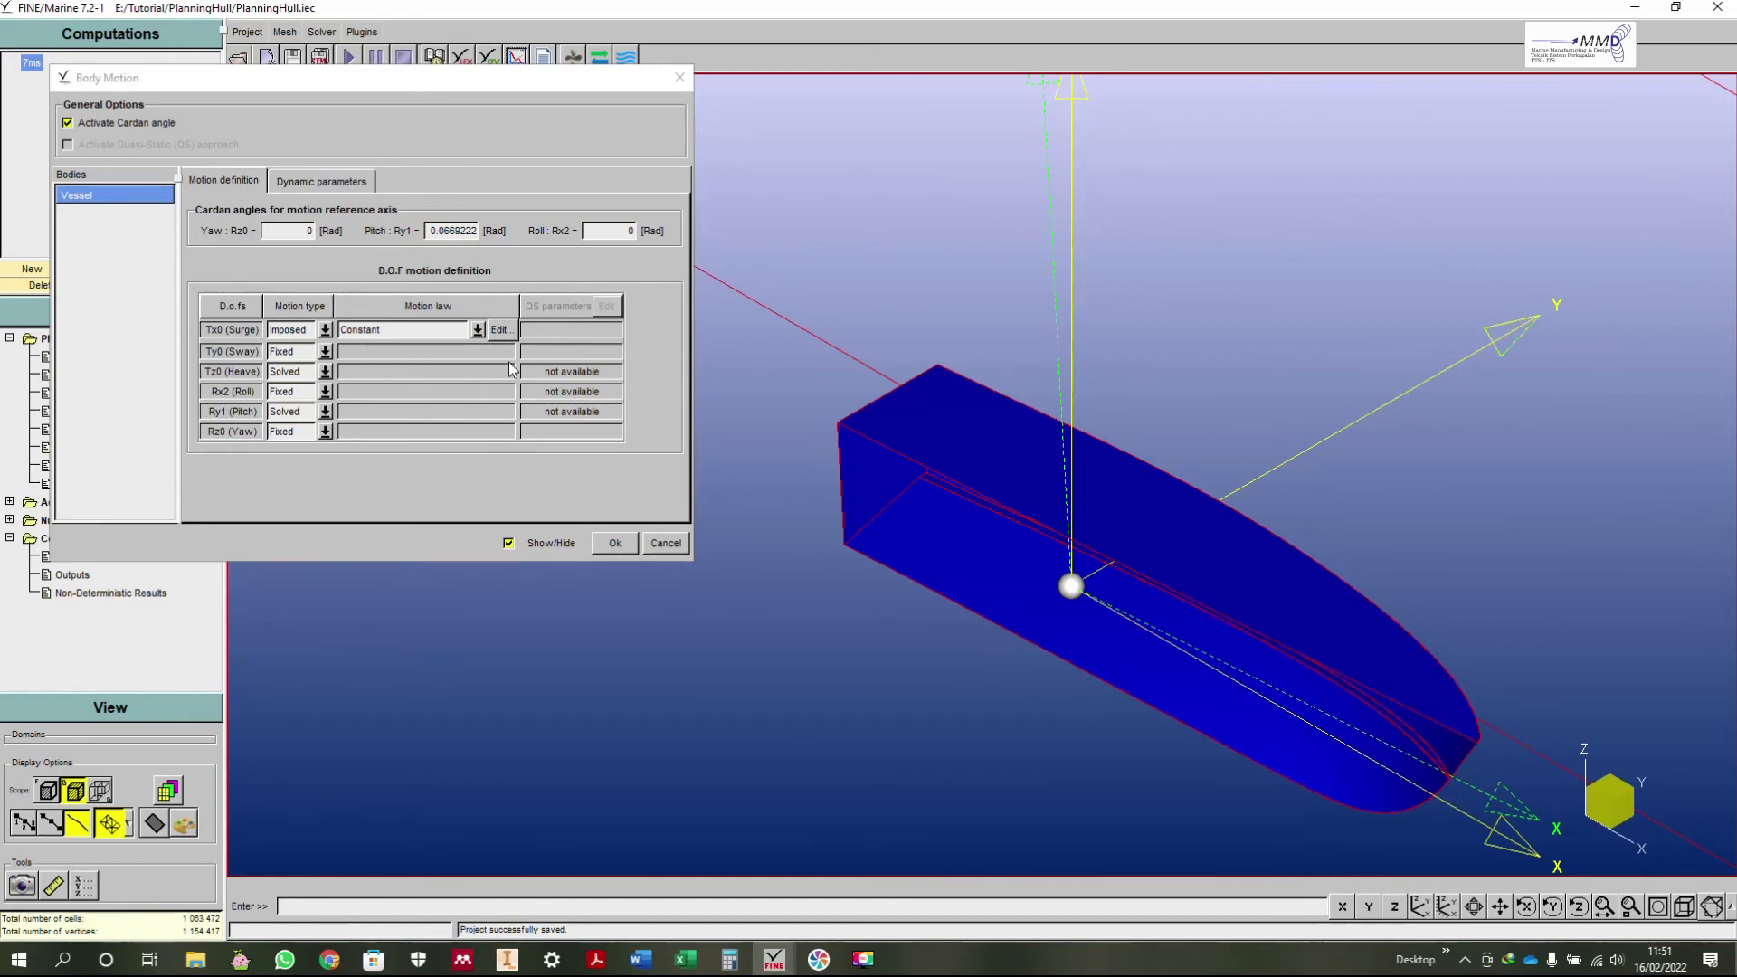
left_click(478, 330)
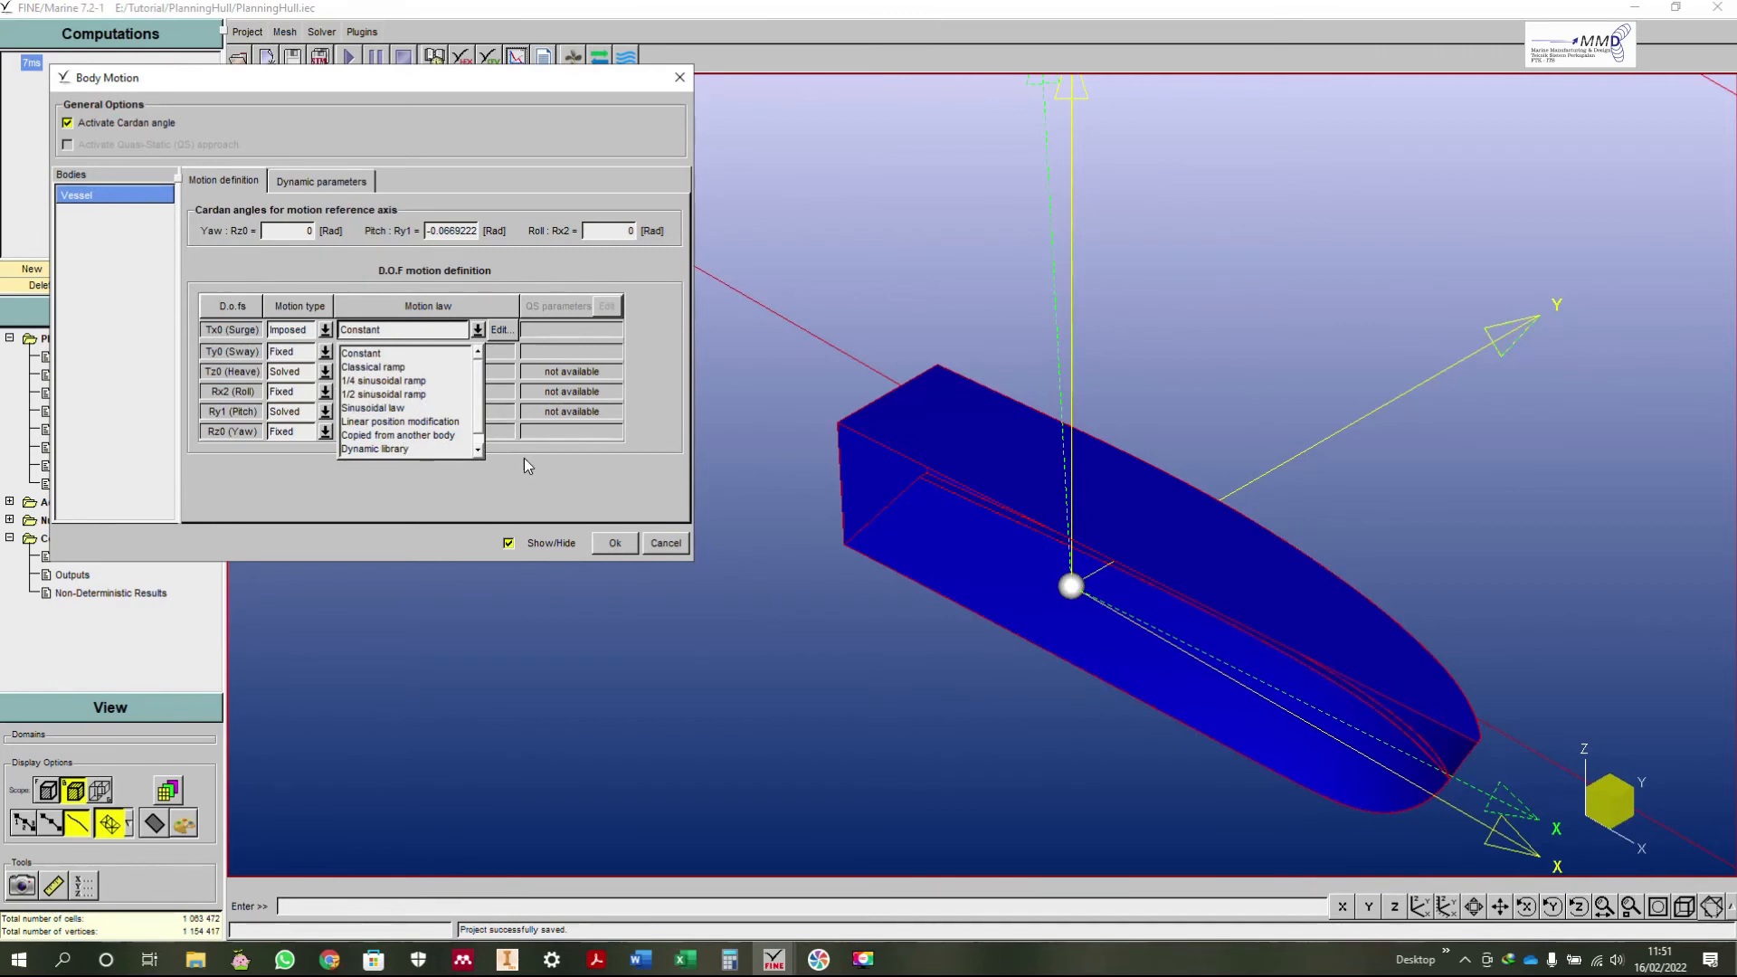
left_click(524, 492)
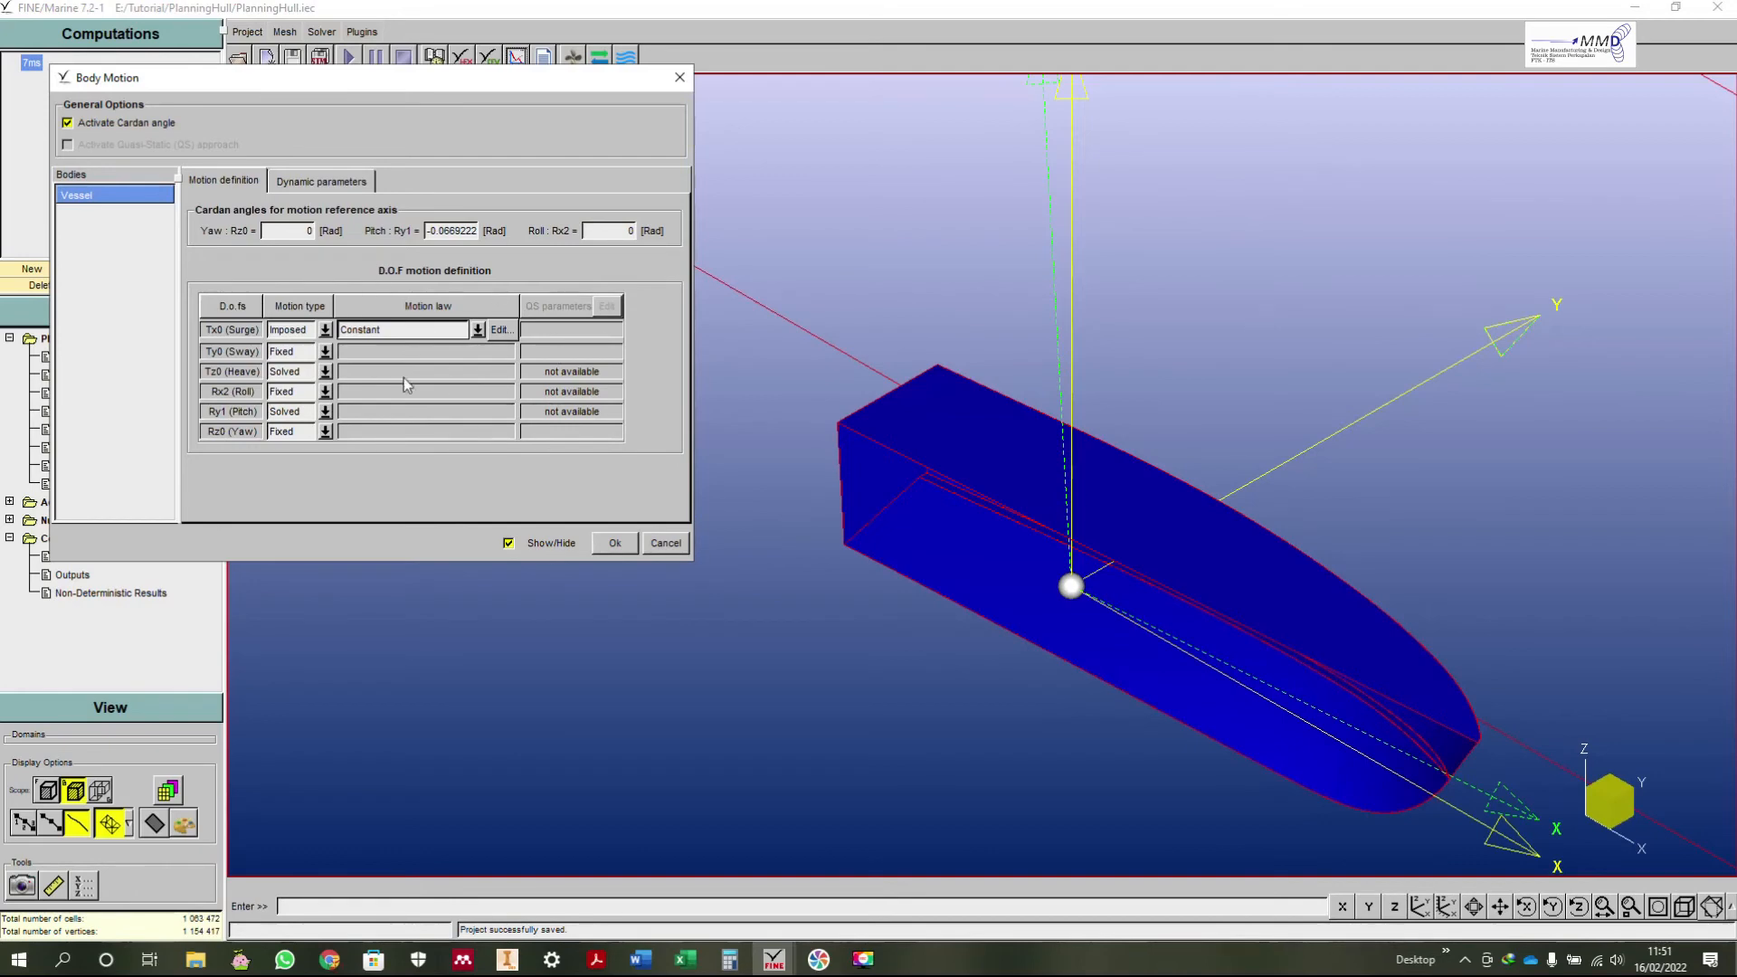
left_click(348, 184)
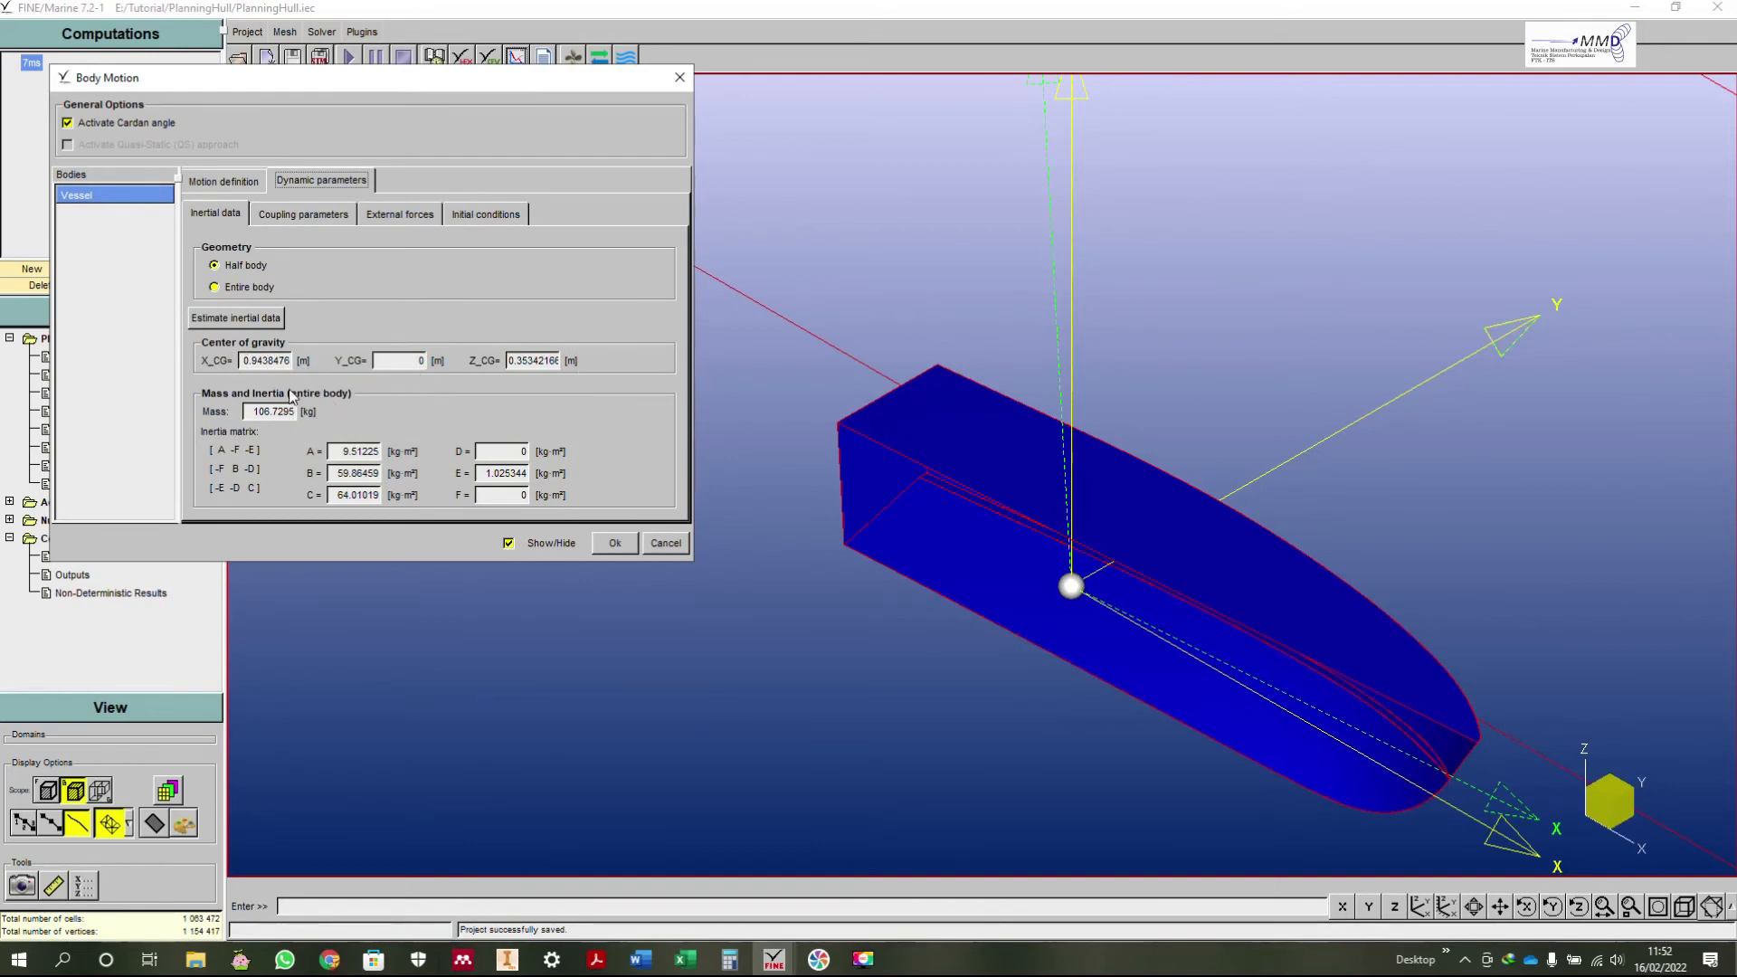
left_click(751, 547)
left_click(658, 541)
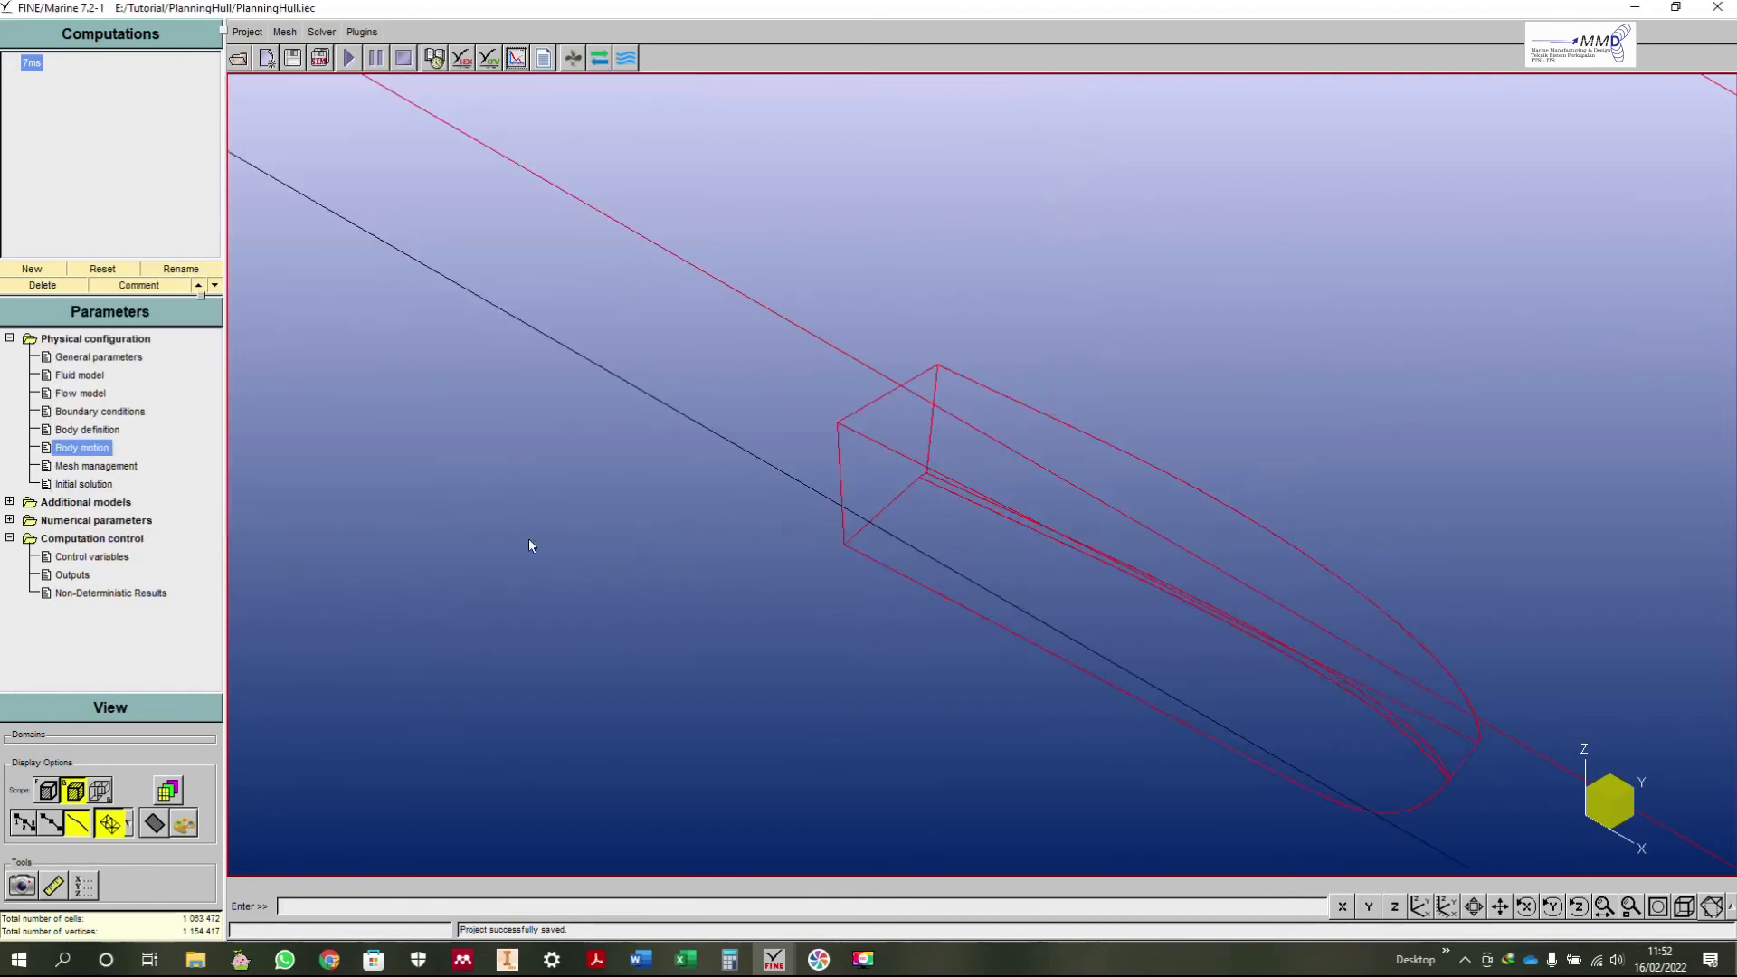
Step: Review and accept the existing mesh management, initial solution and time-step control settings
left_click(126, 467)
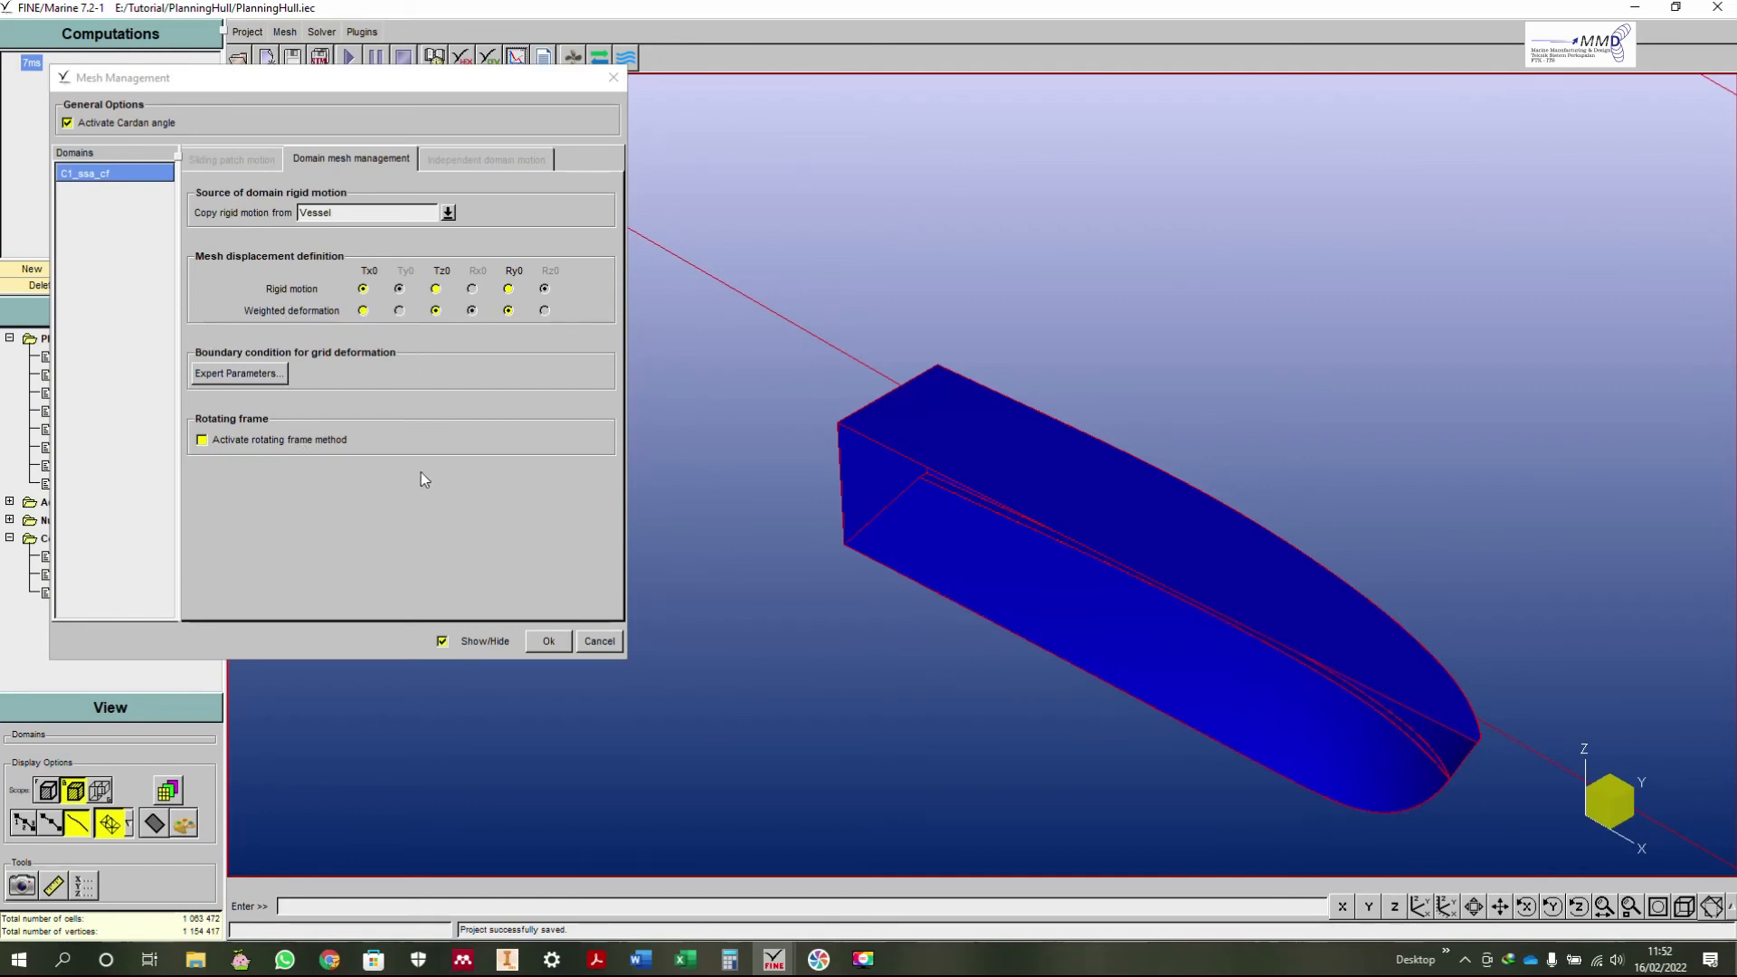
left_click(547, 640)
left_click(86, 484)
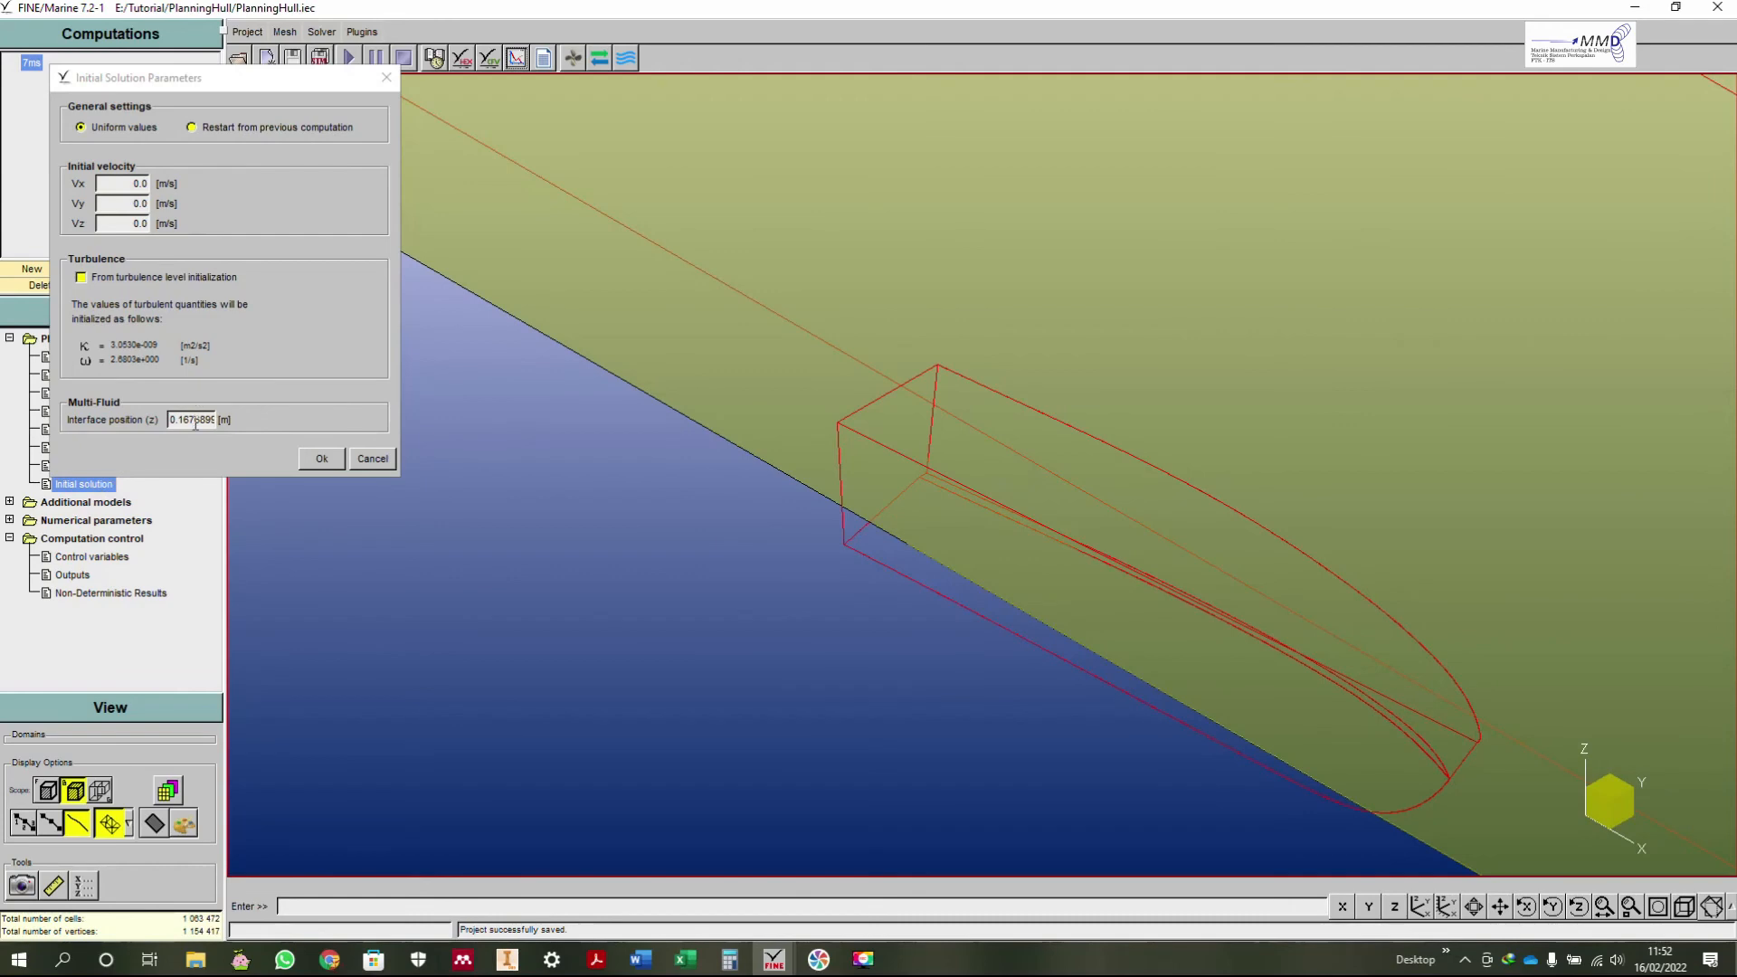
left_click(323, 460)
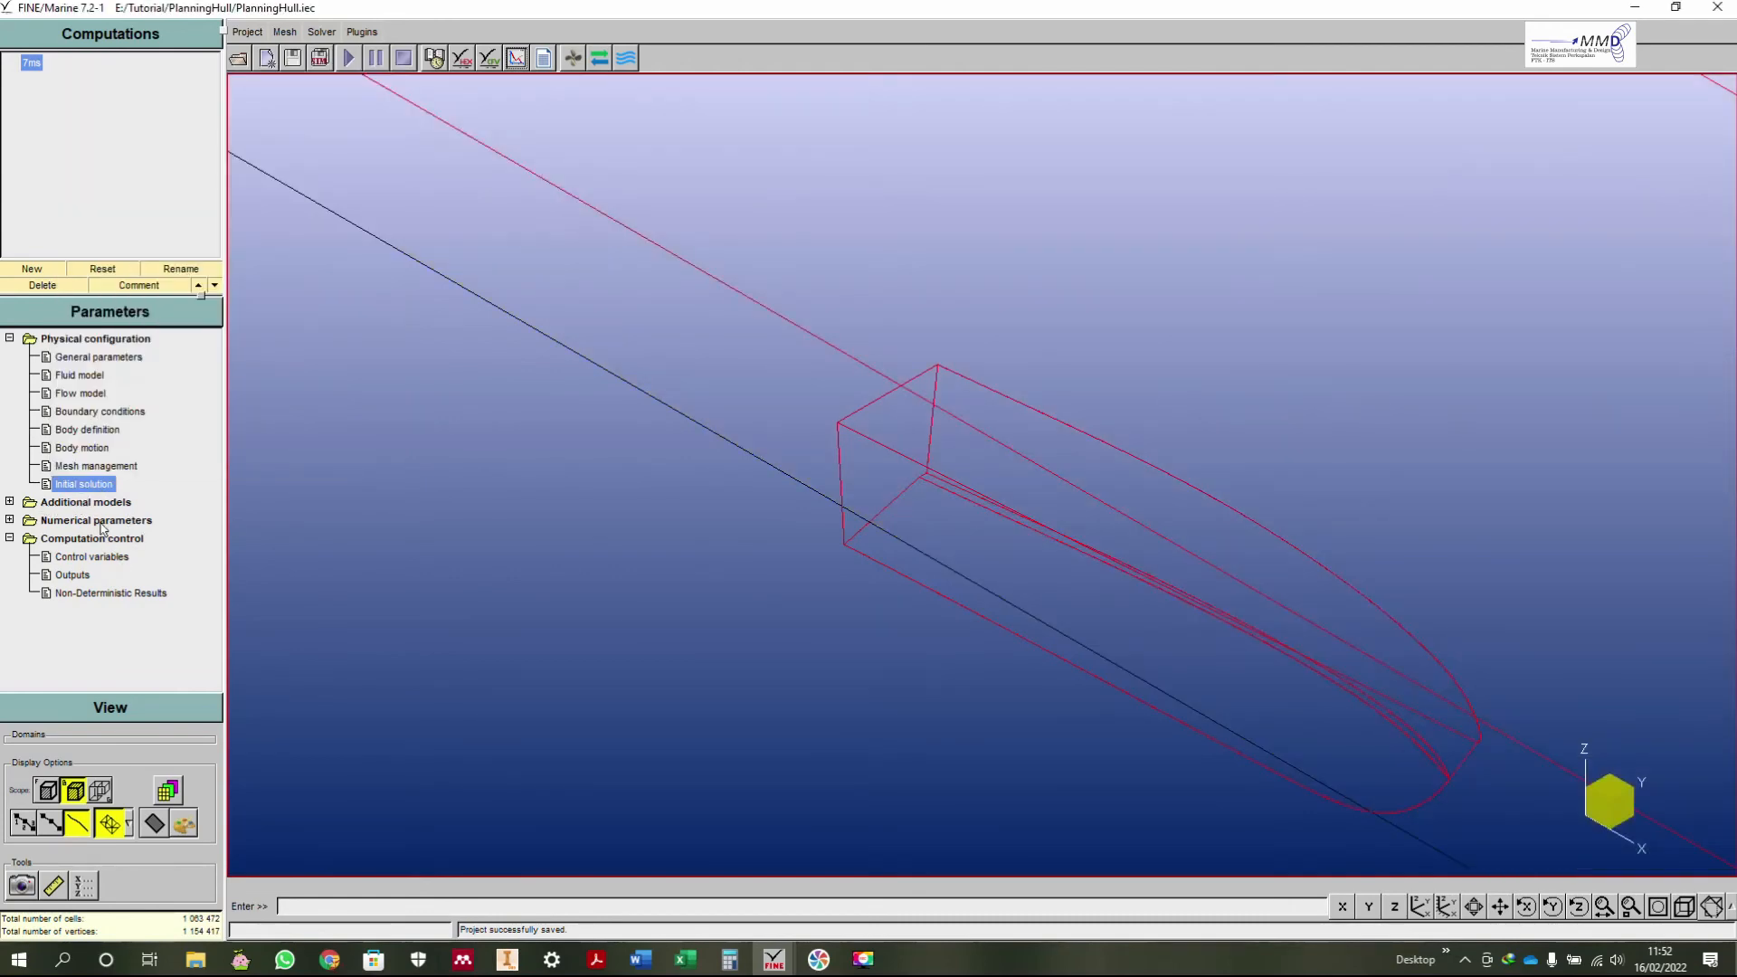
left_click(114, 558)
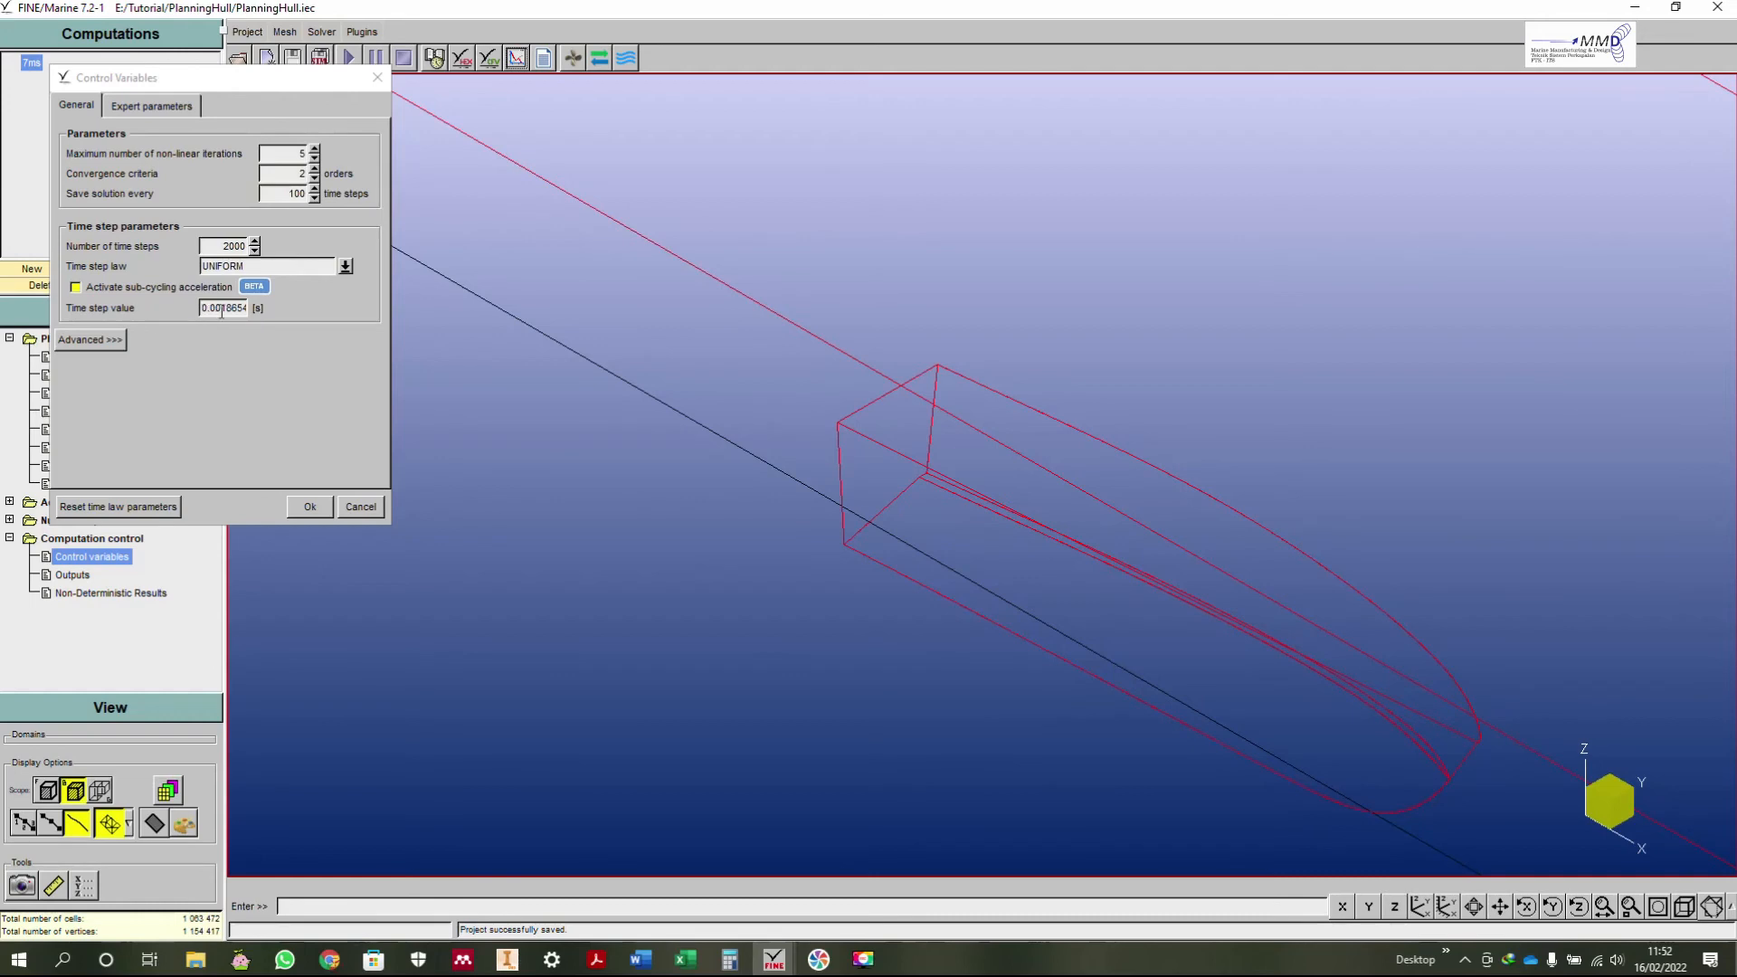
left_click(309, 507)
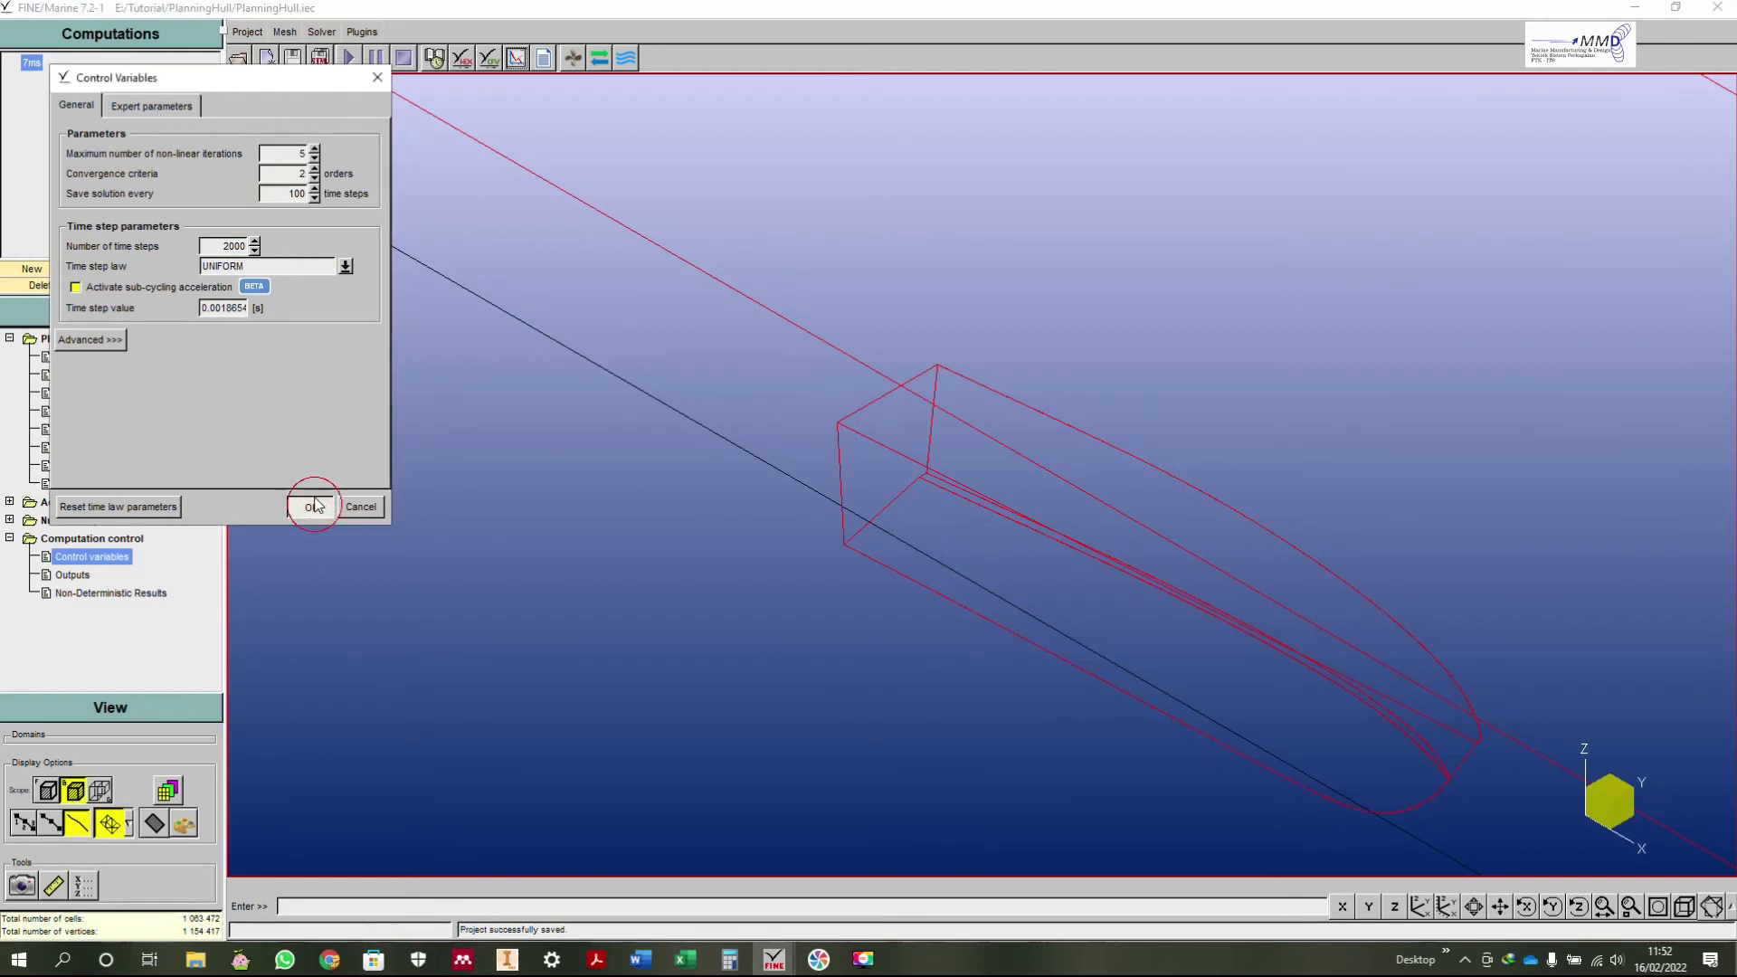
Step: Enable Mass fraction as a volume-data probe quantity in the computation's output parameters
left_click(75, 575)
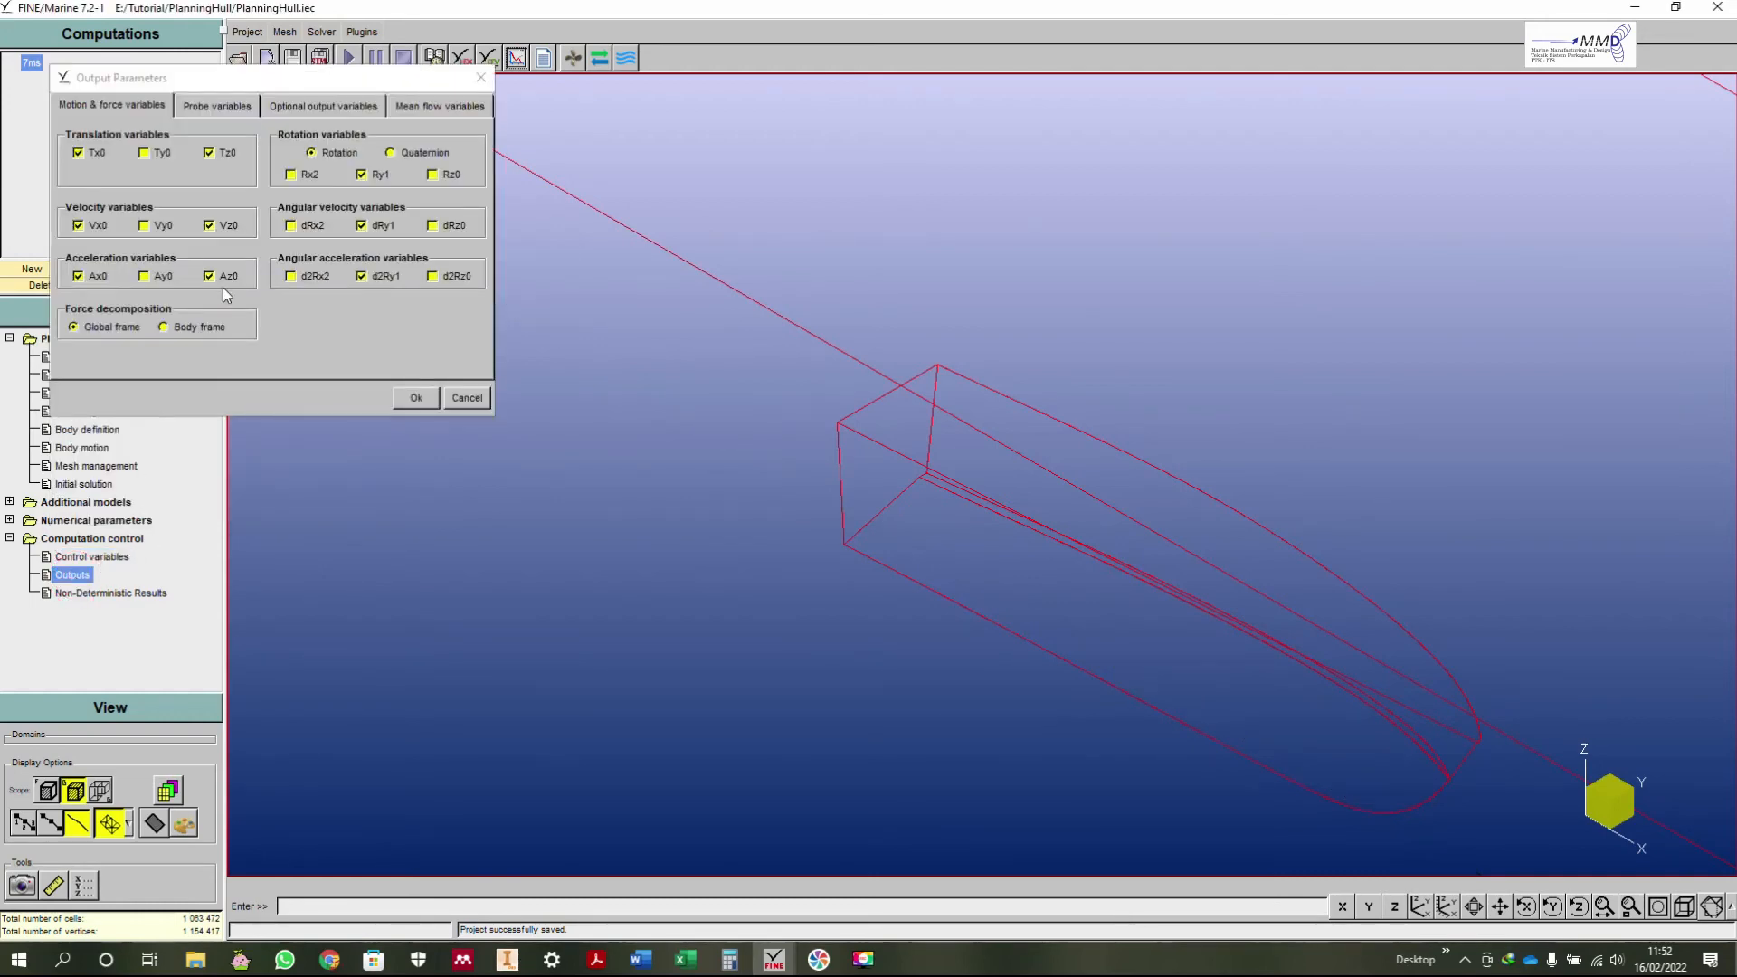
left_click(224, 105)
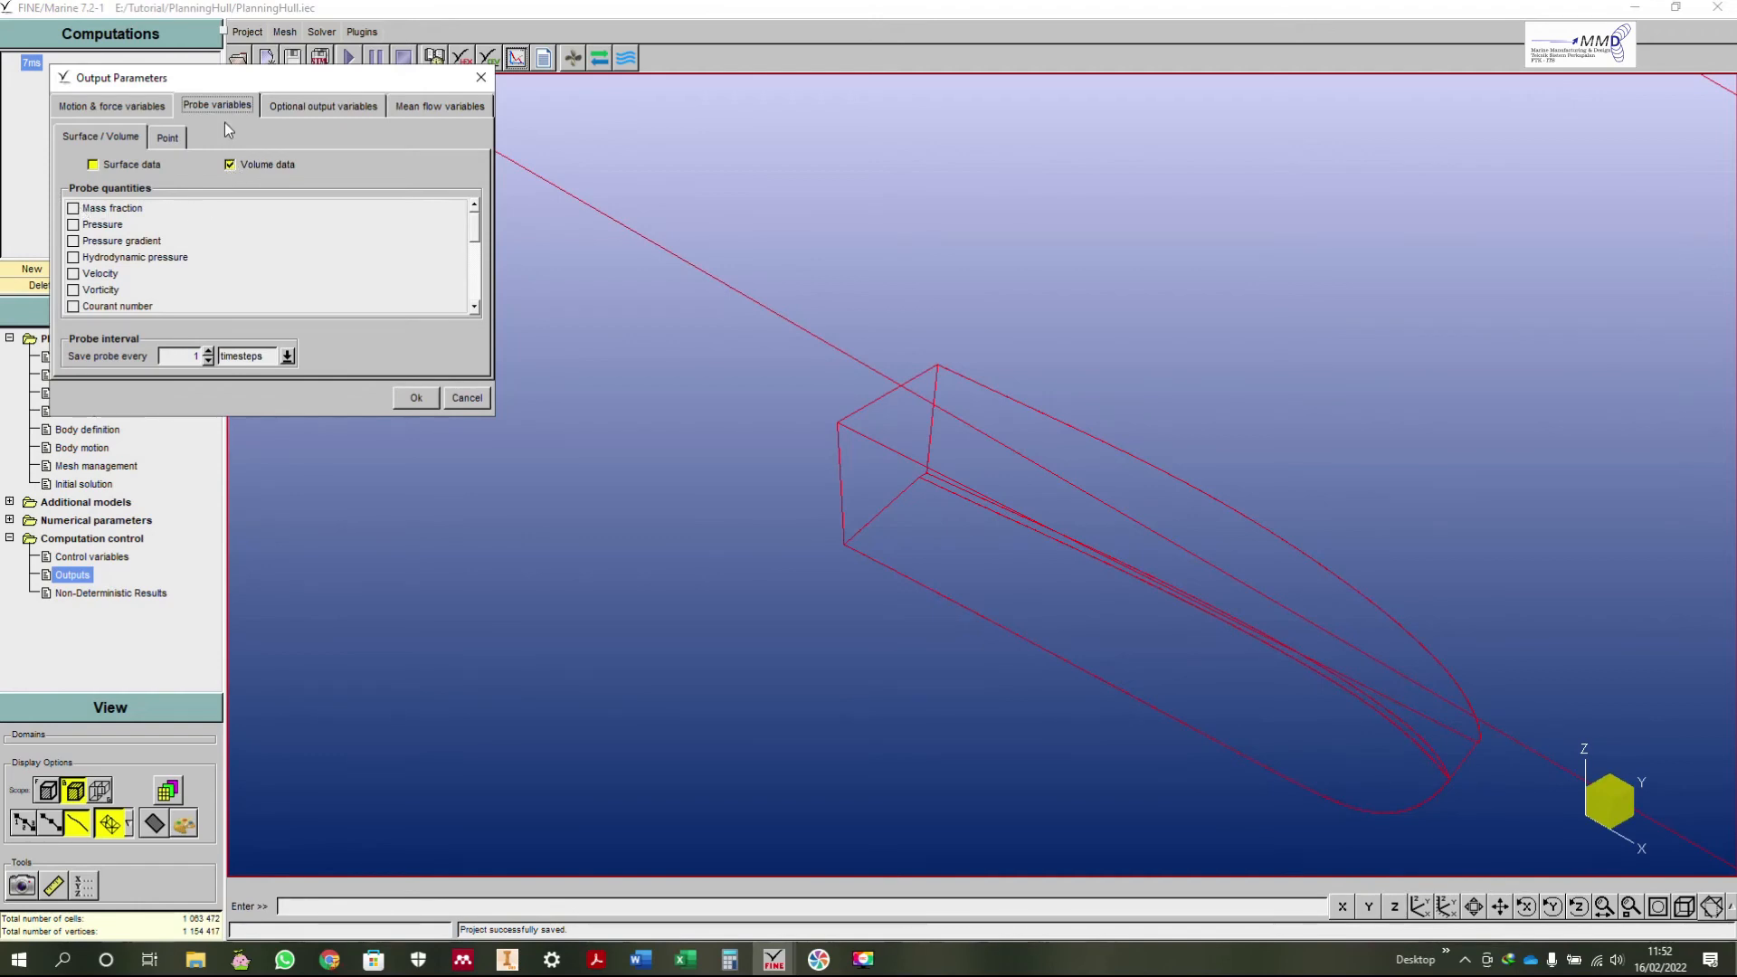
left_click(167, 138)
left_click(116, 136)
left_click(74, 209)
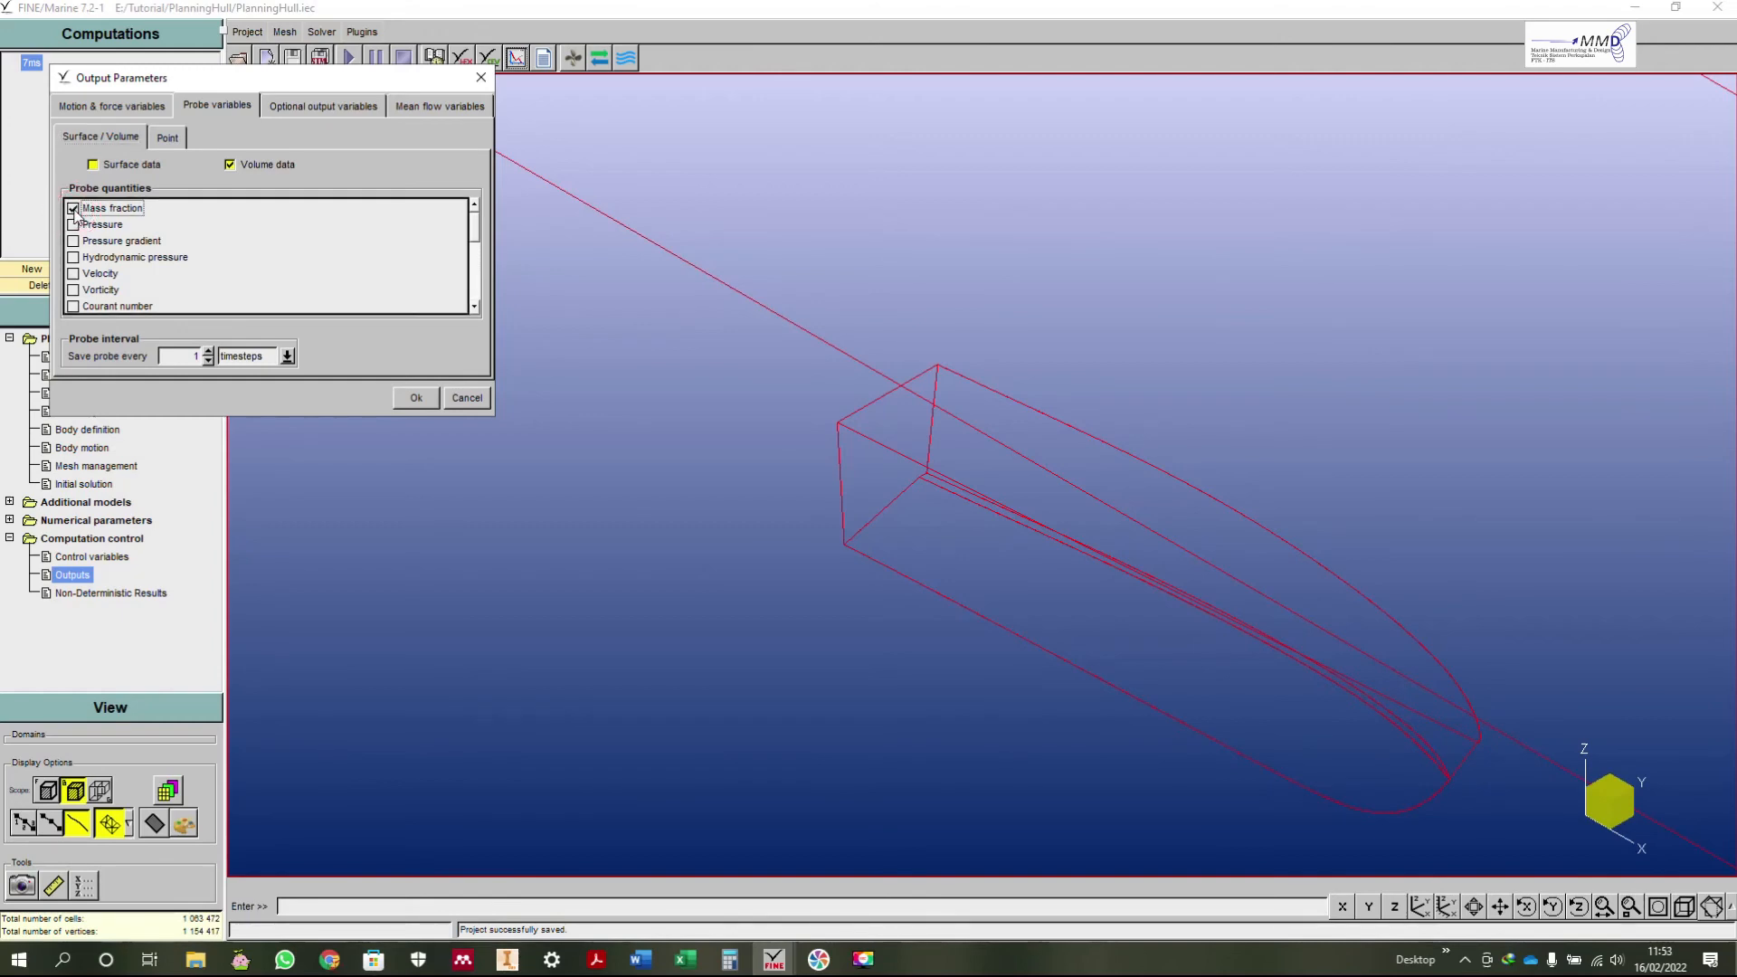
scroll(295, 277, "down", 1)
scroll(295, 275, "down", 3)
scroll(295, 275, "up", 1)
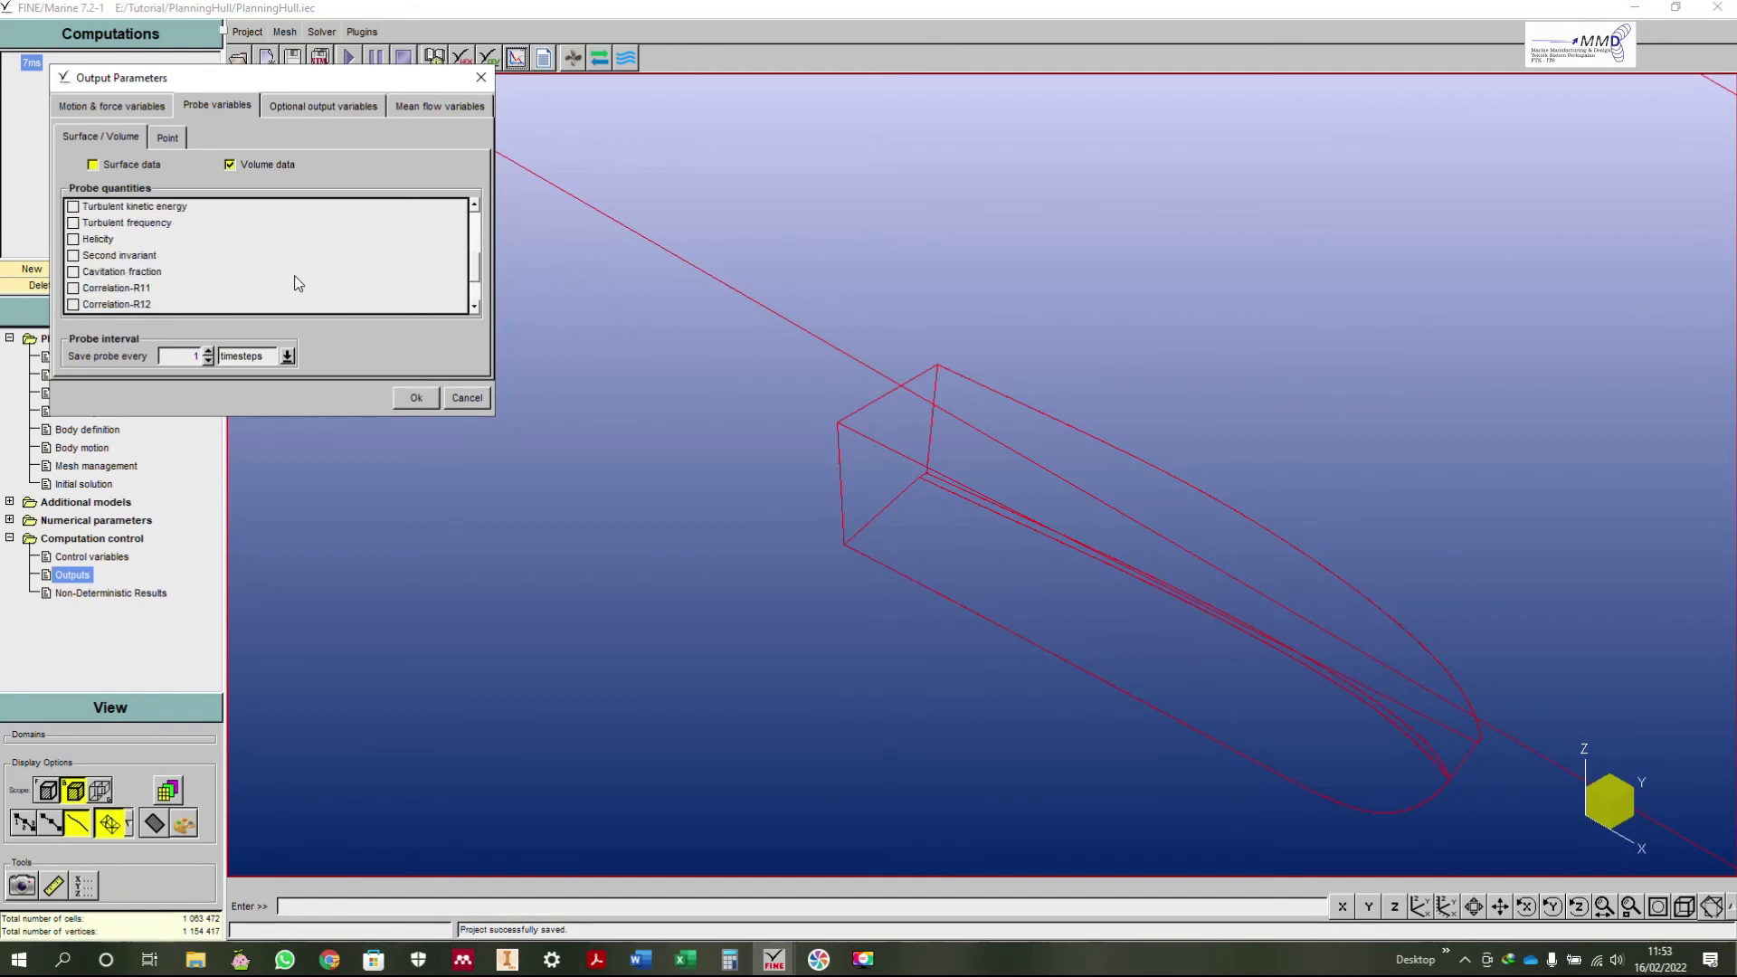
scroll(138, 264, "down", 1)
scroll(137, 264, "up", 2)
scroll(112, 291, "up", 2)
scroll(112, 292, "up", 1)
left_click(101, 208)
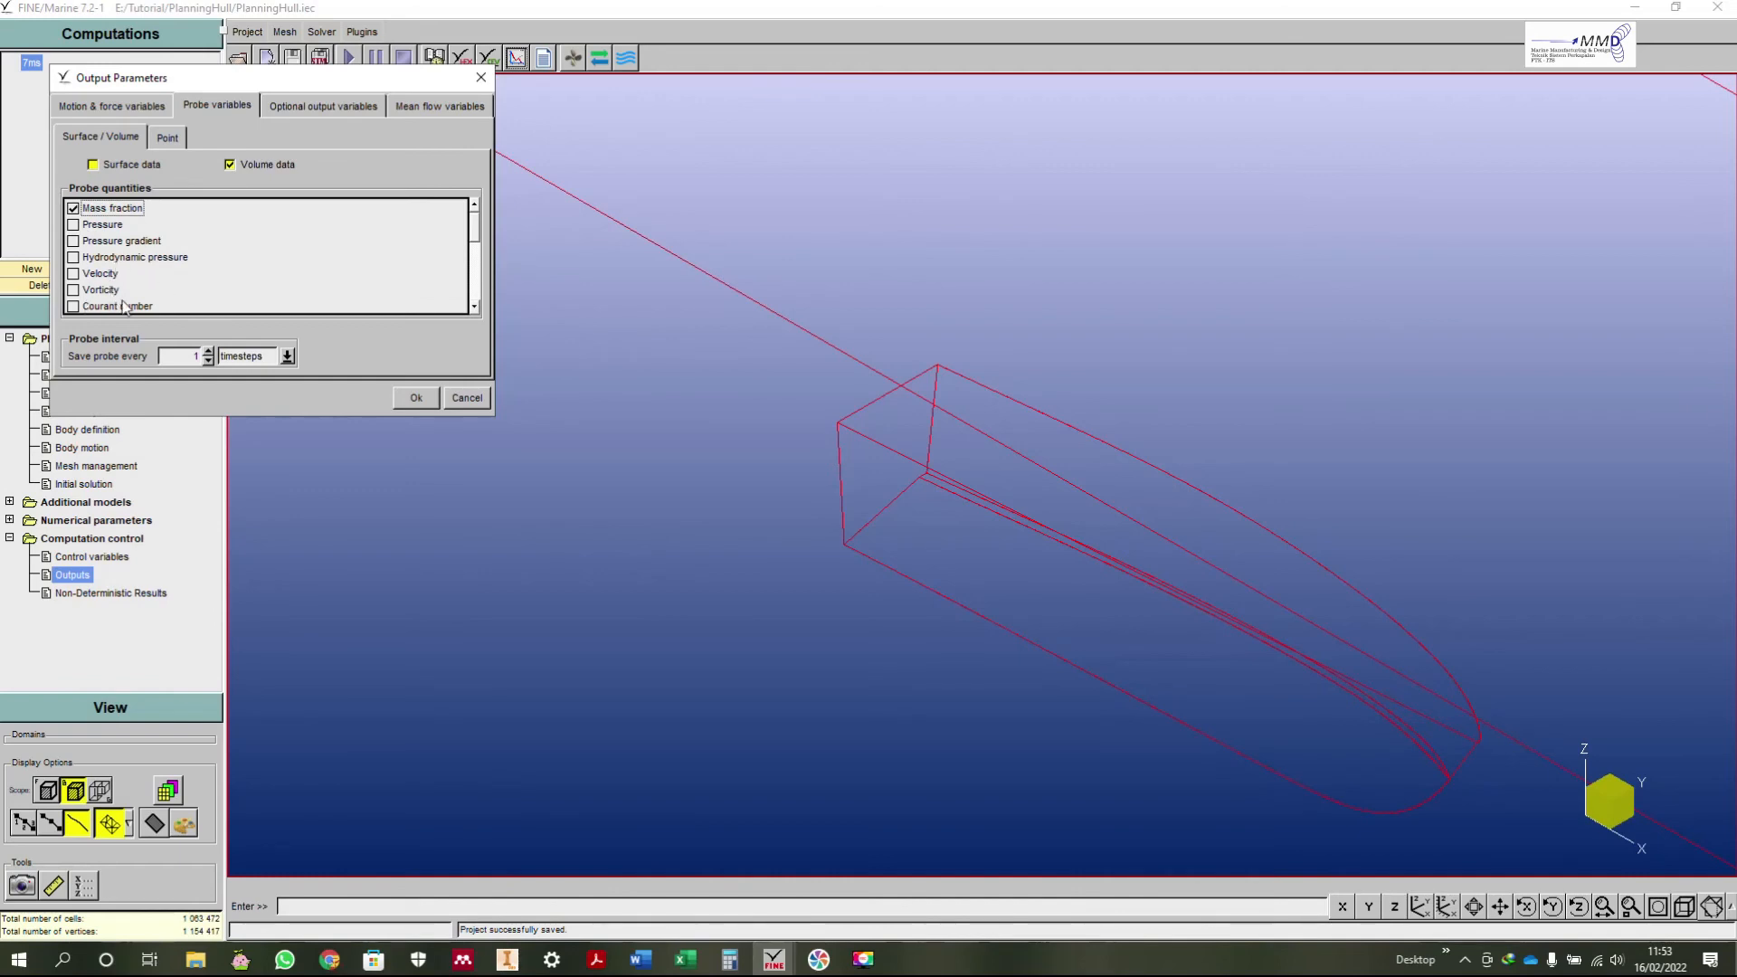
Step: Set the probe data to save every 10 timesteps, check the optional and mean flow variables, and accept the output parameters
left_click(178, 357)
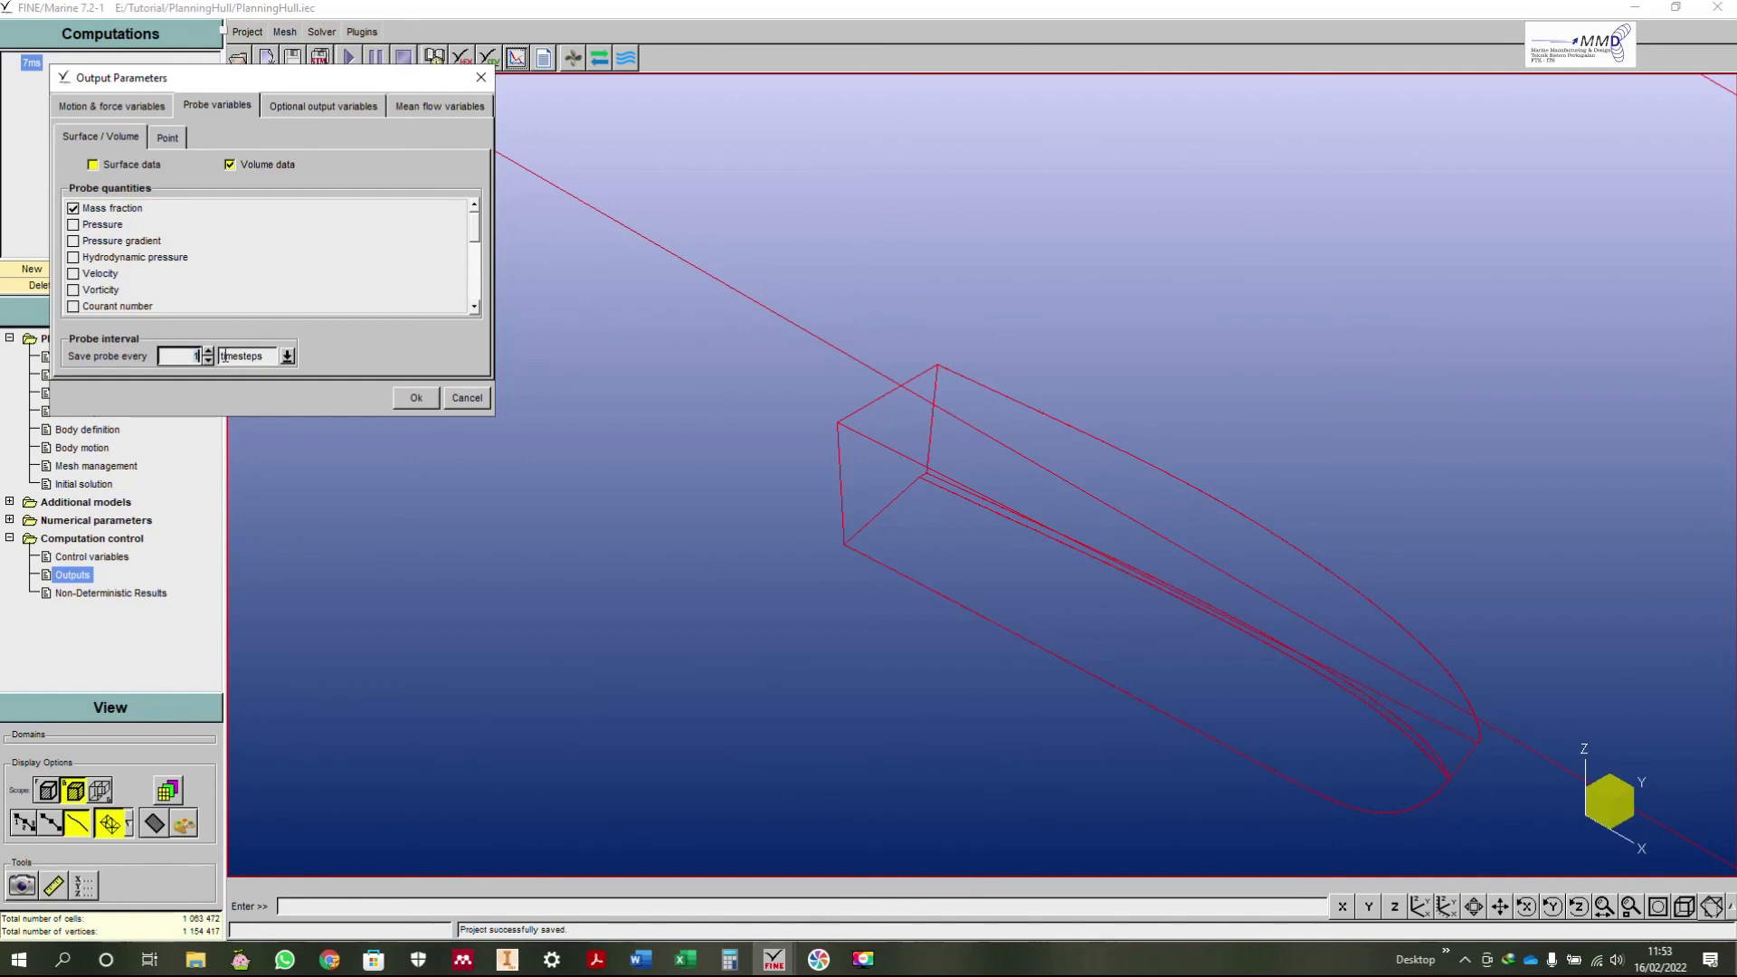
type("0")
left_click(313, 105)
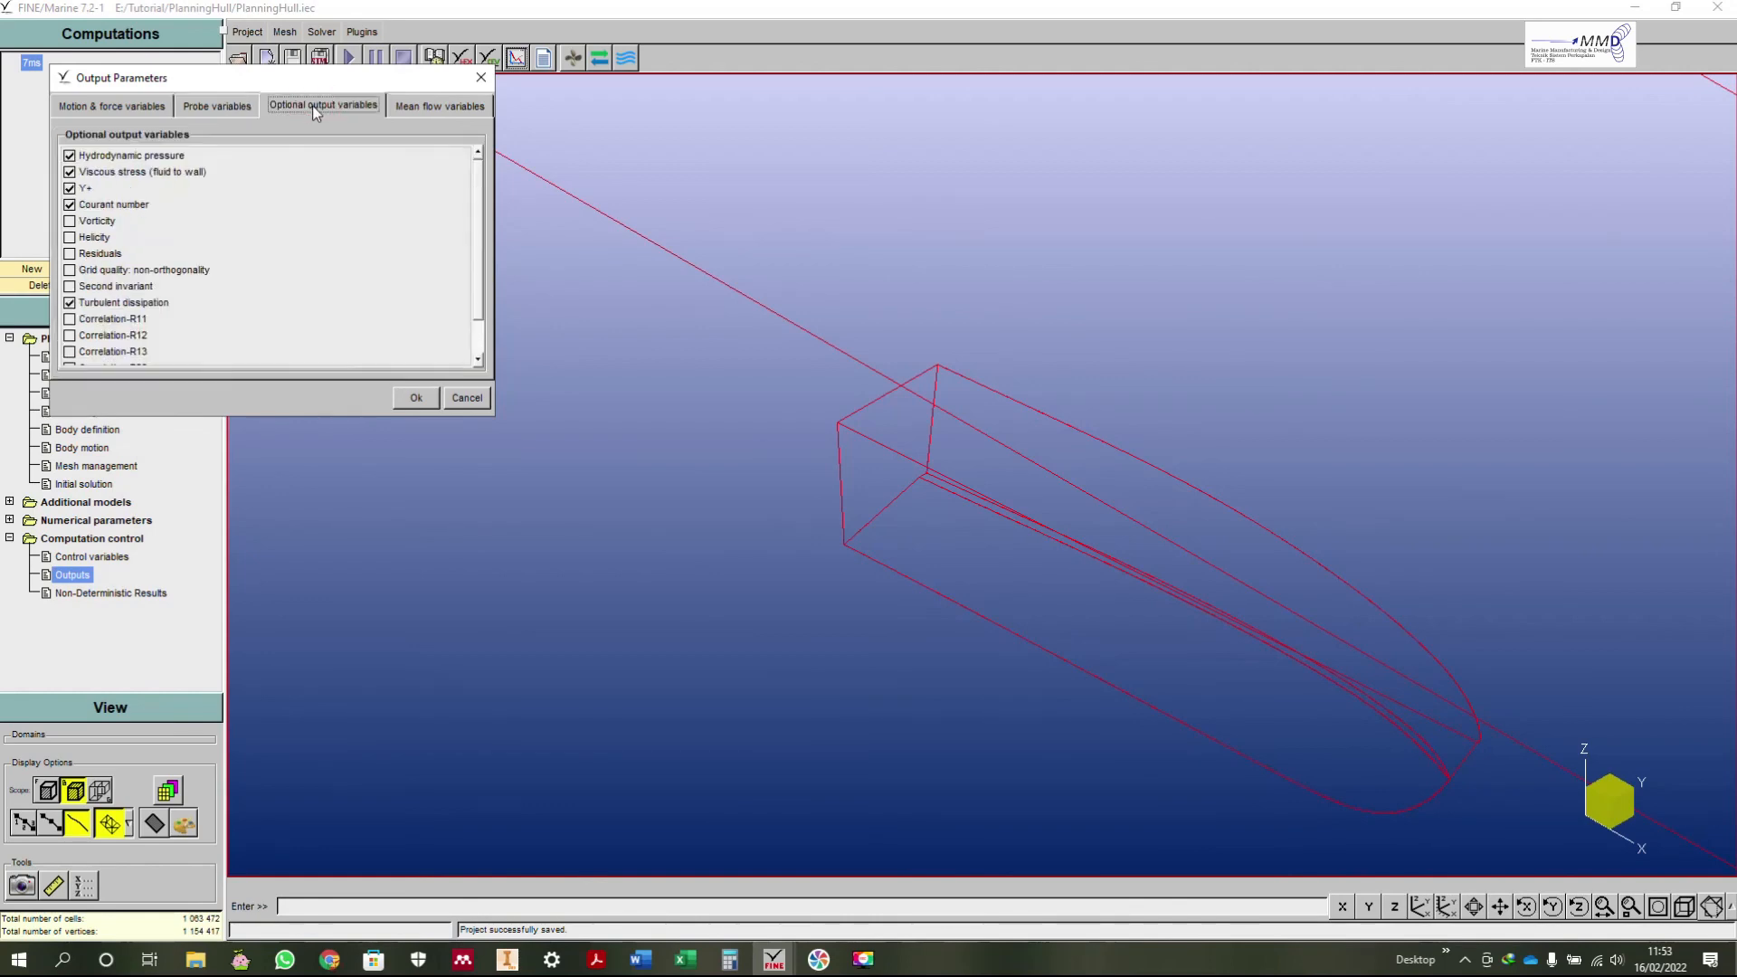
left_click(420, 106)
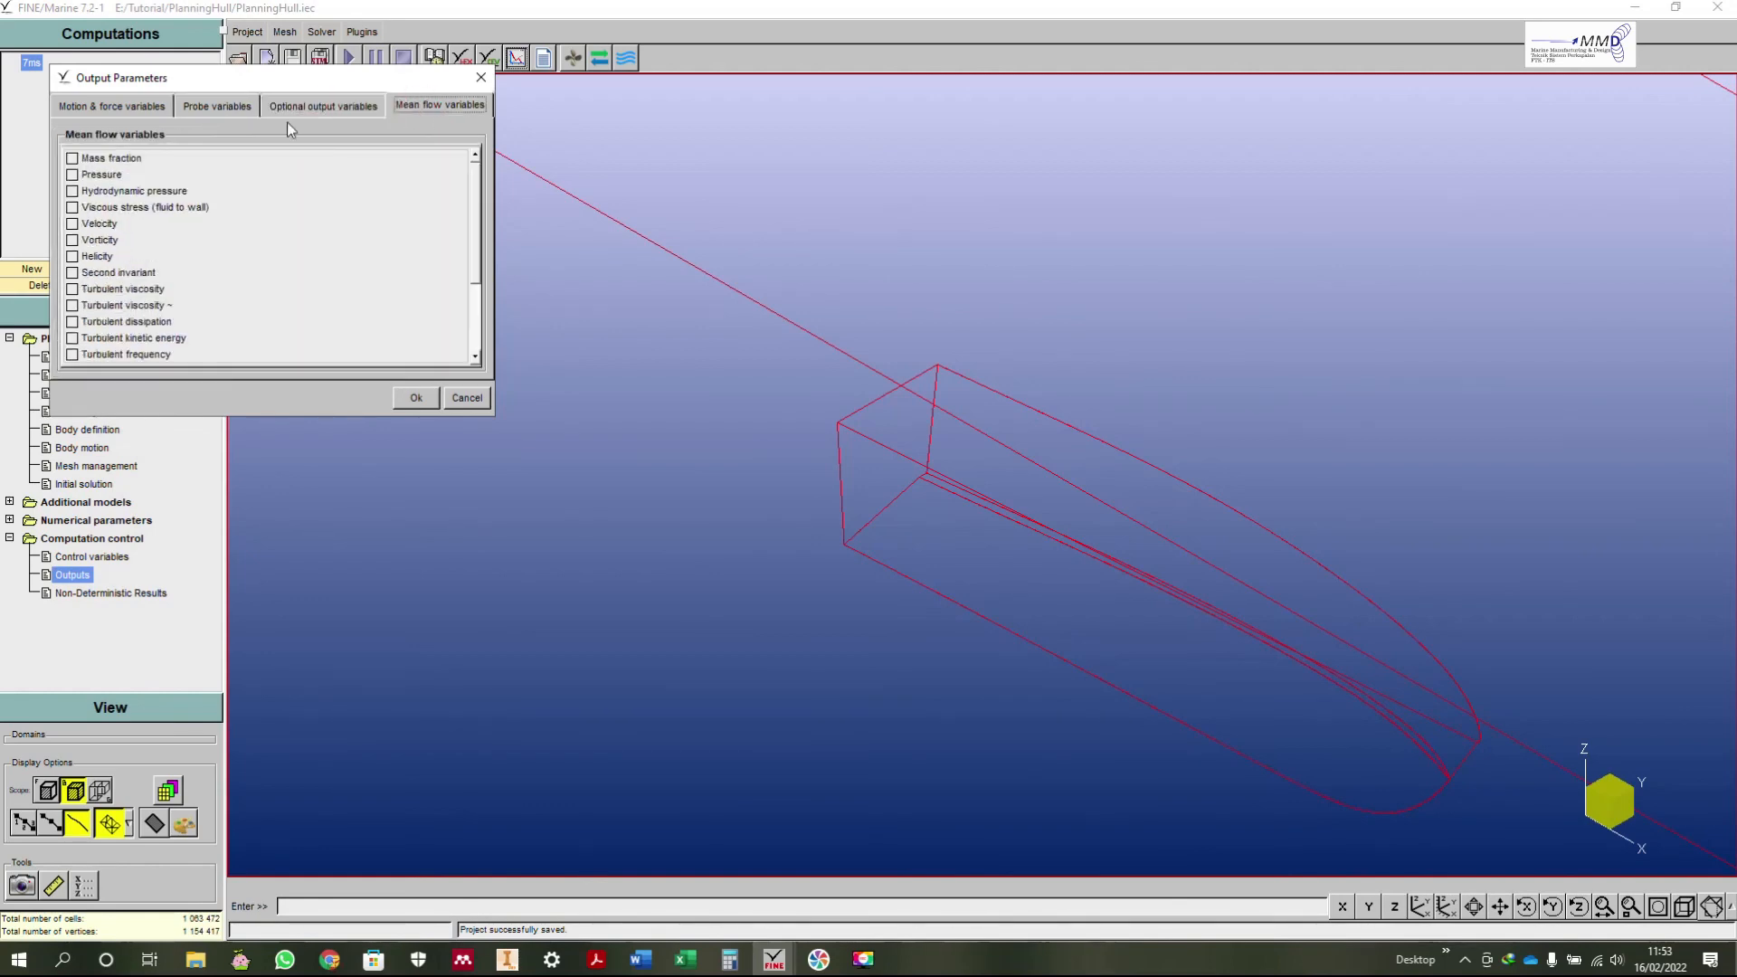
left_click(217, 105)
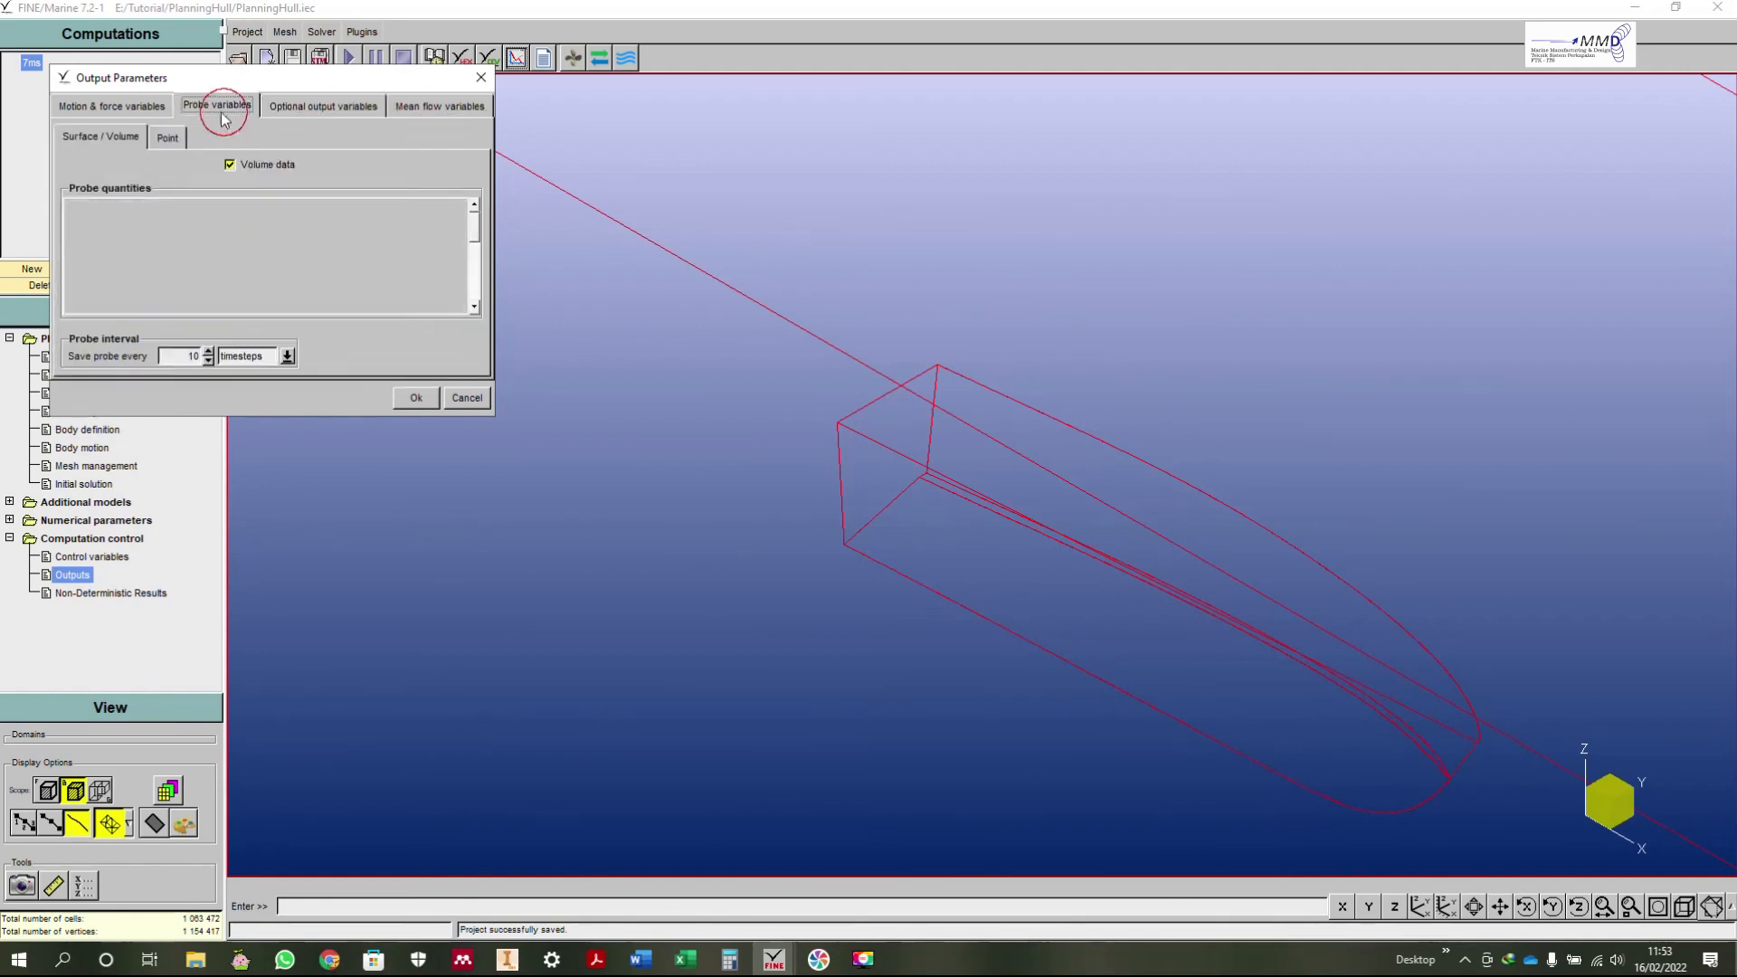
left_click(409, 397)
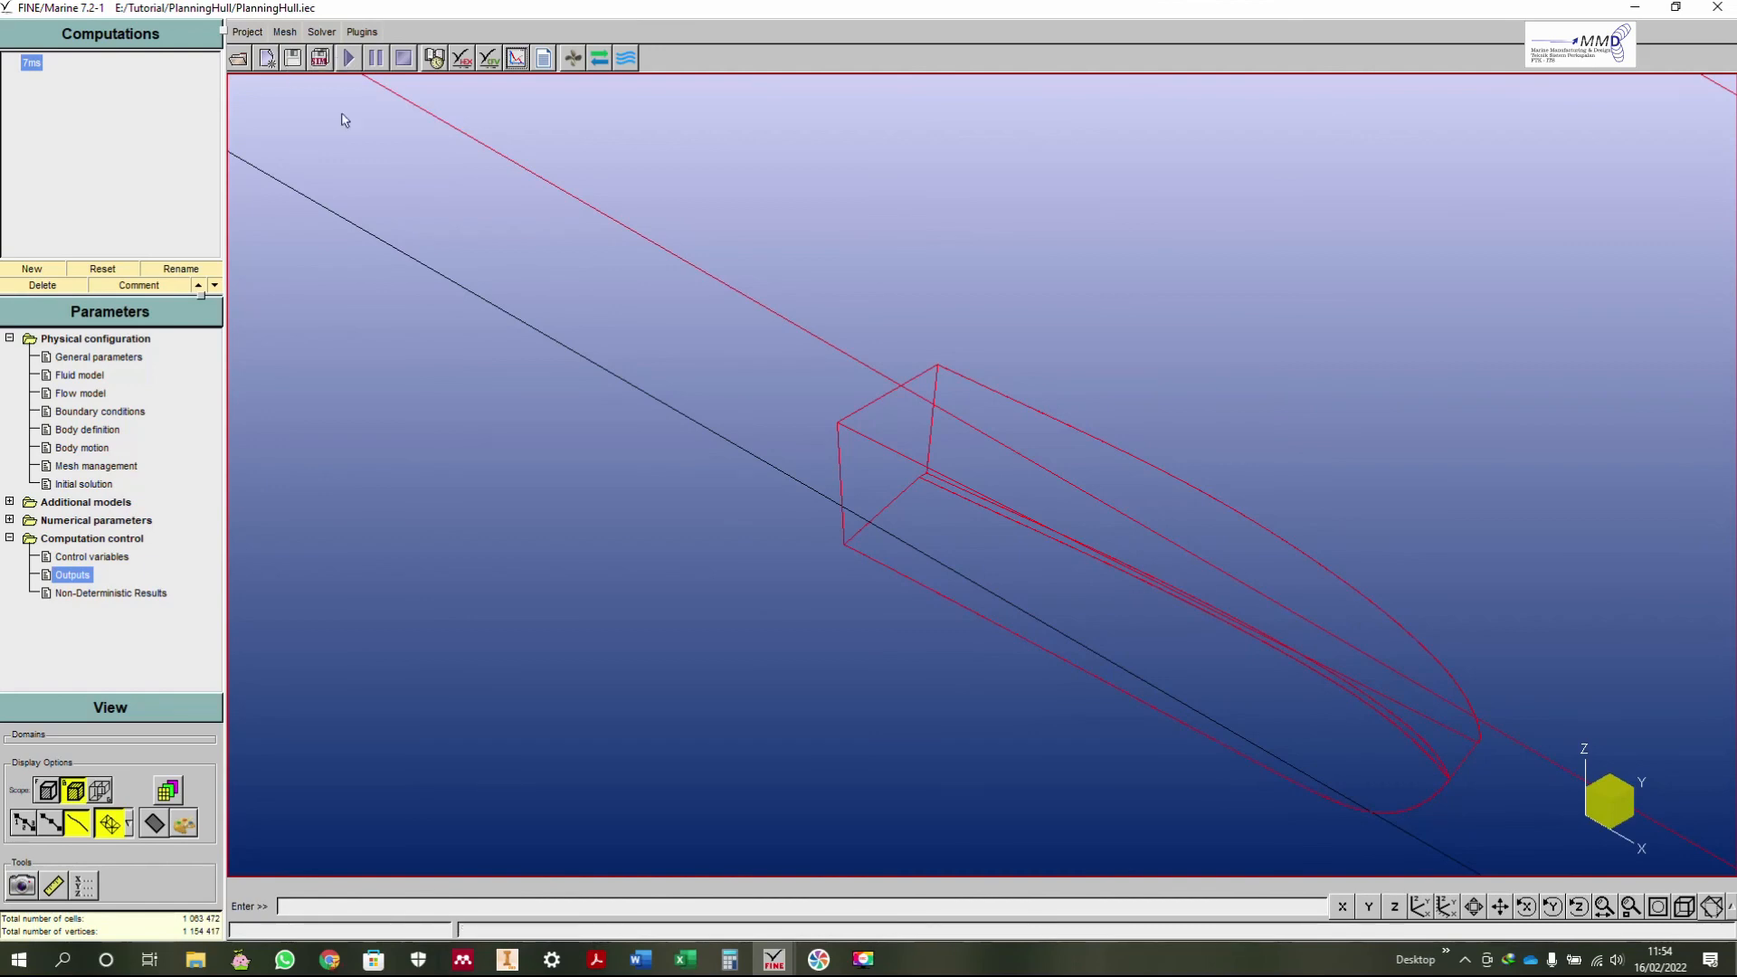
Step: Recheck the vessel's pitch Cardan angle and inertial data in the body motion settings and accept them as they are
double_click(86, 448)
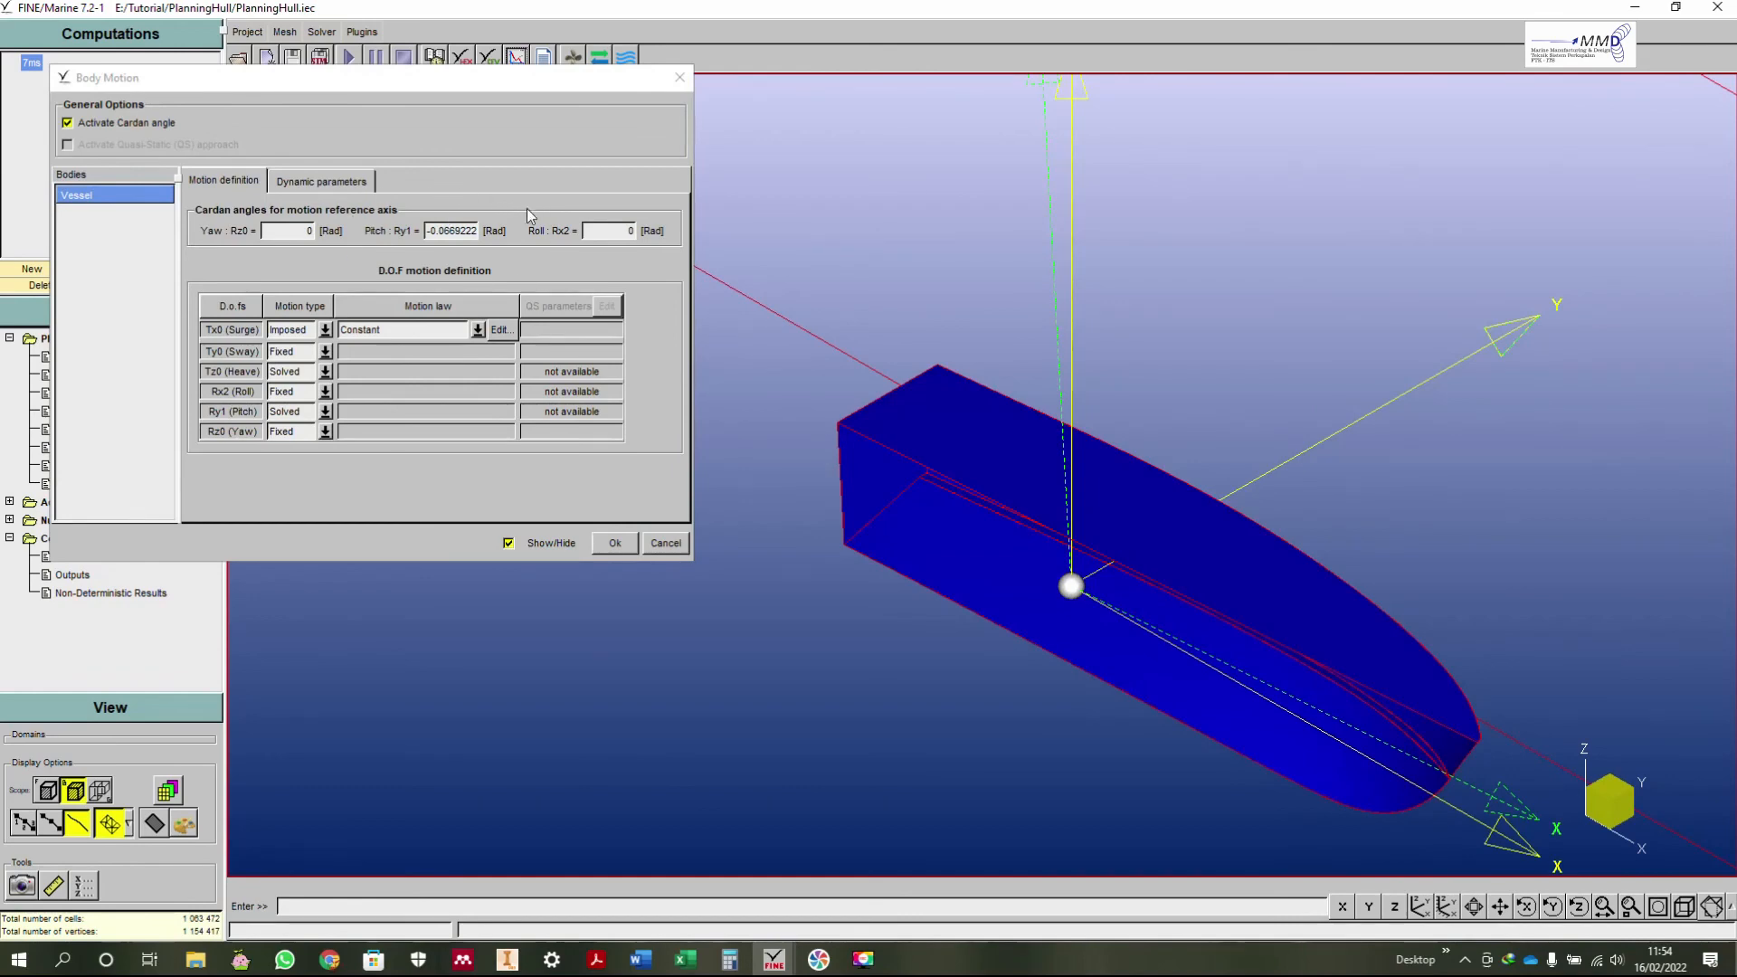
left_click(431, 230)
type("-")
left_click(331, 192)
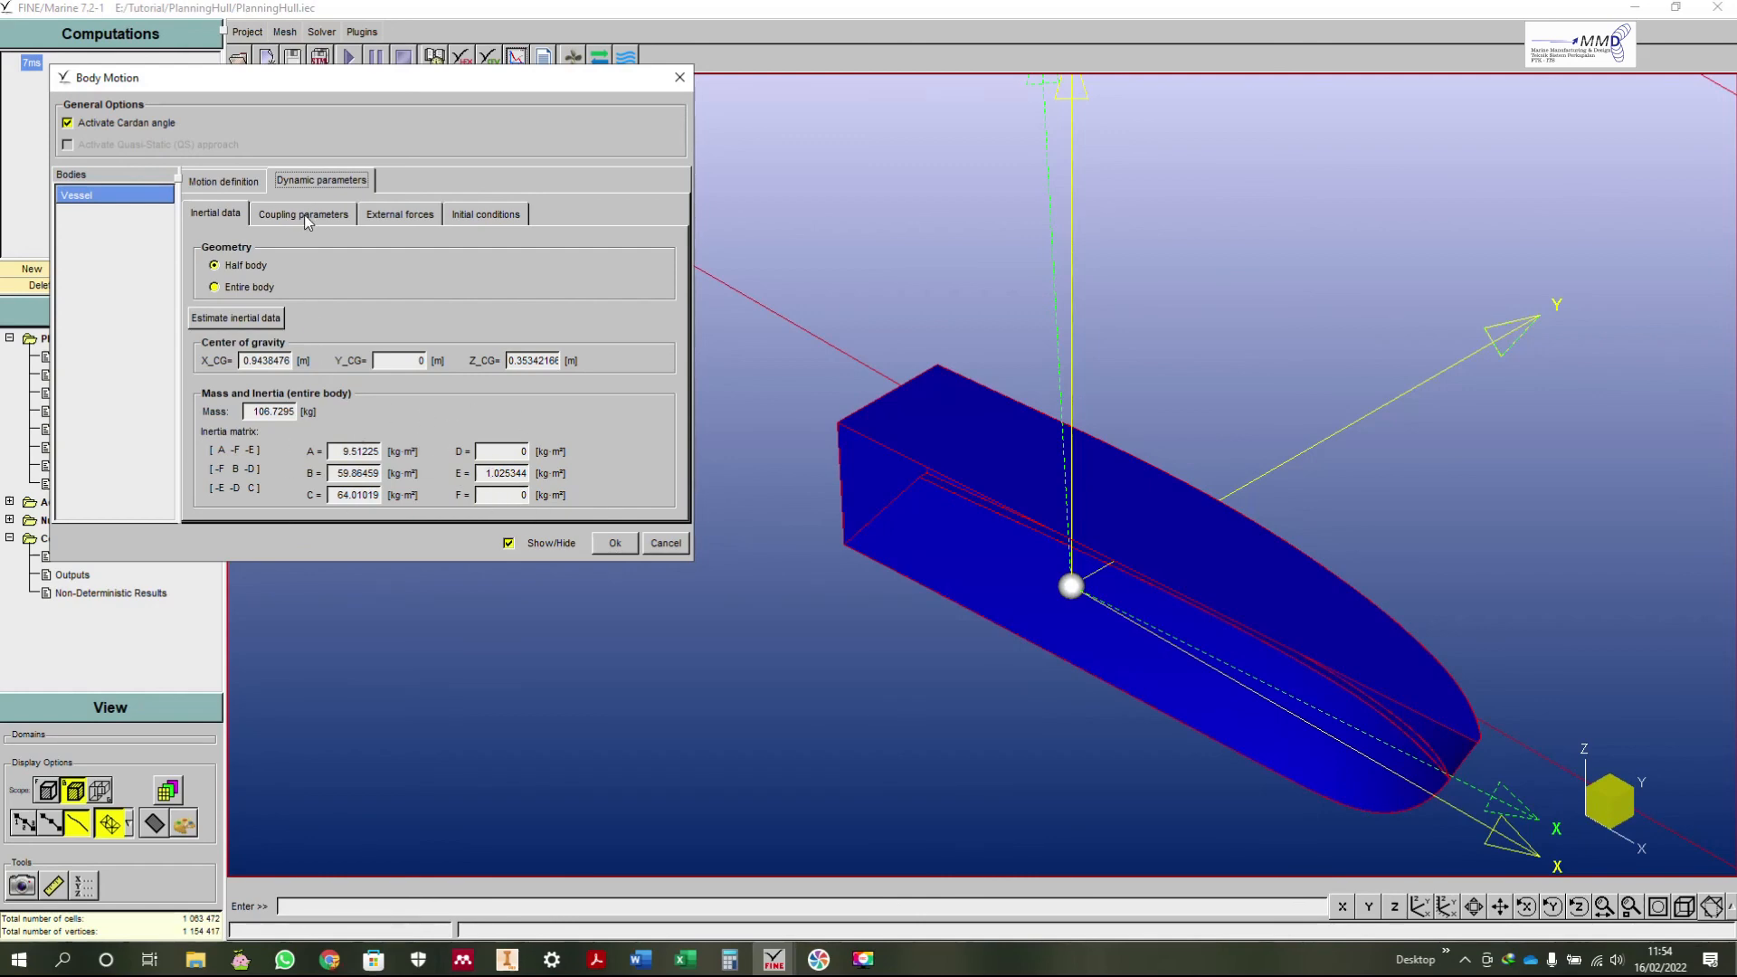
left_click(227, 183)
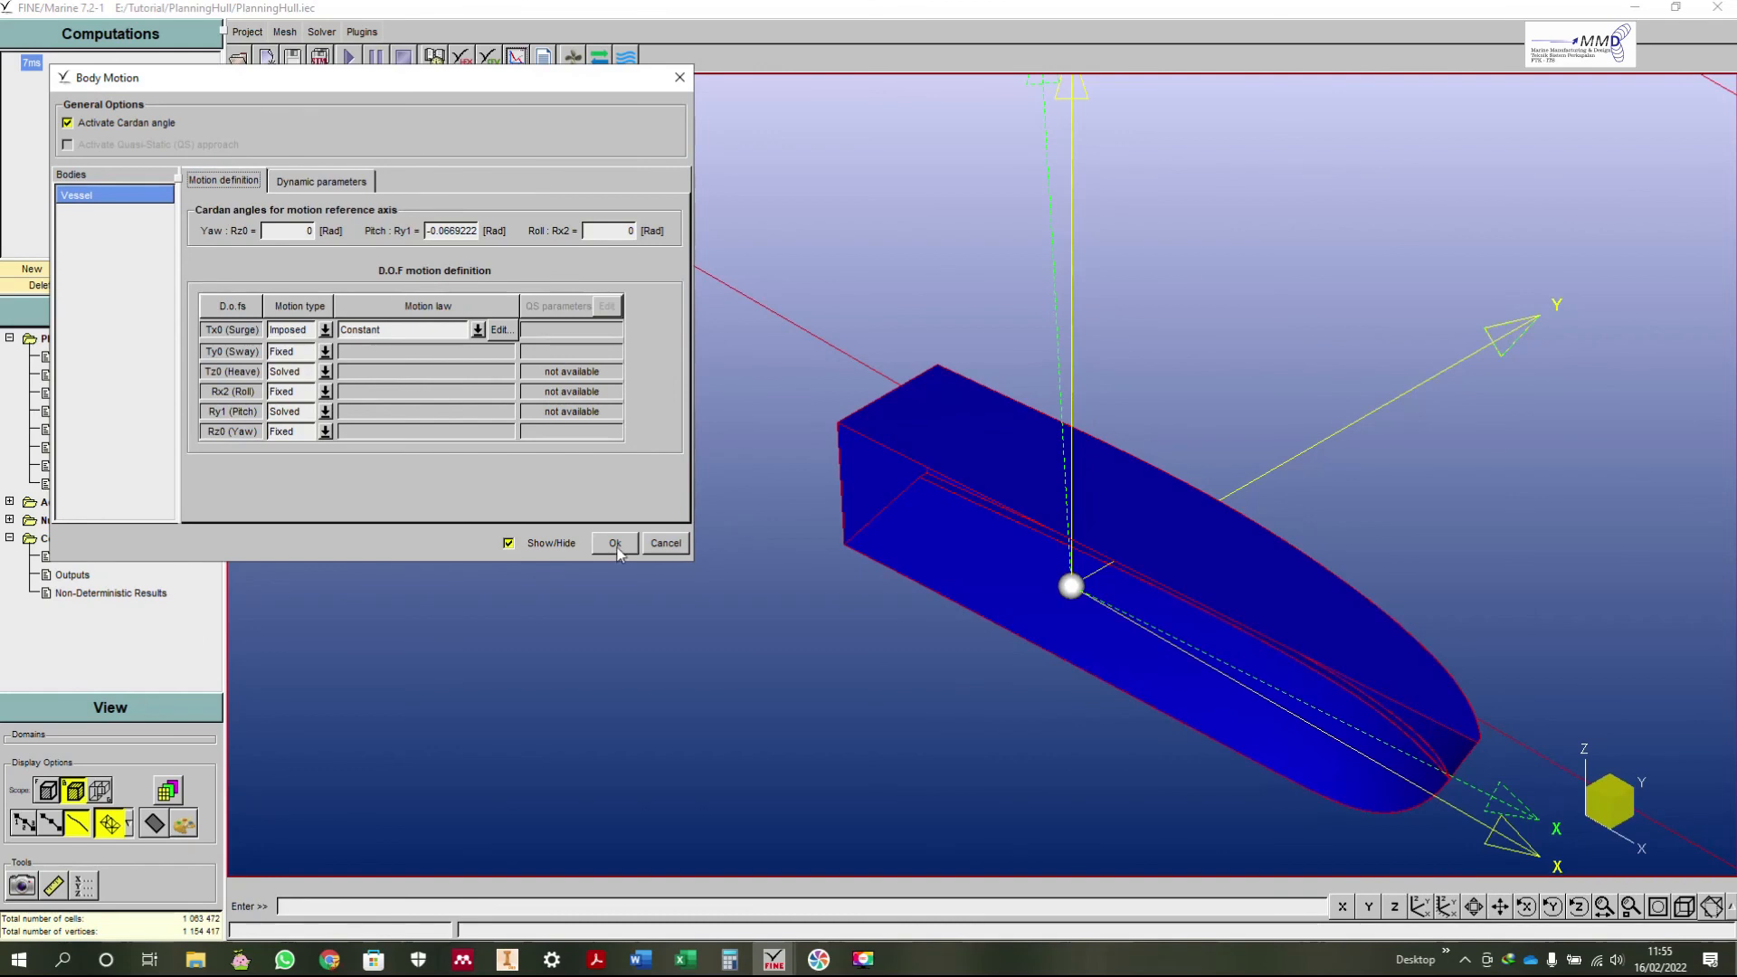
left_click(615, 544)
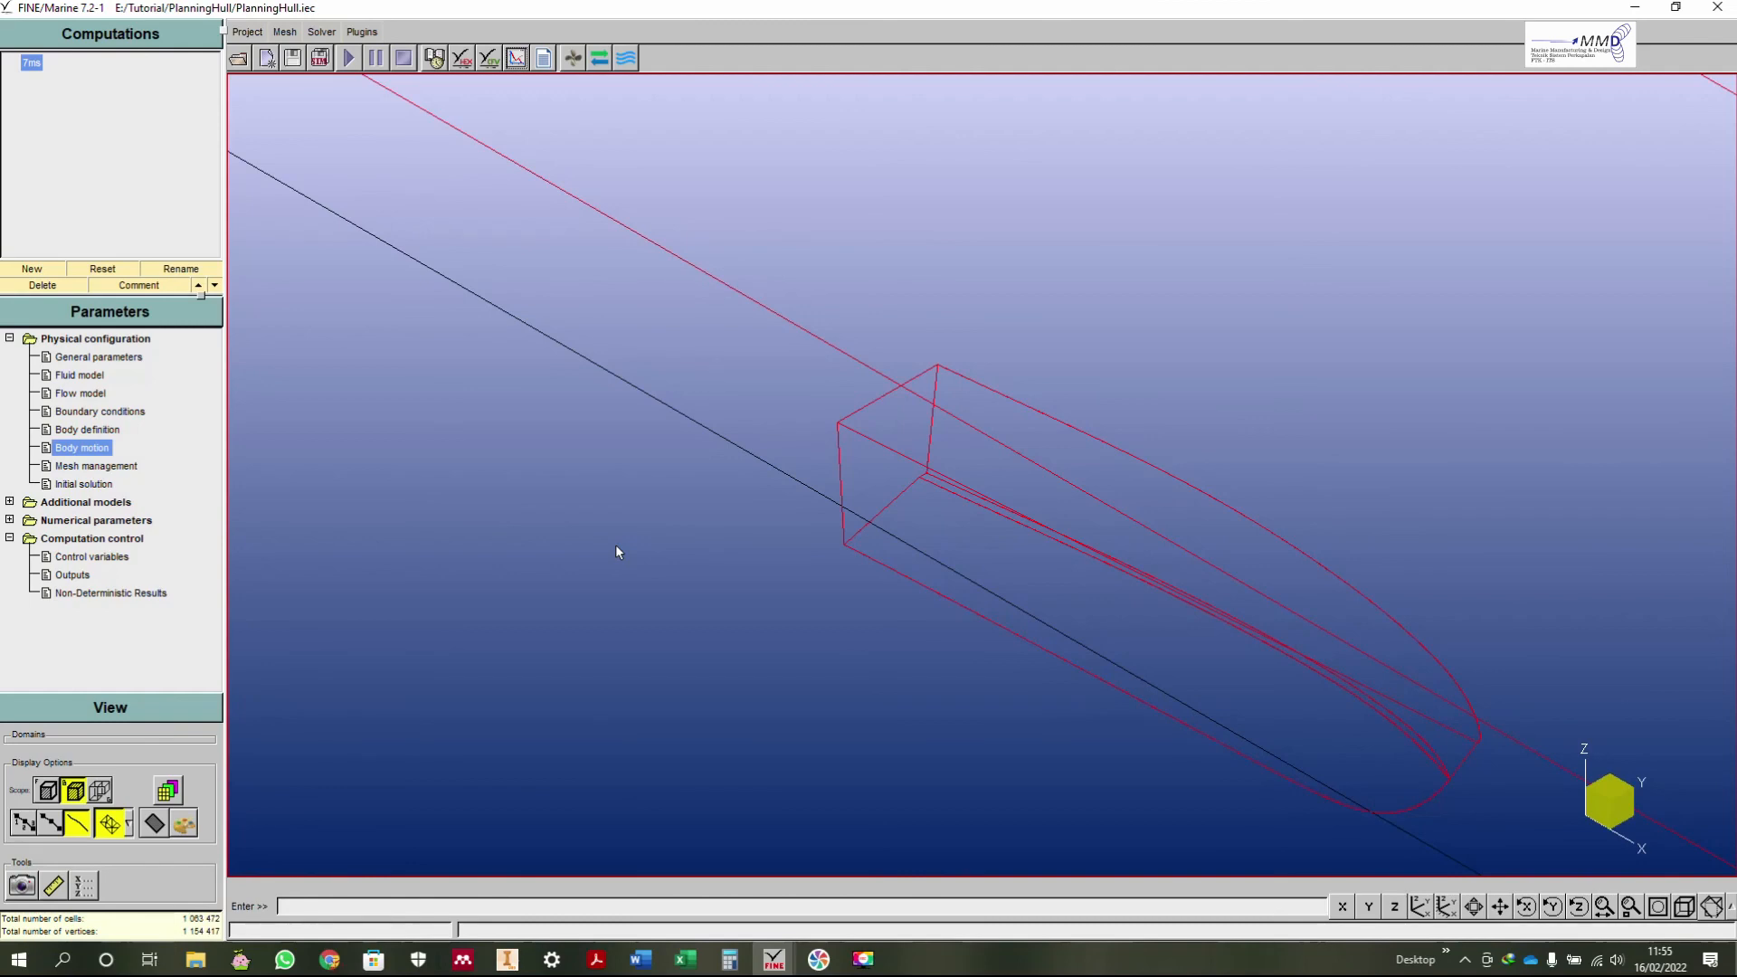
mouse_move(864, 964)
left_click(864, 961)
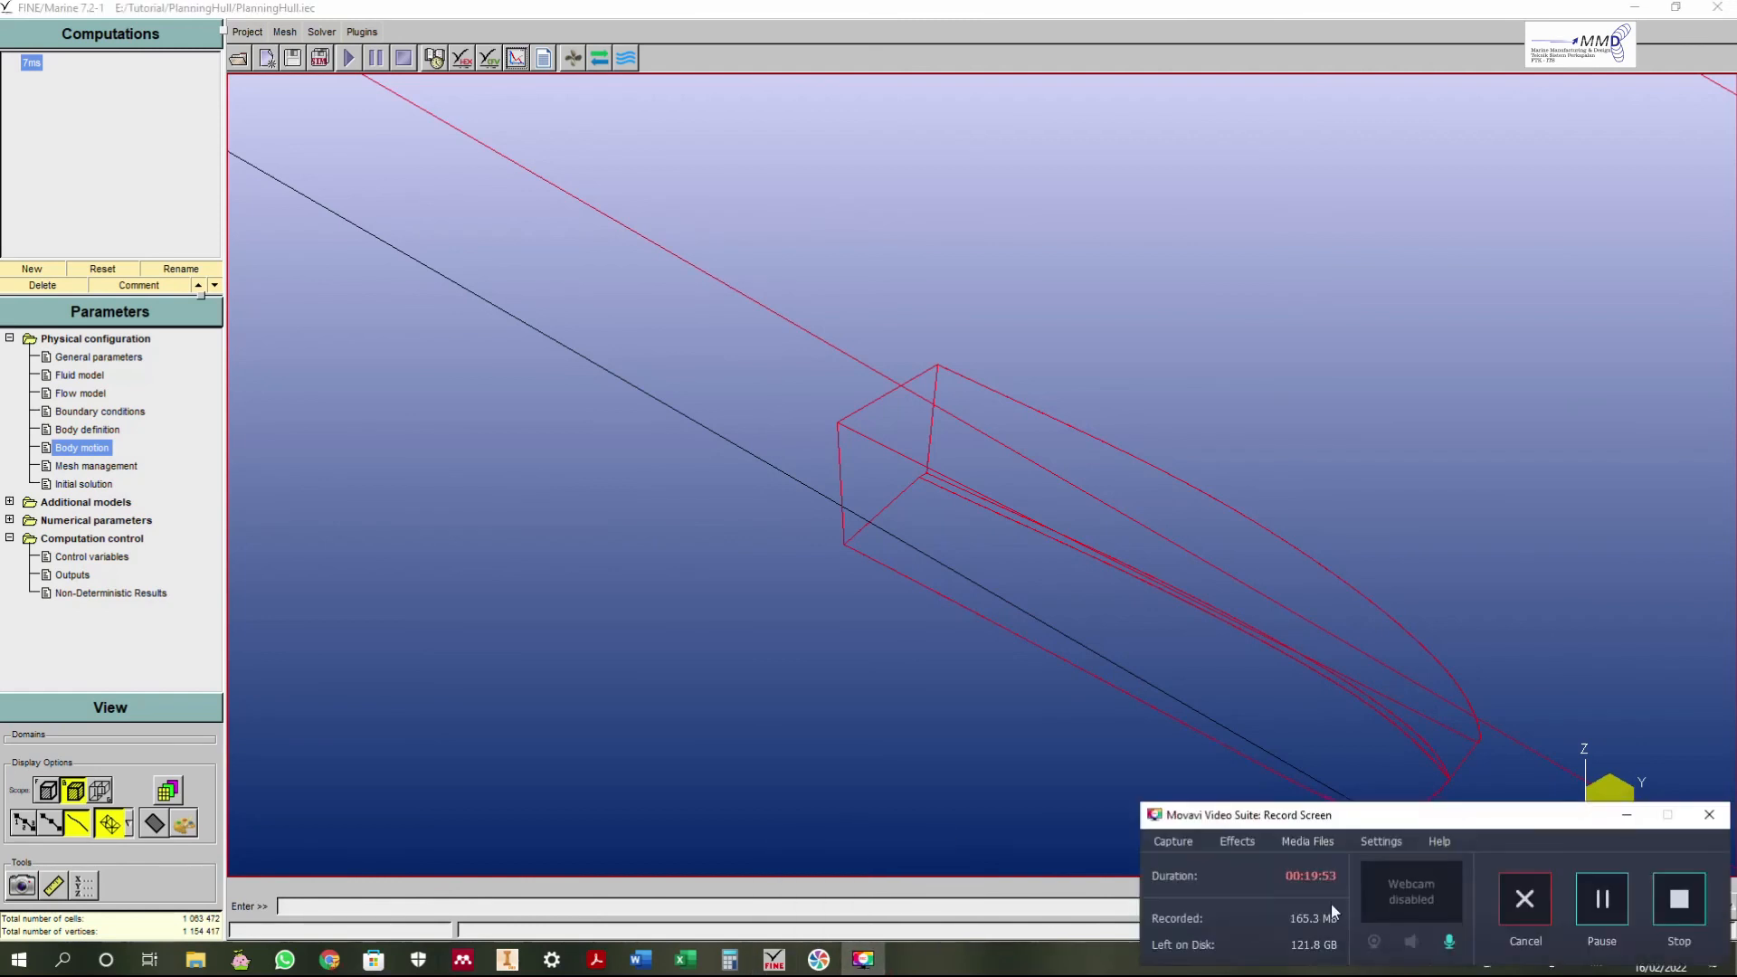